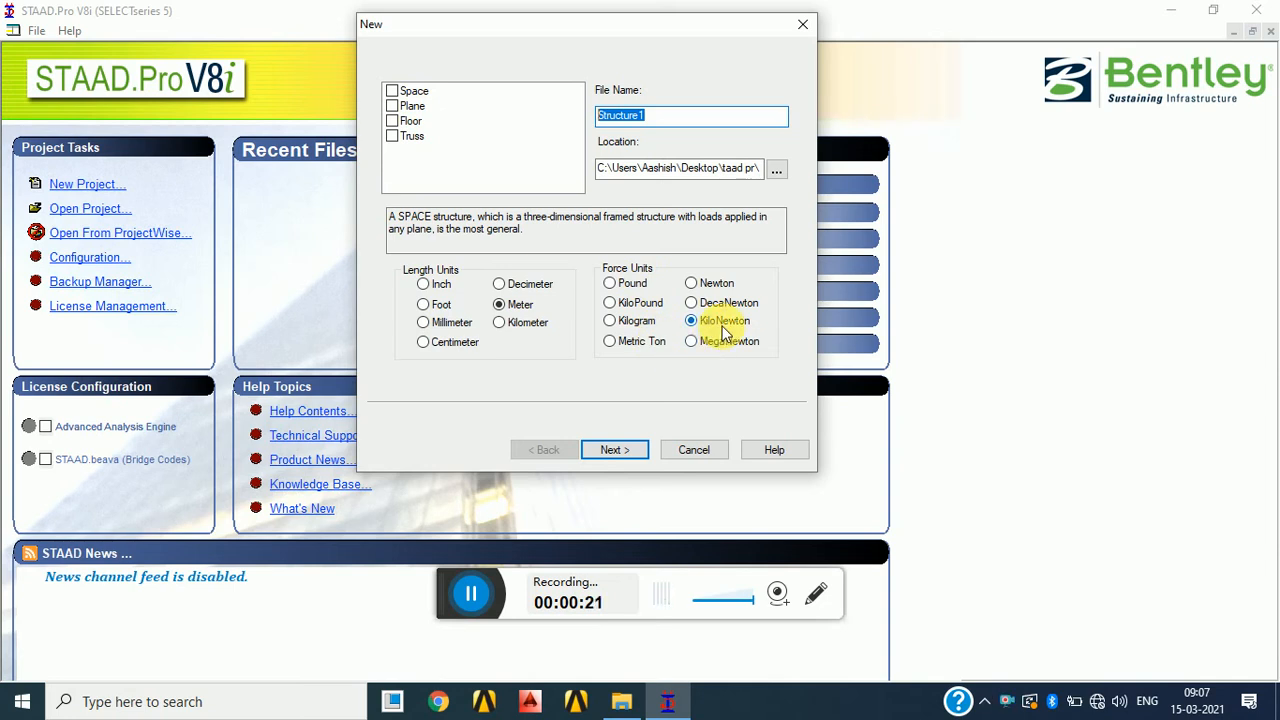
- Create the Structure1 project in metres and kilonewtons, starting it with the Structure Wizard
{"action": "left_click", "coordinate": [614, 450]}
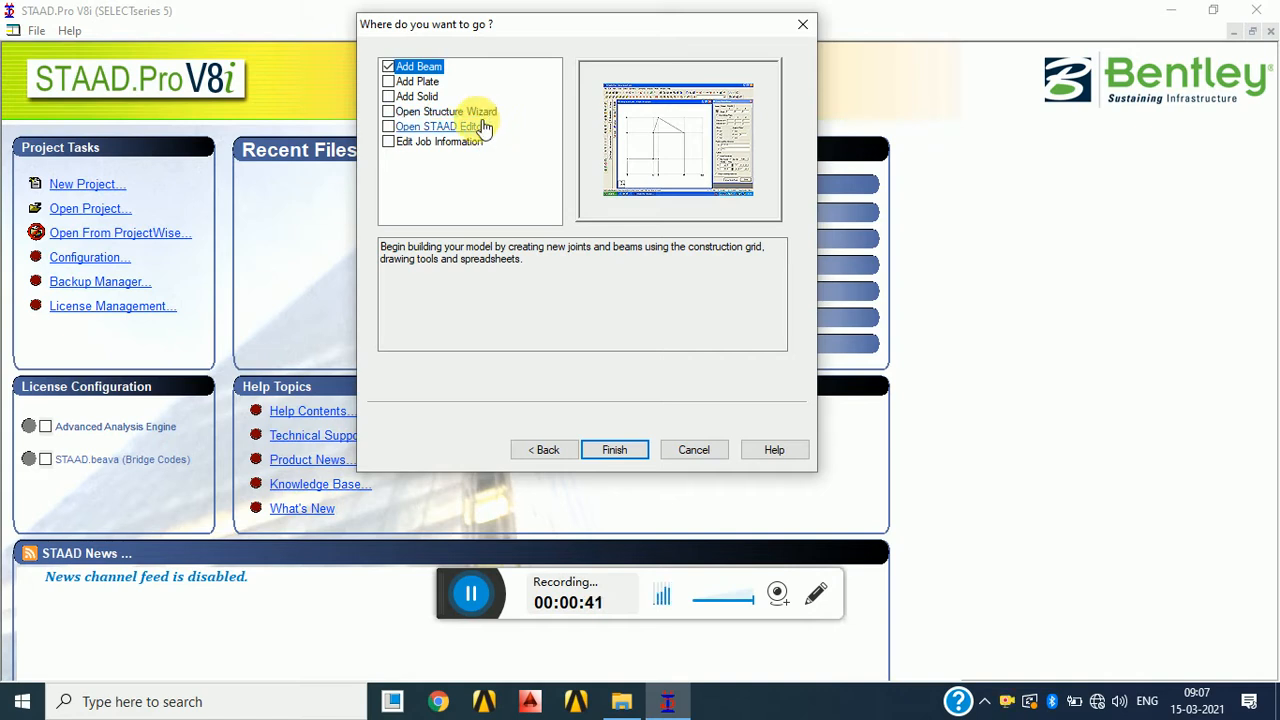
{"action": "left_click", "coordinate": [433, 64]}
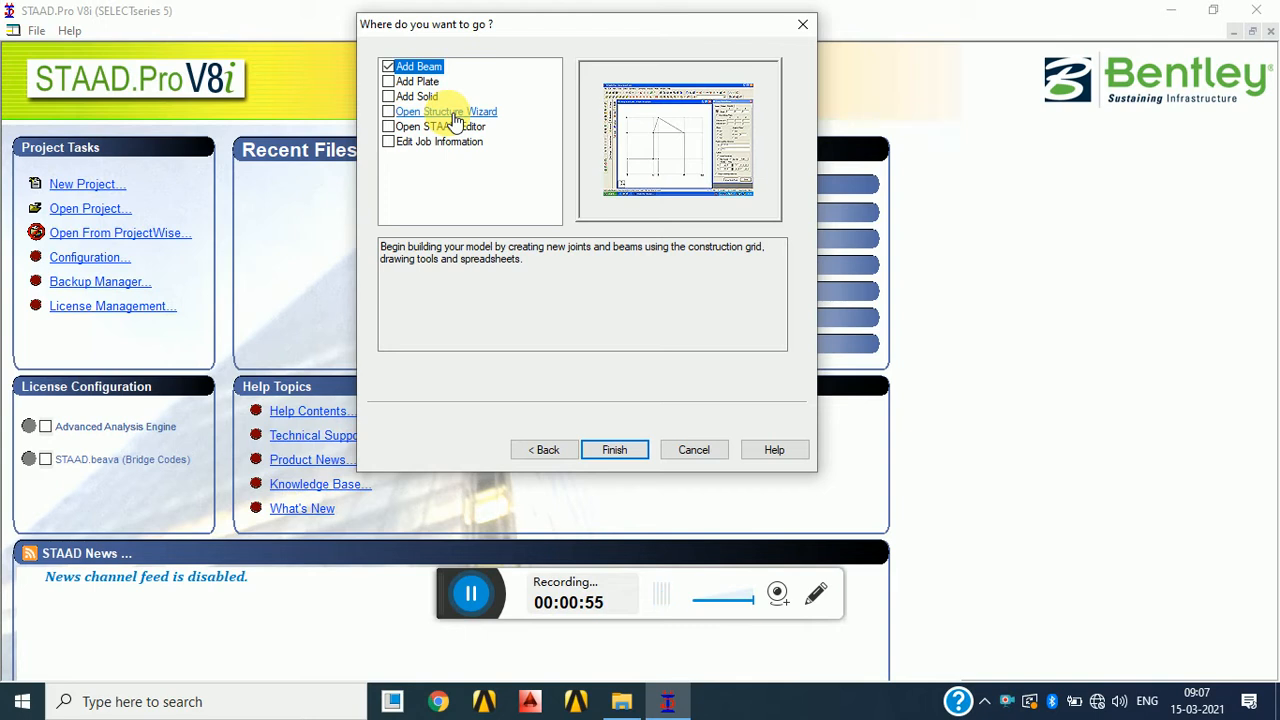
{"action": "left_click", "coordinate": [455, 116]}
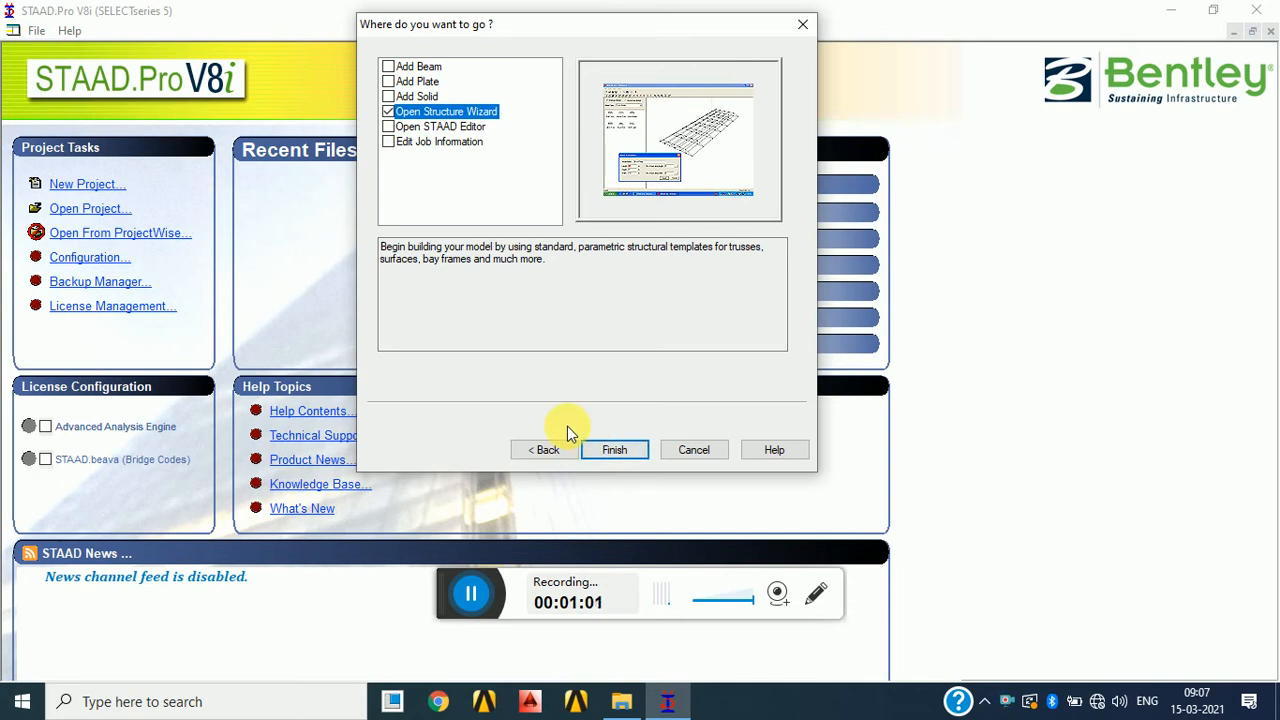
{"action": "left_click", "coordinate": [604, 453]}
{"action": "left_click", "coordinate": [614, 450]}
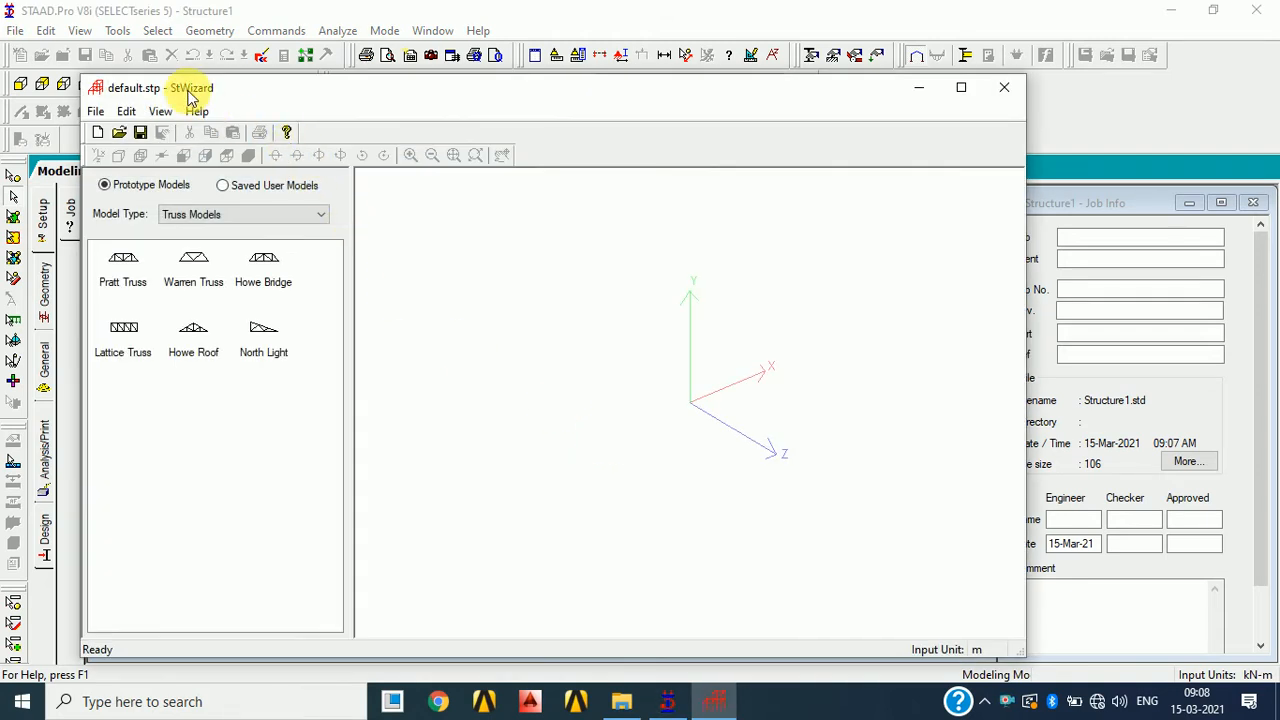
- Generate a Bay Frame from the Frame Models, 12 m long, 15 m high and 12 m wide, with 4, 5 and 4 bays
{"action": "left_click_drag", "start_coordinate": [189, 90], "coordinate": [196, 55]}
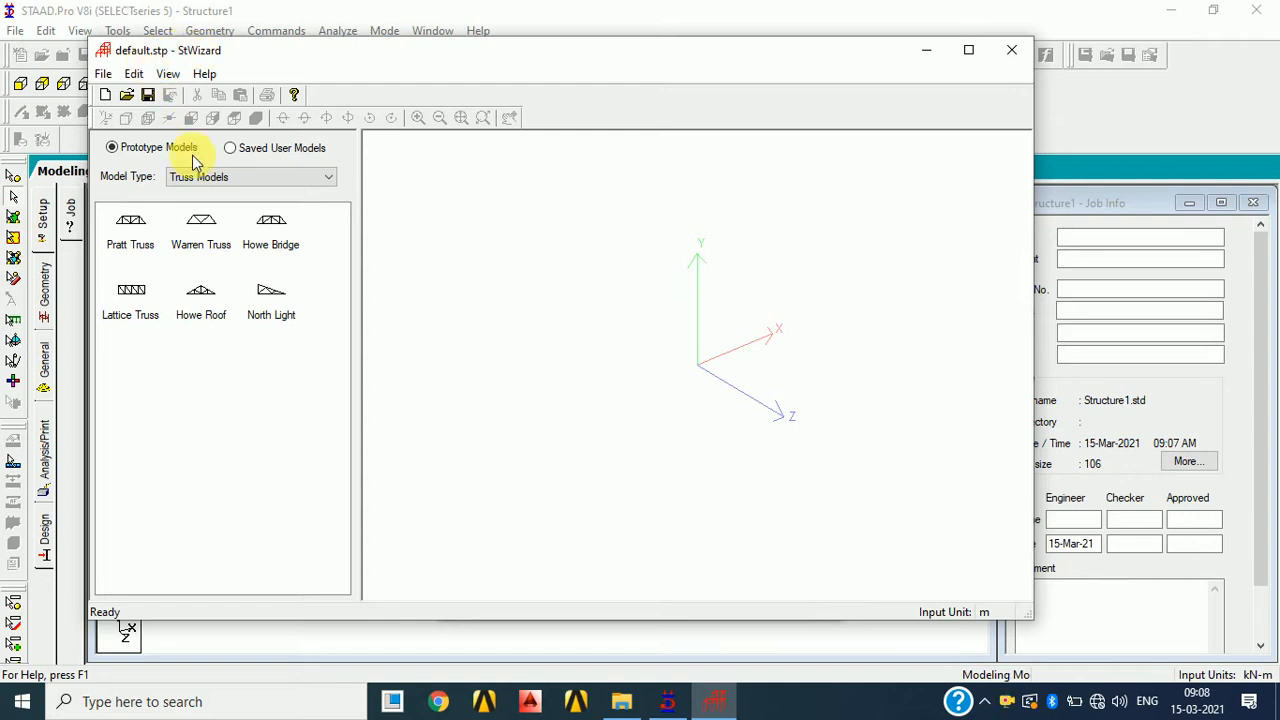
{"action": "left_click", "coordinate": [234, 177]}
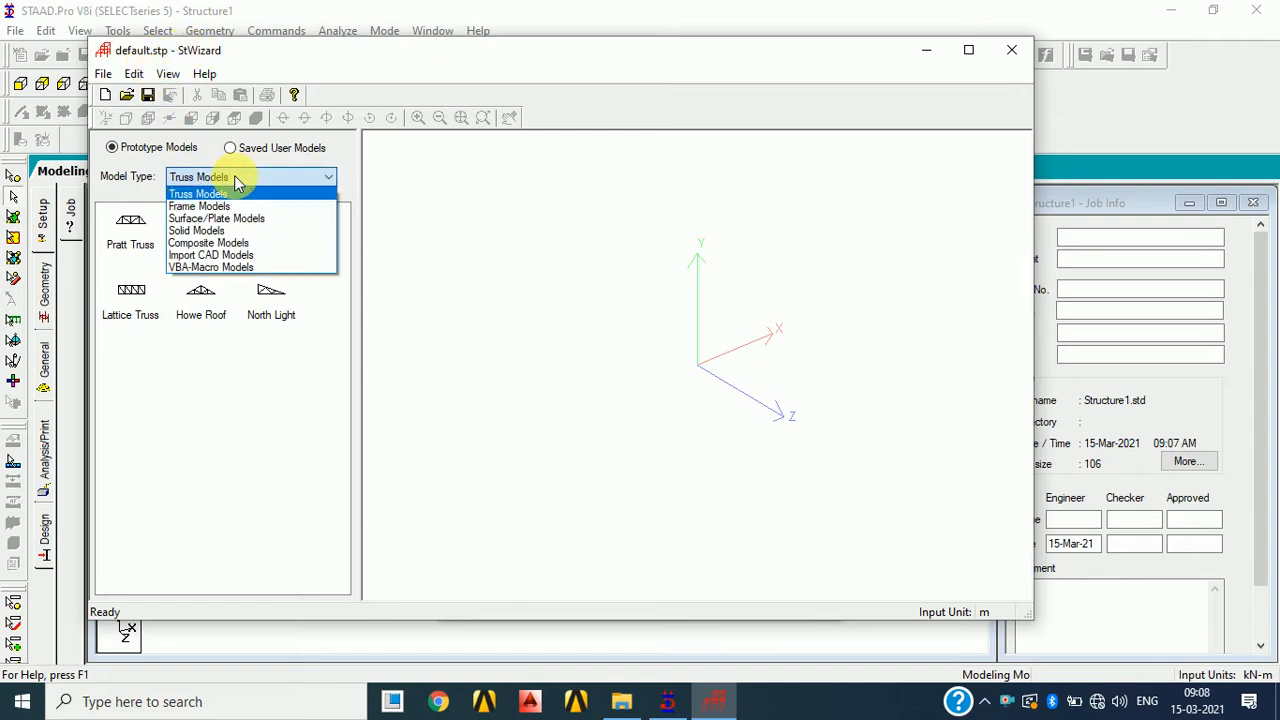
{"action": "left_click", "coordinate": [230, 207]}
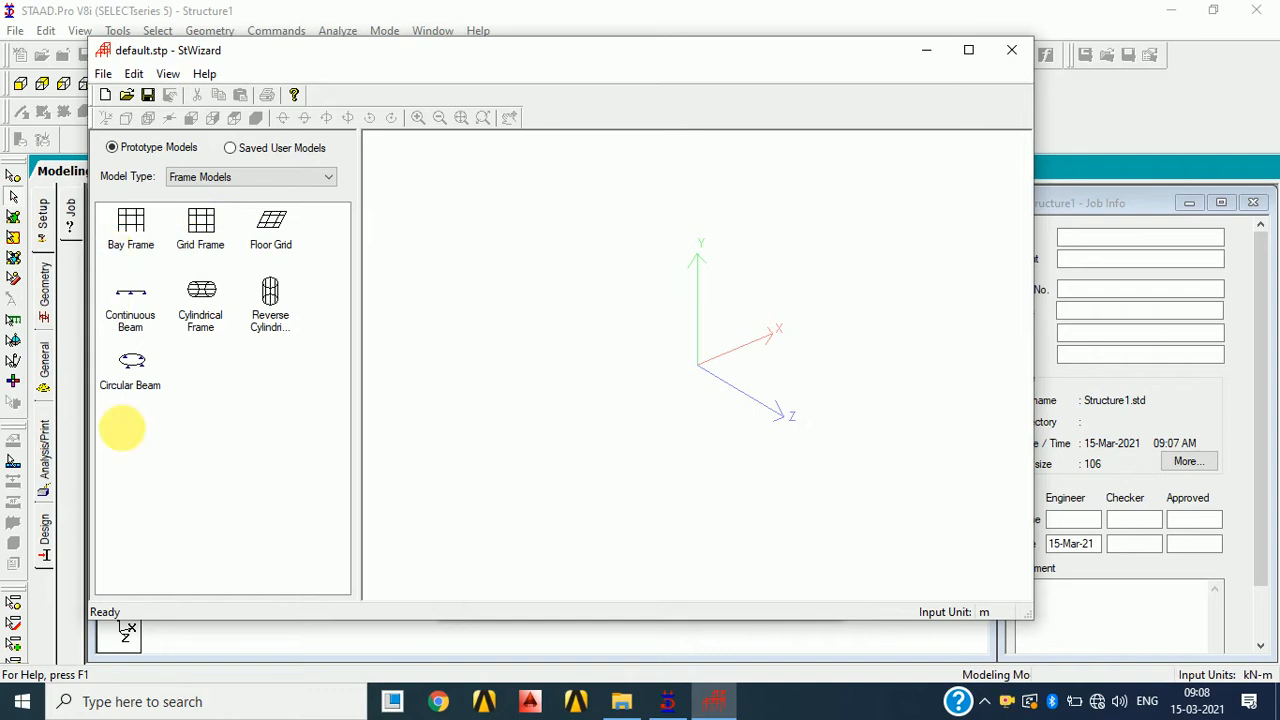
{"action": "left_click", "coordinate": [200, 222]}
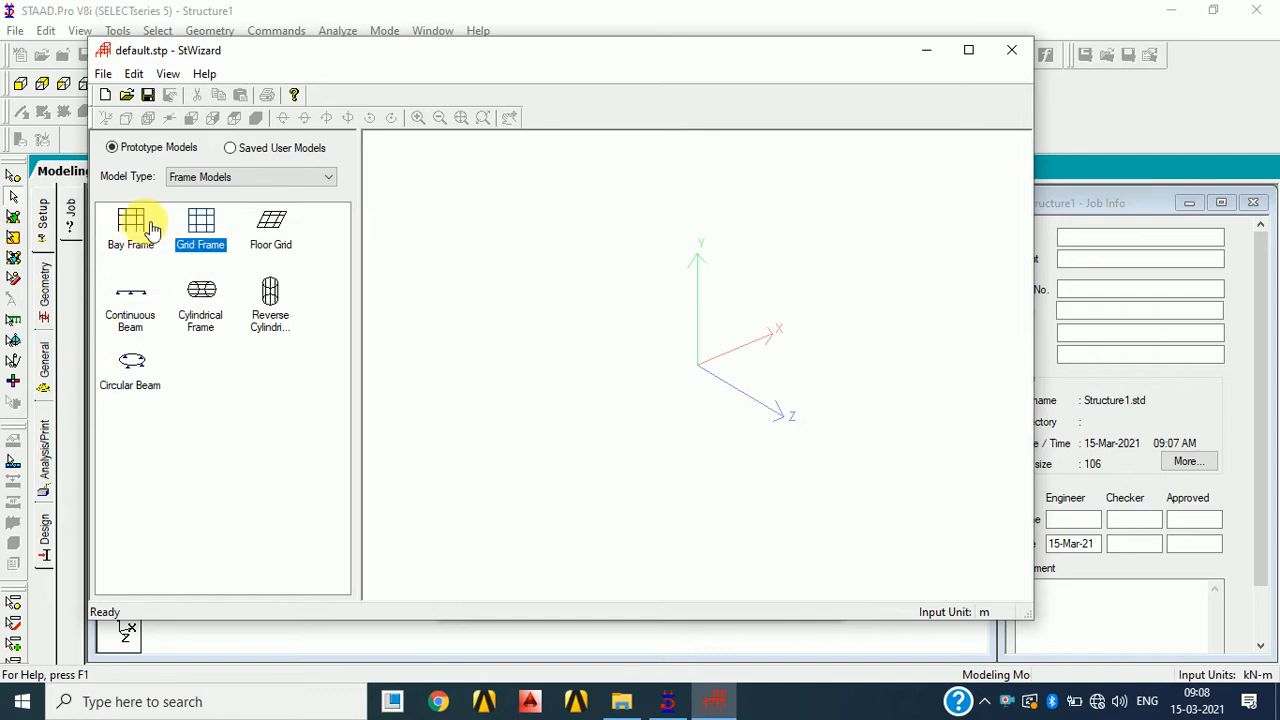
{"action": "double_click", "coordinate": [137, 228]}
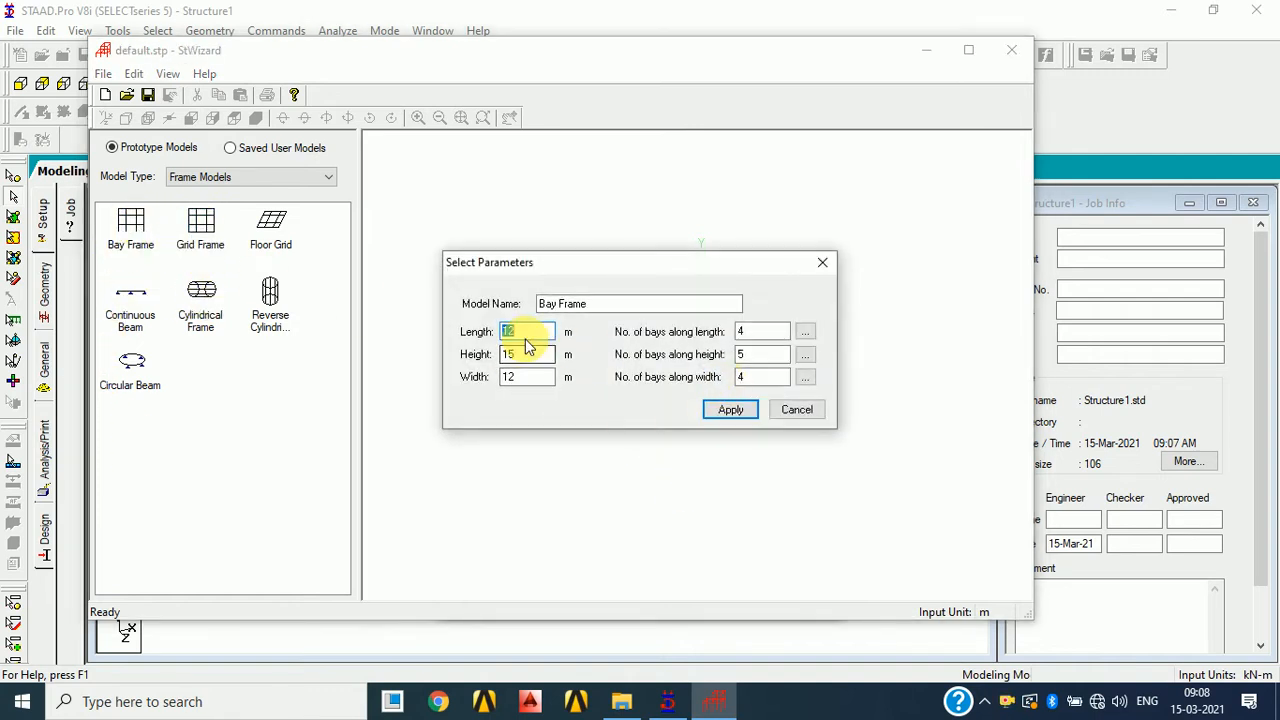
{"action": "double_click", "coordinate": [524, 337]}
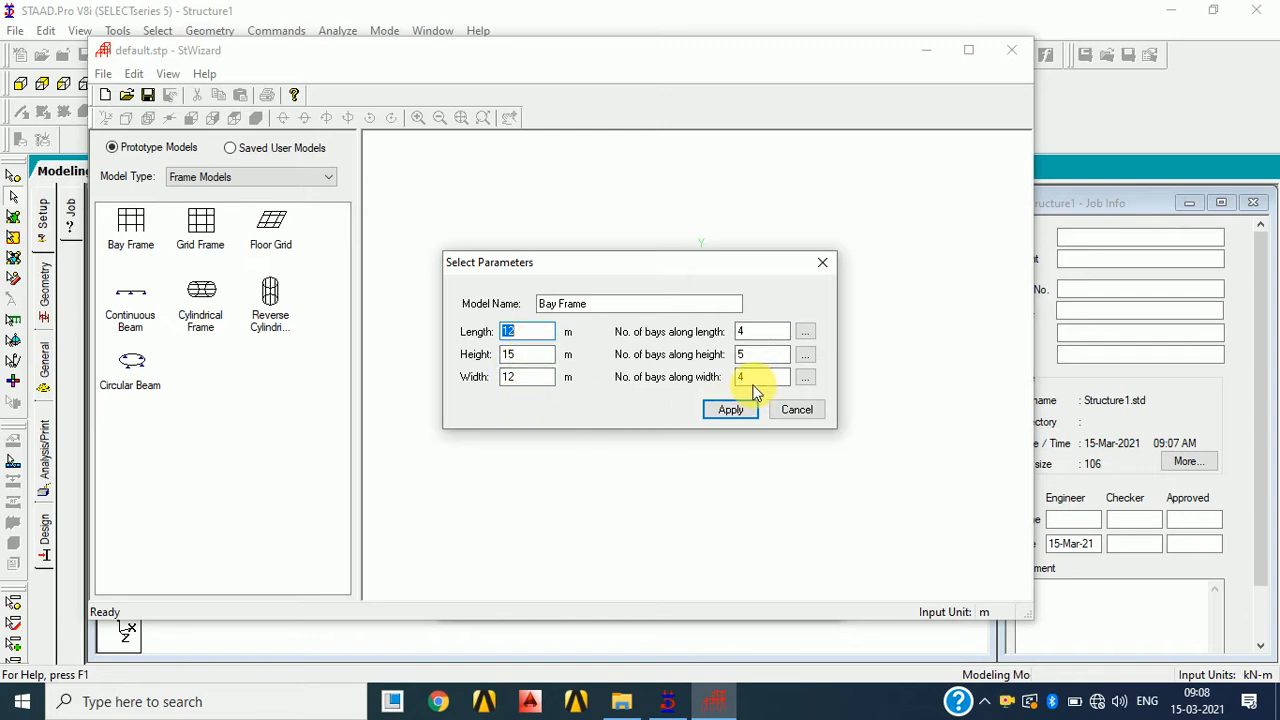
{"action": "left_click", "coordinate": [731, 410]}
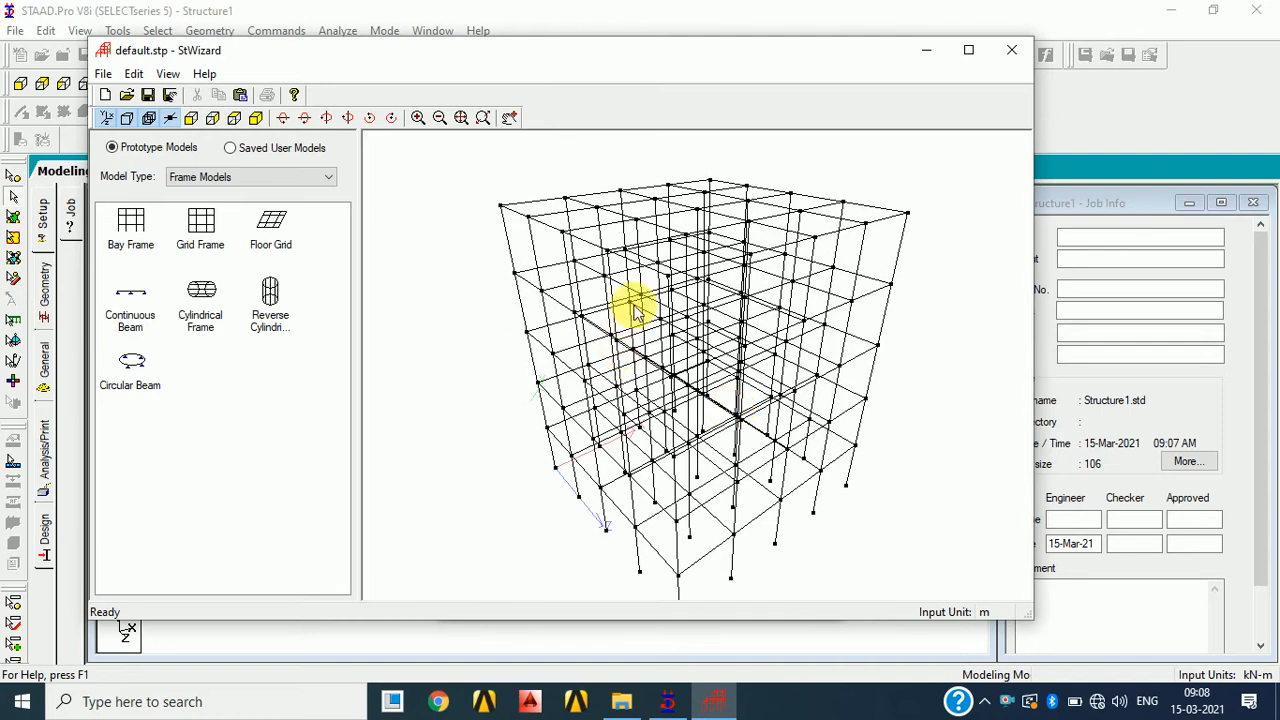
- Transfer the bay frame prototype into the STAAD.Pro model at X 0, Y 0, Z 0 m
{"action": "left_click_drag", "start_coordinate": [633, 312], "coordinate": [666, 389]}
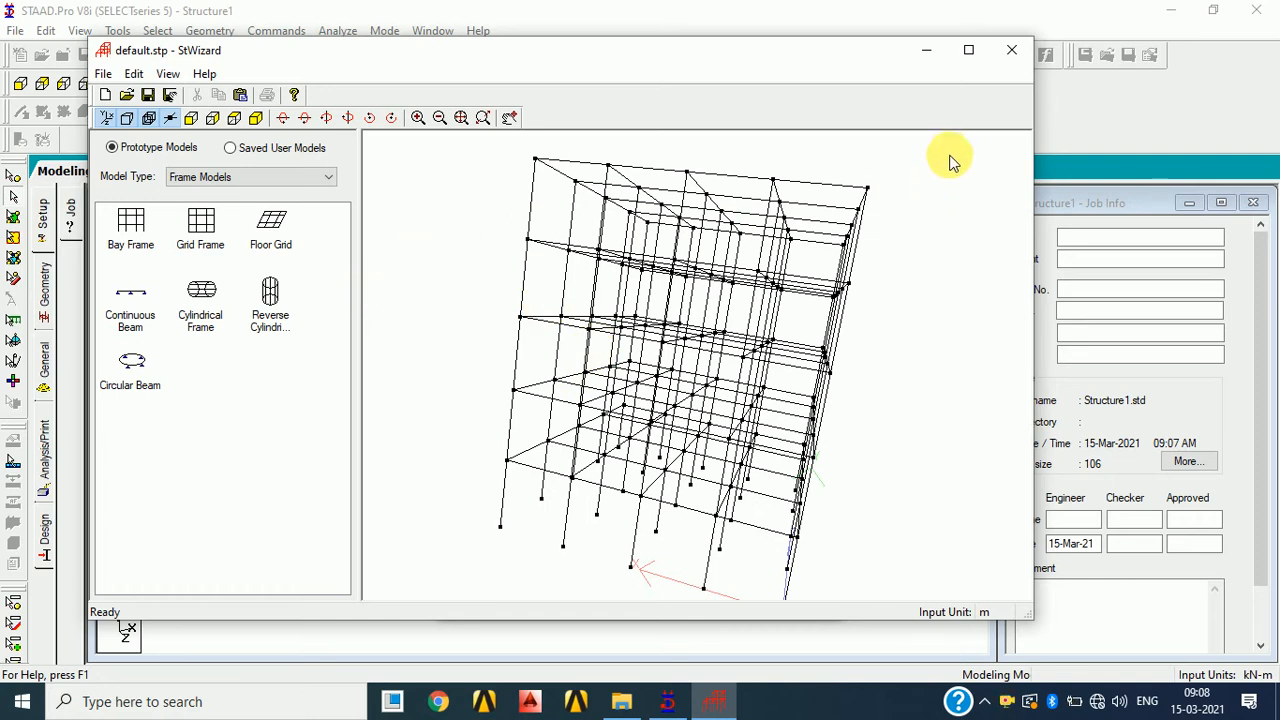
{"action": "left_click", "coordinate": [1013, 51]}
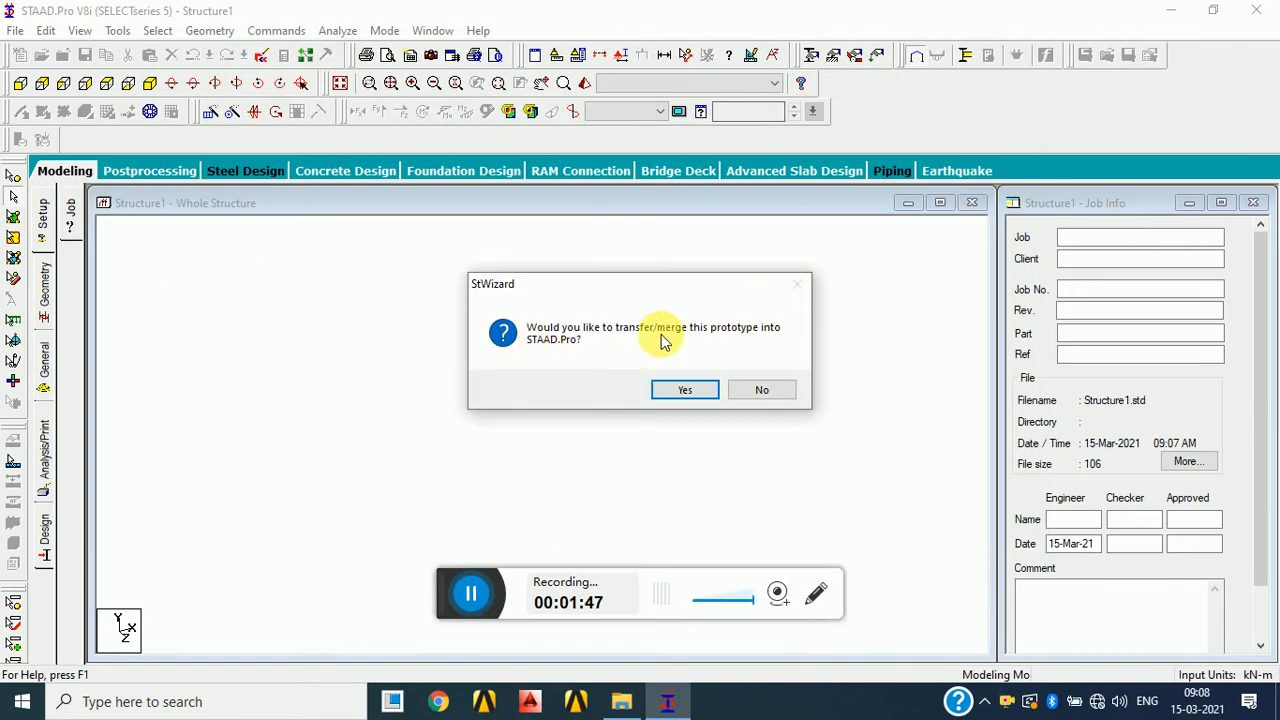
{"action": "left_click", "coordinate": [678, 391]}
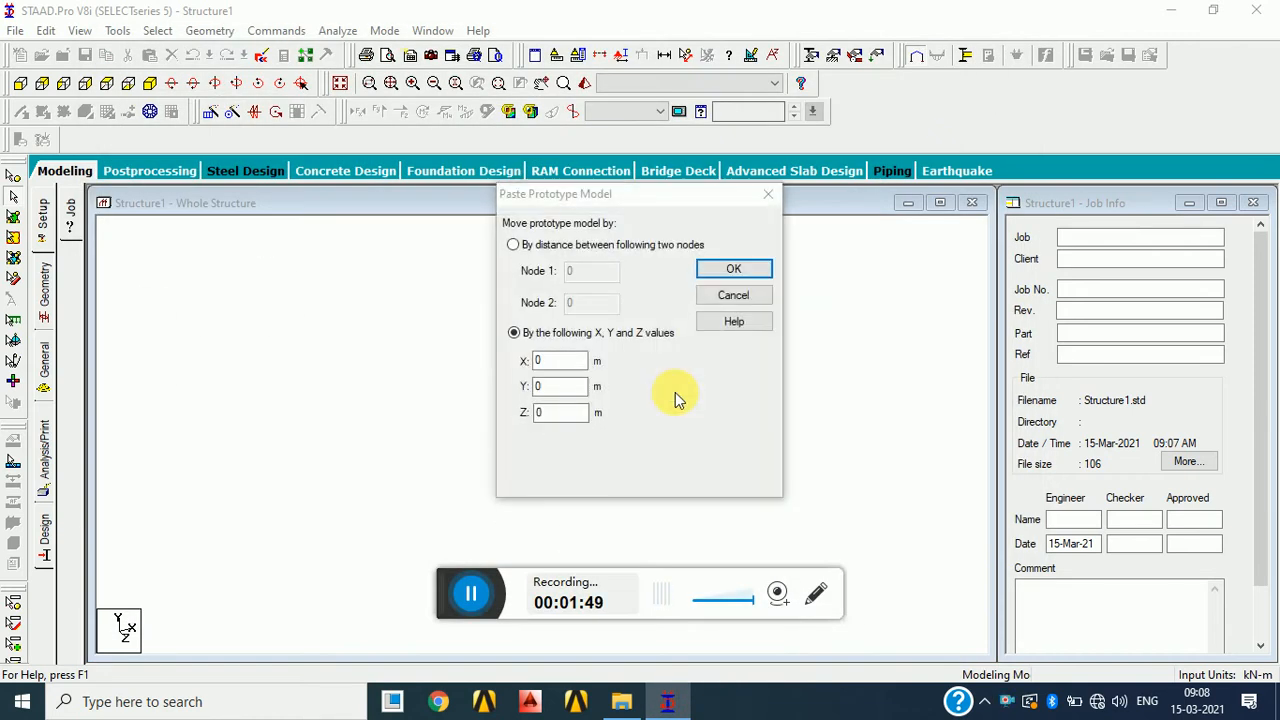
{"action": "left_click", "coordinate": [738, 272]}
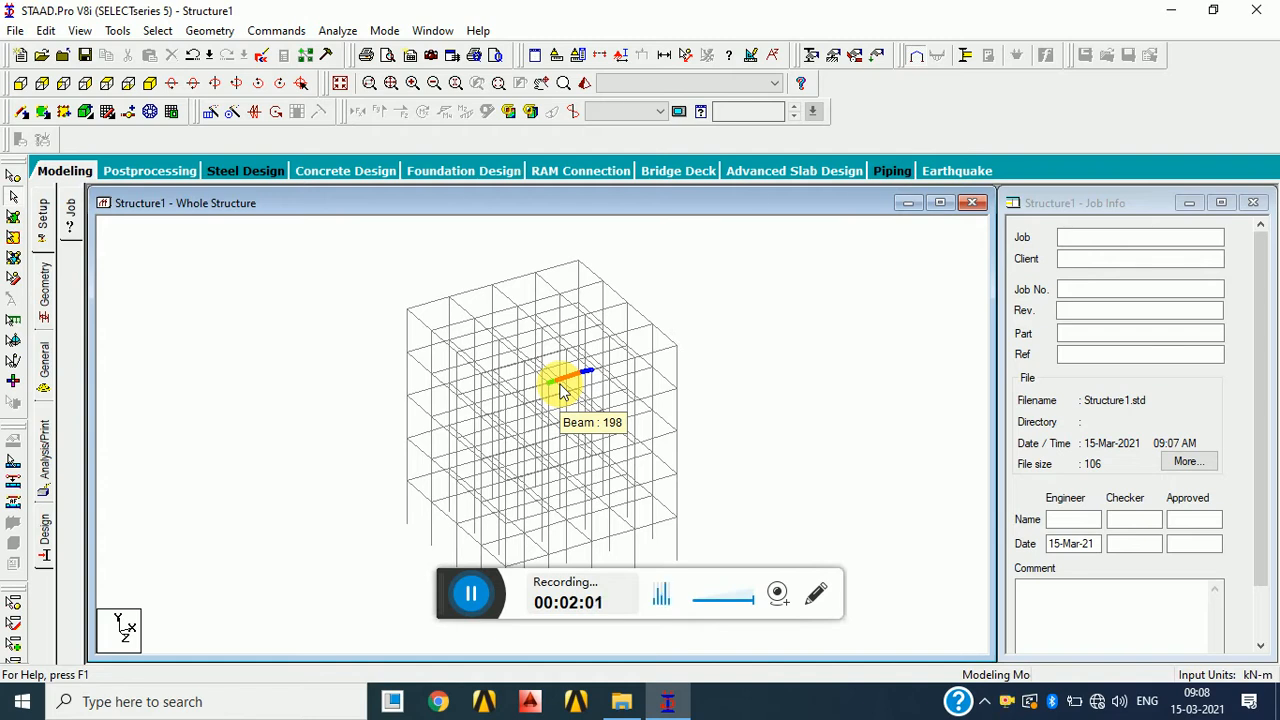
{"action": "middle_click_drag", "start_coordinate": [375, 280], "coordinate": [387, 232]}
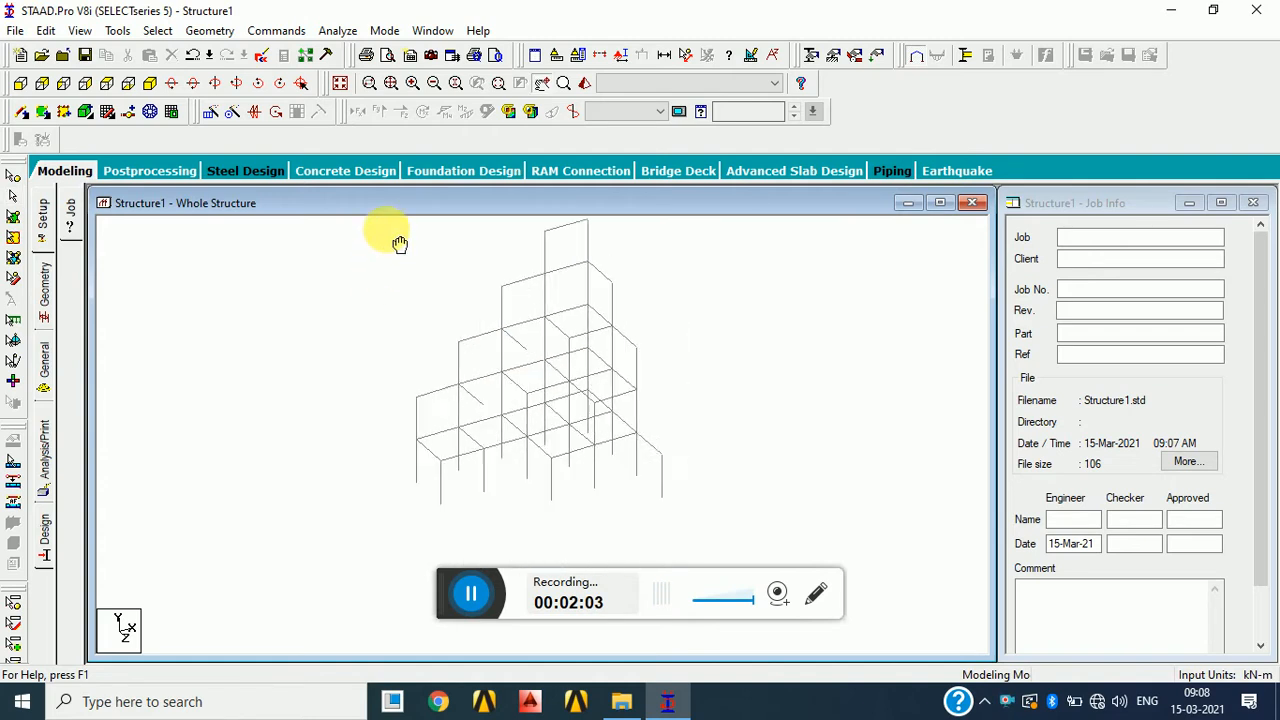
- Discard the unsaved changes and create the Structure2 project in metres and kilonewtons, starting it with the STAAD Editor
{"action": "left_click", "coordinate": [16, 30]}
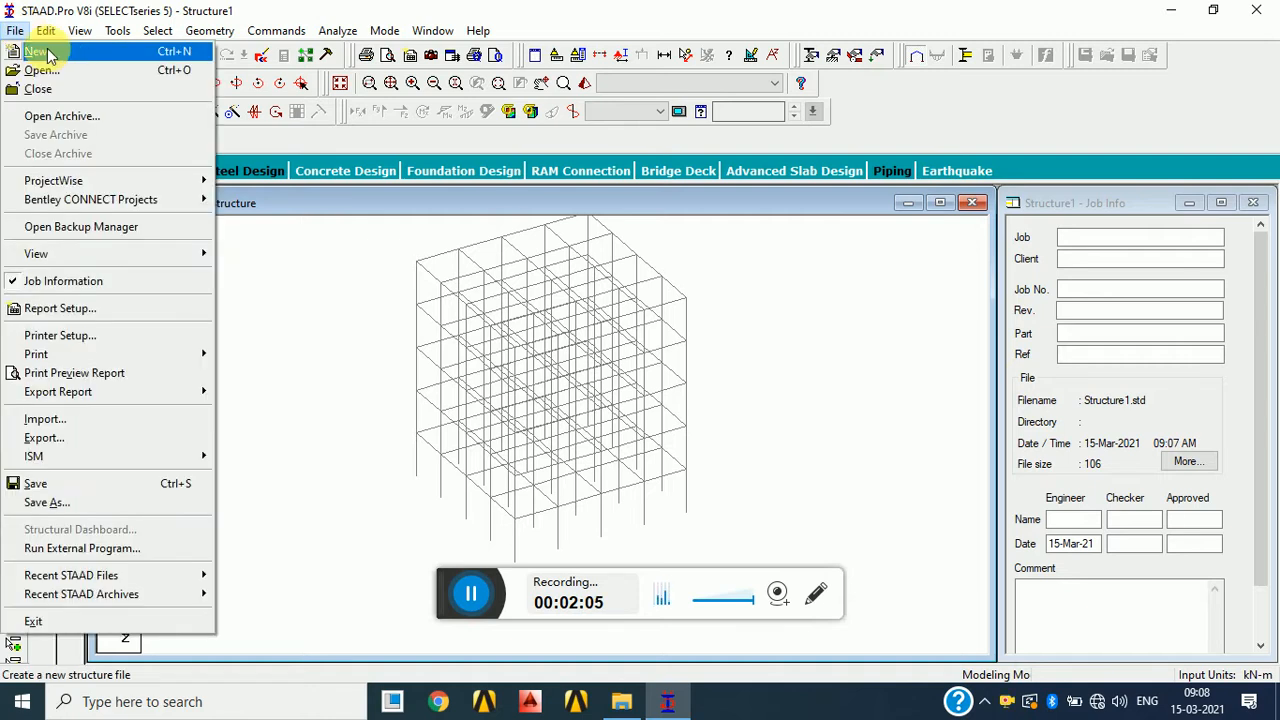
{"action": "left_click", "coordinate": [59, 57]}
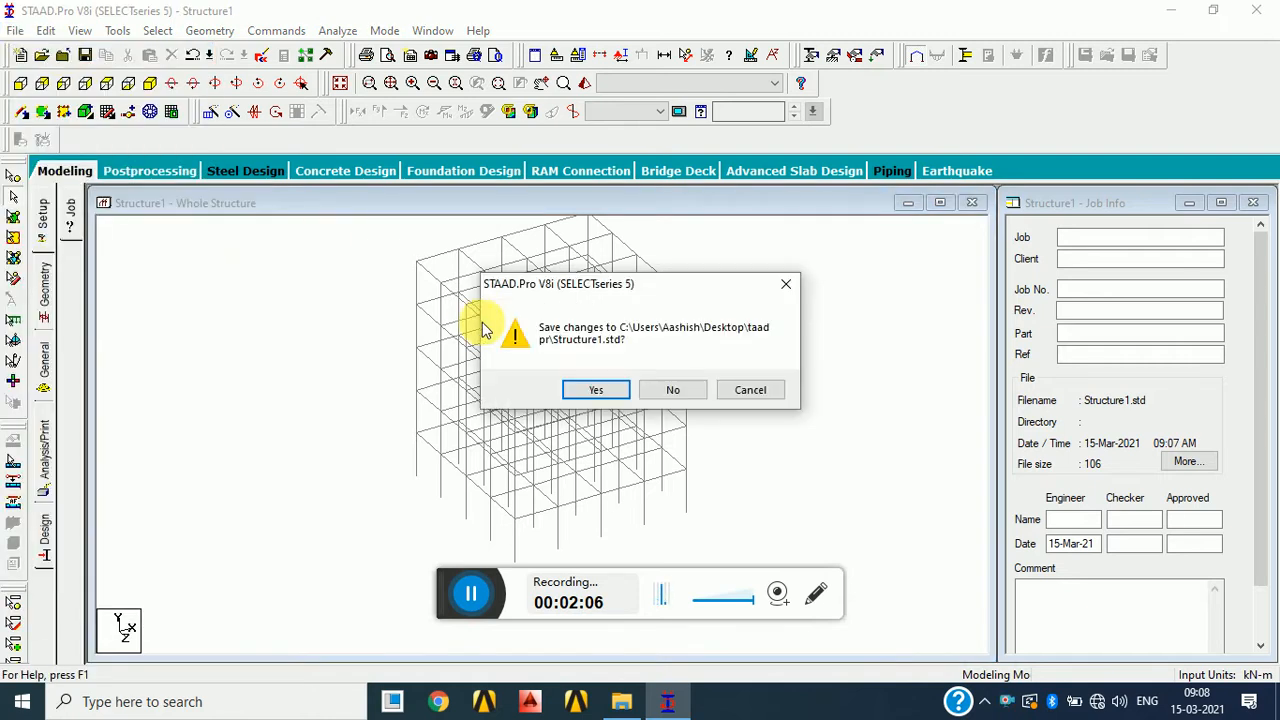
{"action": "left_click", "coordinate": [672, 392]}
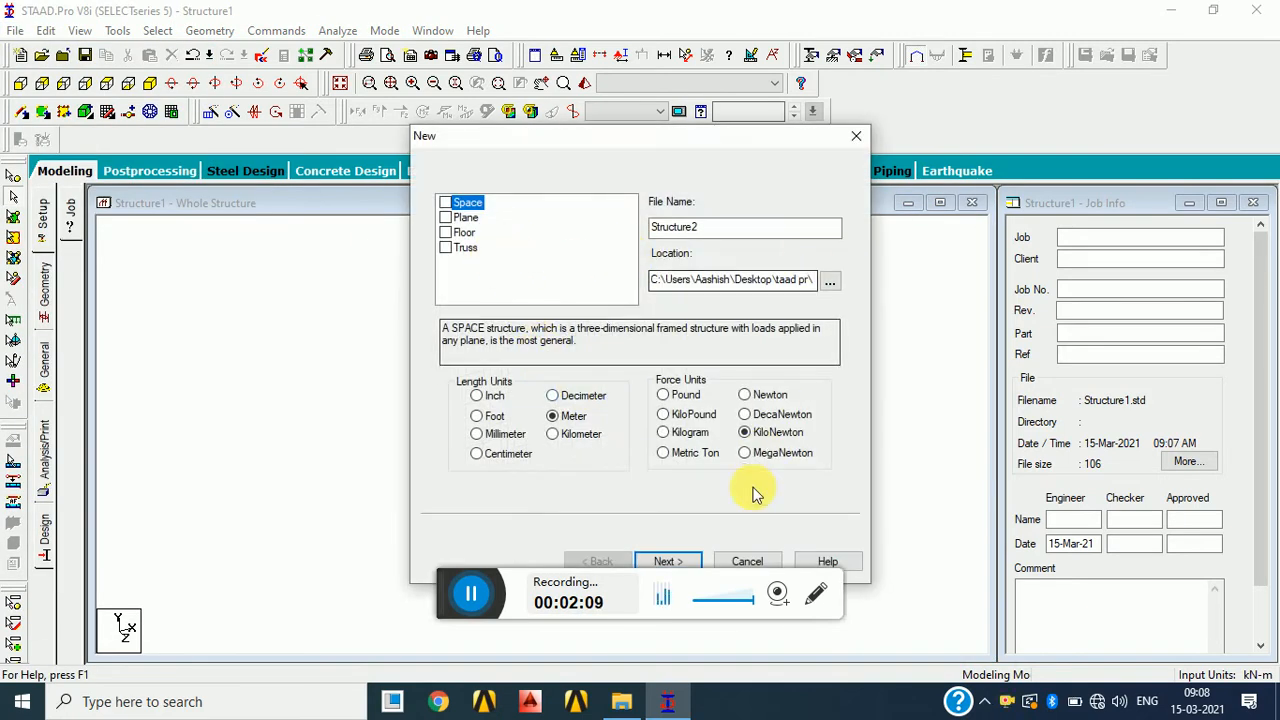
{"action": "left_click", "coordinate": [678, 561]}
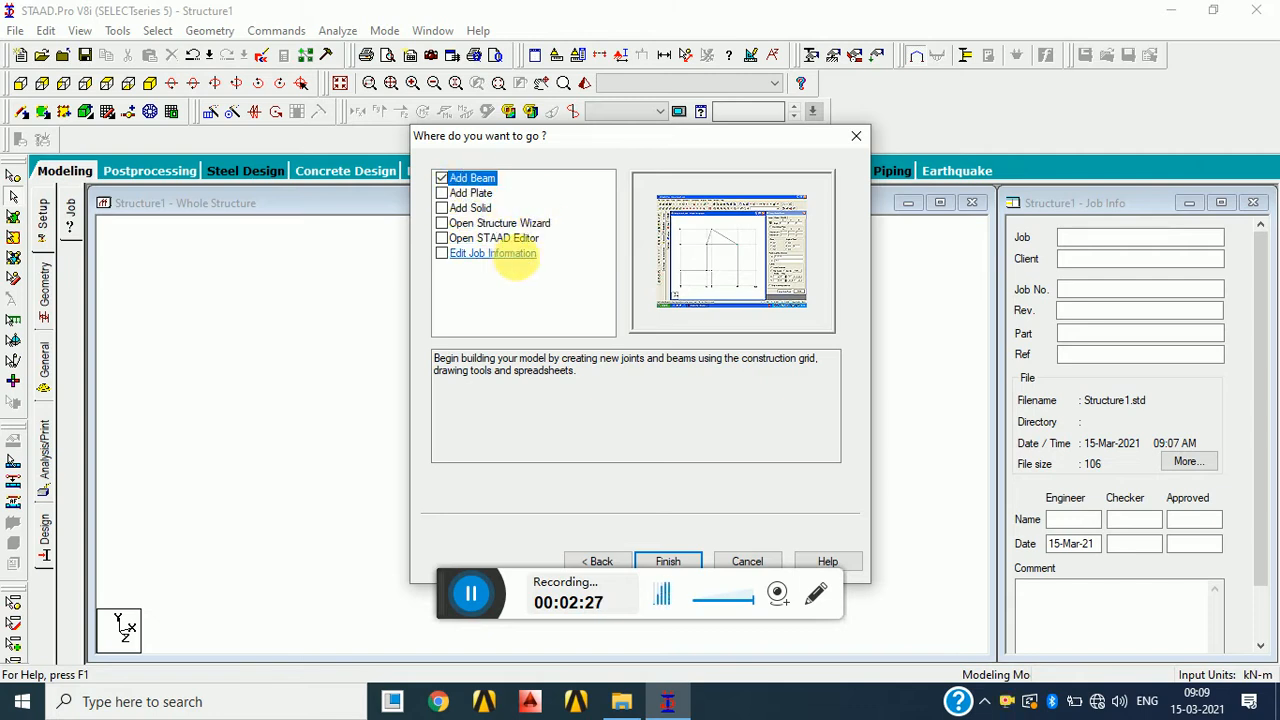
{"action": "left_click", "coordinate": [506, 240]}
{"action": "left_click", "coordinate": [666, 562]}
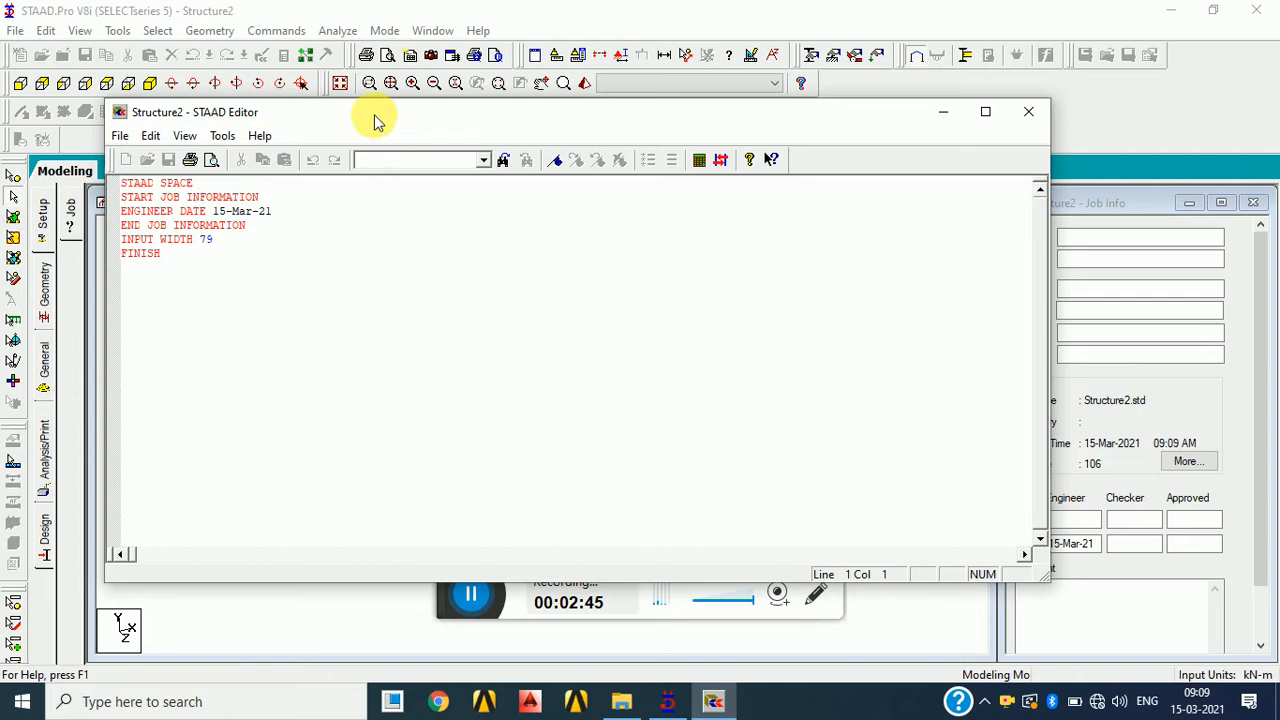
- Try to define a node by adding the line "1 0 0 0" below INPUT WIDTH 79, then save and close the input file
{"action": "left_click_drag", "start_coordinate": [376, 120], "coordinate": [655, 100]}
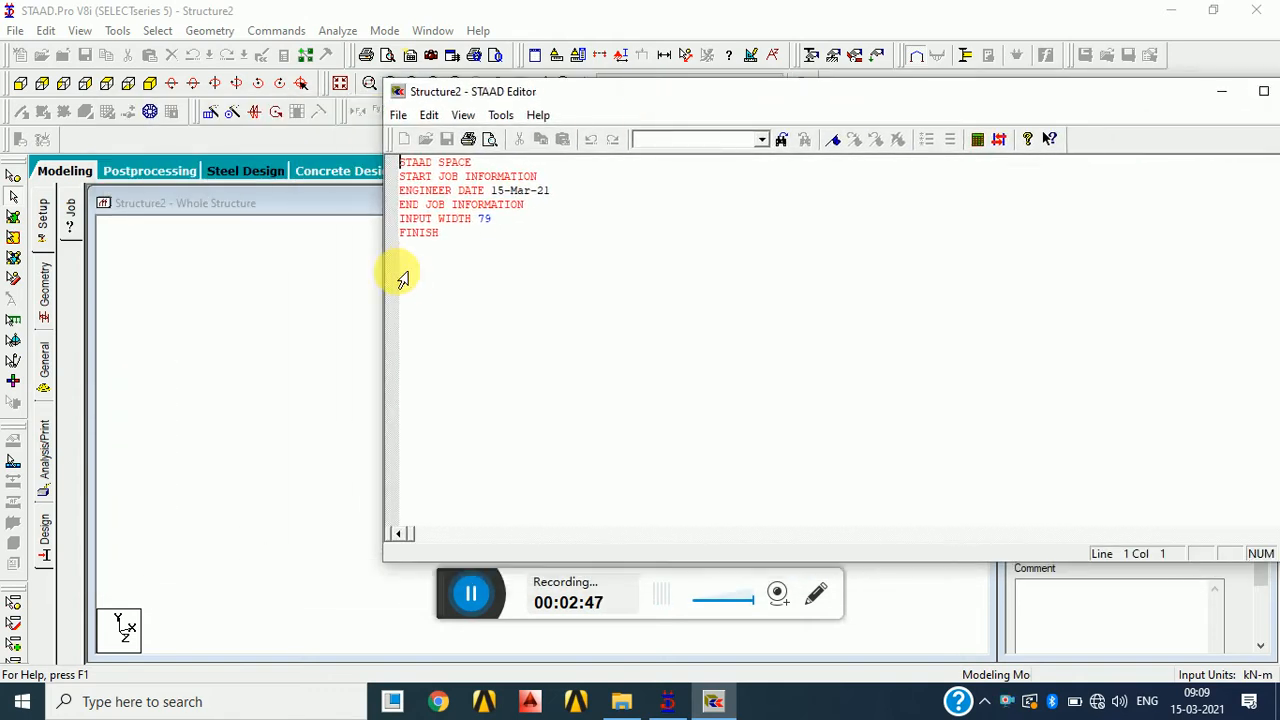
{"action": "left_click", "coordinate": [508, 222]}
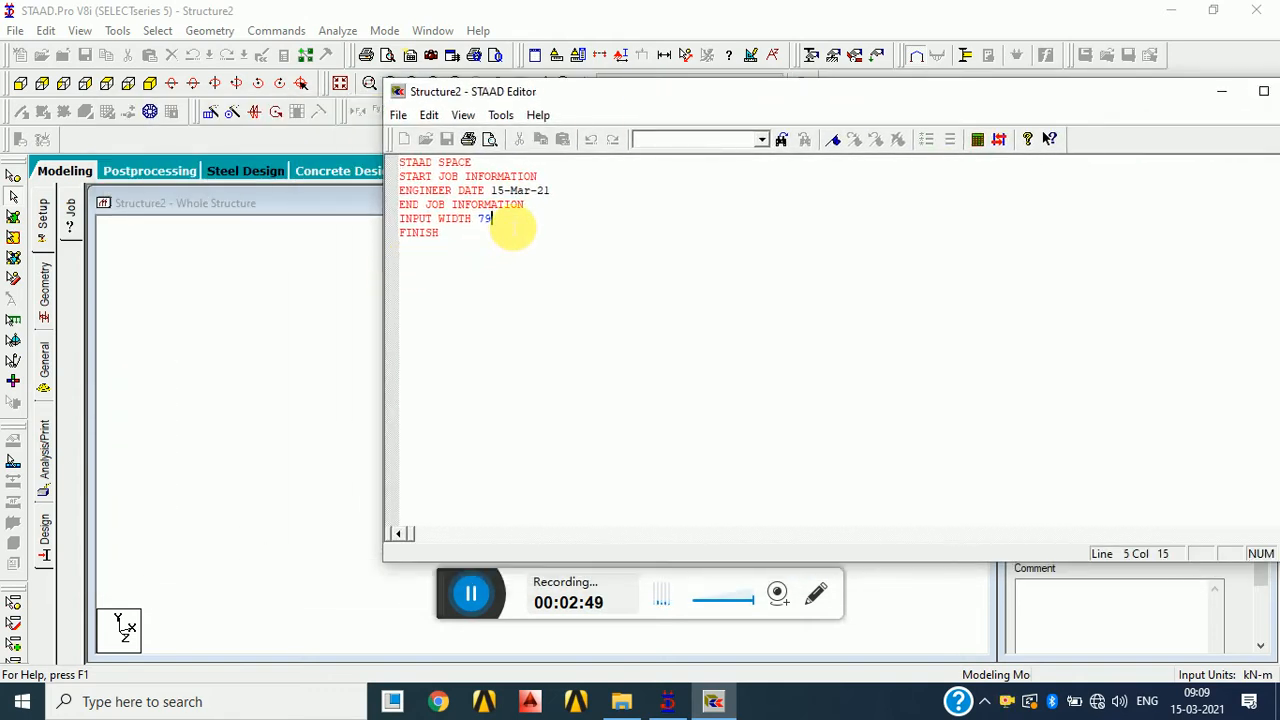
{"action": "key", "text": "Return"}
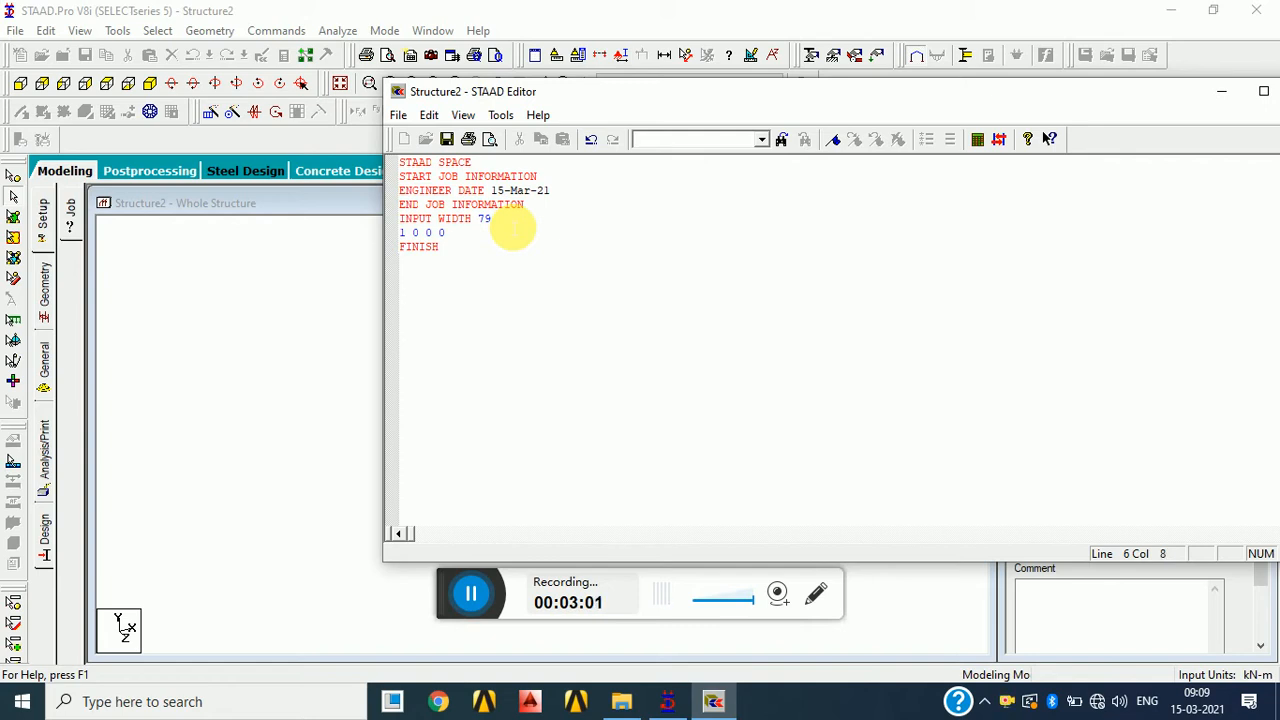
{"action": "left_click", "coordinate": [447, 139]}
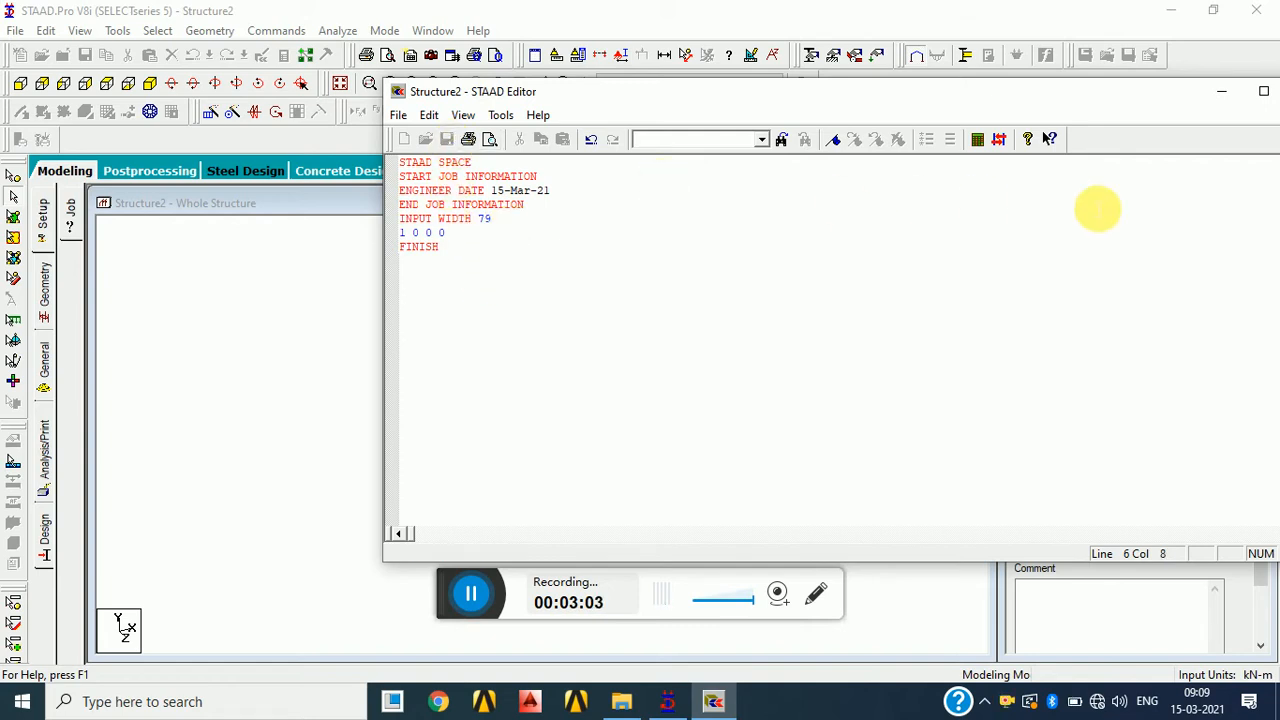
{"action": "left_click_drag", "start_coordinate": [1166, 97], "coordinate": [1046, 97]}
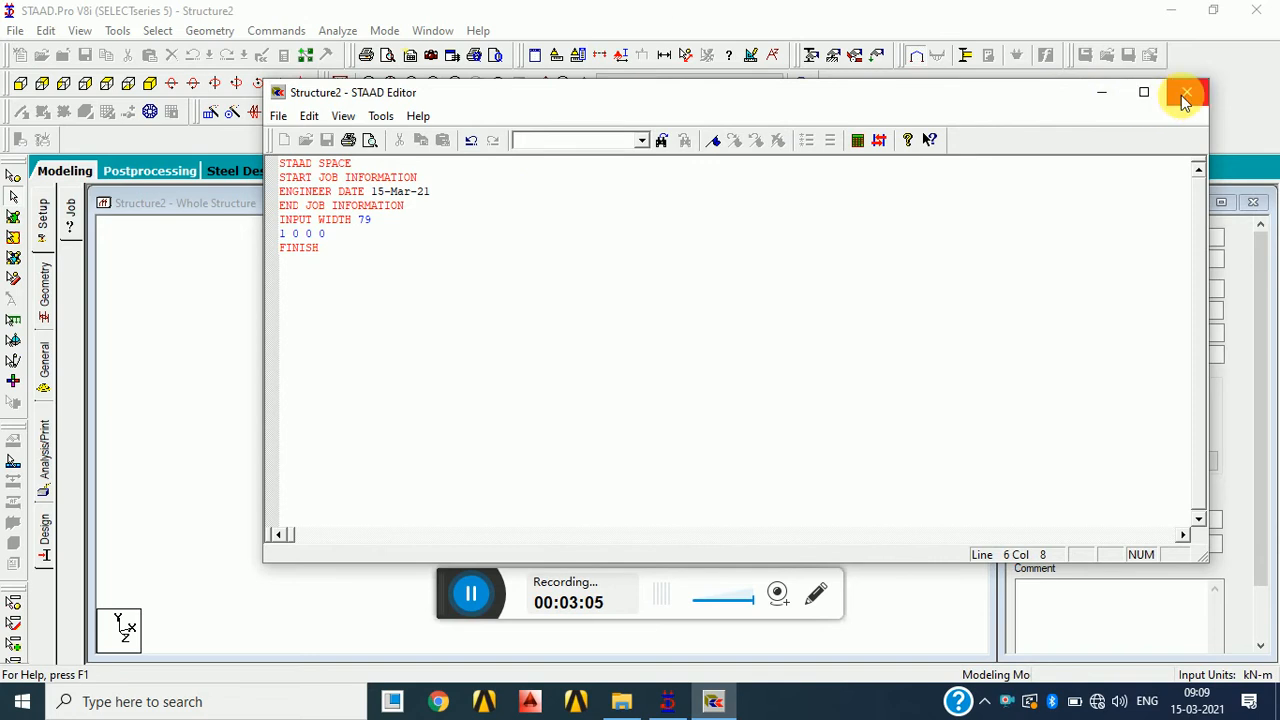
{"action": "left_click", "coordinate": [1185, 94]}
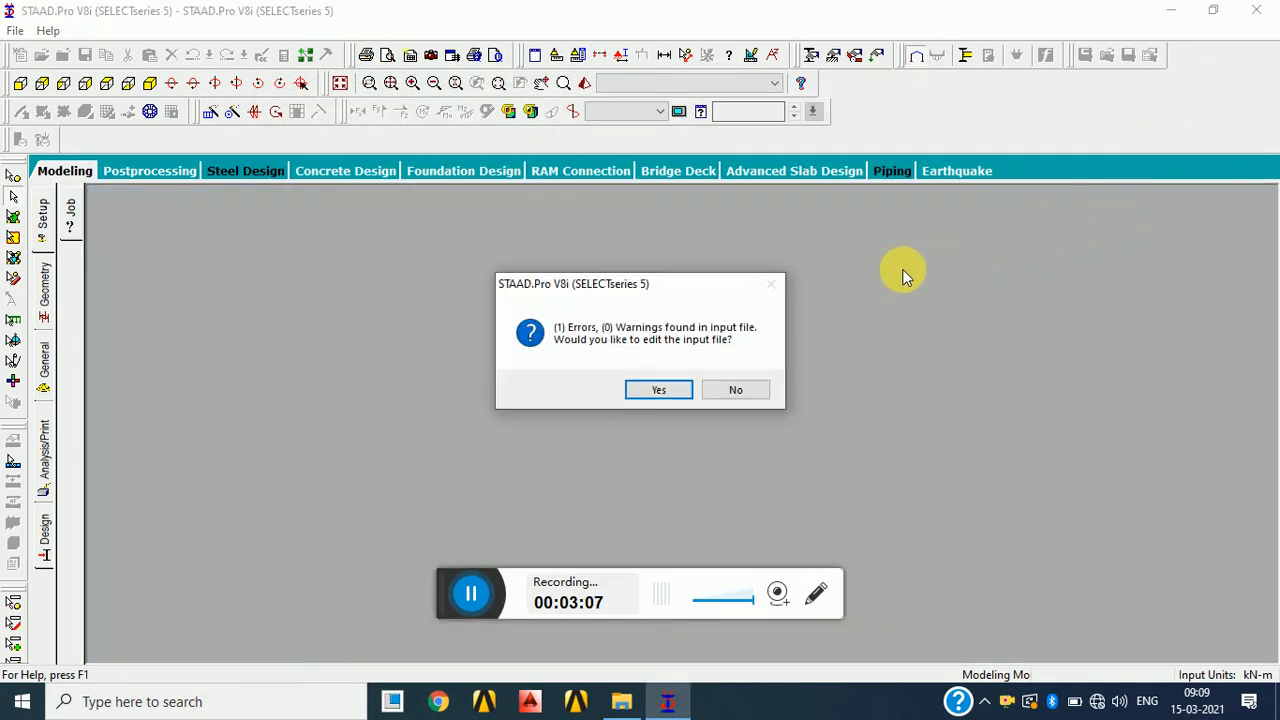
- Reopen the input file, try a comma at the end of the "1 0 0 0" line, save it, and return to the model without further editing
{"action": "left_click", "coordinate": [653, 389]}
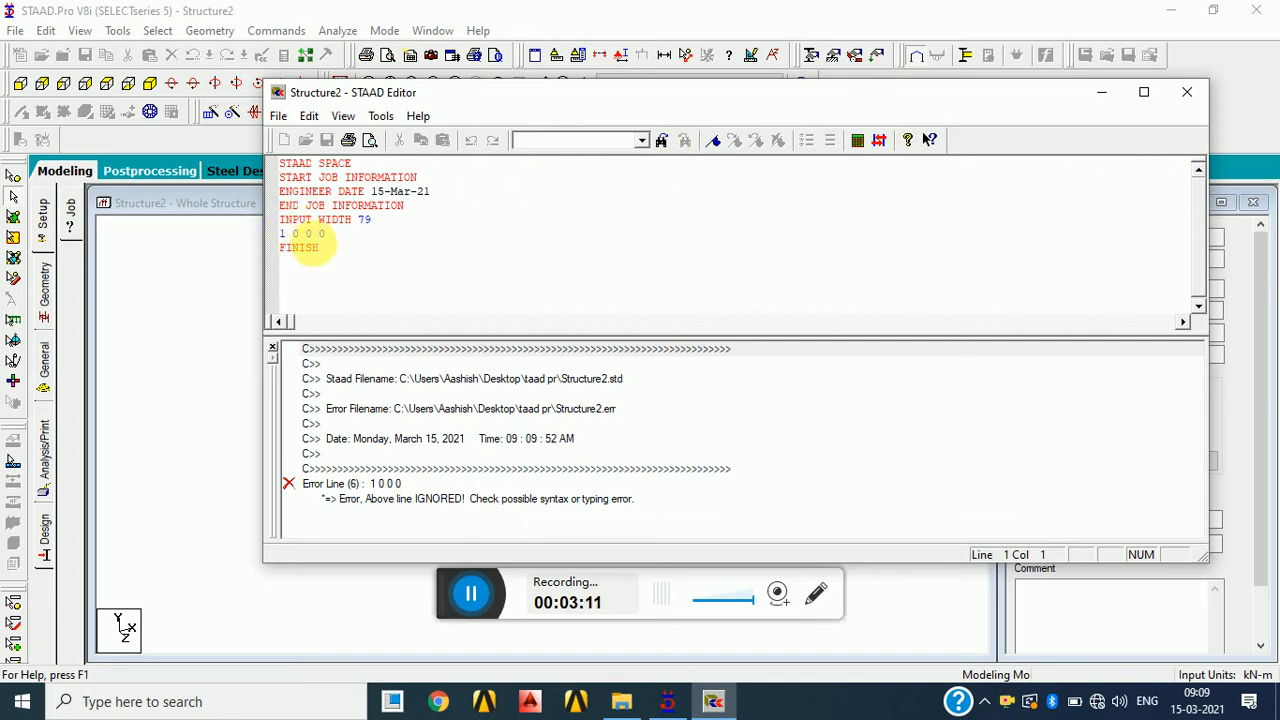
{"action": "left_click", "coordinate": [330, 235]}
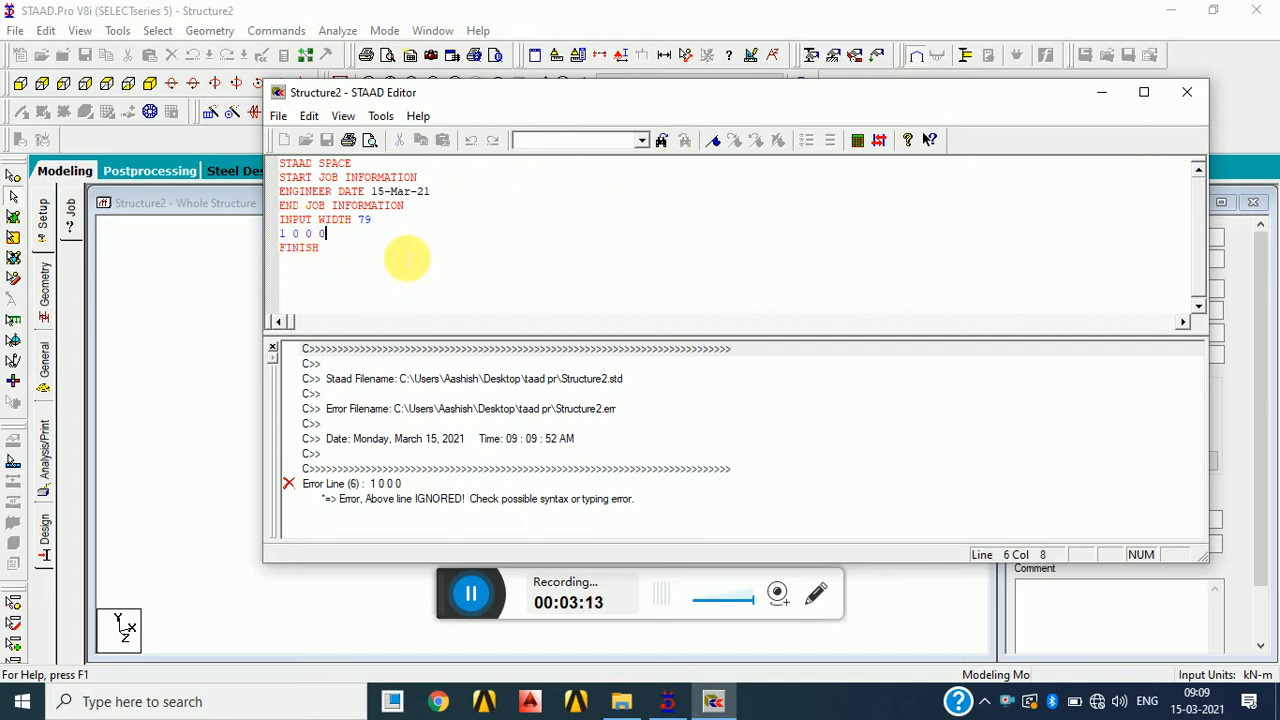
{"action": "type", "text": ","}
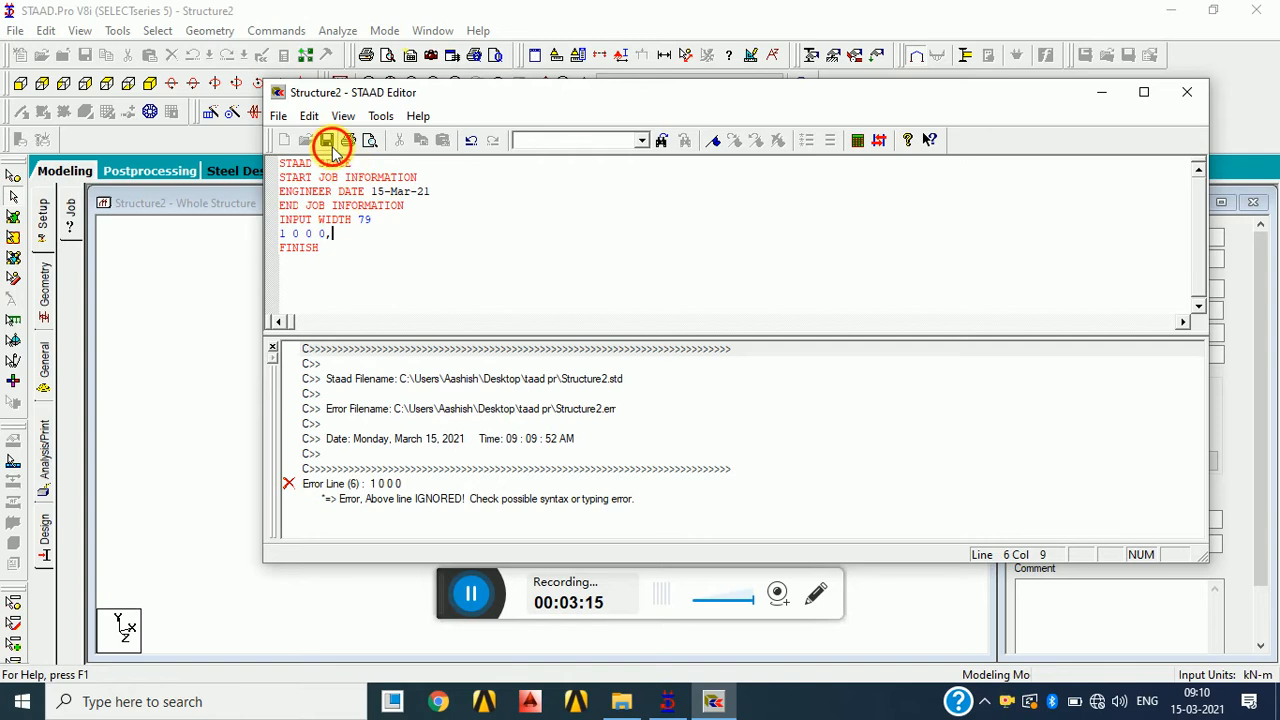
{"action": "left_click", "coordinate": [1187, 92]}
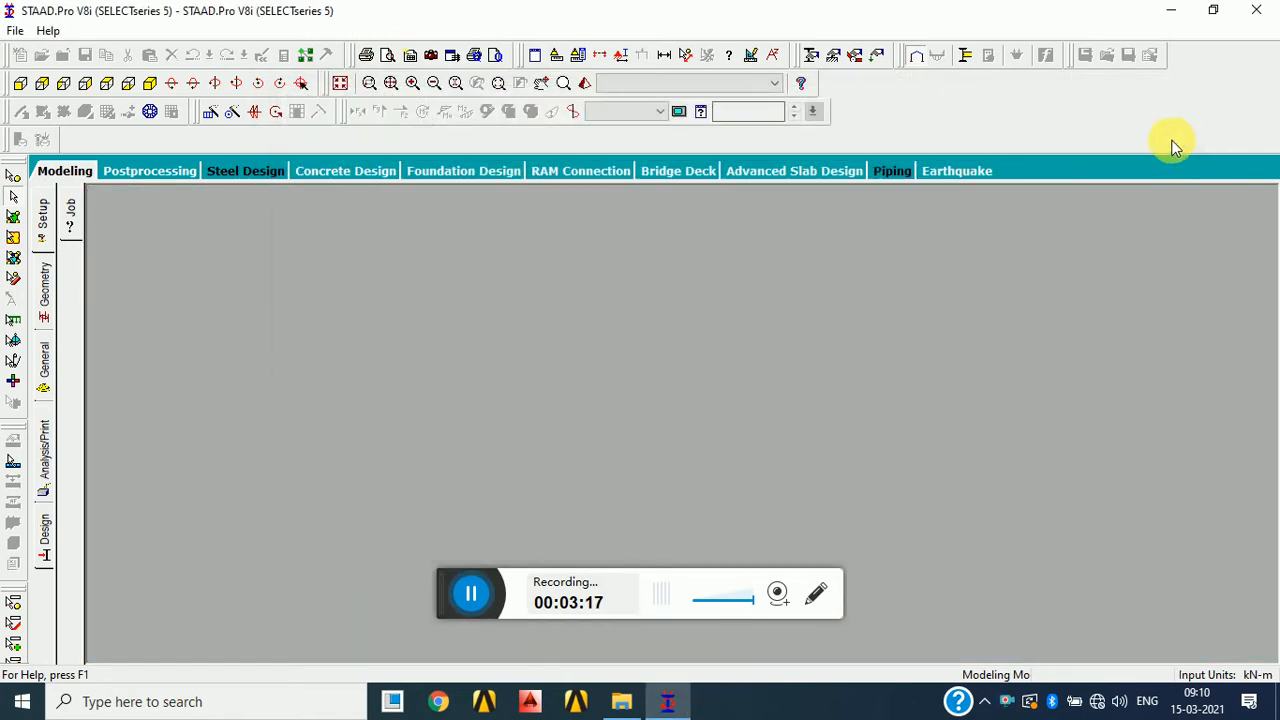
{"action": "left_click", "coordinate": [736, 391]}
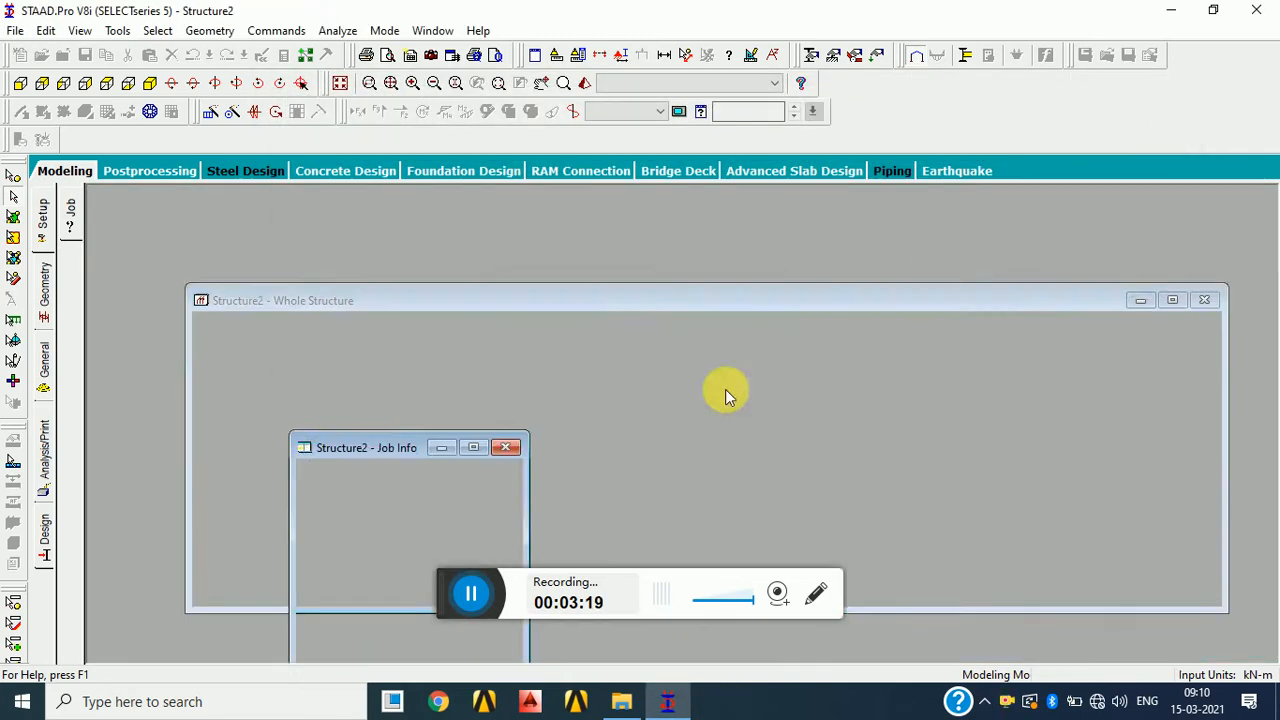
- Add node 1 at X 0, Y 0, Z 0 m in the geometry Nodes table, with the Snap Node/Beam tool closed
{"action": "left_click", "coordinate": [44, 290]}
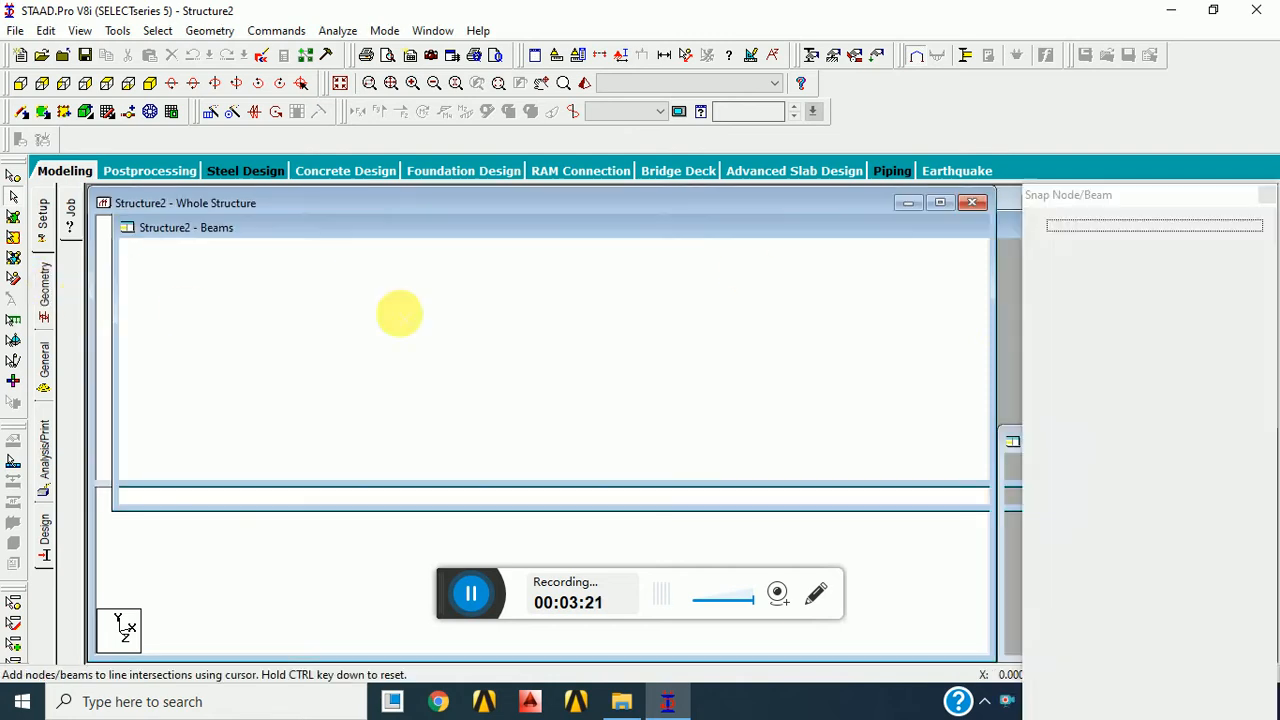
{"action": "left_click", "coordinate": [1267, 195]}
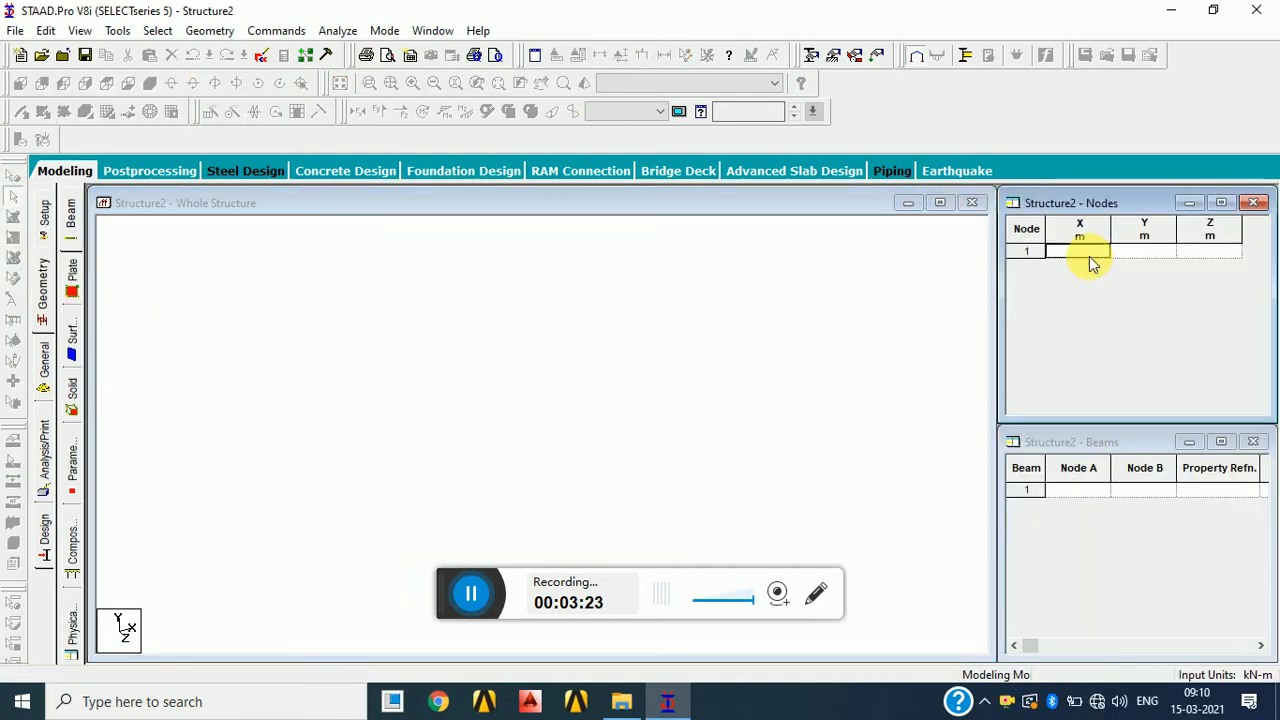
{"action": "type", "text": "0"}
{"action": "key", "text": "Return"}
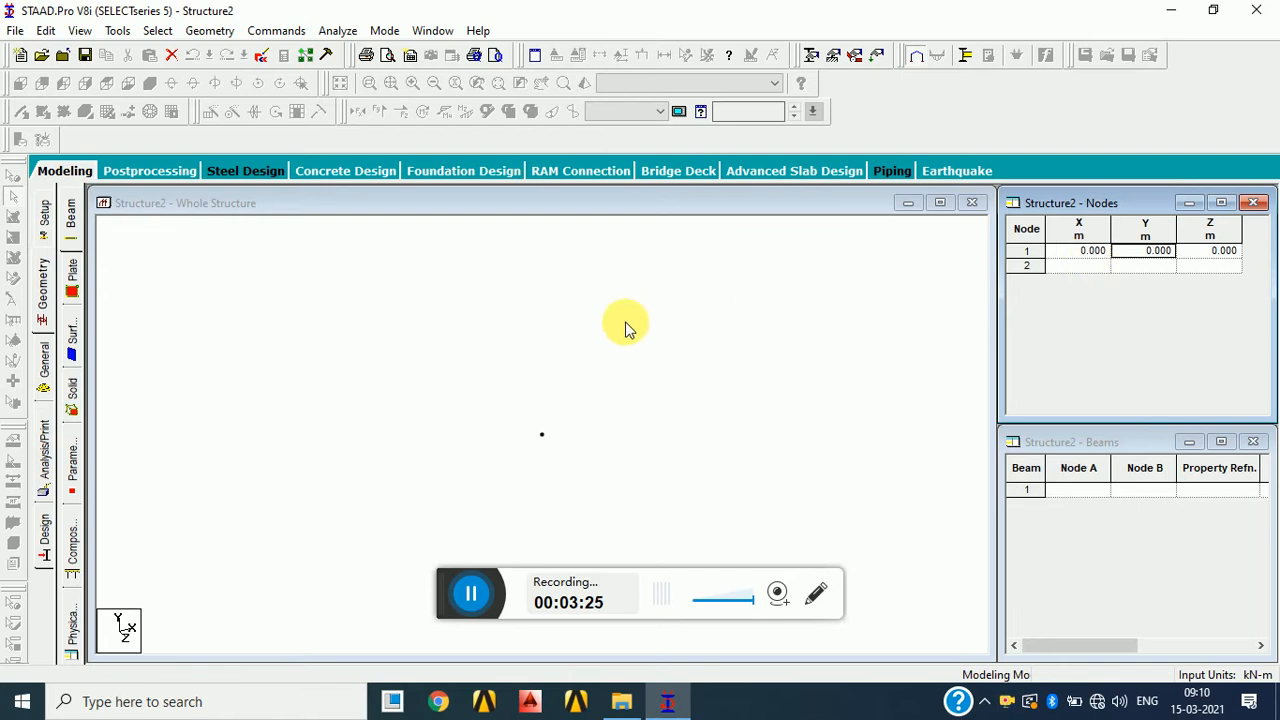
- Save the model and review the unit and joint coordinate lines in its input file, closing the file without edits
{"action": "left_click", "coordinate": [617, 323]}
{"action": "left_click", "coordinate": [261, 54]}
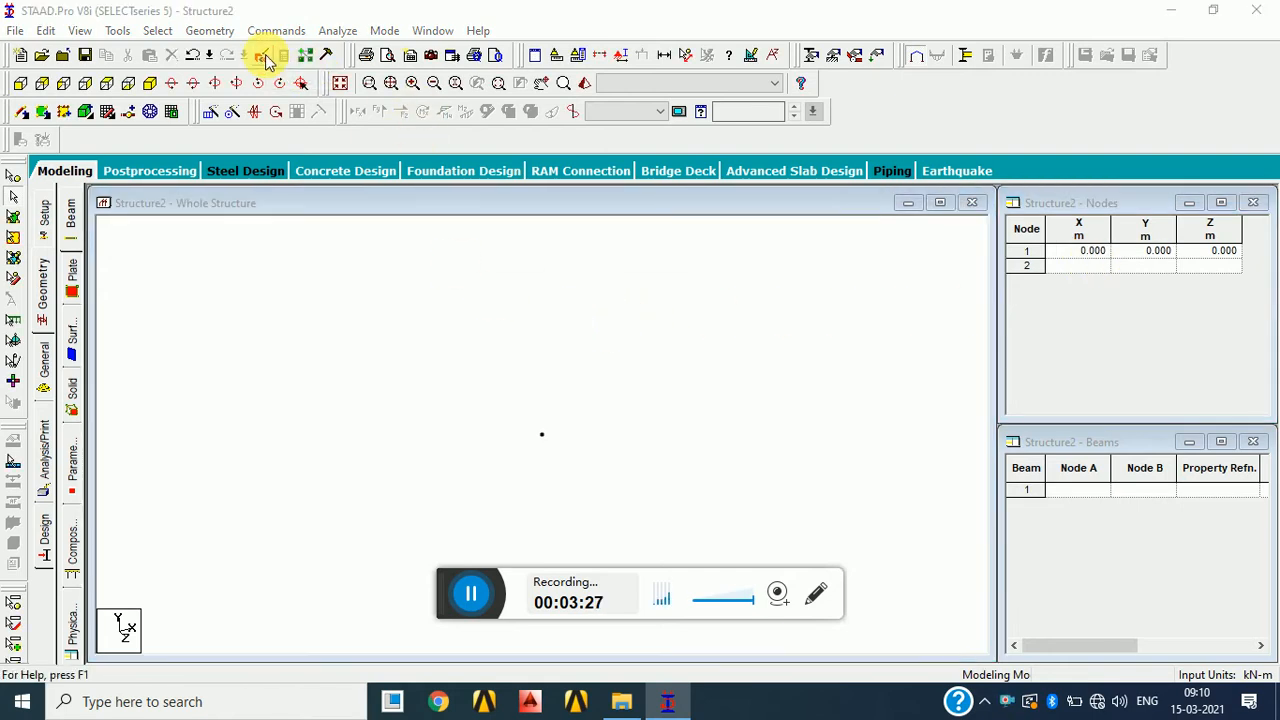
{"action": "left_click", "coordinate": [526, 375]}
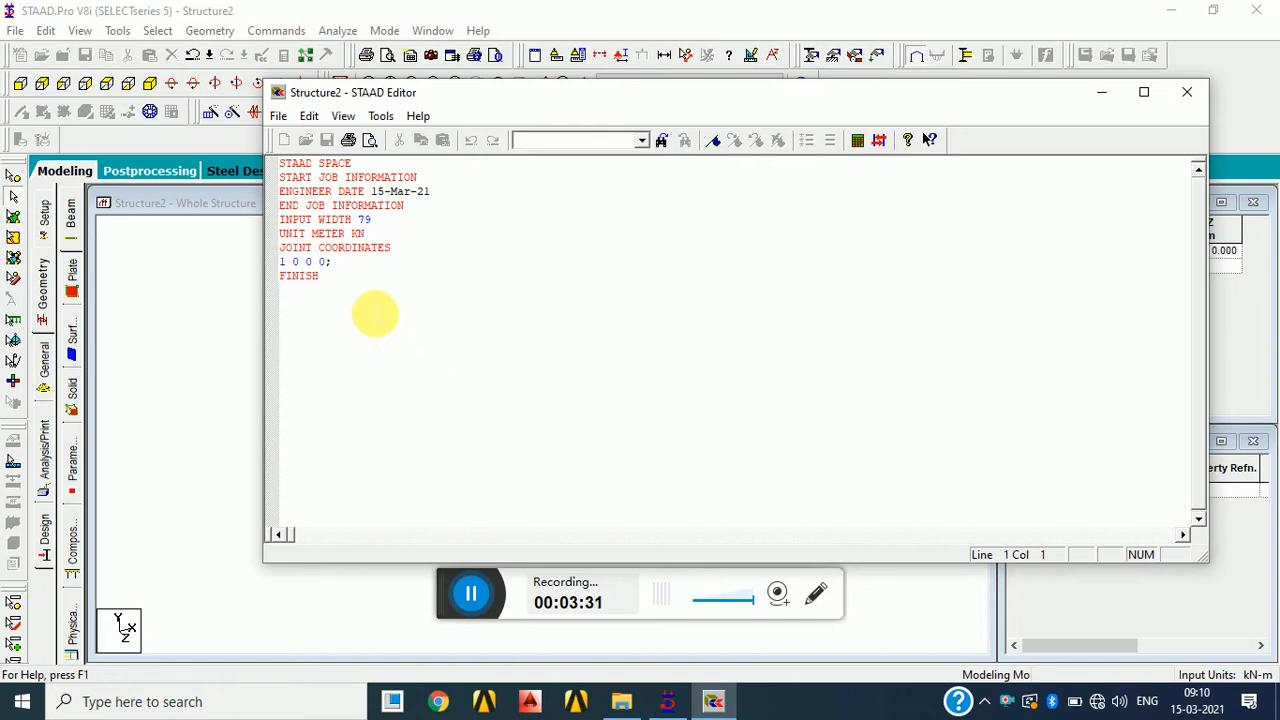
{"action": "left_click_drag", "start_coordinate": [281, 233], "coordinate": [405, 252]}
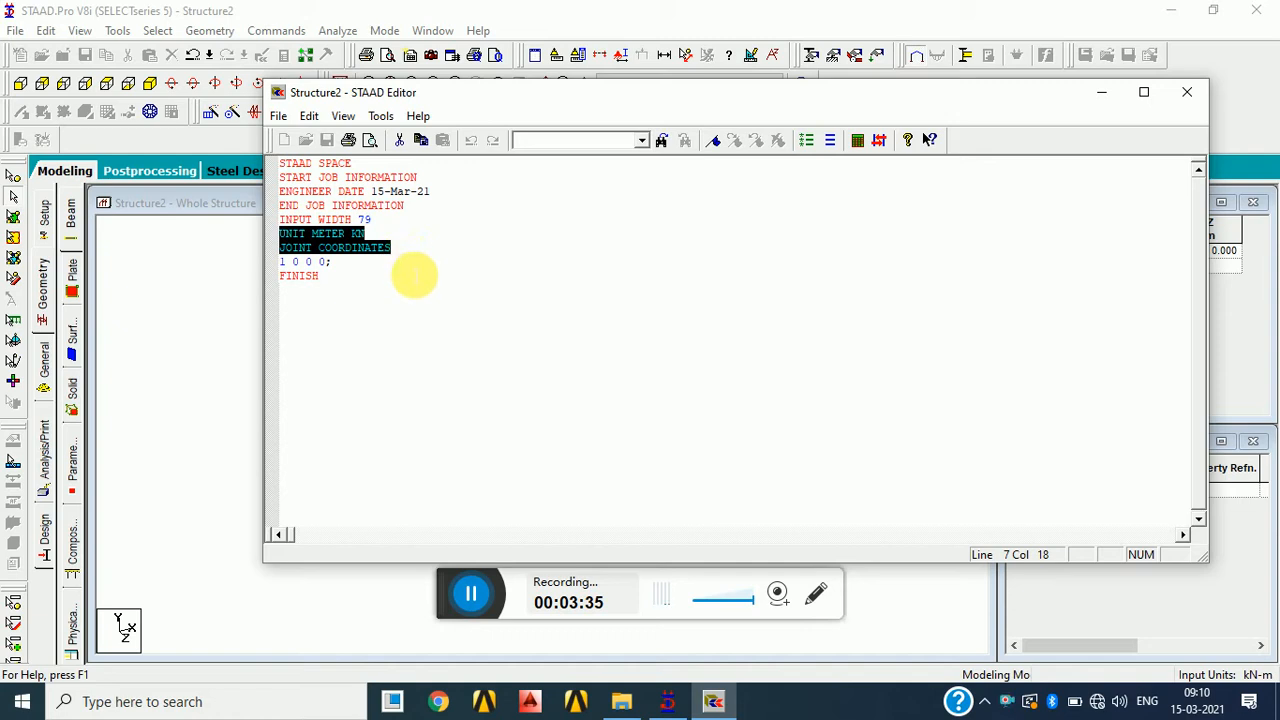
{"action": "left_click", "coordinate": [293, 248]}
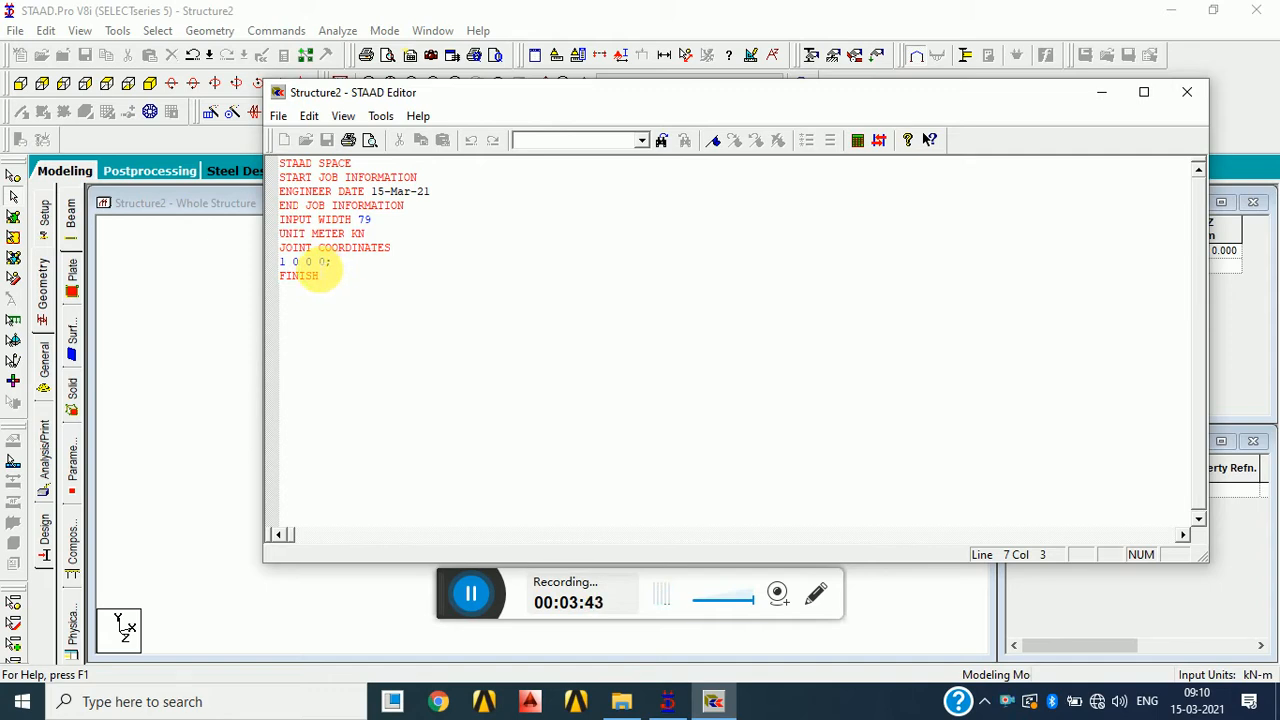
{"action": "left_click", "coordinate": [335, 276]}
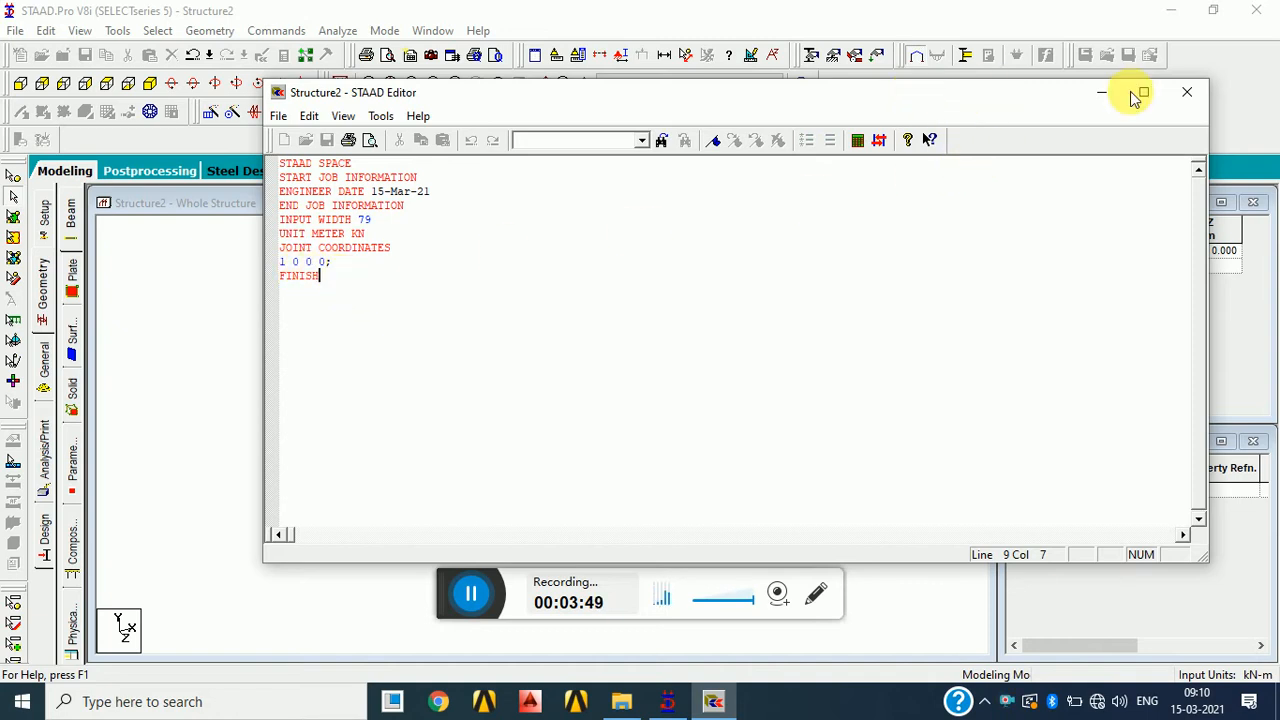
{"action": "left_click", "coordinate": [1176, 96]}
- Add node 2 at X 3, Y 0, Z 0 m in the Nodes table
{"action": "left_click", "coordinate": [1094, 268]}
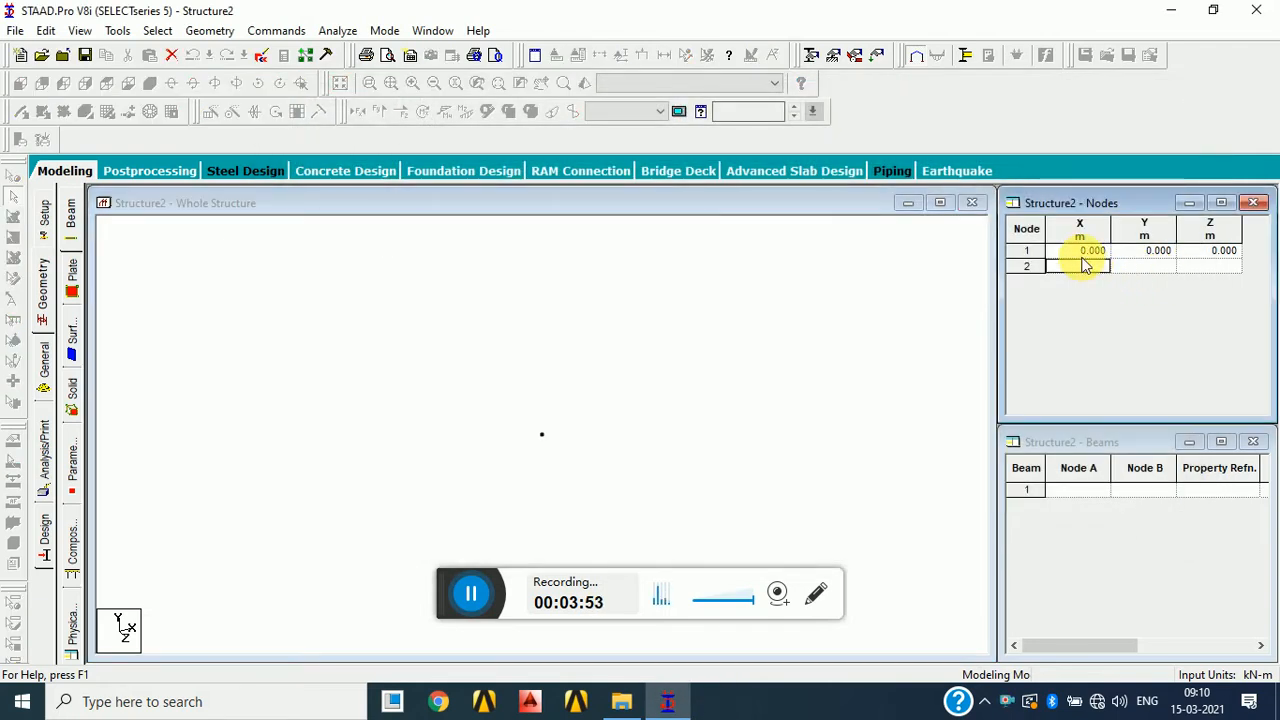
{"action": "type", "text": "3"}
{"action": "key", "text": "Tab"}
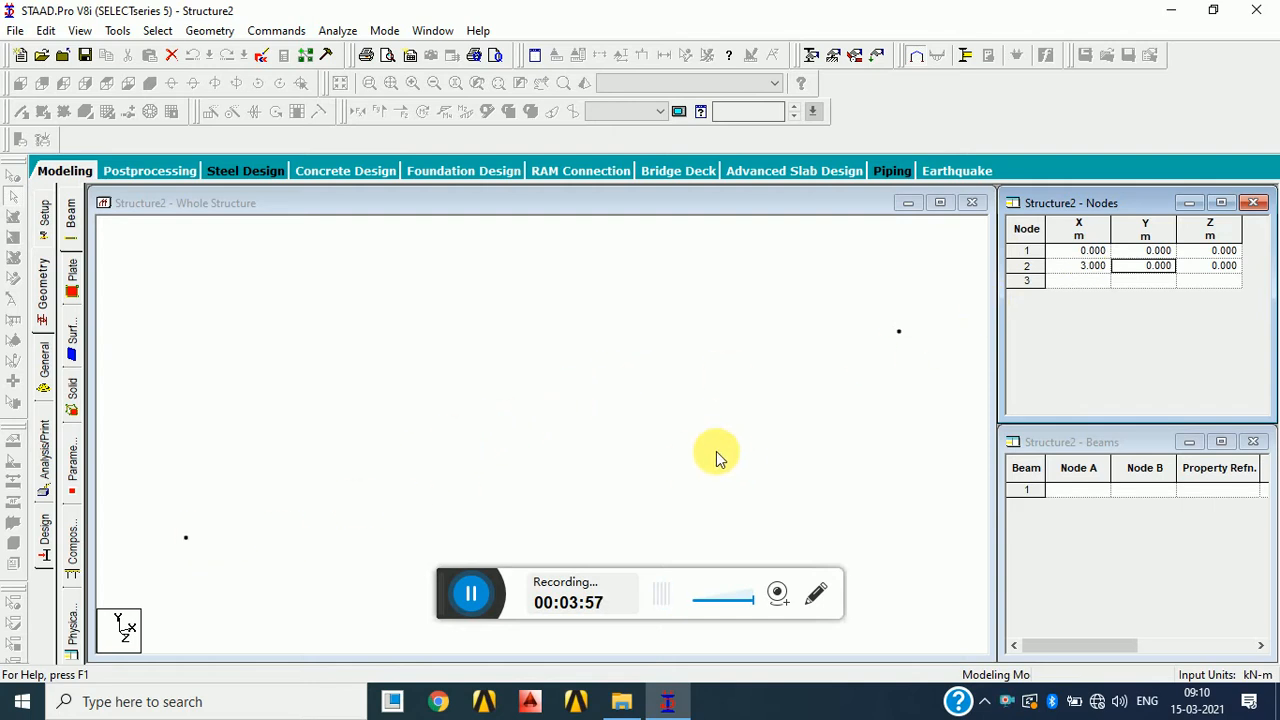
- Save the model and check the joint coordinates of both nodes in the input file, closing it without edits
{"action": "left_click", "coordinate": [262, 54]}
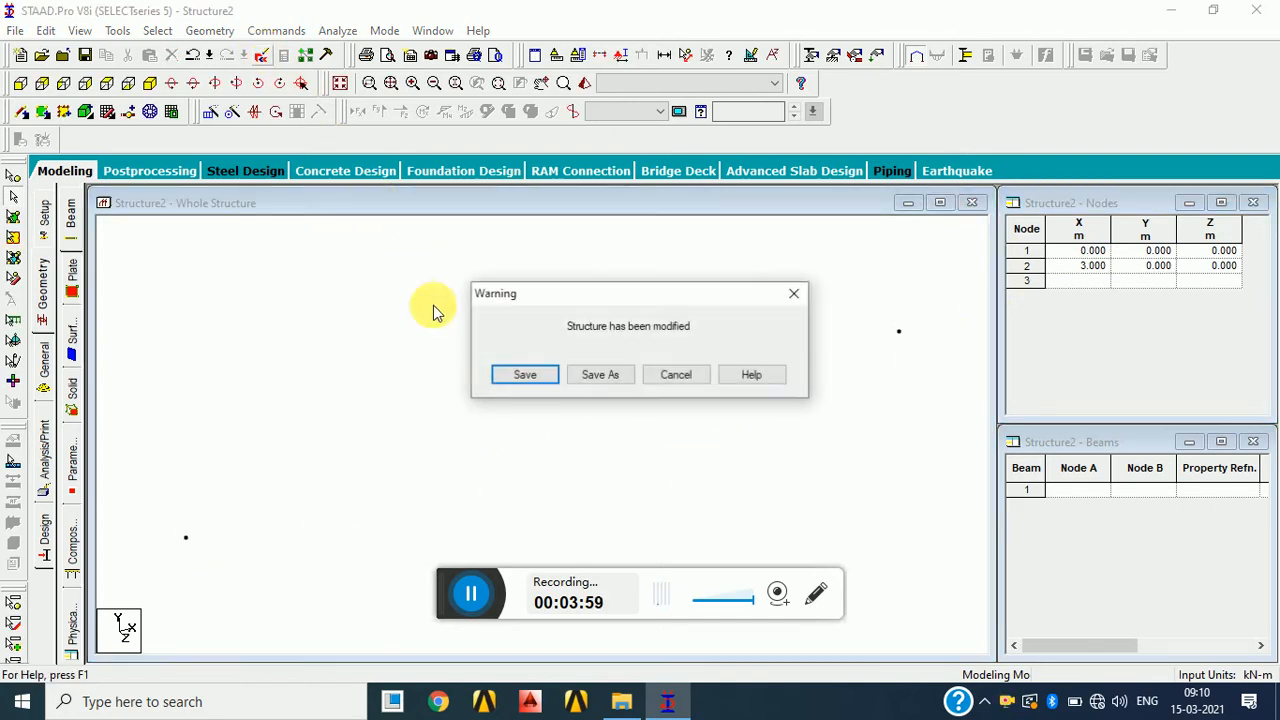
{"action": "left_click", "coordinate": [549, 374]}
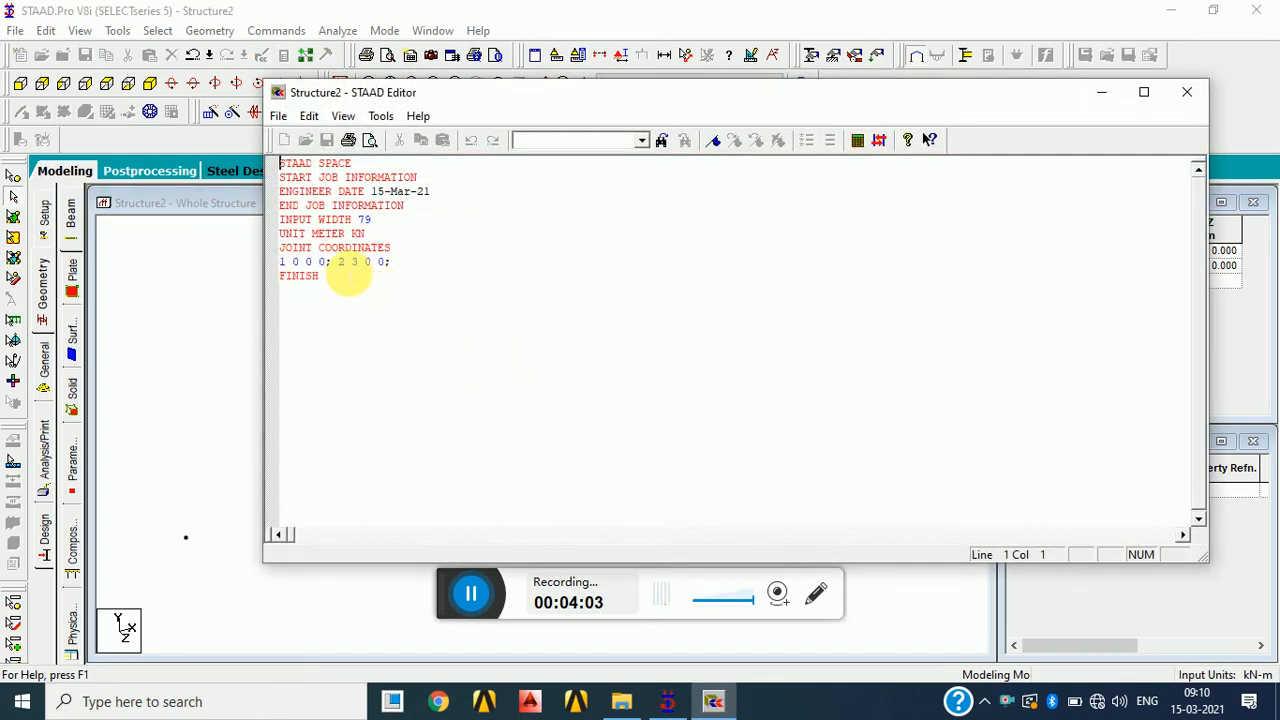
{"action": "left_click", "coordinate": [341, 266]}
{"action": "left_click", "coordinate": [341, 264]}
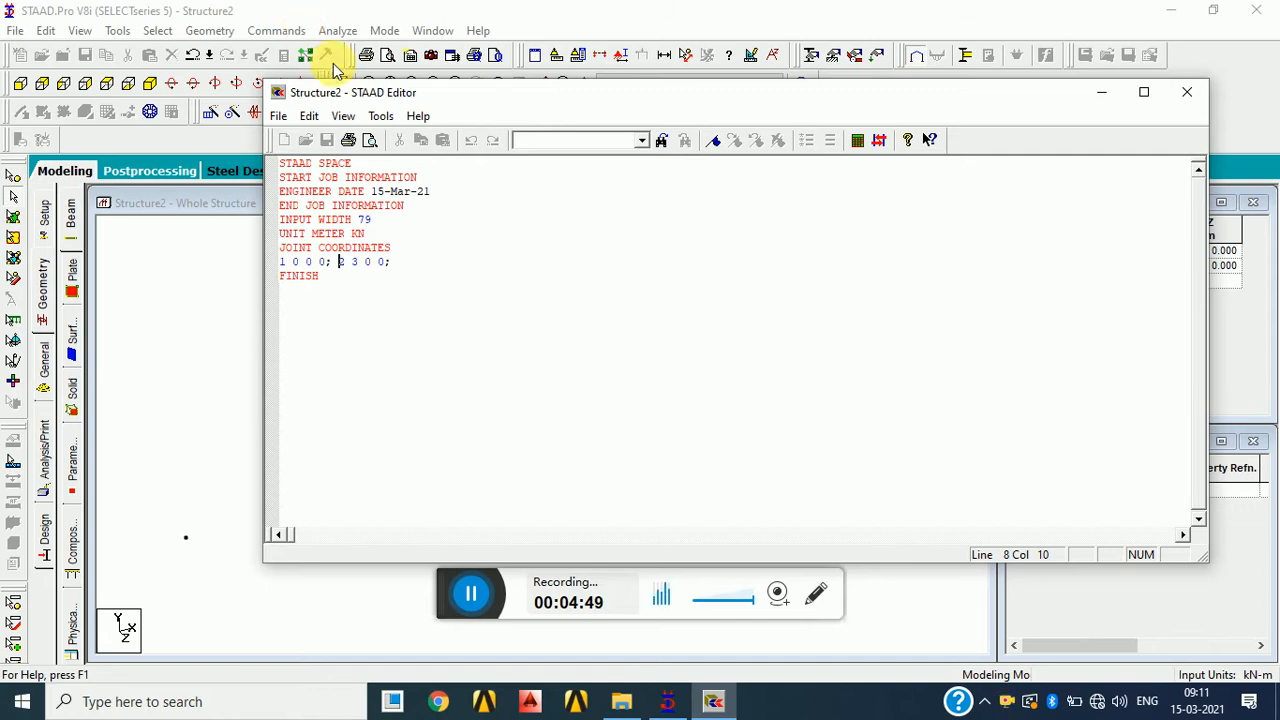
{"action": "left_click", "coordinate": [1187, 93]}
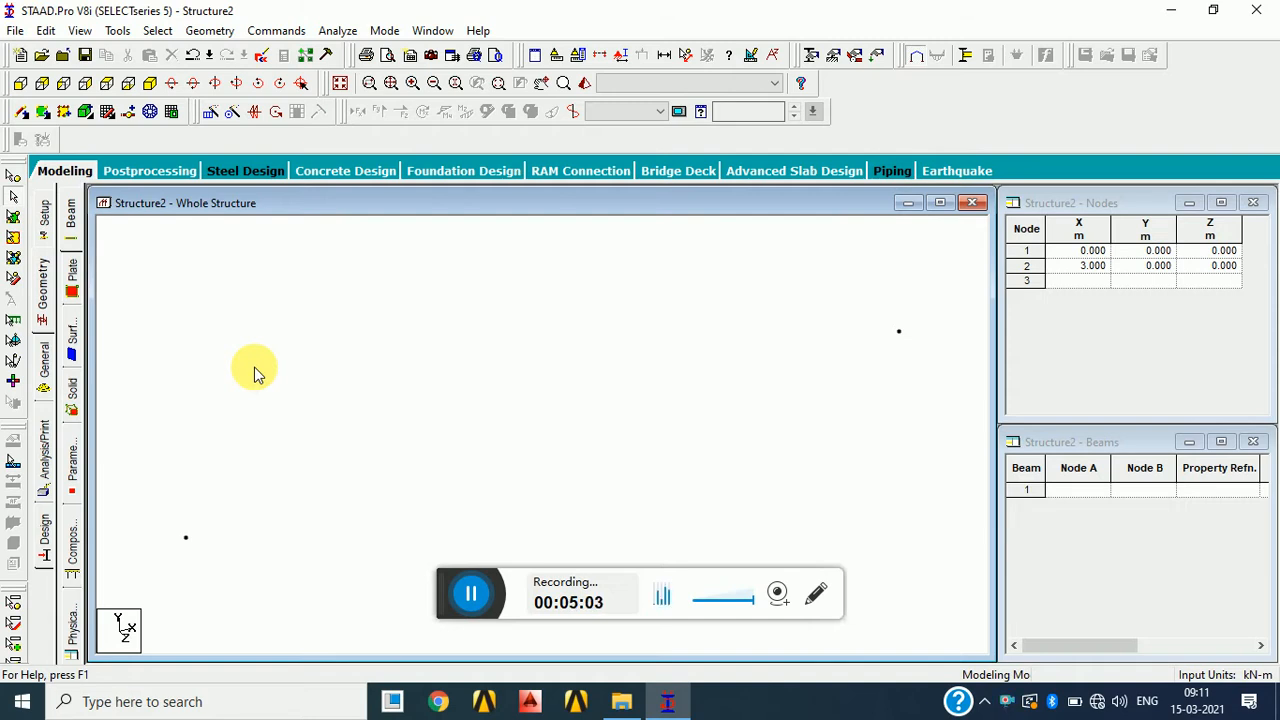
{"action": "left_click", "coordinate": [261, 54]}
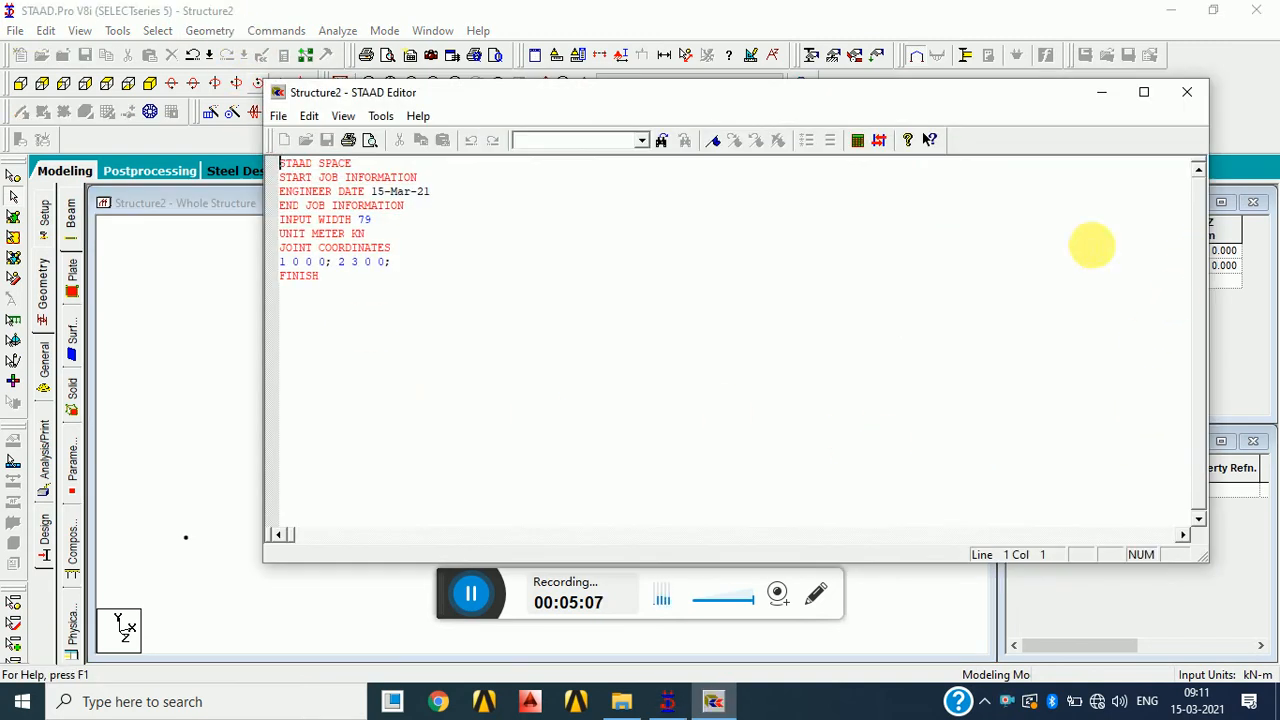
{"action": "left_click", "coordinate": [375, 262]}
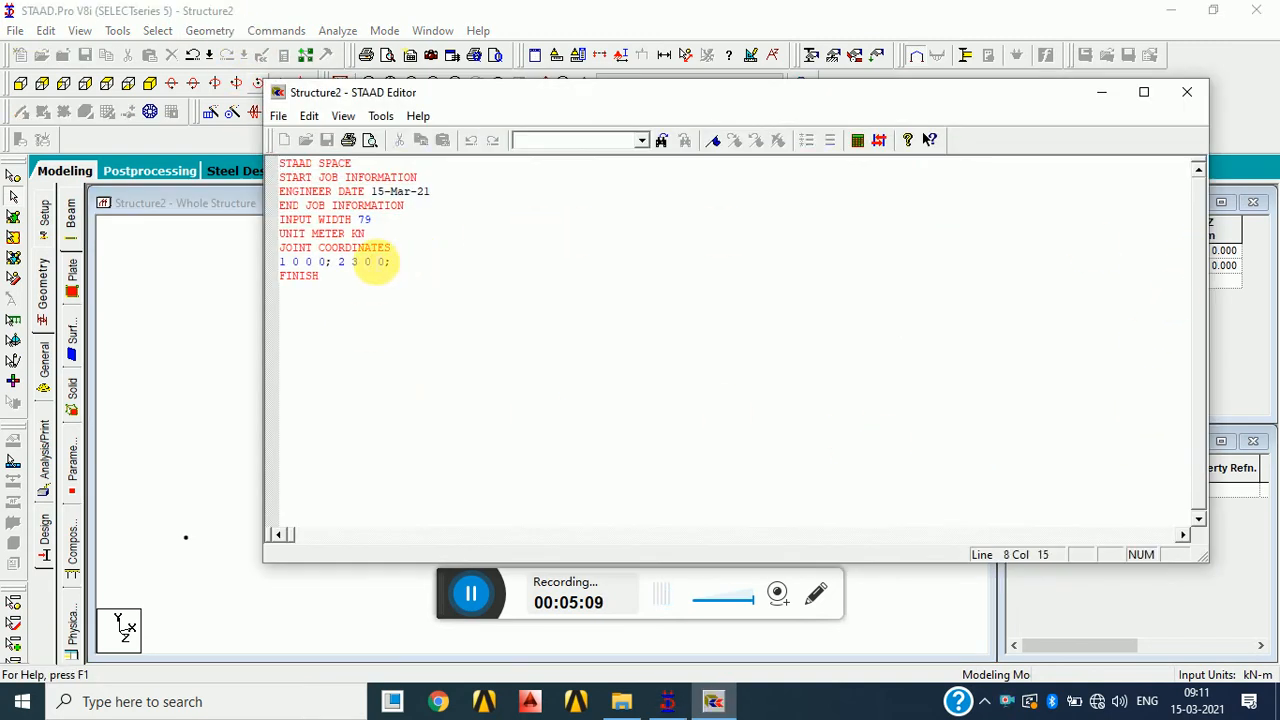
{"action": "left_click", "coordinate": [1187, 92]}
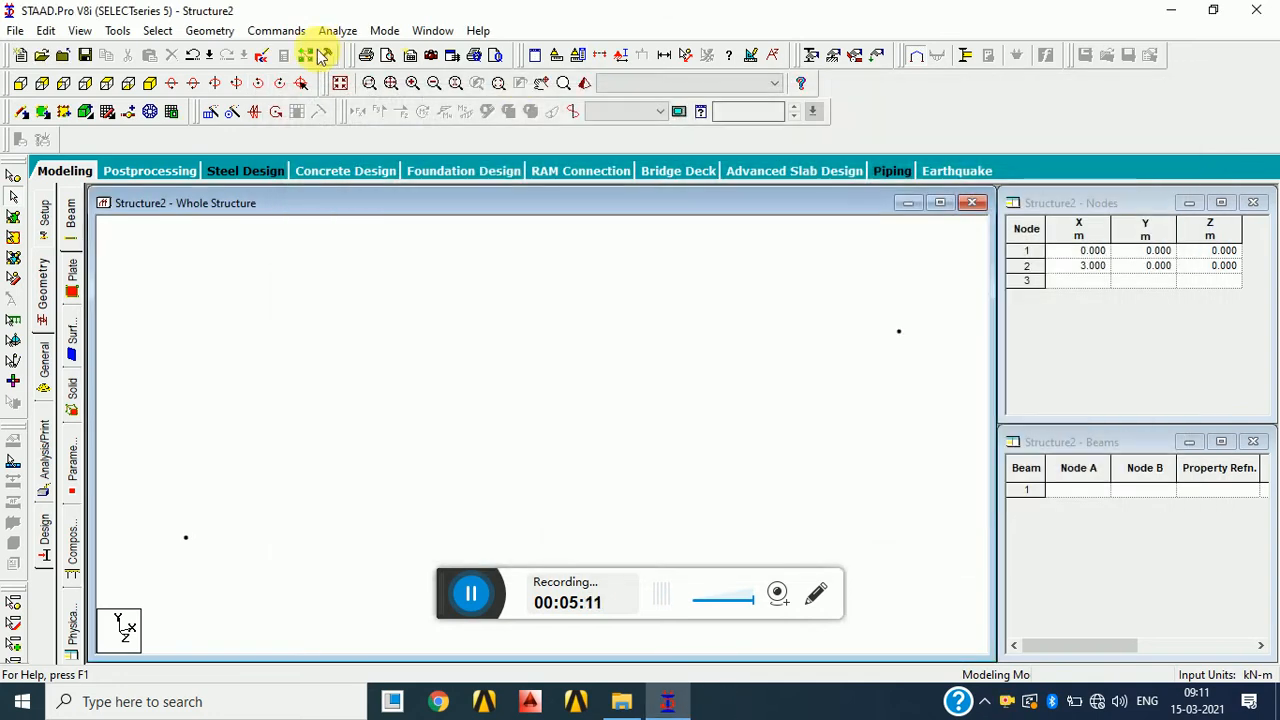
- Create the Structure3 project in metres and kilonewtons, starting it with Add Beam
{"action": "left_click", "coordinate": [15, 30]}
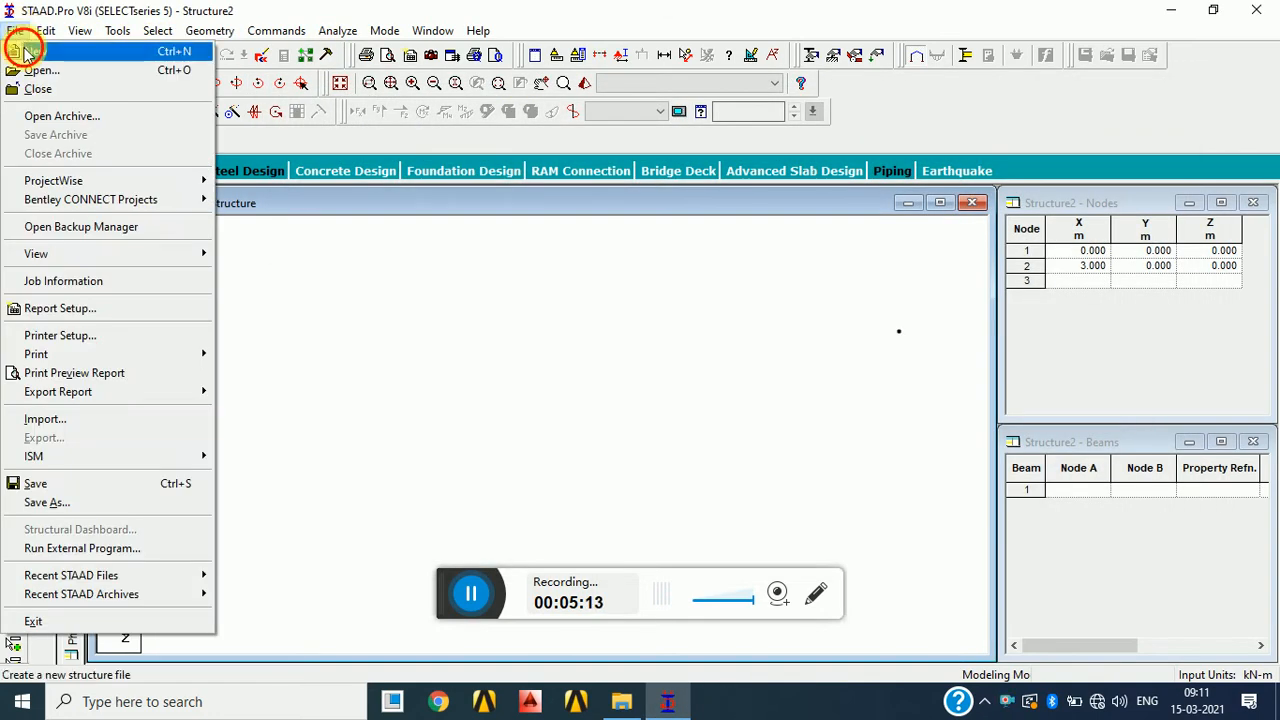
{"action": "left_click", "coordinate": [25, 52]}
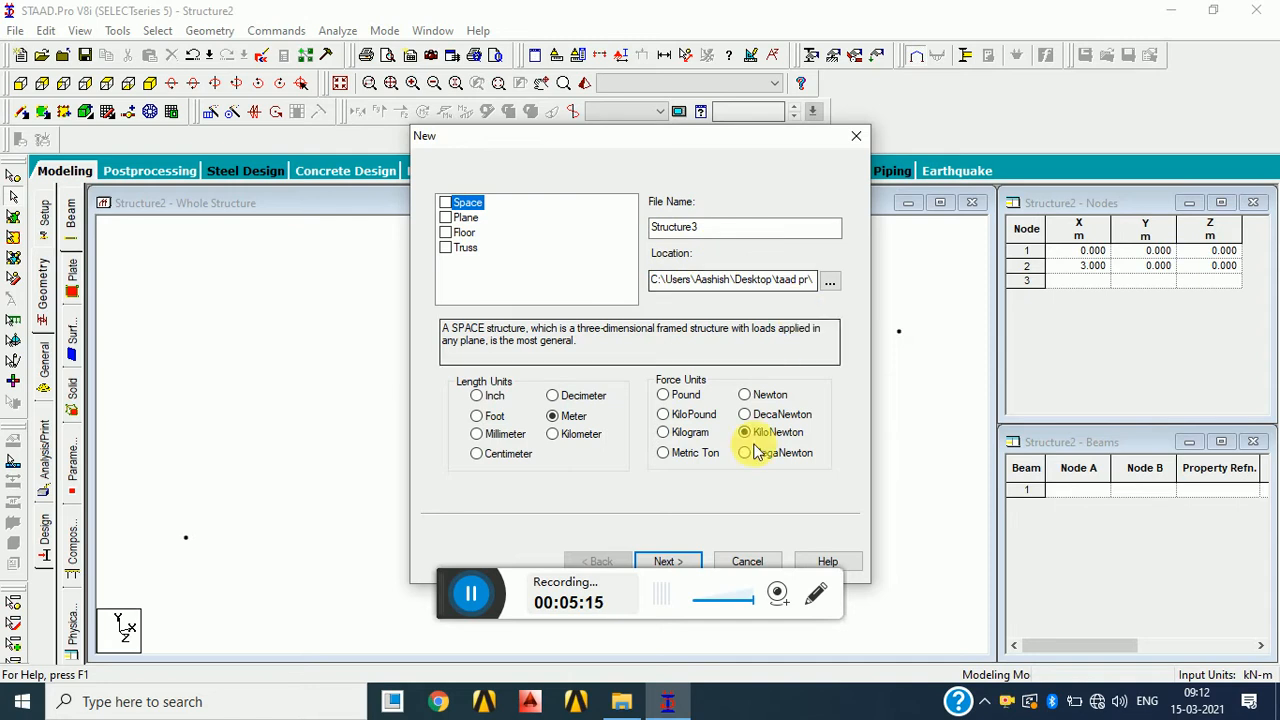
{"action": "left_click", "coordinate": [684, 560]}
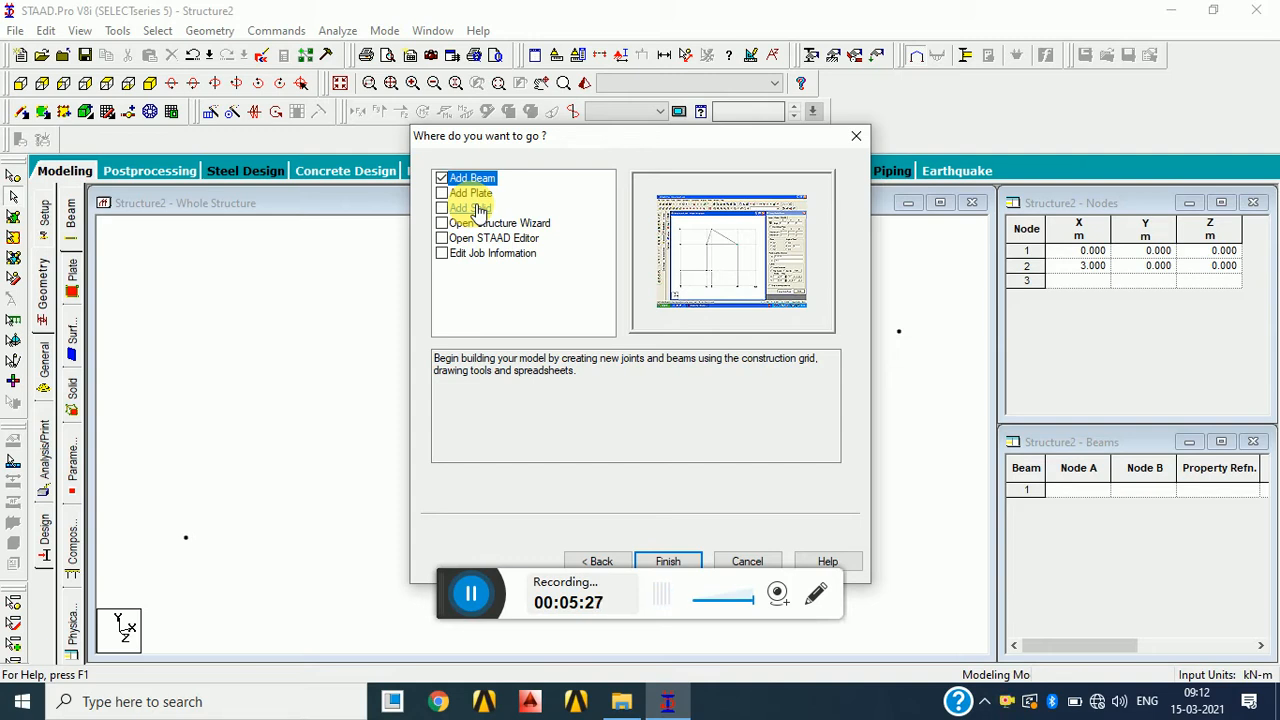
{"action": "left_click", "coordinate": [665, 563]}
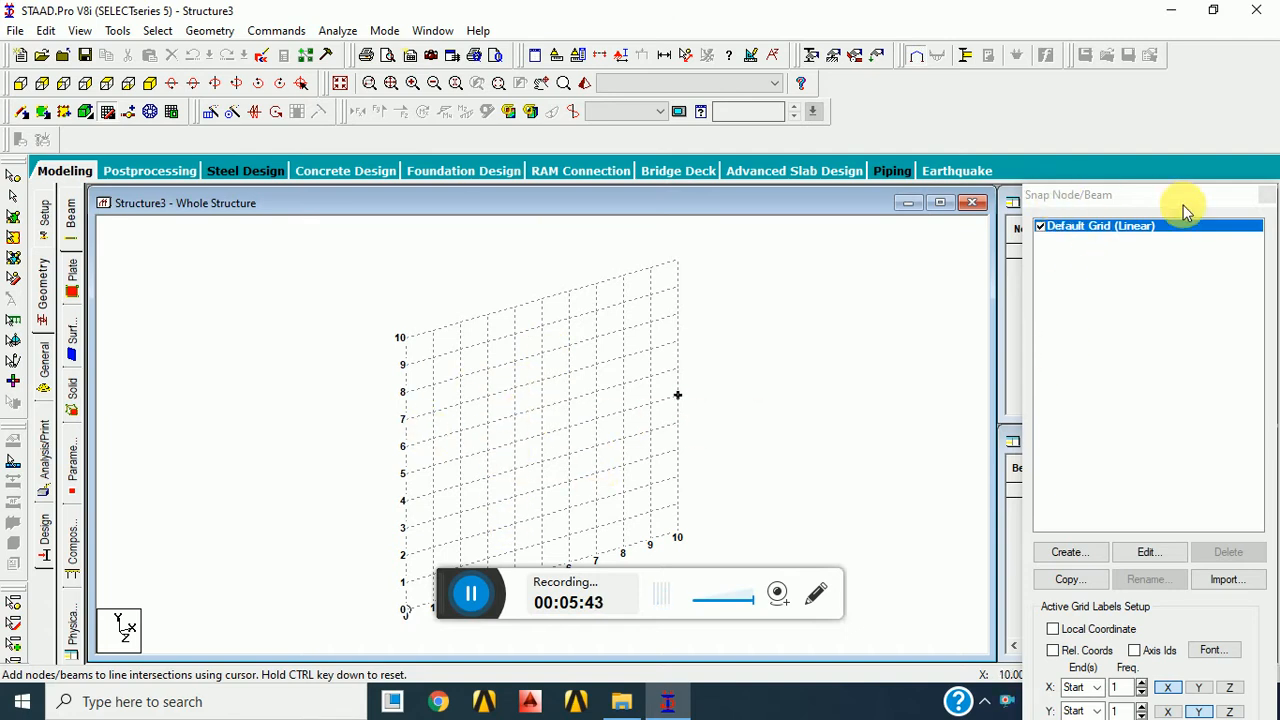
- Close the Snap Node/Beam tool, view the job information fields, and return to the beam geometry page
{"action": "left_click_drag", "start_coordinate": [1184, 208], "coordinate": [1094, 186]}
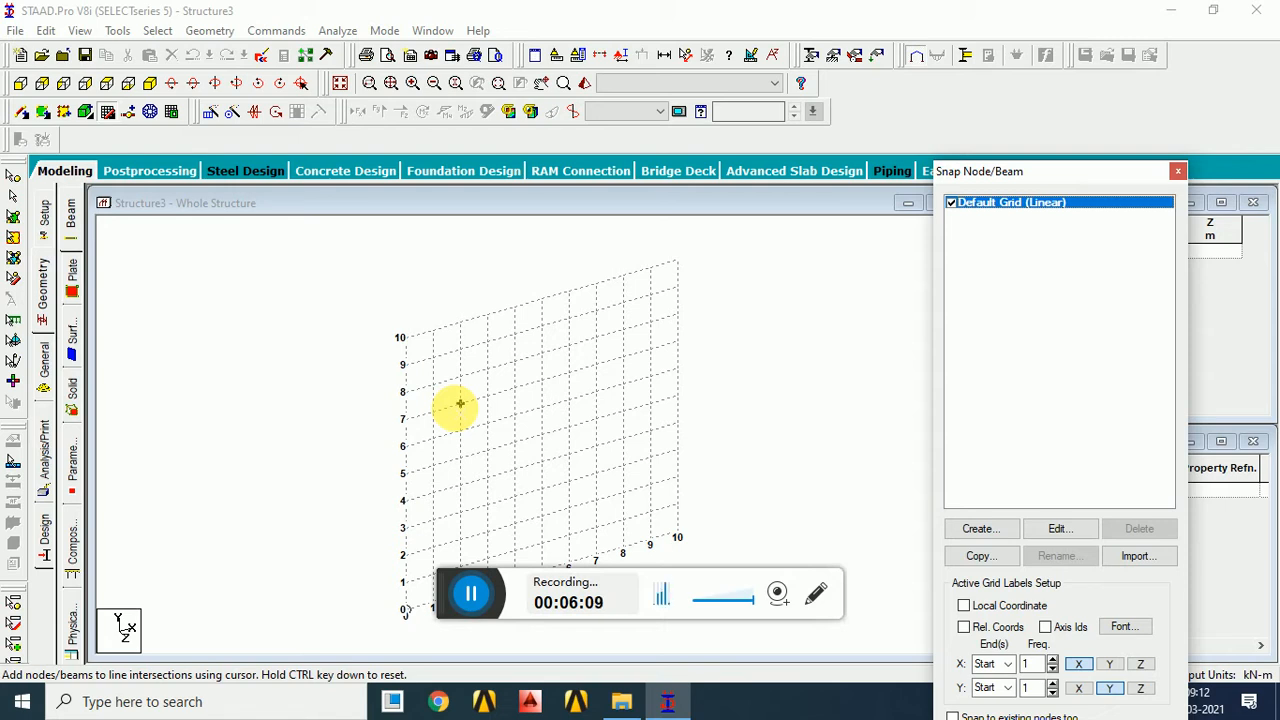
{"action": "left_click", "coordinate": [1178, 176]}
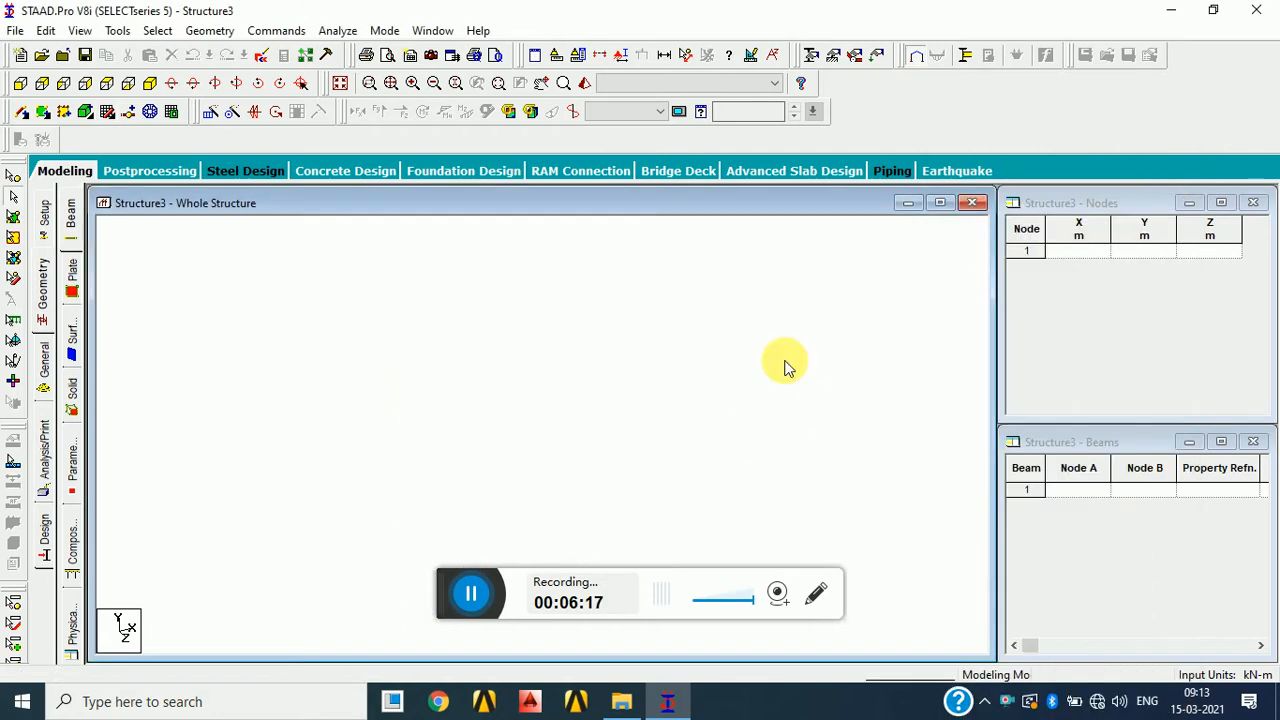
{"action": "left_click", "coordinate": [44, 218]}
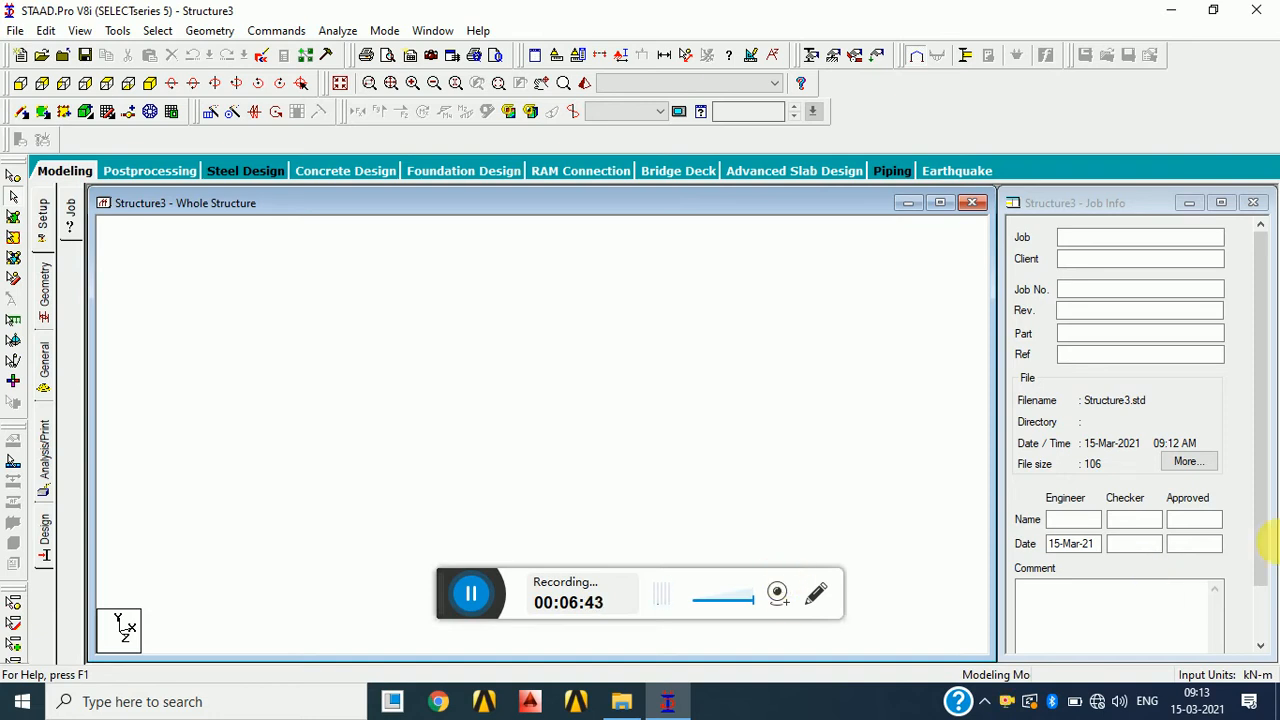
{"action": "left_click", "coordinate": [45, 285]}
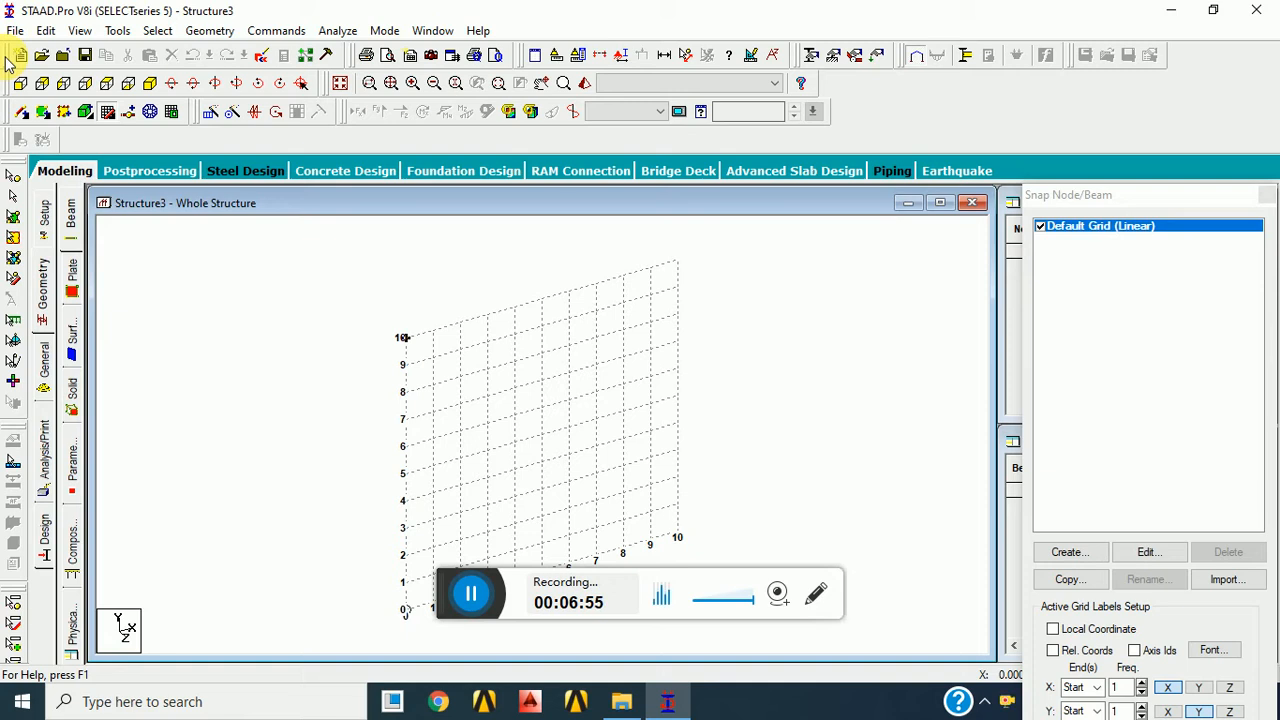
- Float the File toolbar and dock it back in place, and float the Structure toolbar over the model view
{"action": "left_click_drag", "start_coordinate": [7, 62], "coordinate": [213, 297]}
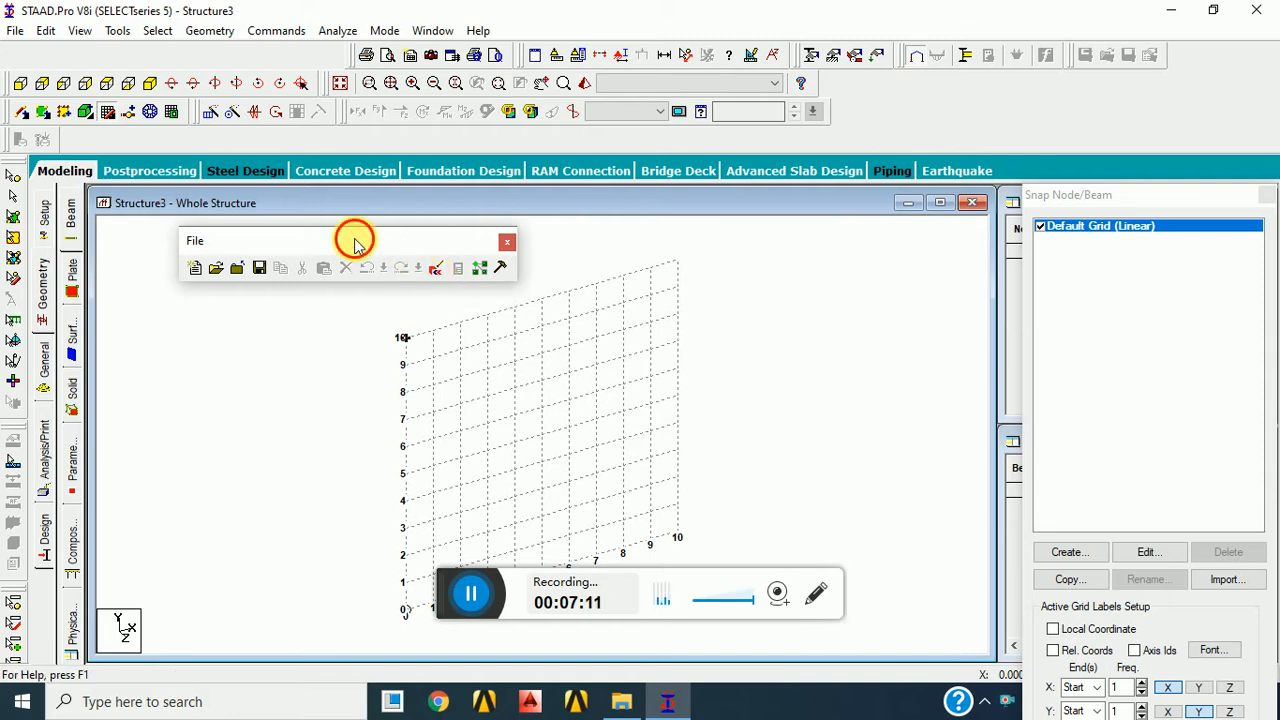
{"action": "left_click_drag", "start_coordinate": [351, 240], "coordinate": [160, 24]}
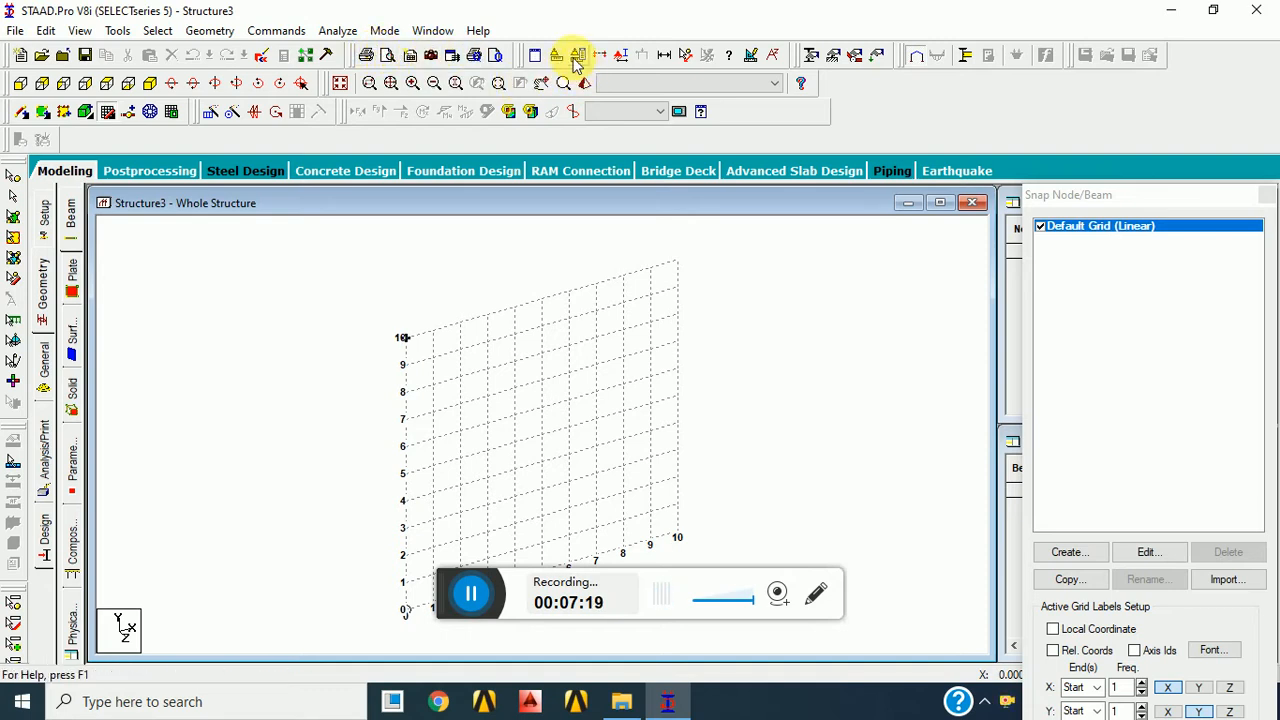
{"action": "left_click_drag", "start_coordinate": [531, 57], "coordinate": [205, 278]}
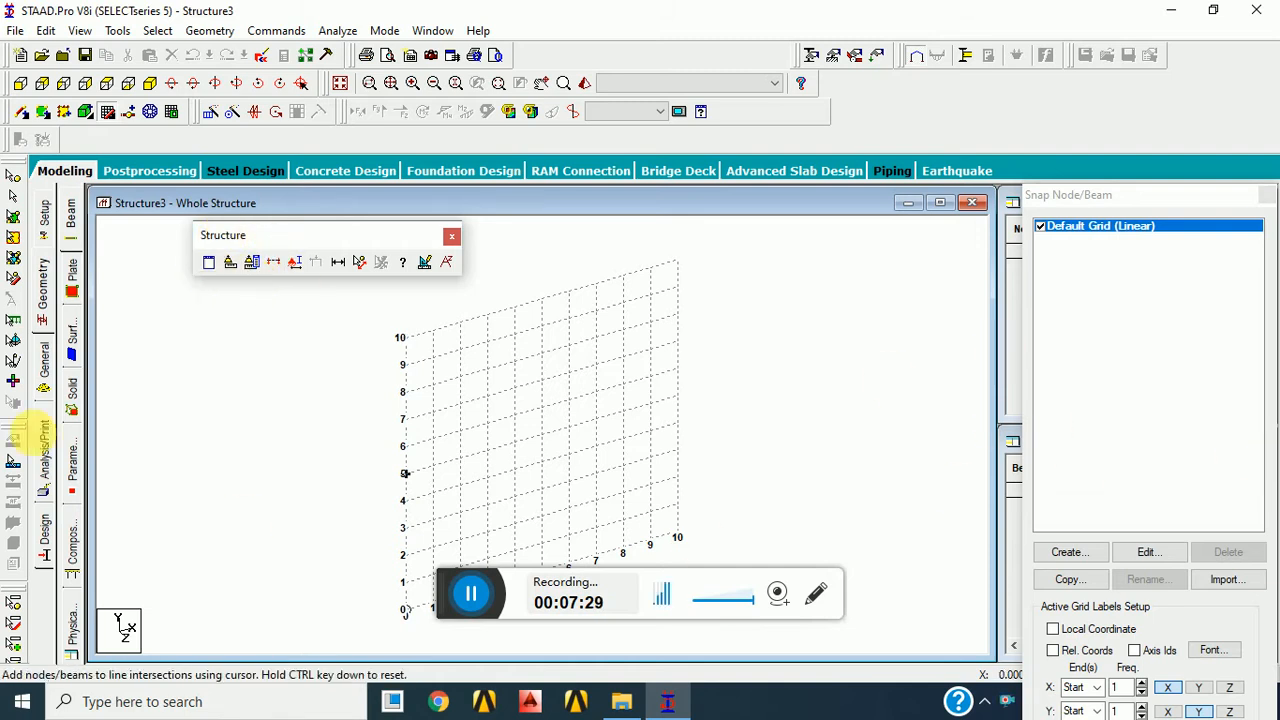
- Review the available tables and the current input units without changing them, closing the Snap Node/Beam tool in between
{"action": "left_click", "coordinate": [209, 263]}
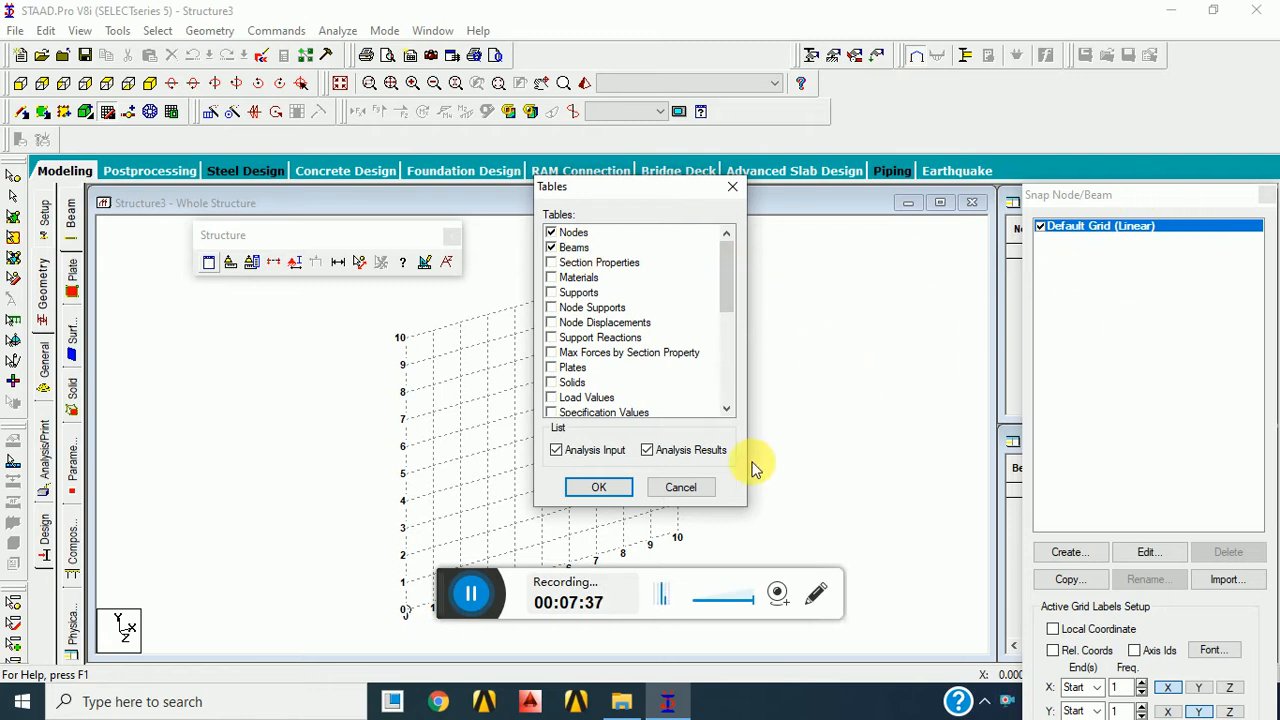
{"action": "left_click", "coordinate": [680, 487]}
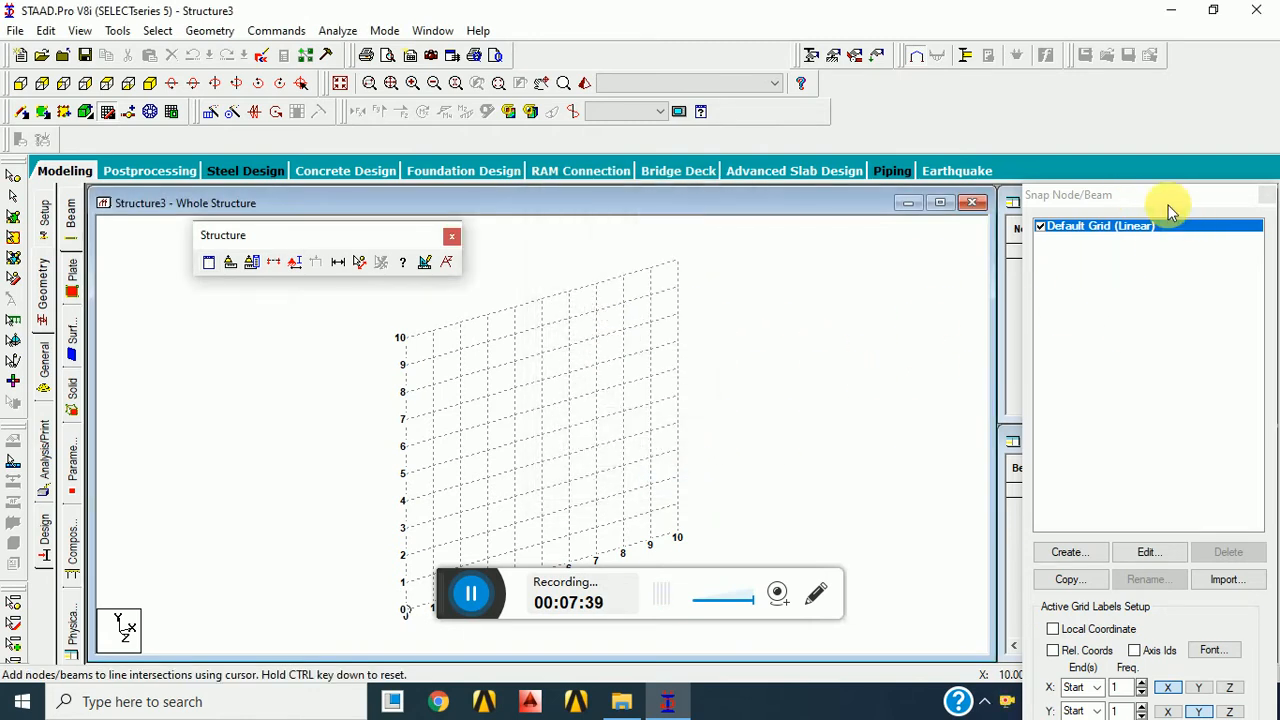
{"action": "left_click", "coordinate": [1267, 195]}
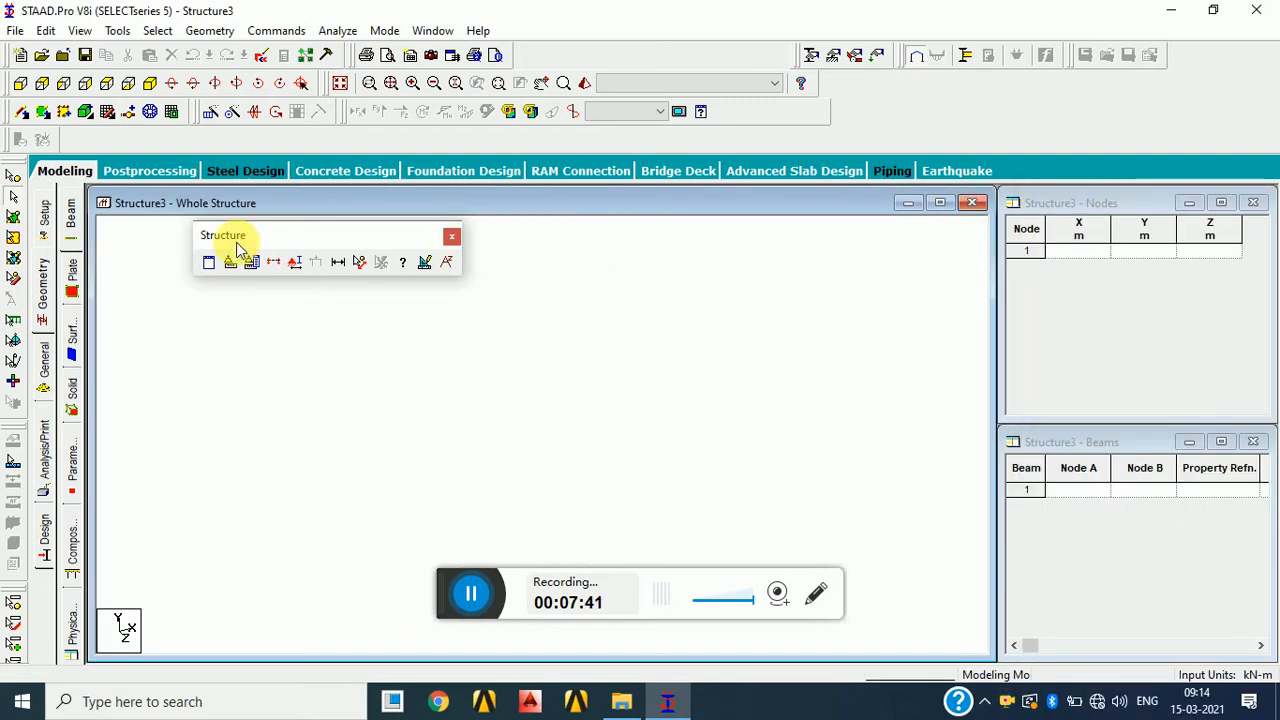
{"action": "left_click", "coordinate": [206, 259]}
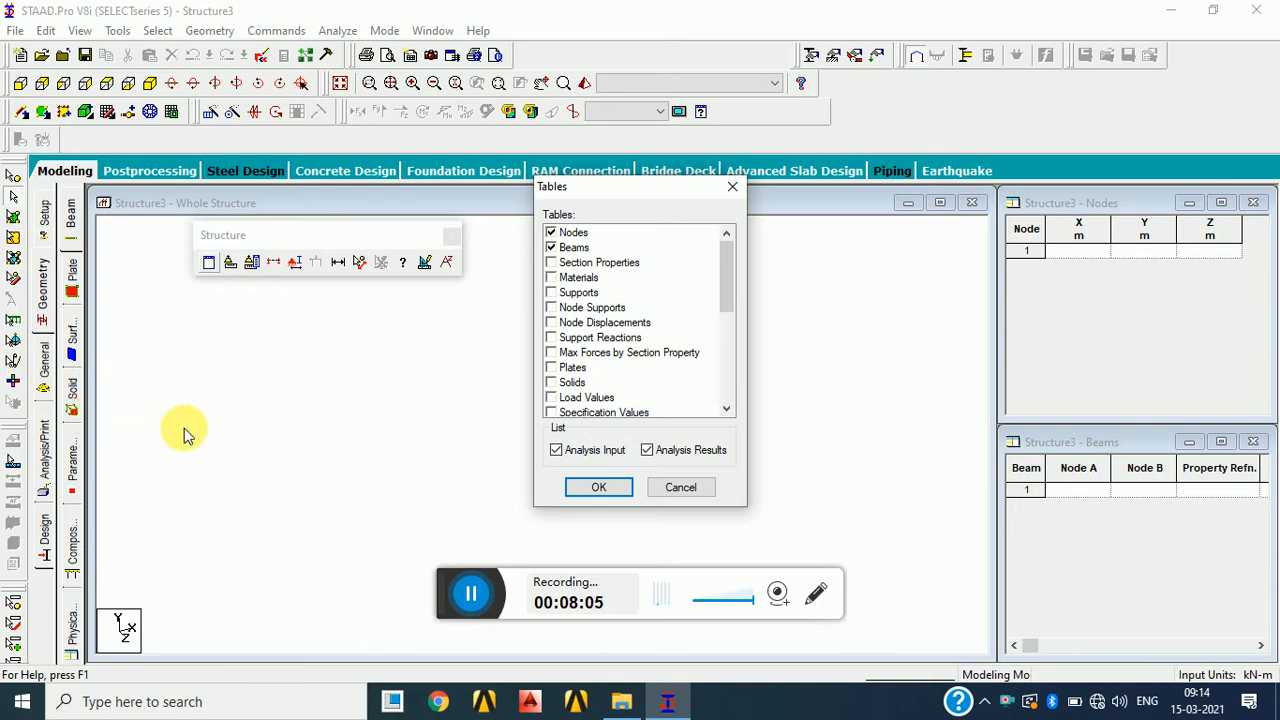
{"action": "left_click", "coordinate": [683, 489]}
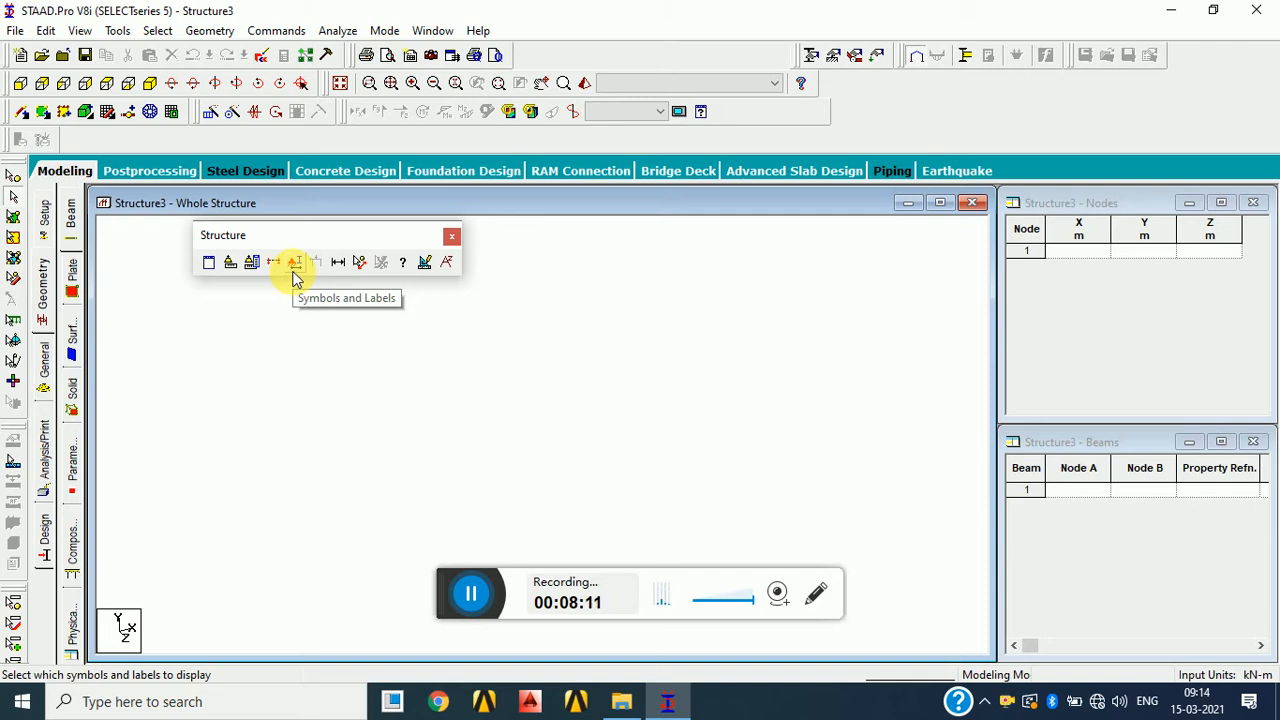
{"action": "left_click", "coordinate": [229, 263]}
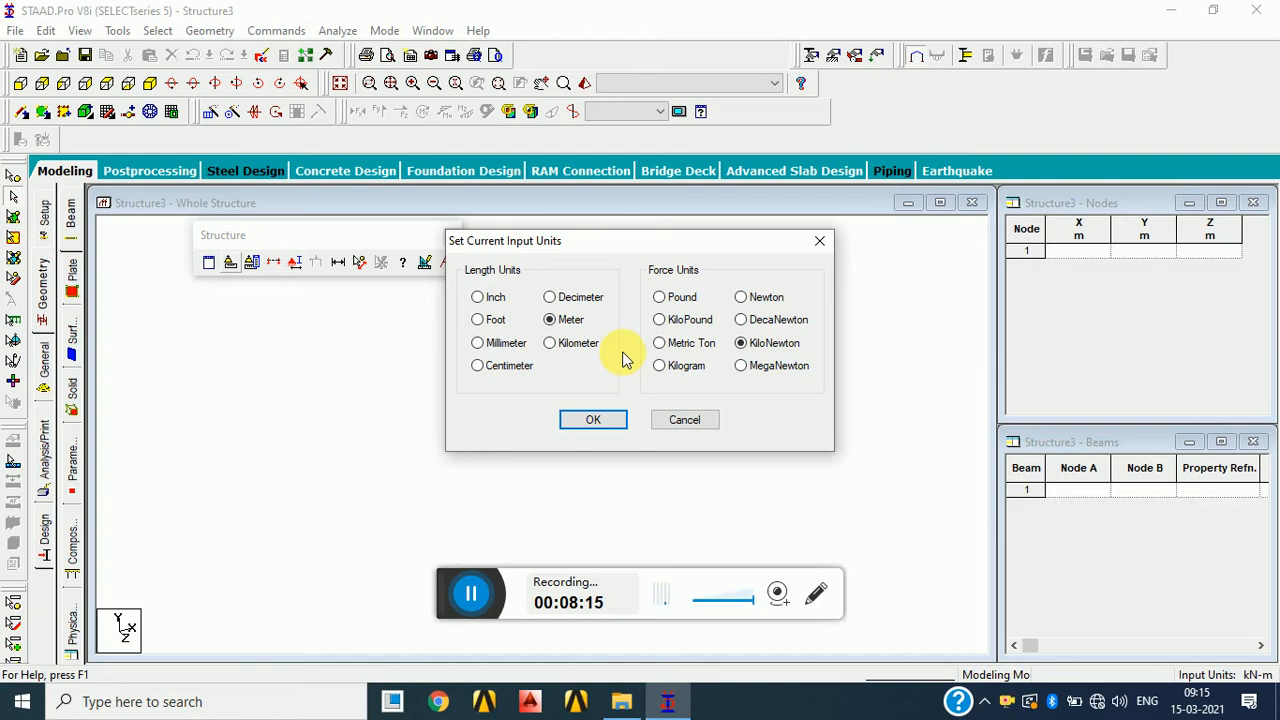
{"action": "left_click", "coordinate": [685, 420]}
- Review the program options for View Highlight, Tolerance, Load Labels, Section Units and Dimension without changing any setting
{"action": "left_click", "coordinate": [251, 262]}
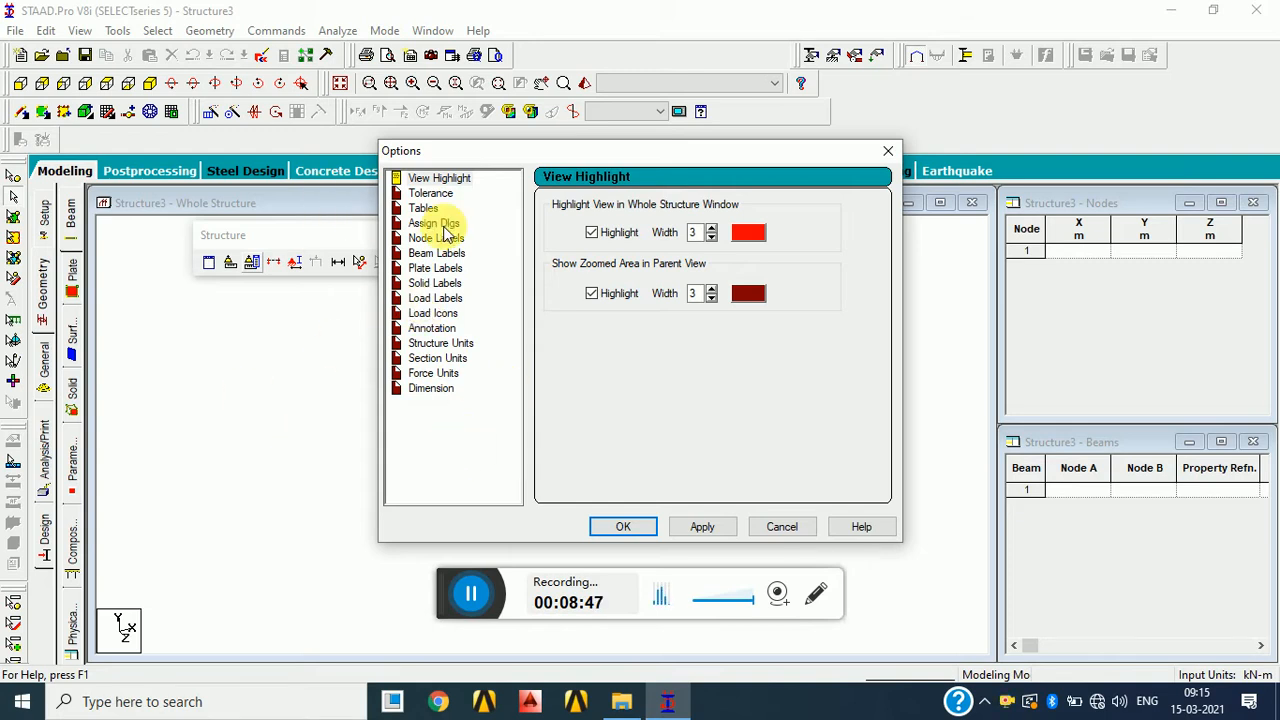
{"action": "left_click", "coordinate": [888, 151]}
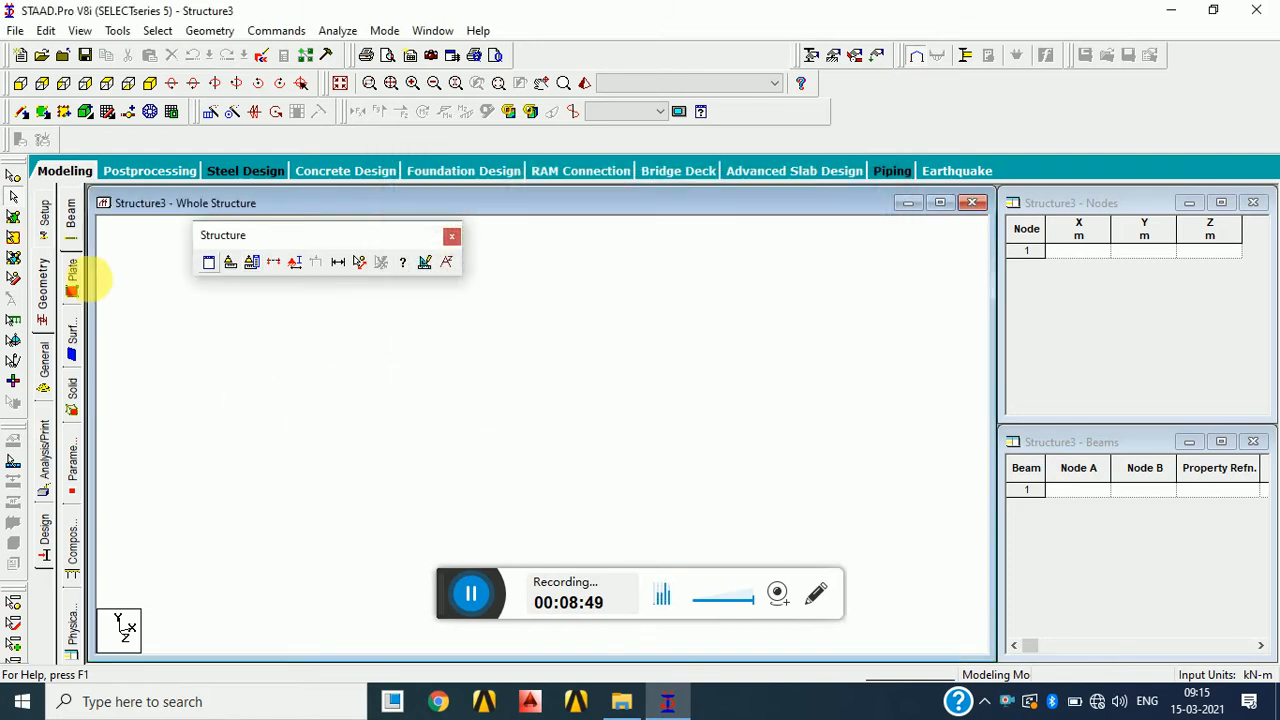
{"action": "left_click", "coordinate": [254, 266]}
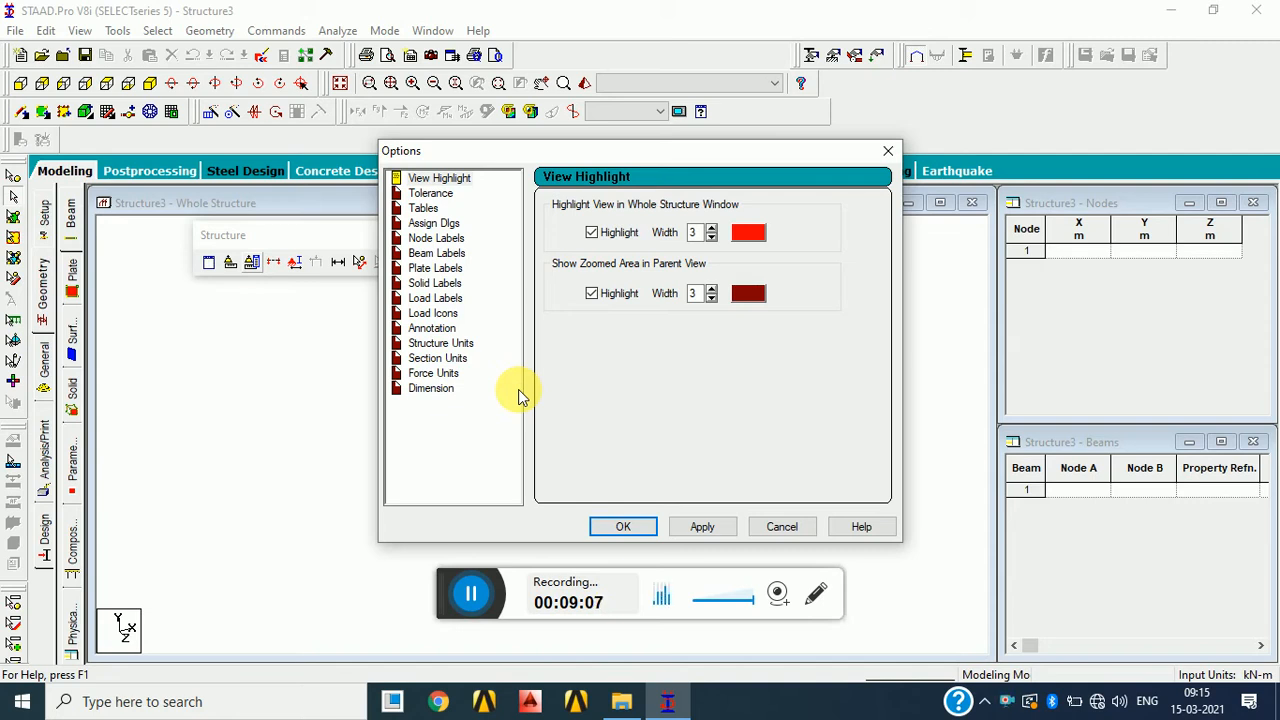
{"action": "left_click", "coordinate": [445, 194]}
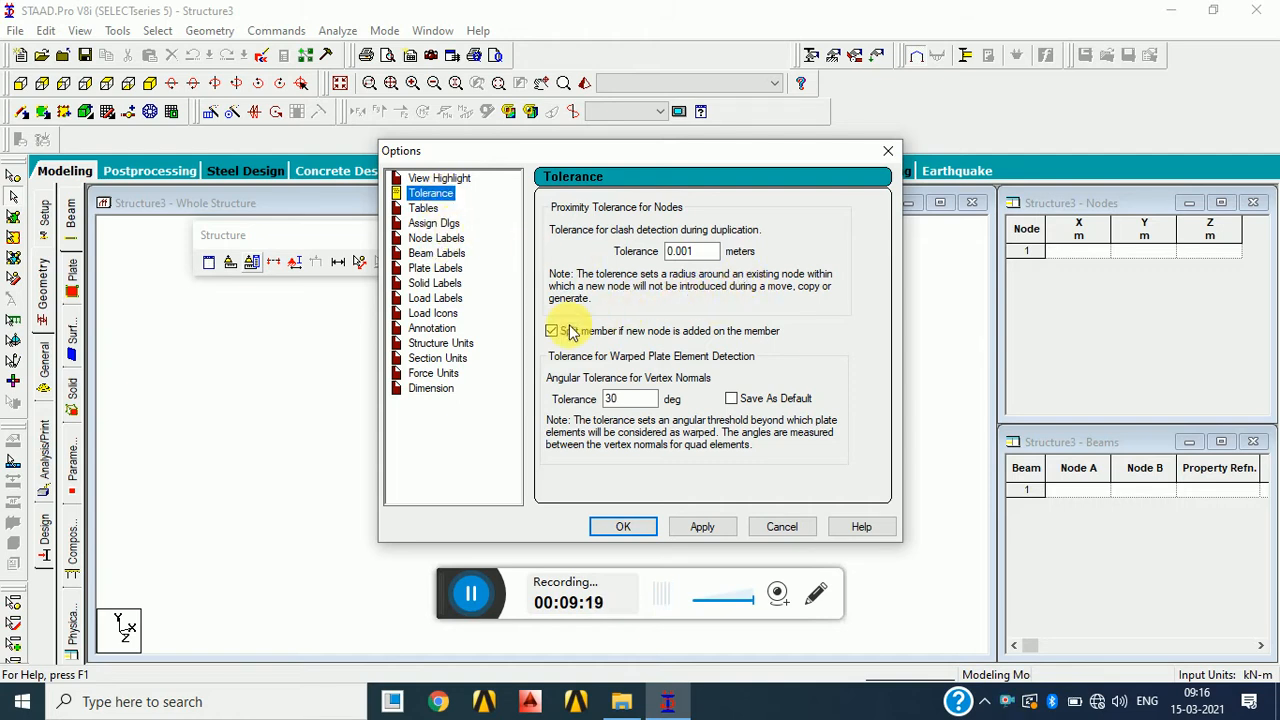
{"action": "left_click", "coordinate": [440, 299]}
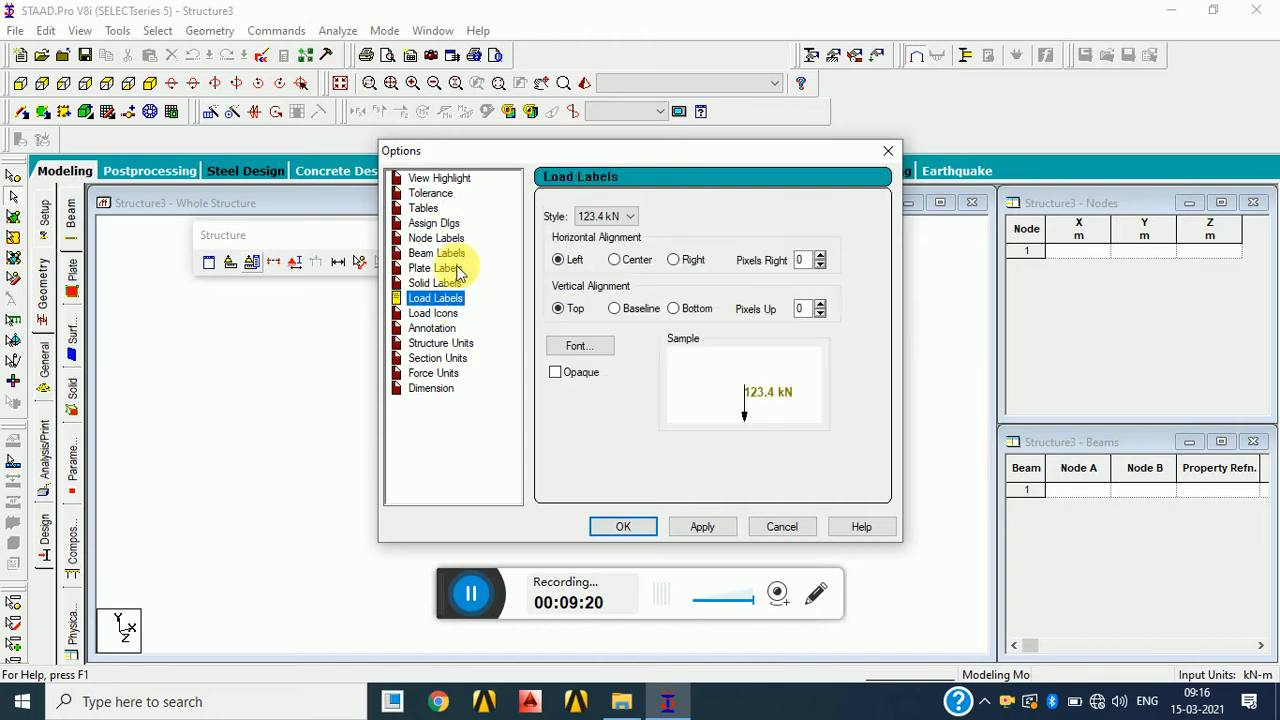
{"action": "left_click", "coordinate": [448, 362]}
{"action": "left_click", "coordinate": [446, 391]}
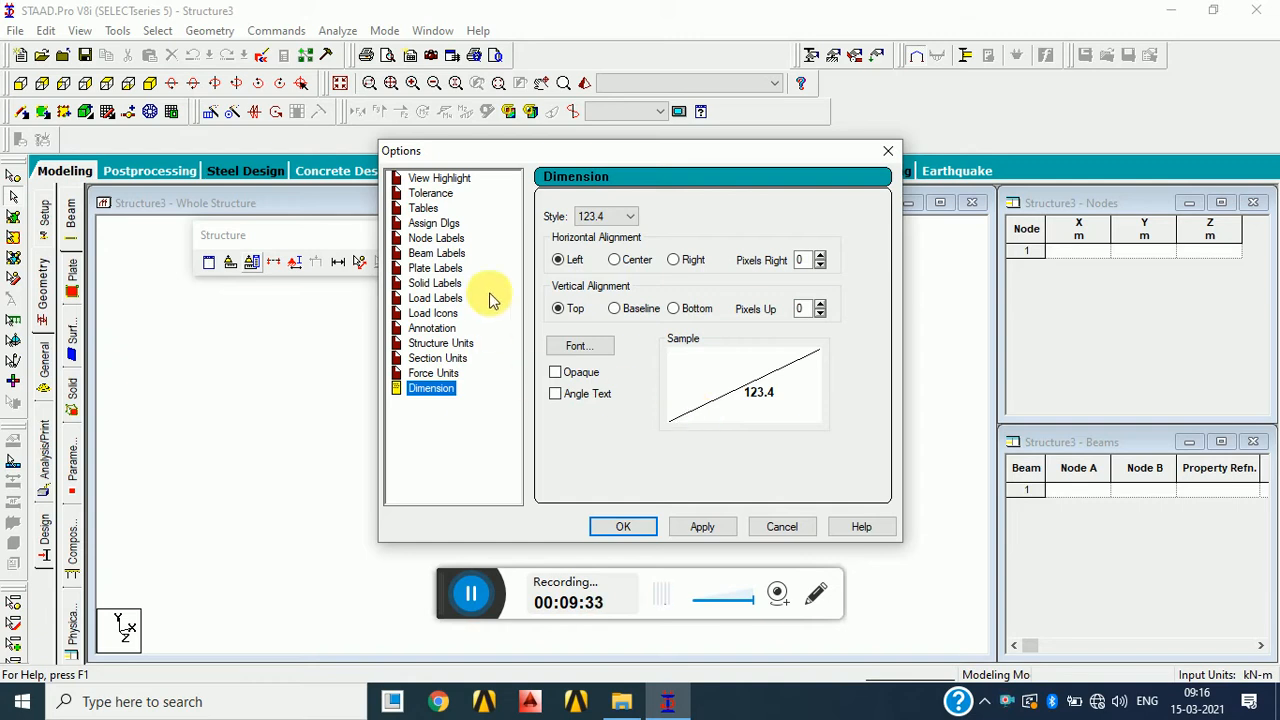
{"action": "left_click", "coordinate": [625, 528]}
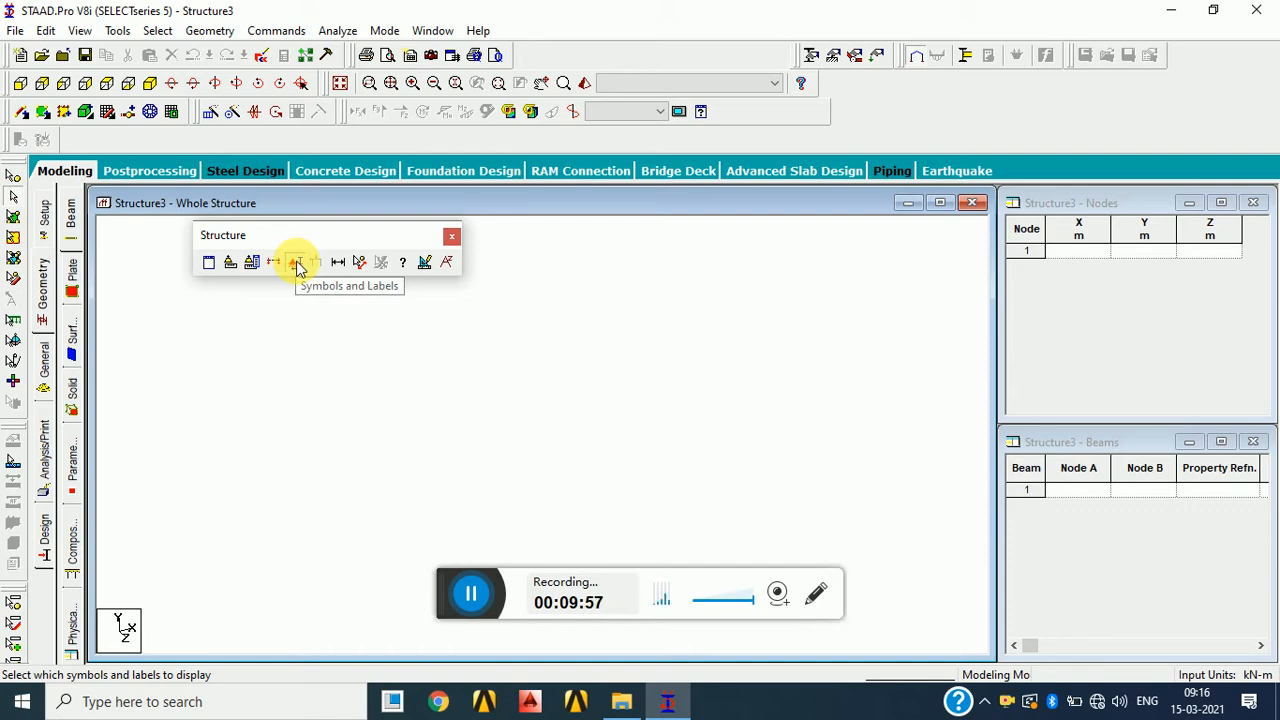
- Examine the available symbol and label display options for nodes, beams, plates, solids and loads without changing them
{"action": "left_click", "coordinate": [296, 264]}
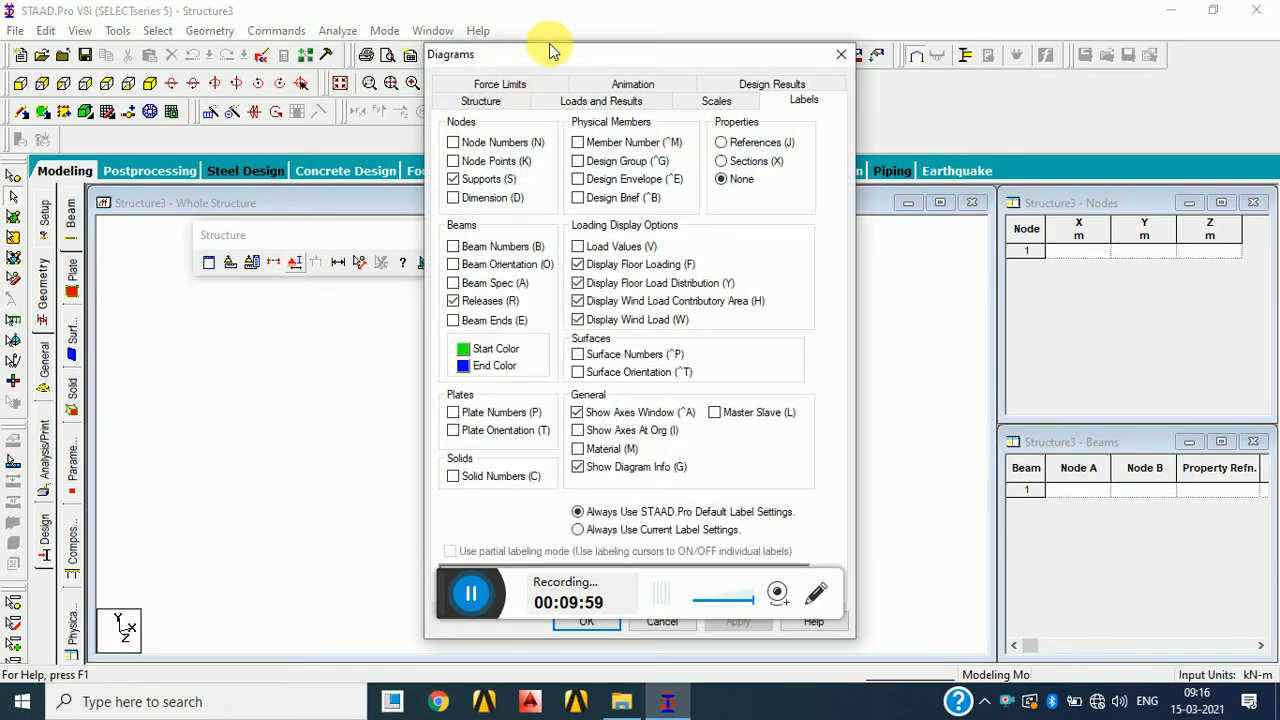
{"action": "left_click_drag", "start_coordinate": [551, 49], "coordinate": [423, 11]}
{"action": "left_click", "coordinate": [348, 143]}
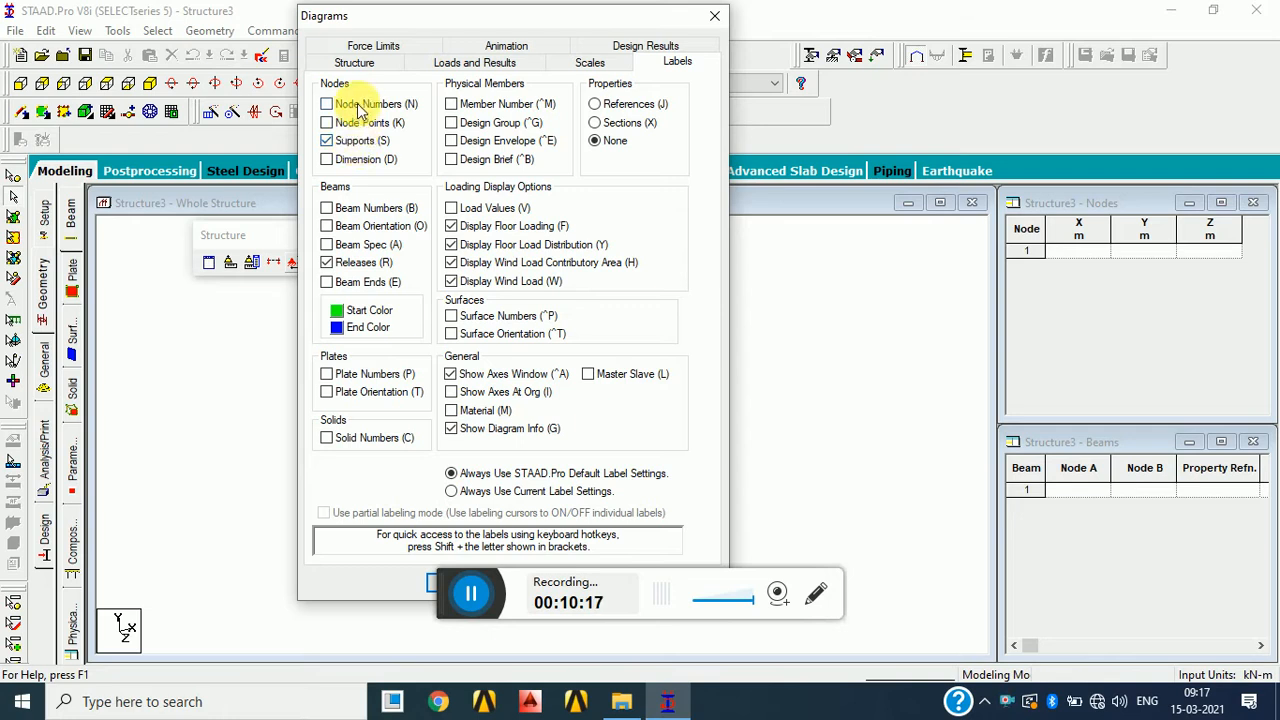
{"action": "left_click", "coordinate": [714, 16]}
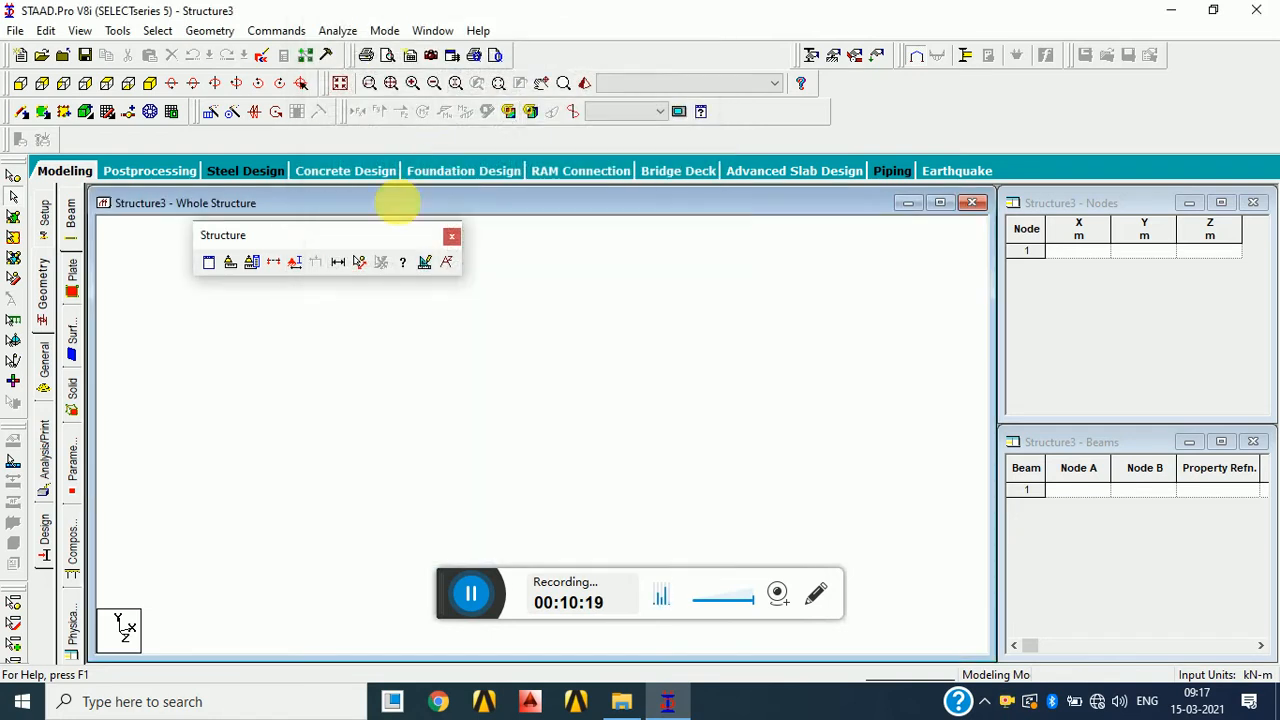
{"action": "left_click", "coordinate": [294, 263]}
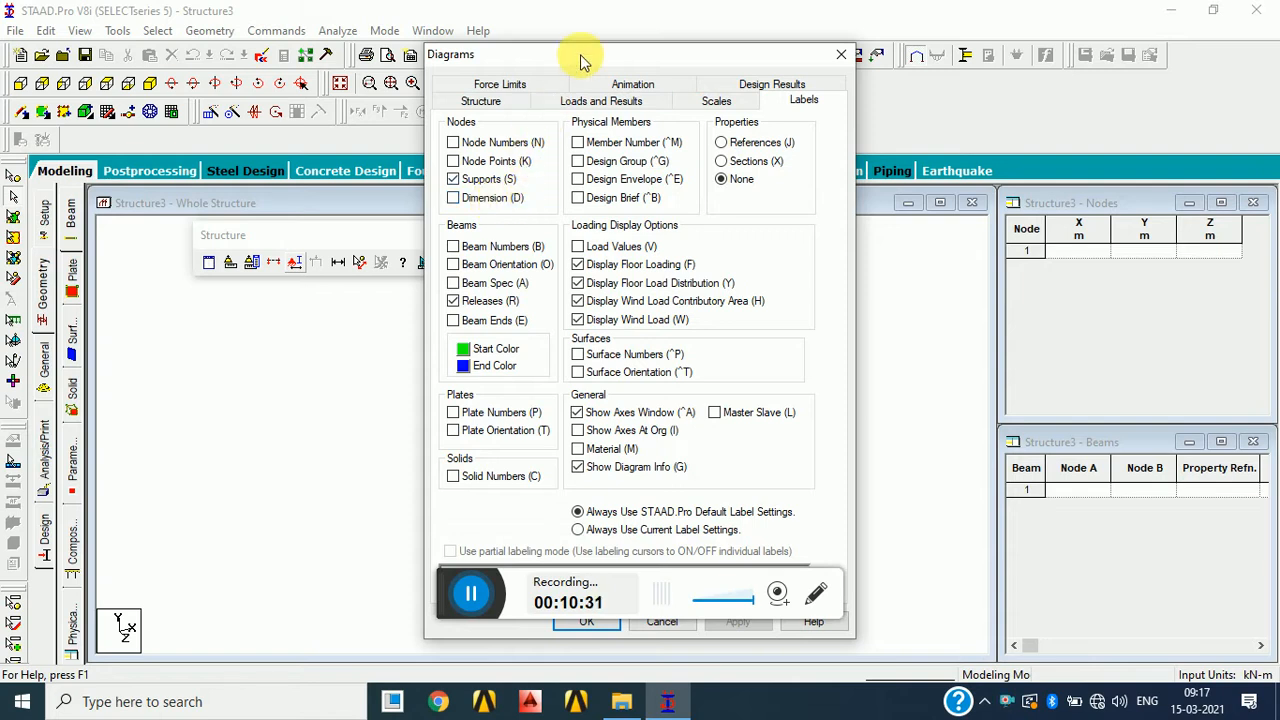
{"action": "left_click_drag", "start_coordinate": [586, 57], "coordinate": [740, 374]}
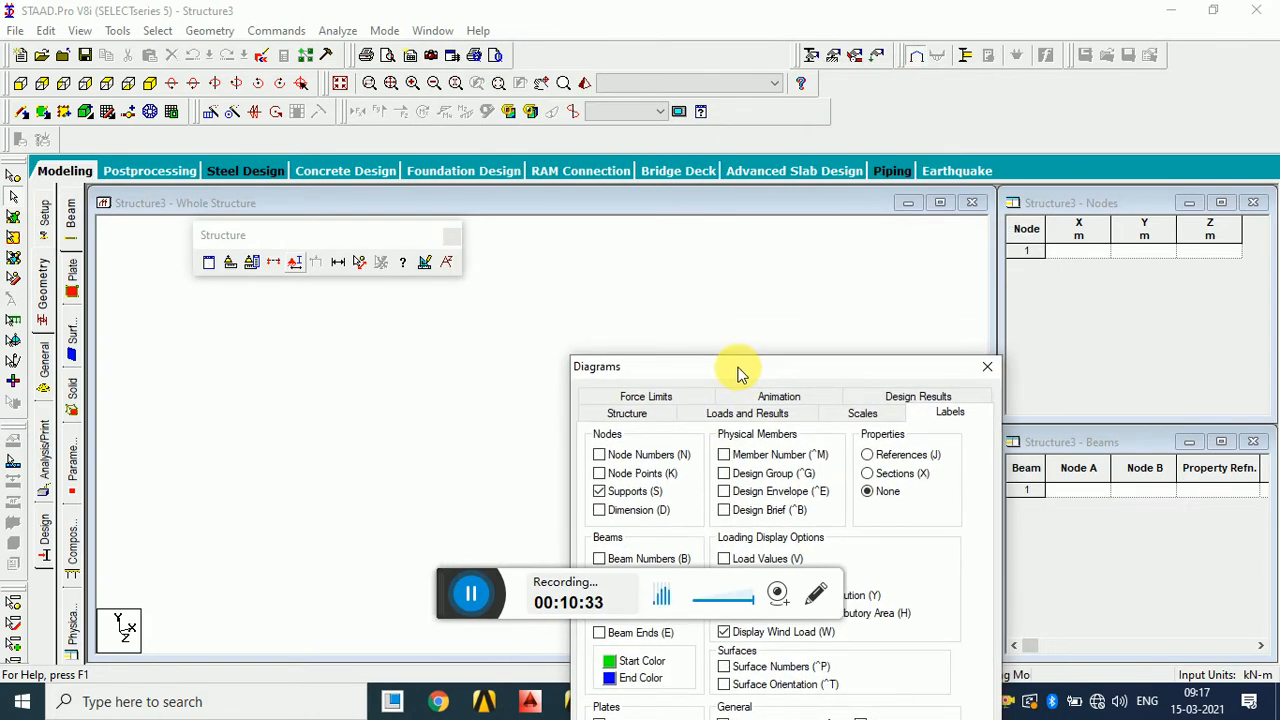
{"action": "left_click", "coordinate": [472, 592]}
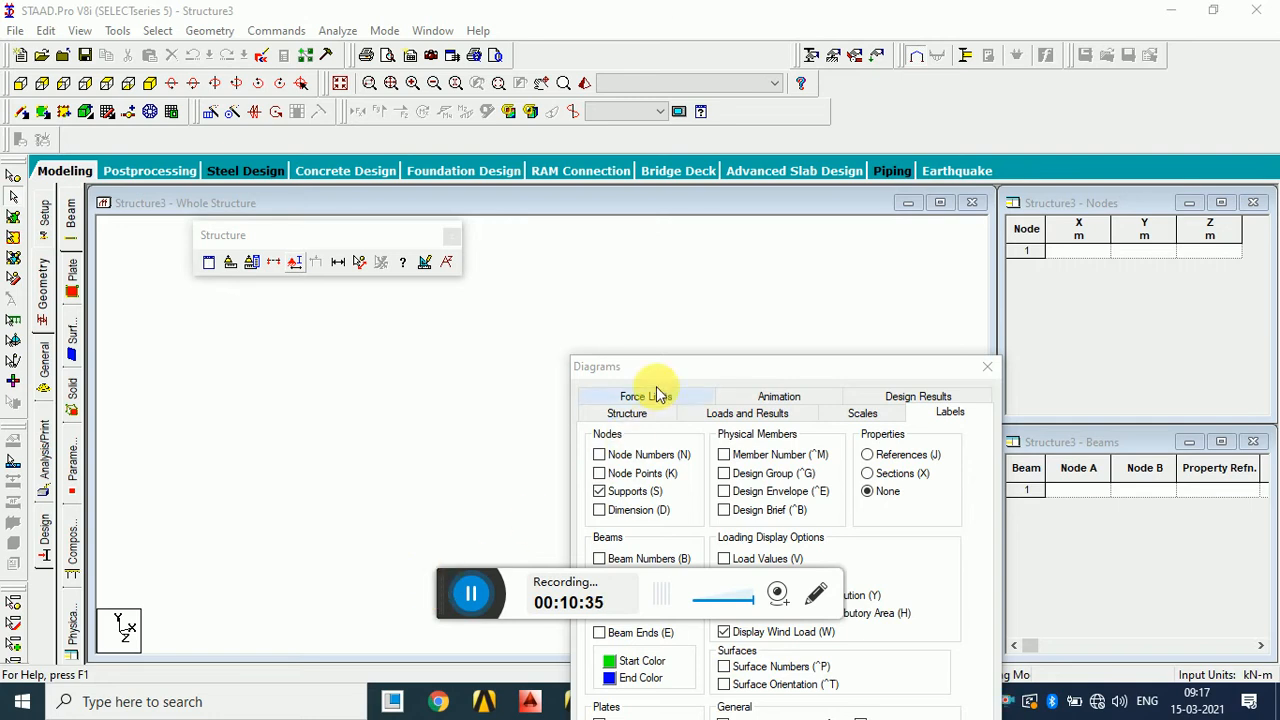
{"action": "left_click_drag", "start_coordinate": [729, 363], "coordinate": [715, 523]}
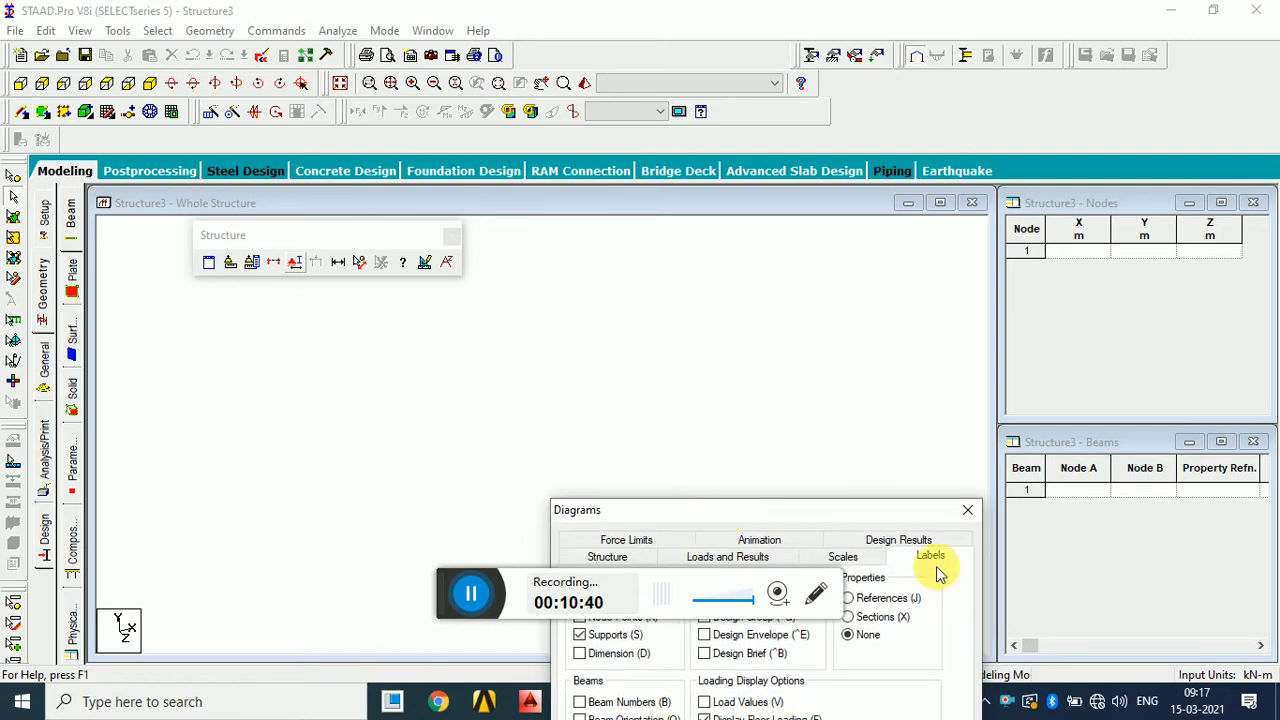
{"action": "left_click", "coordinate": [967, 510]}
- Add the first node at the origin by entering X = 0 in the Nodes table
{"action": "left_click", "coordinate": [1080, 252]}
{"action": "type", "text": "0"}
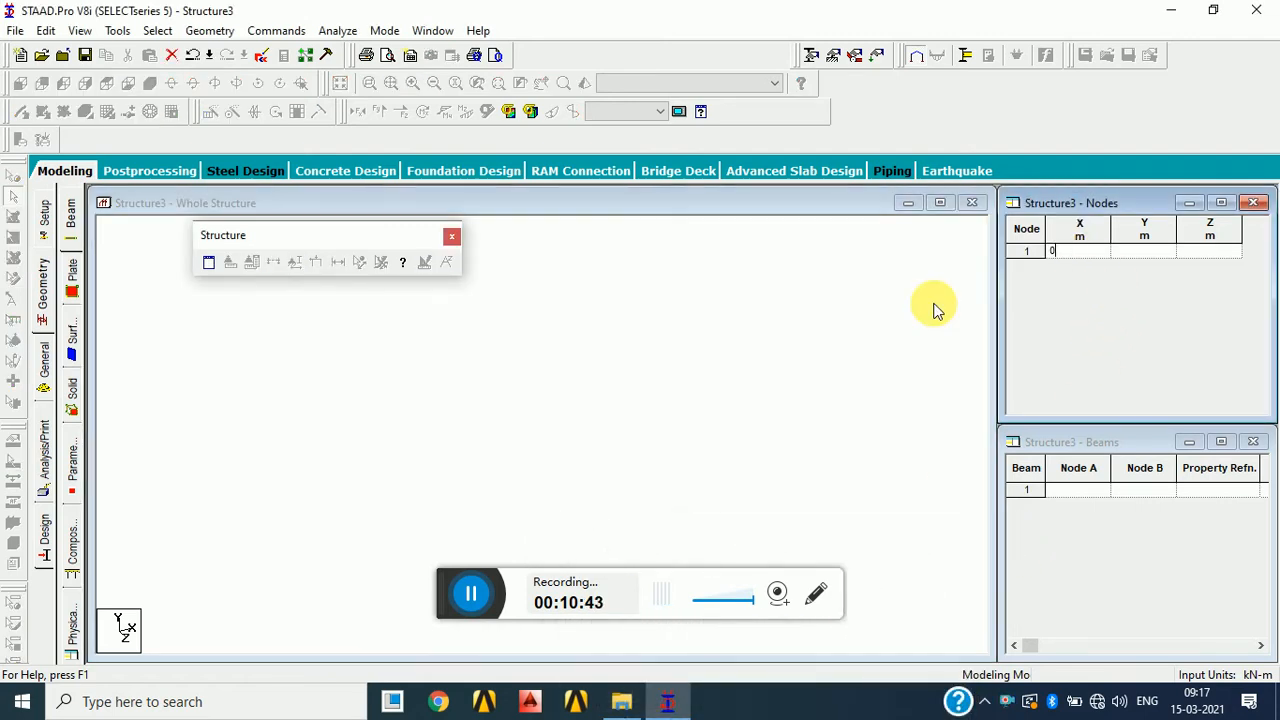
{"action": "key", "text": "Tab"}
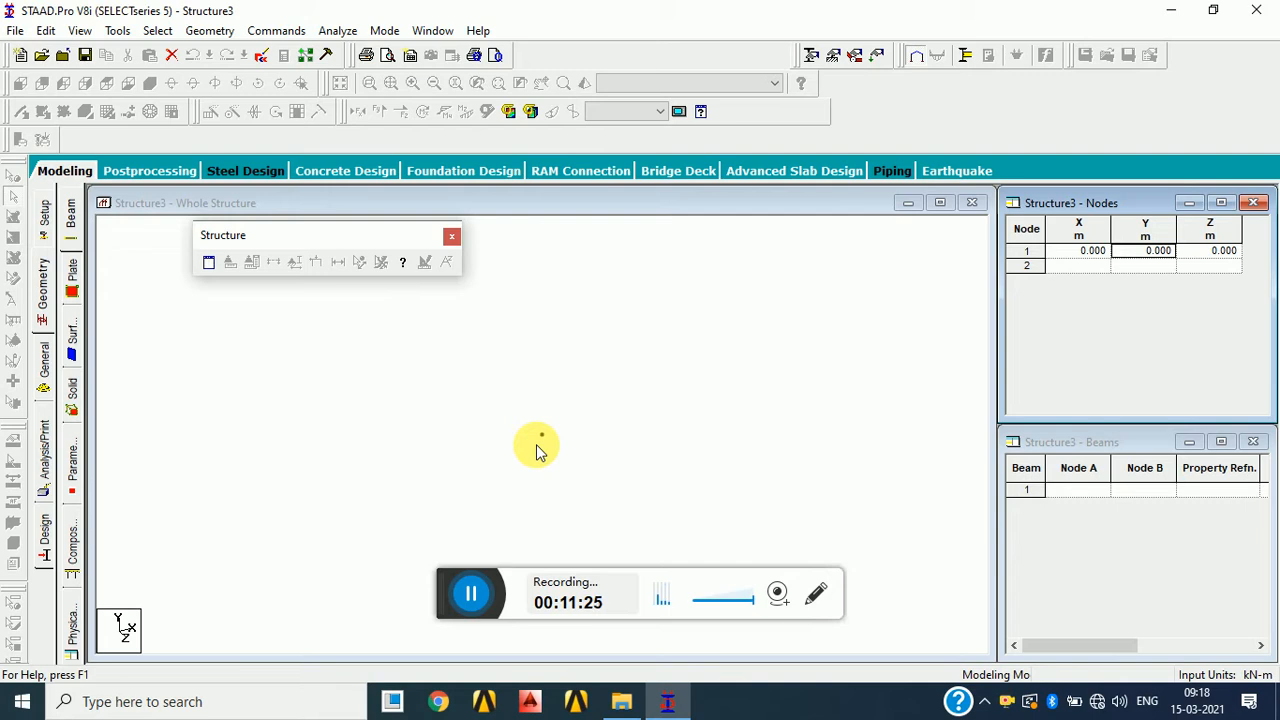
{"action": "left_click", "coordinate": [486, 350]}
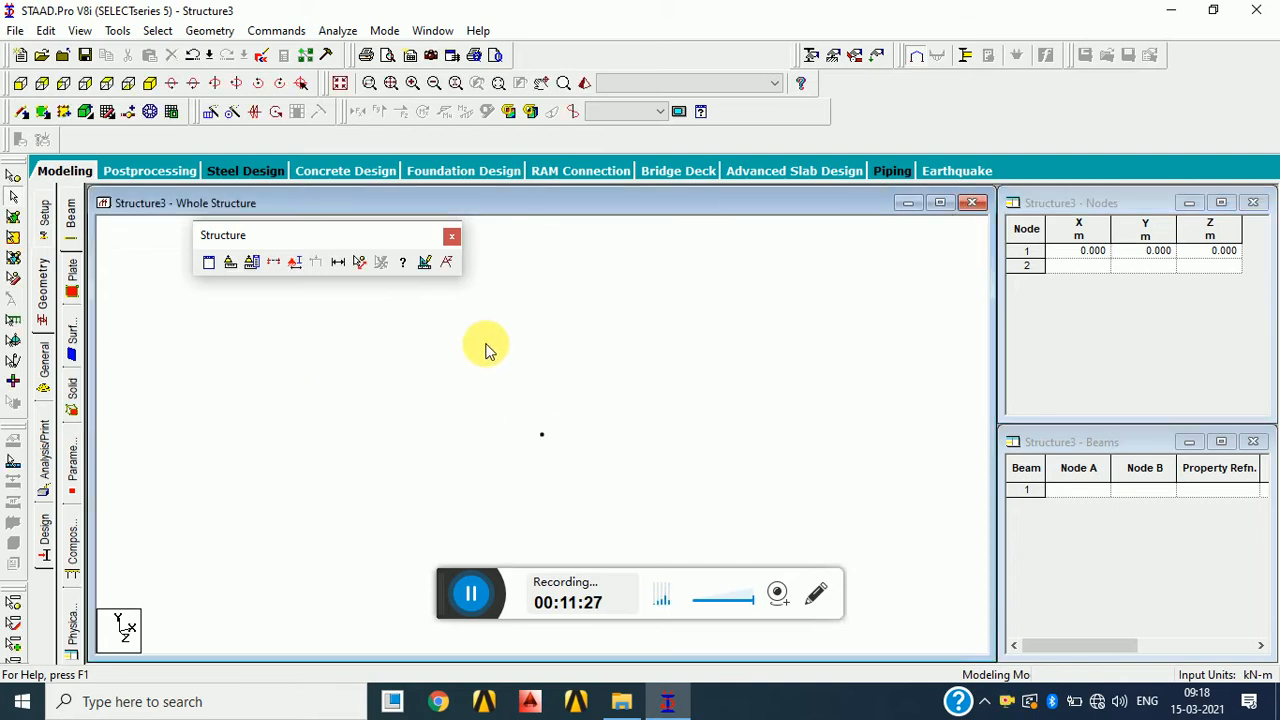
- Turn on the node number labels in the whole structure view and close the Diagrams settings
{"action": "left_click", "coordinate": [296, 268]}
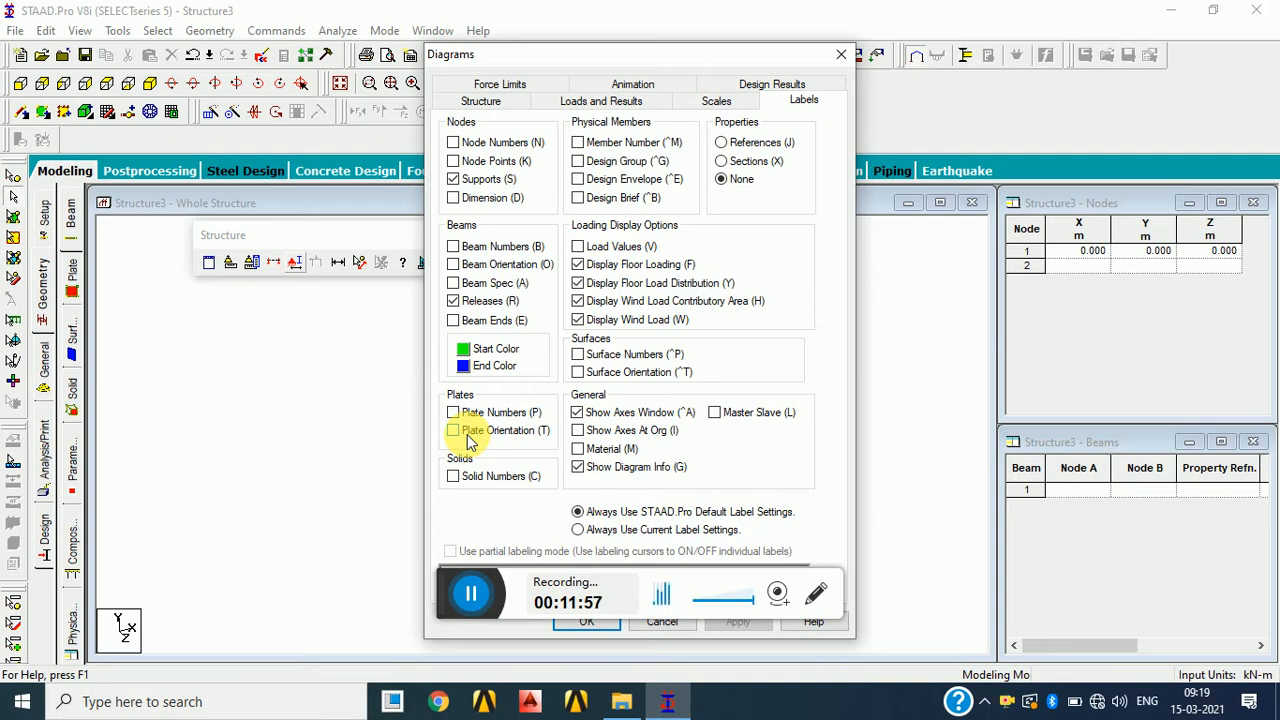
{"action": "left_click", "coordinate": [460, 602]}
{"action": "left_click_drag", "start_coordinate": [460, 602], "coordinate": [752, 719]}
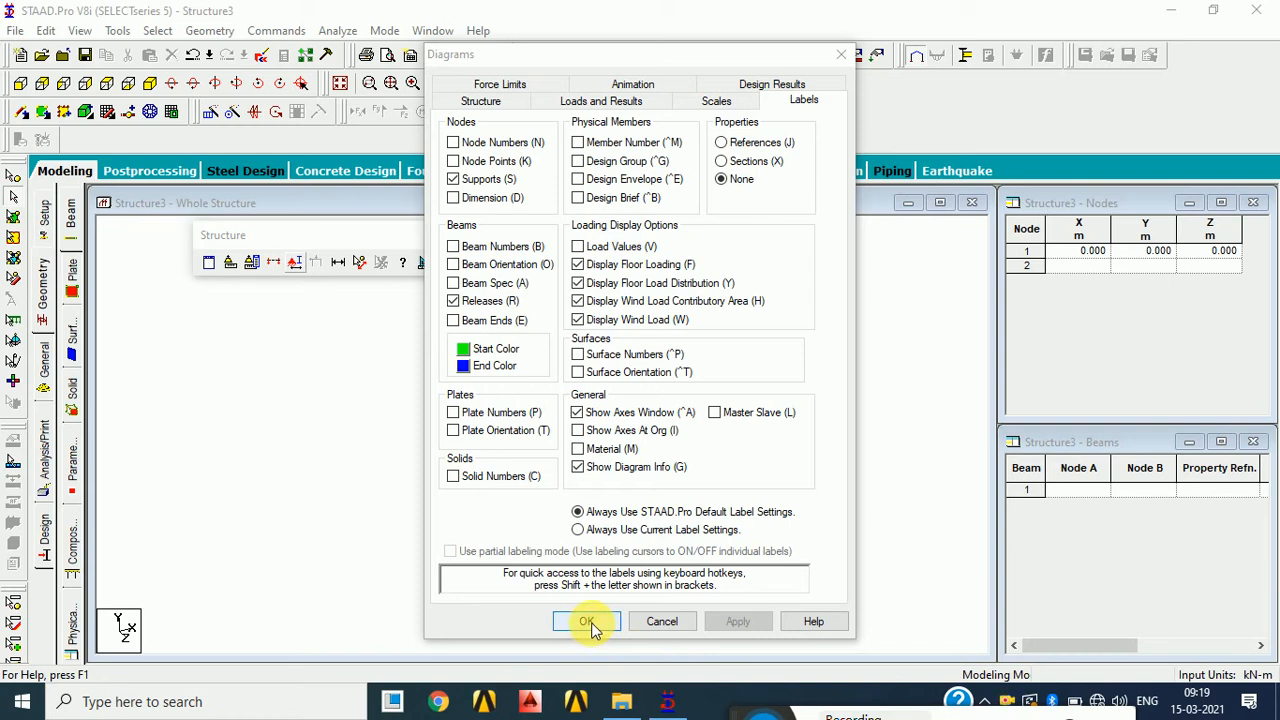
{"action": "left_click_drag", "start_coordinate": [610, 63], "coordinate": [897, 59]}
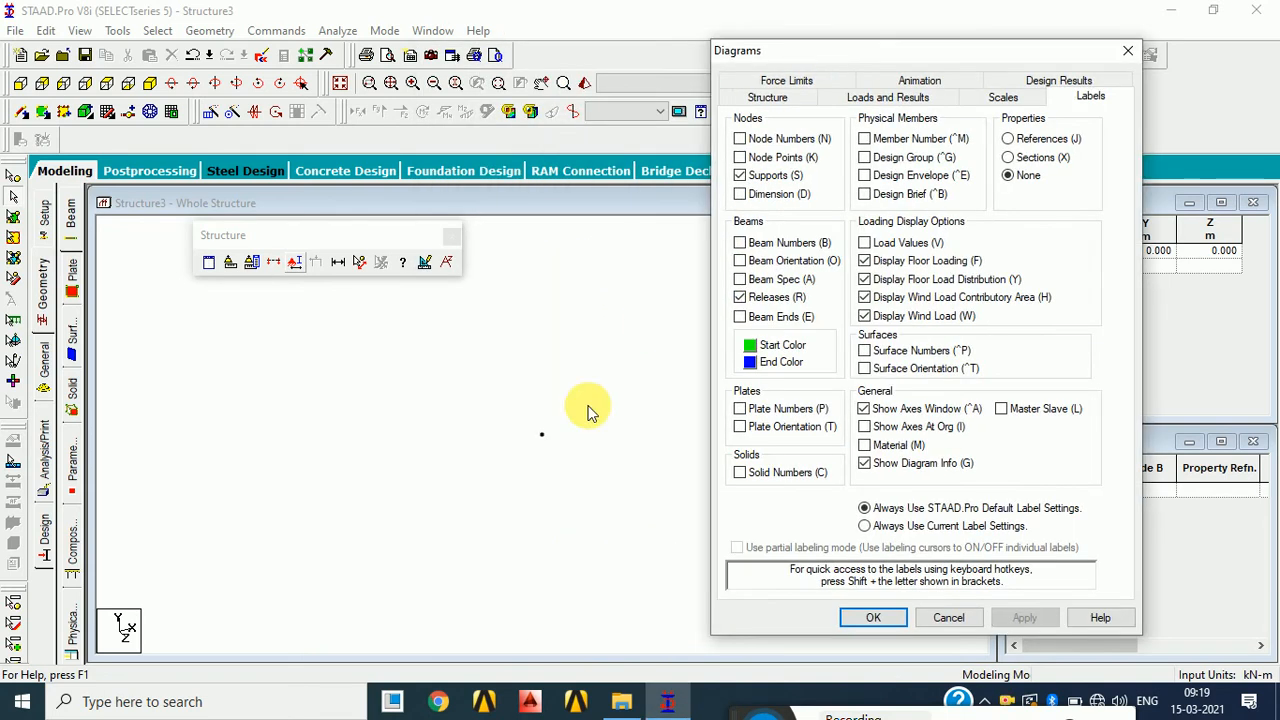
{"action": "left_click", "coordinate": [779, 139]}
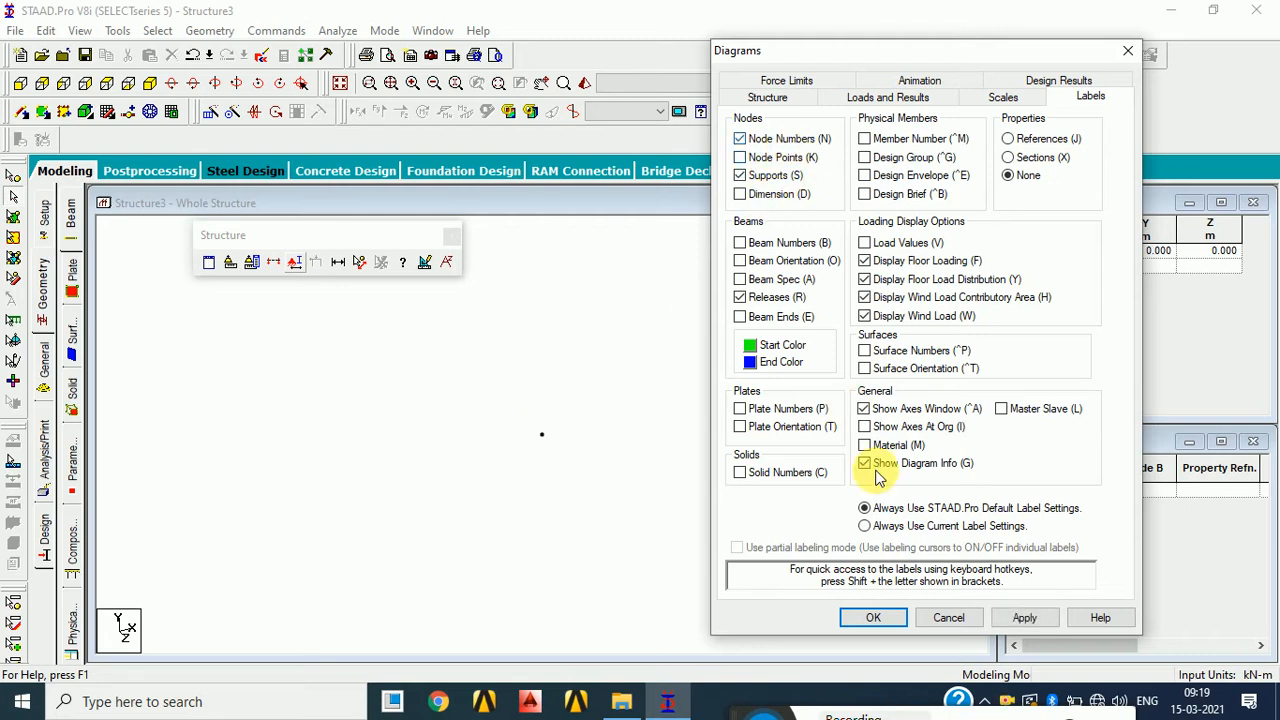
{"action": "left_click", "coordinate": [1024, 618]}
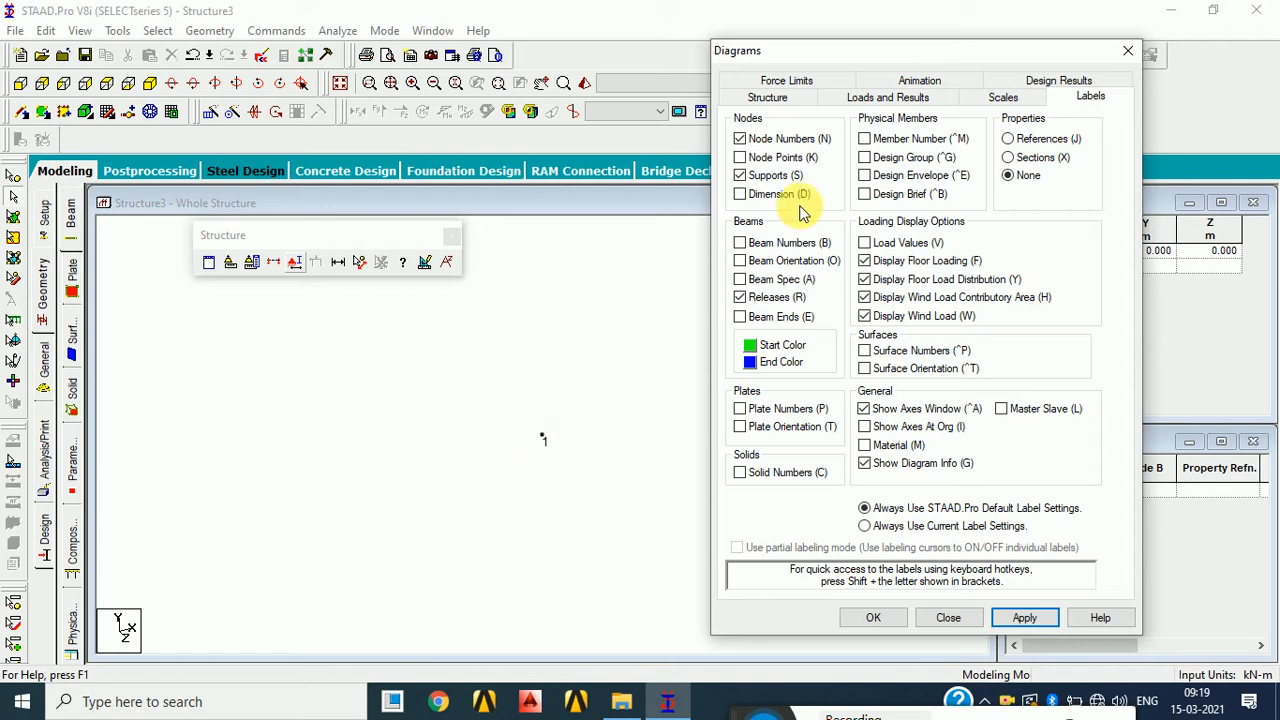
{"action": "left_click", "coordinate": [763, 158]}
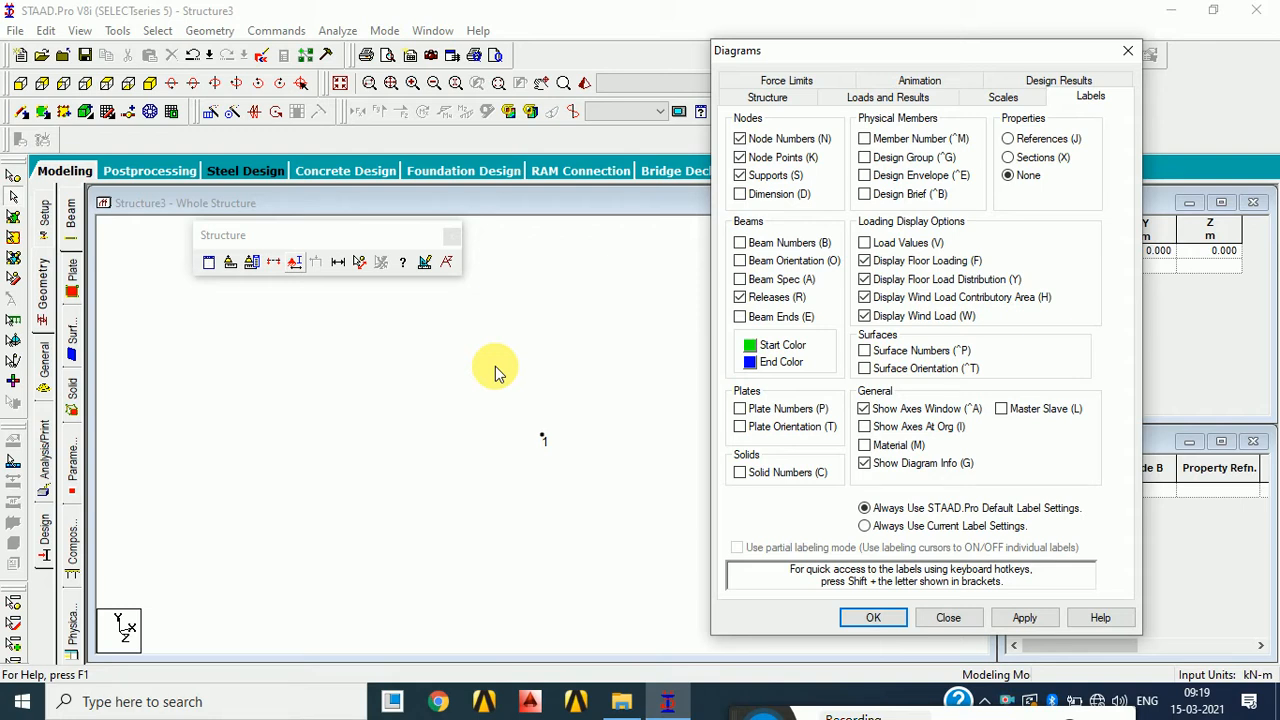
{"action": "left_click", "coordinate": [1127, 50]}
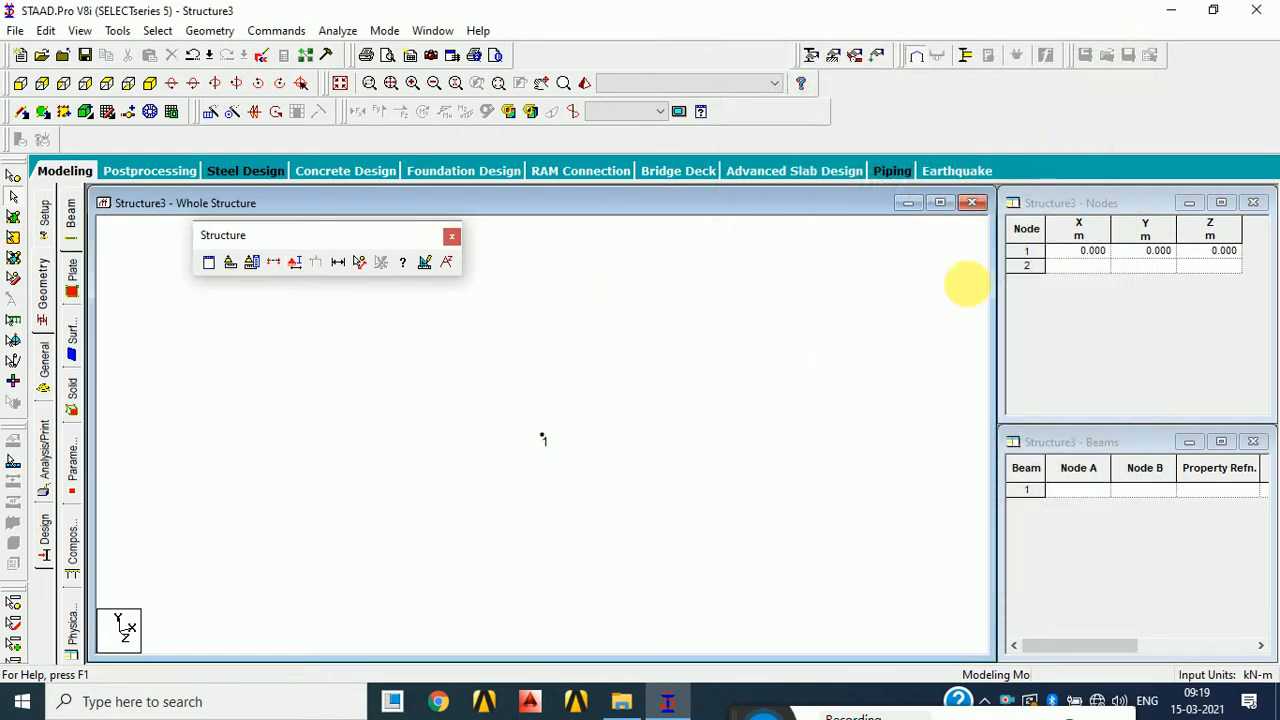
- Add nodes 2 and 3 to the Nodes table at Y = 3 m and Y = 6 m, leaving X and Z at zero
{"action": "left_click", "coordinate": [1142, 268]}
{"action": "type", "text": "3"}
{"action": "key", "text": "Tab"}
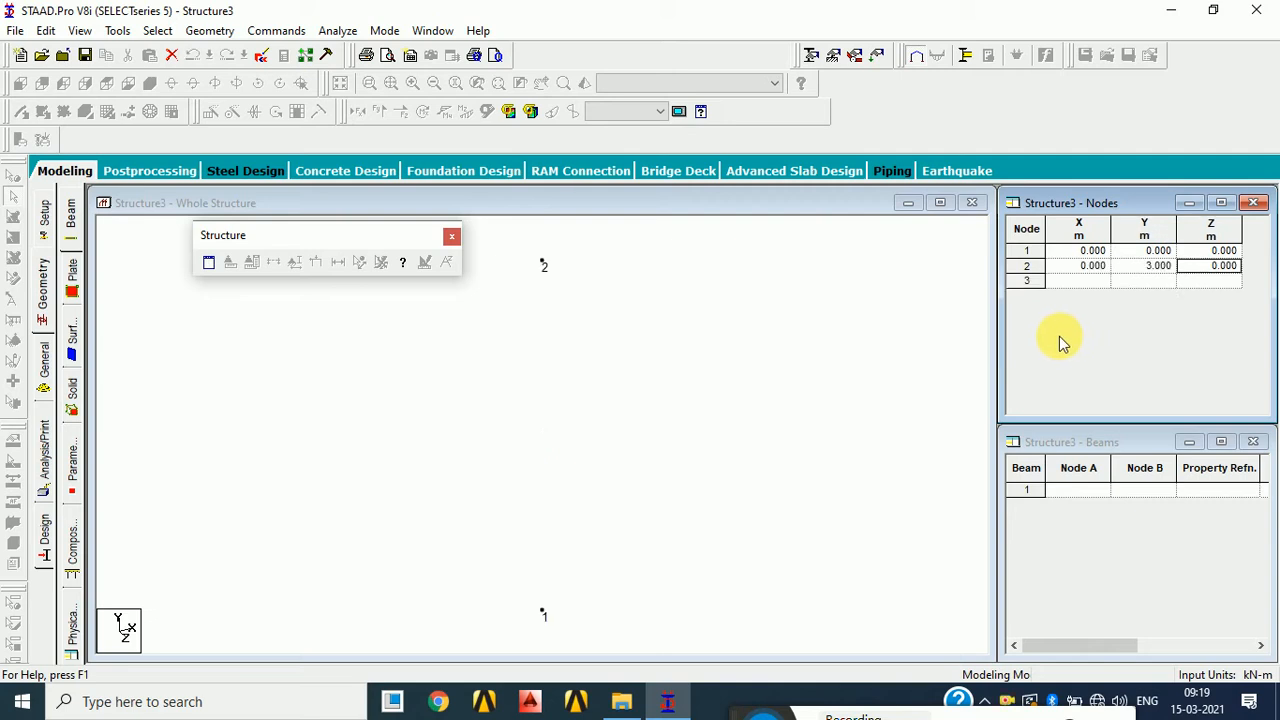
{"action": "left_click", "coordinate": [1145, 282]}
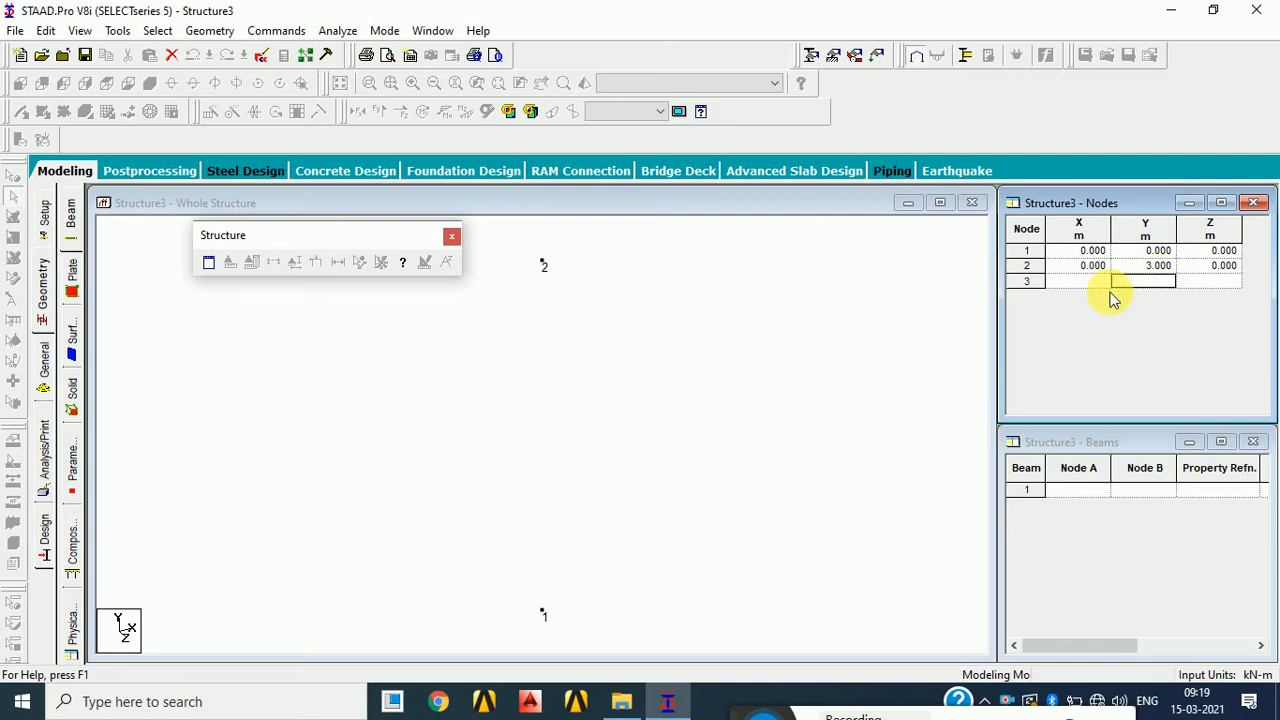
{"action": "type", "text": "6"}
{"action": "key", "text": "Tab"}
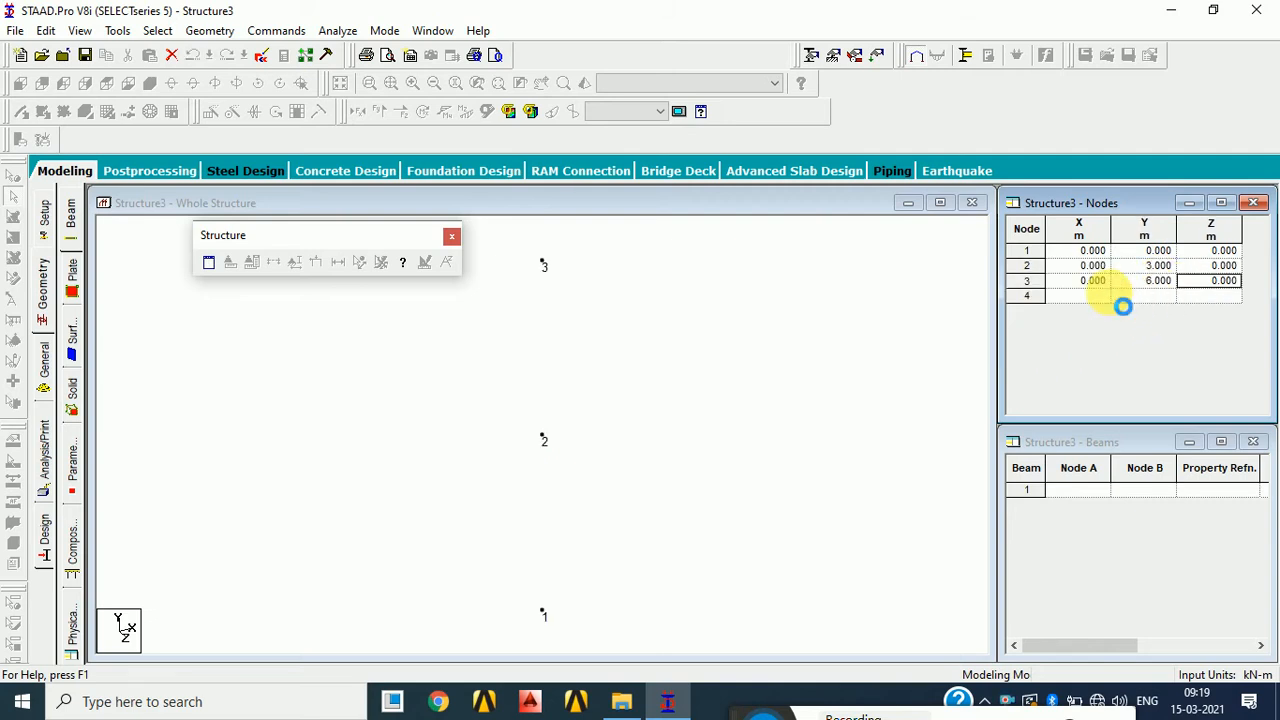
- Define beam 1 in the Beams table from node 1 to node 2
{"action": "left_click", "coordinate": [1094, 490]}
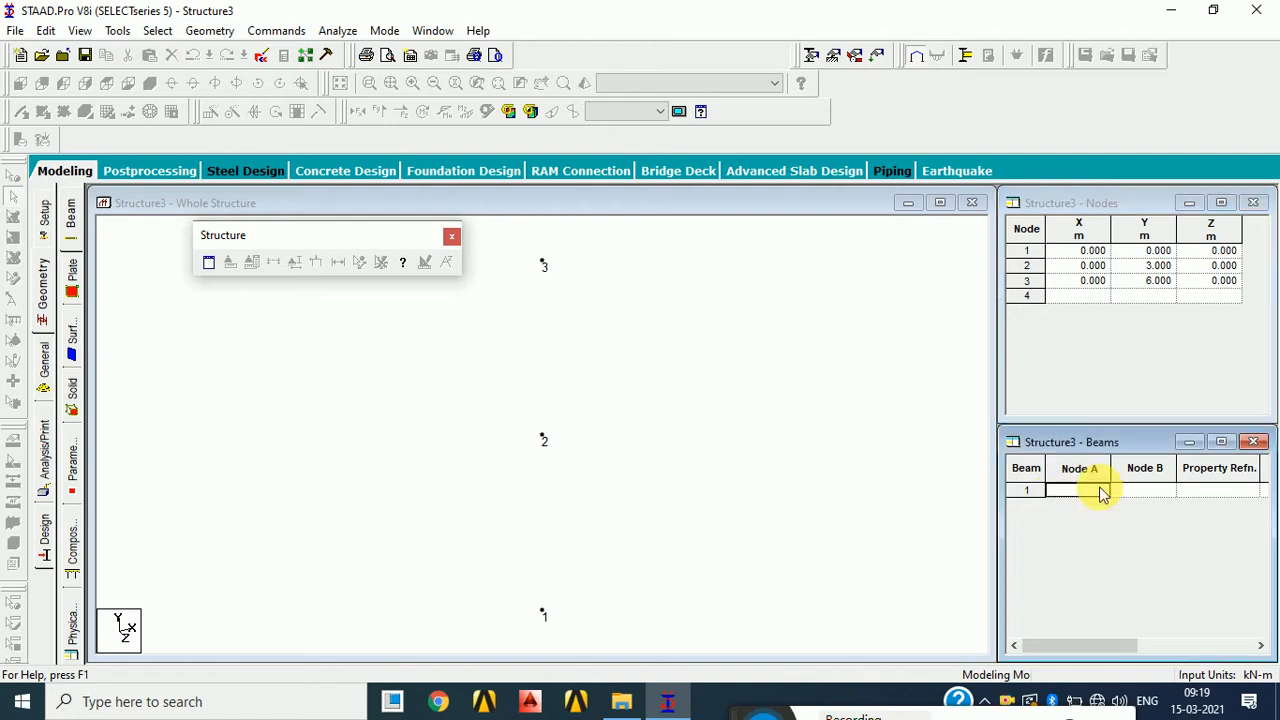
{"action": "type", "text": "1"}
{"action": "left_click", "coordinate": [1150, 495]}
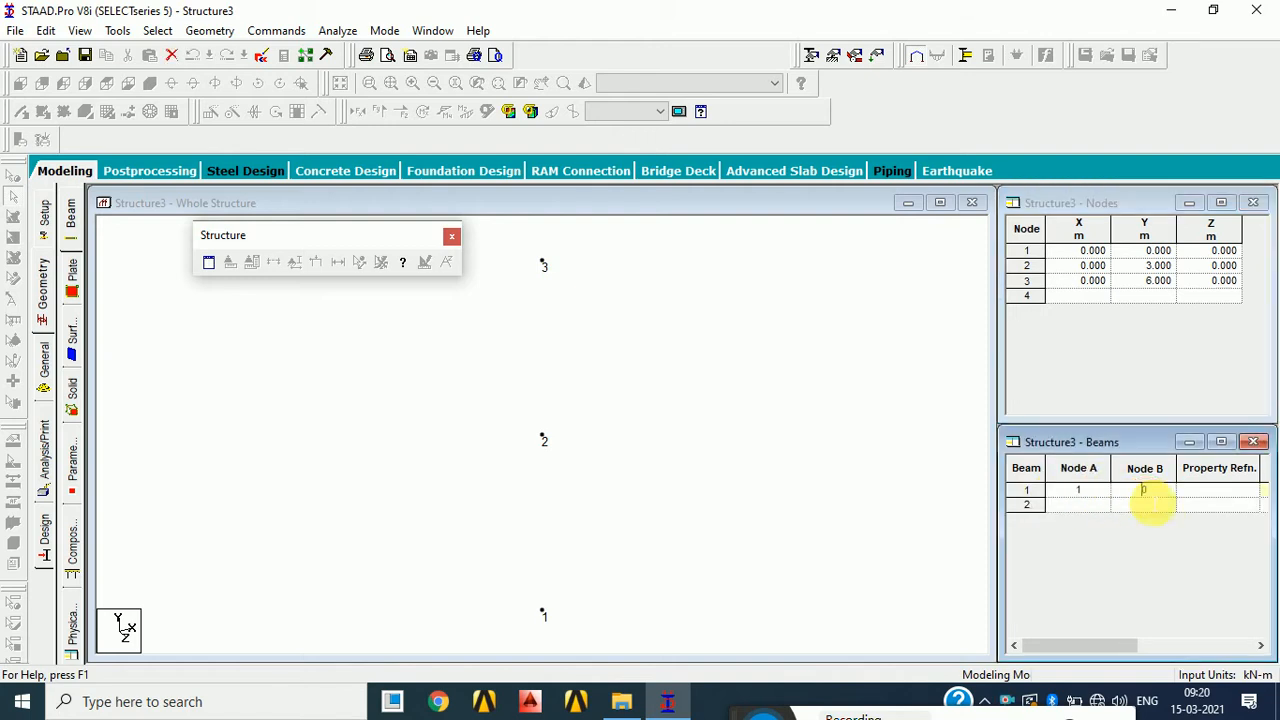
{"action": "double_click", "coordinate": [1158, 496]}
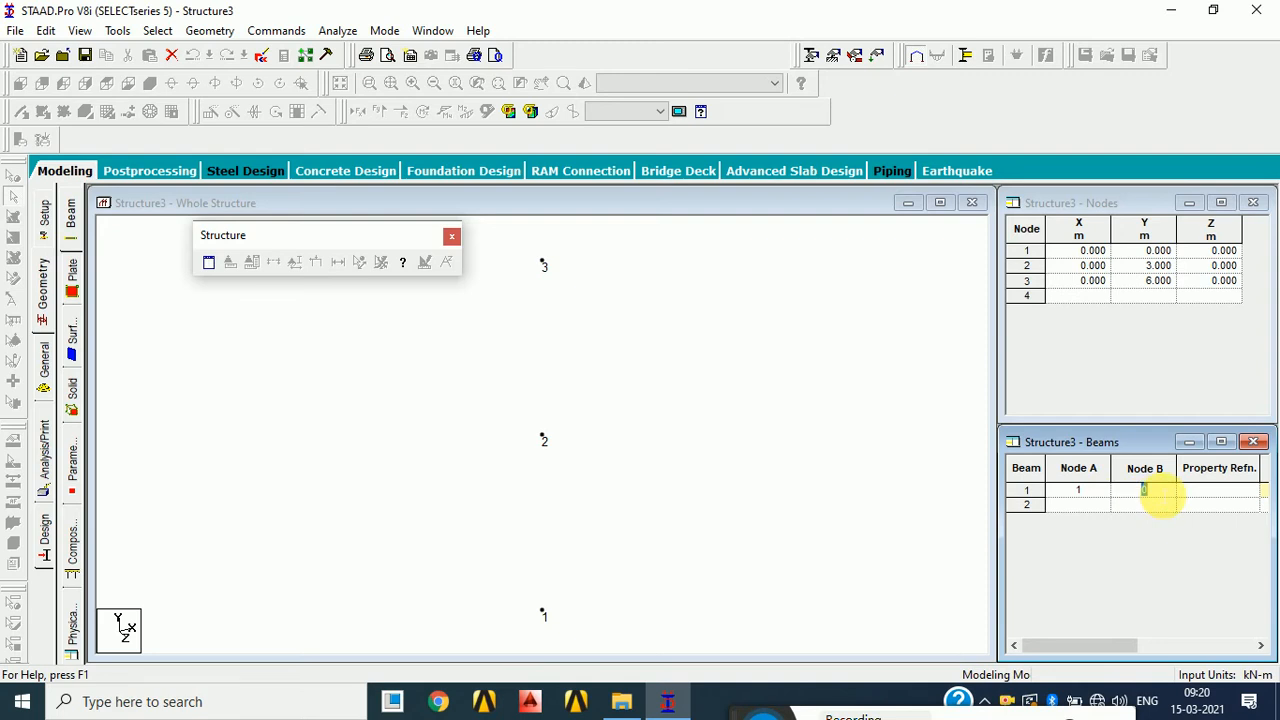
{"action": "type", "text": "3"}
{"action": "double_click", "coordinate": [1126, 491]}
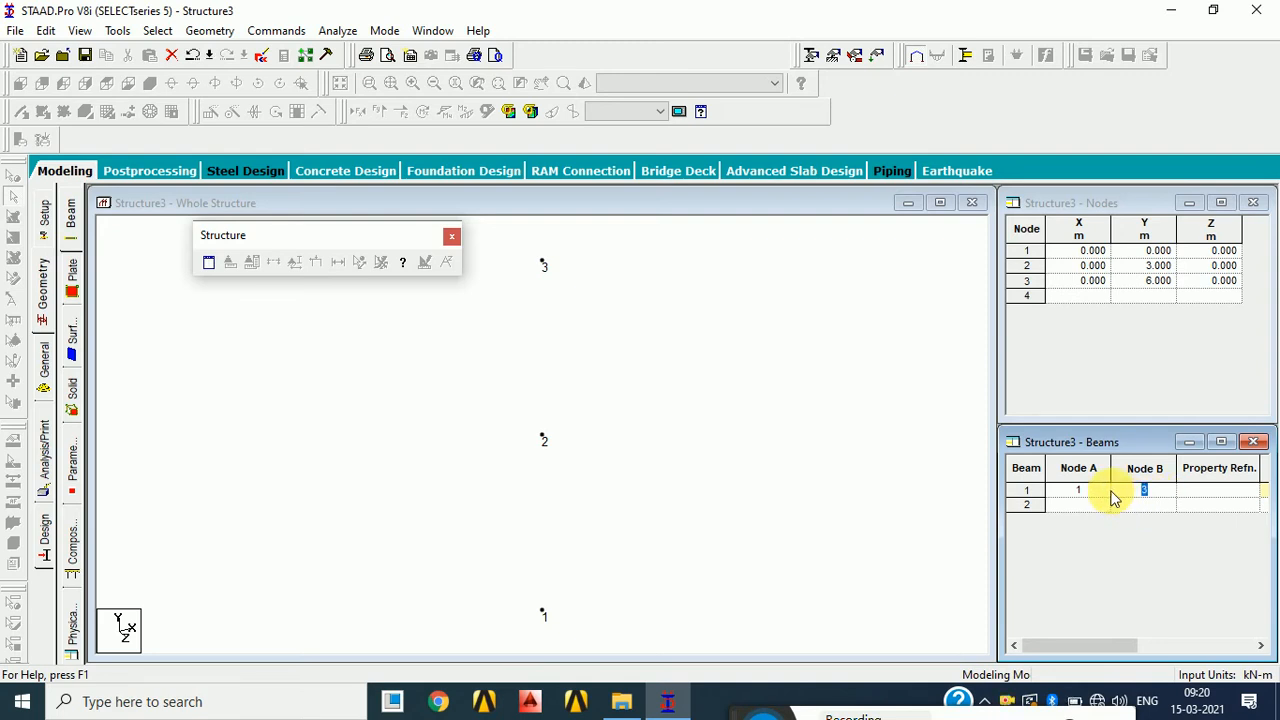
{"action": "type", "text": "2"}
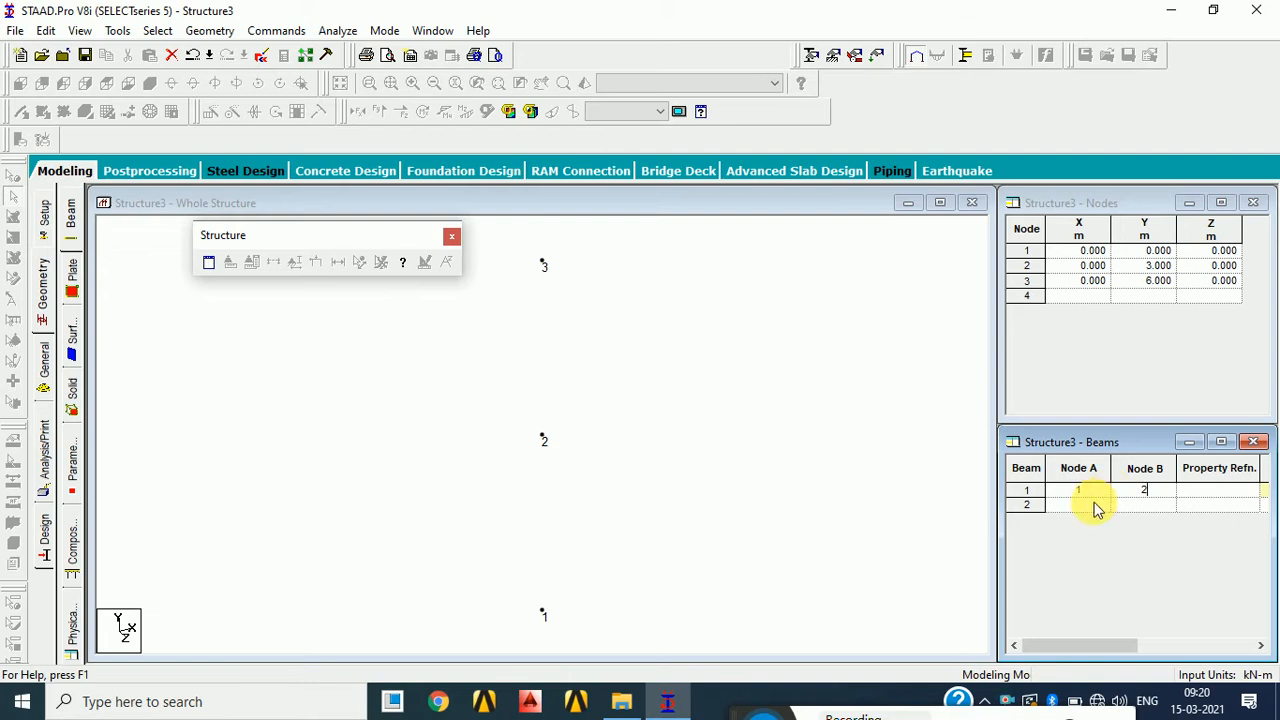
- Define beam 2 in the Beams table from node 2 to node 3
{"action": "left_click", "coordinate": [1095, 506]}
{"action": "type", "text": "2"}
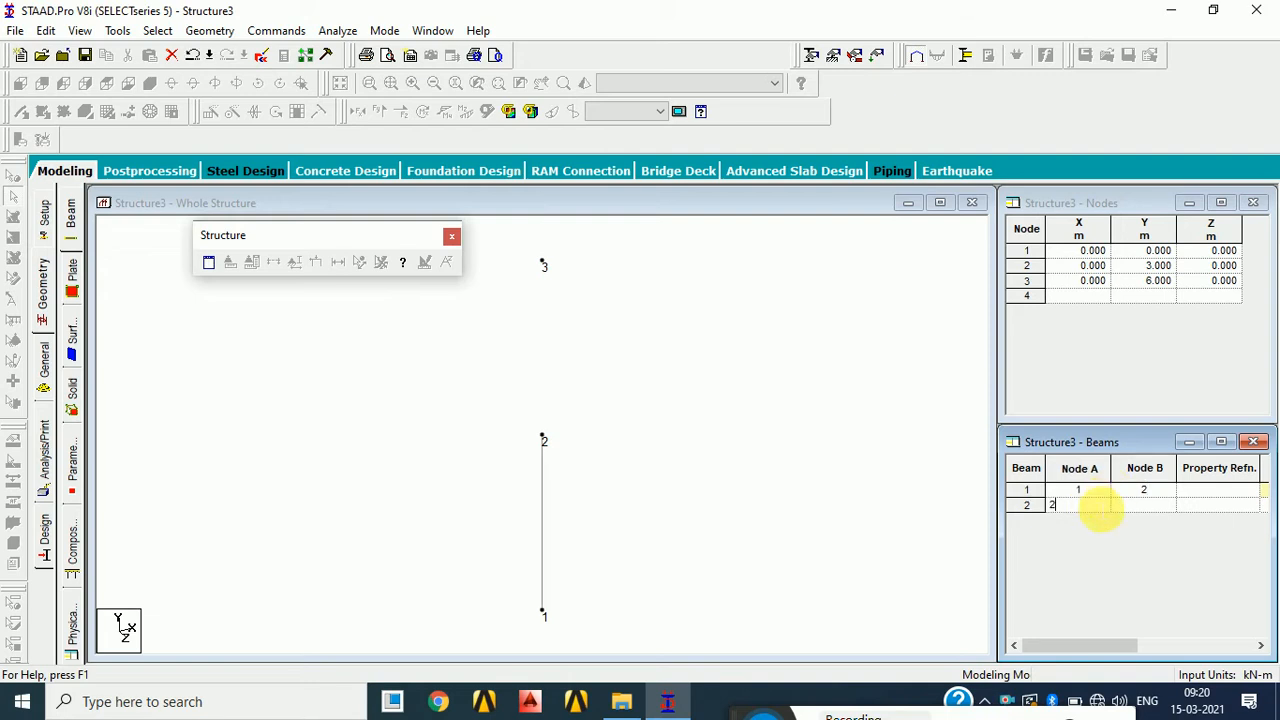
{"action": "left_click", "coordinate": [1140, 506]}
{"action": "double_click", "coordinate": [1144, 507]}
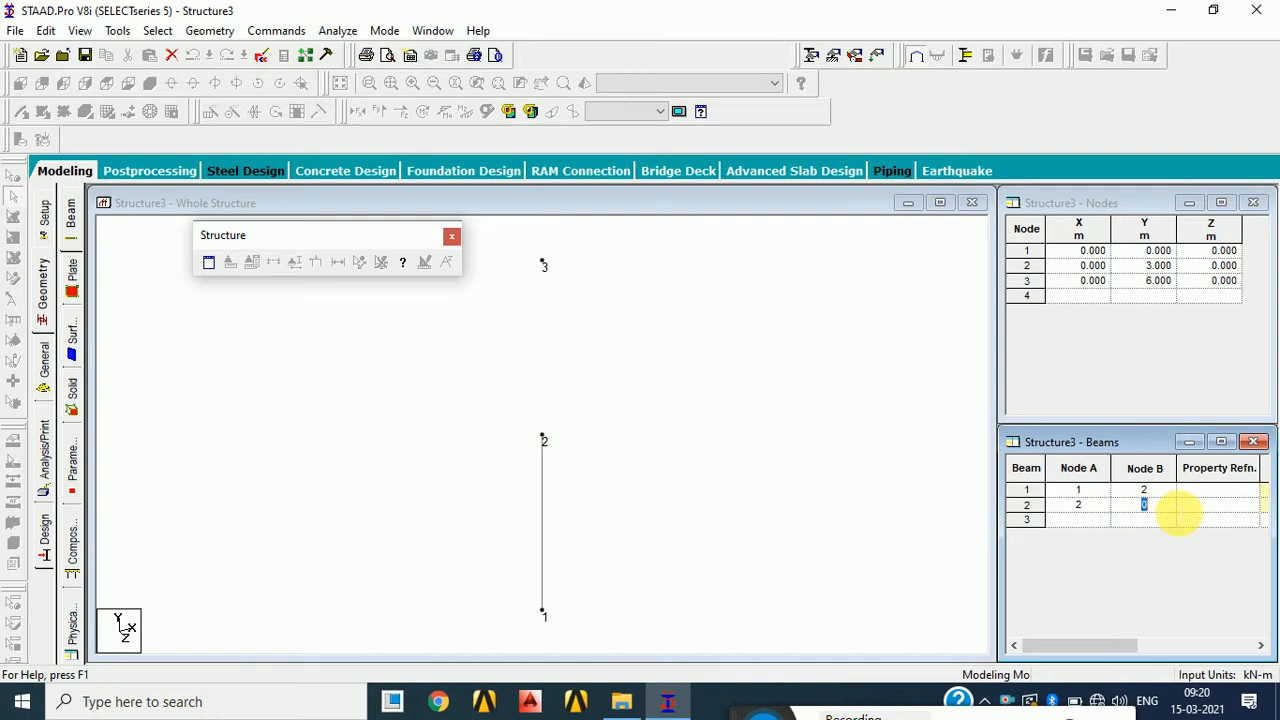
{"action": "type", "text": "3"}
{"action": "left_click", "coordinate": [1178, 510]}
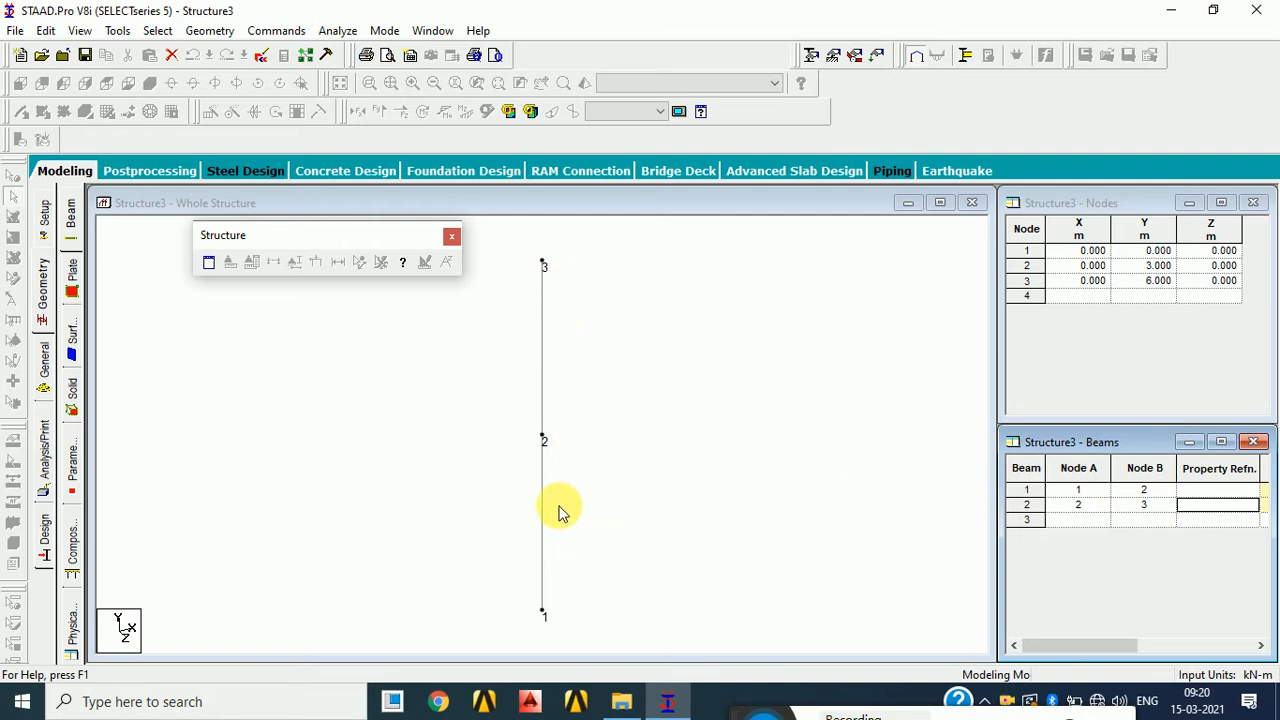
- Turn off the node number labels in the whole structure view and dock the floating Structure toolbar
{"action": "left_click", "coordinate": [459, 385]}
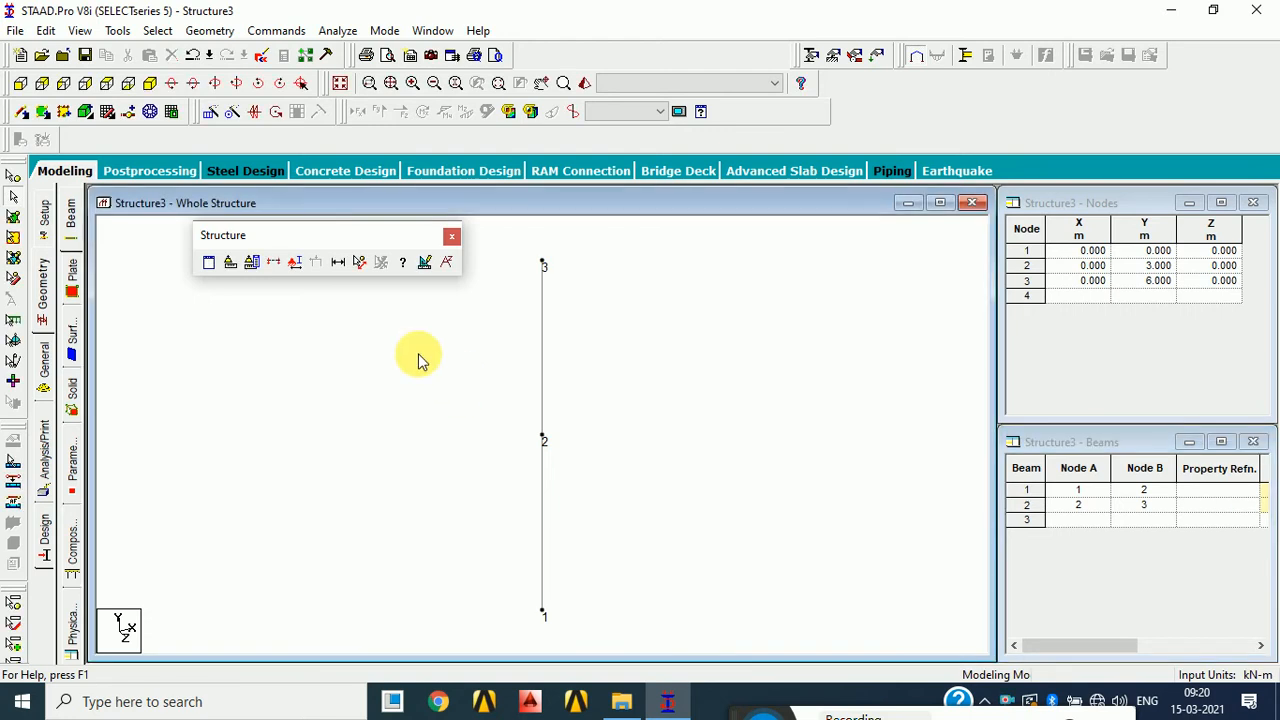
{"action": "left_click", "coordinate": [299, 265]}
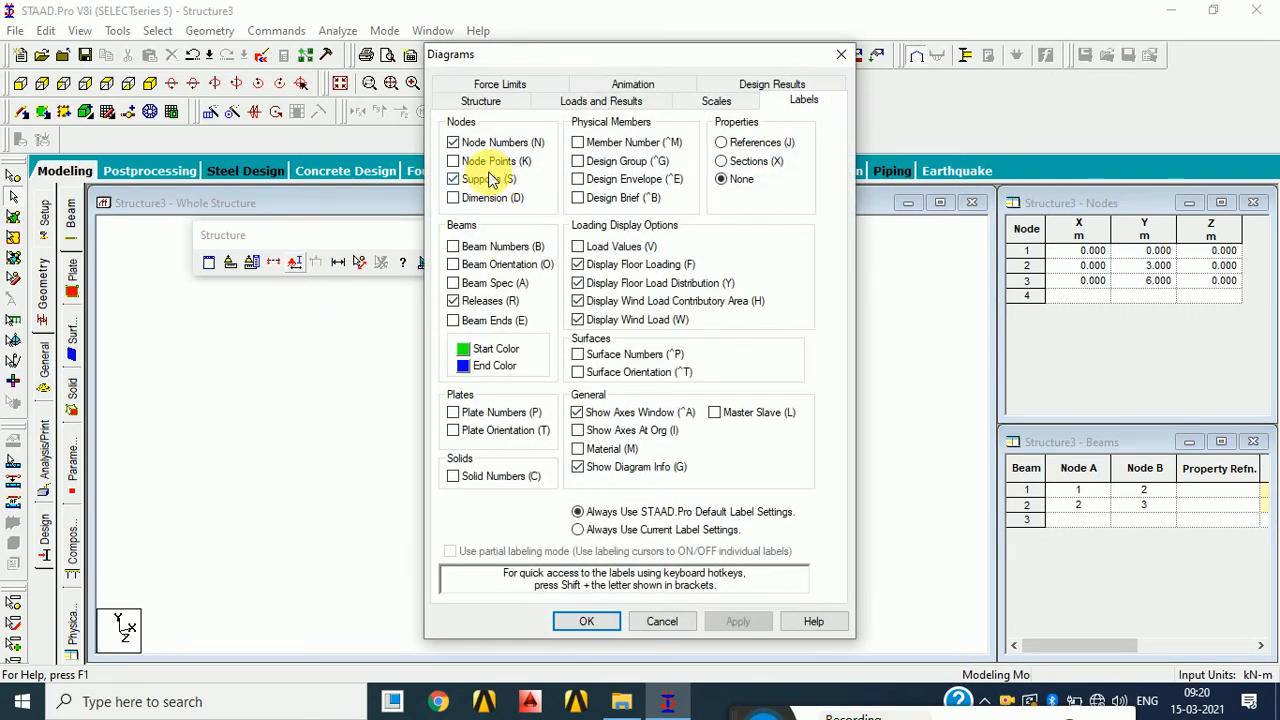
{"action": "left_click", "coordinate": [490, 142]}
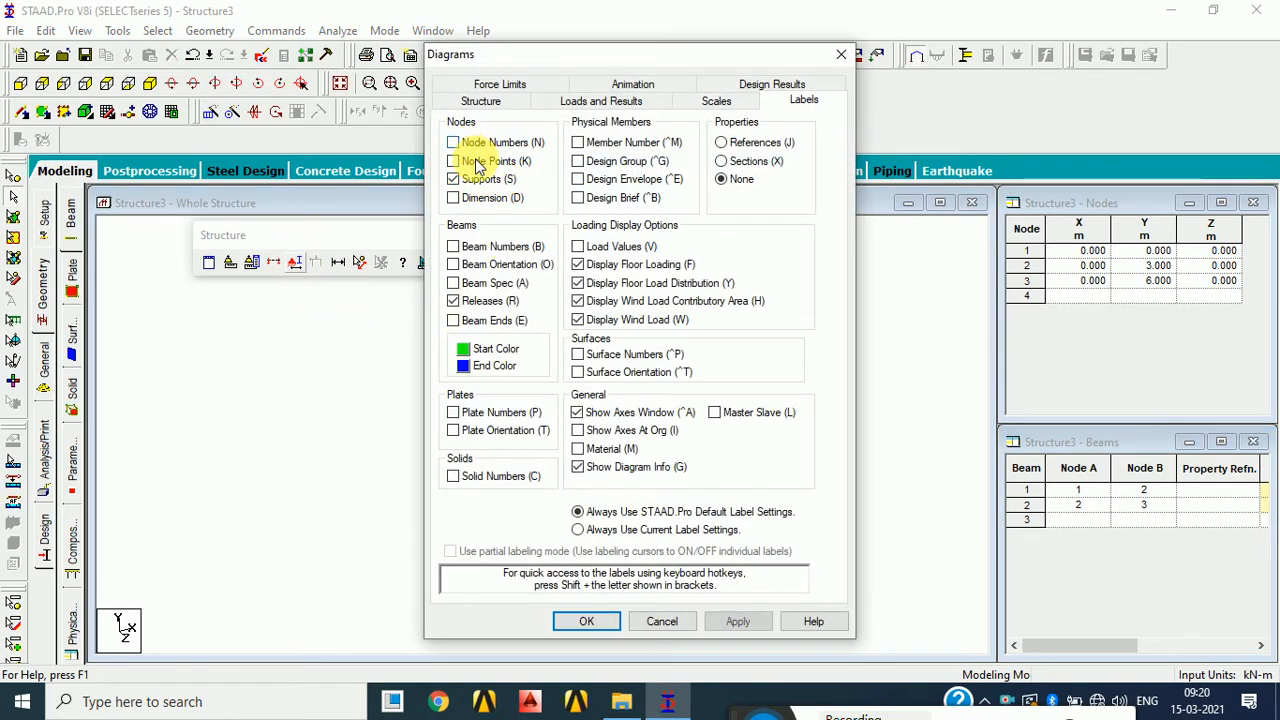
{"action": "left_click", "coordinate": [738, 621]}
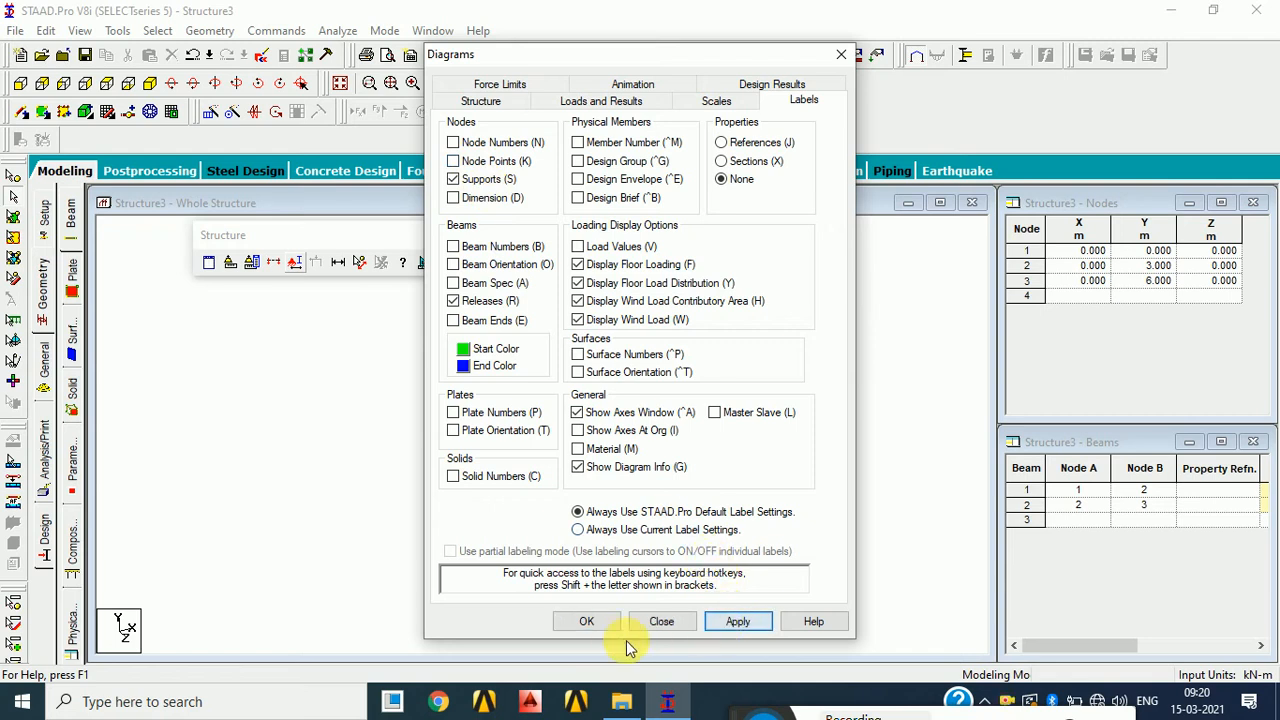
{"action": "left_click", "coordinate": [588, 622]}
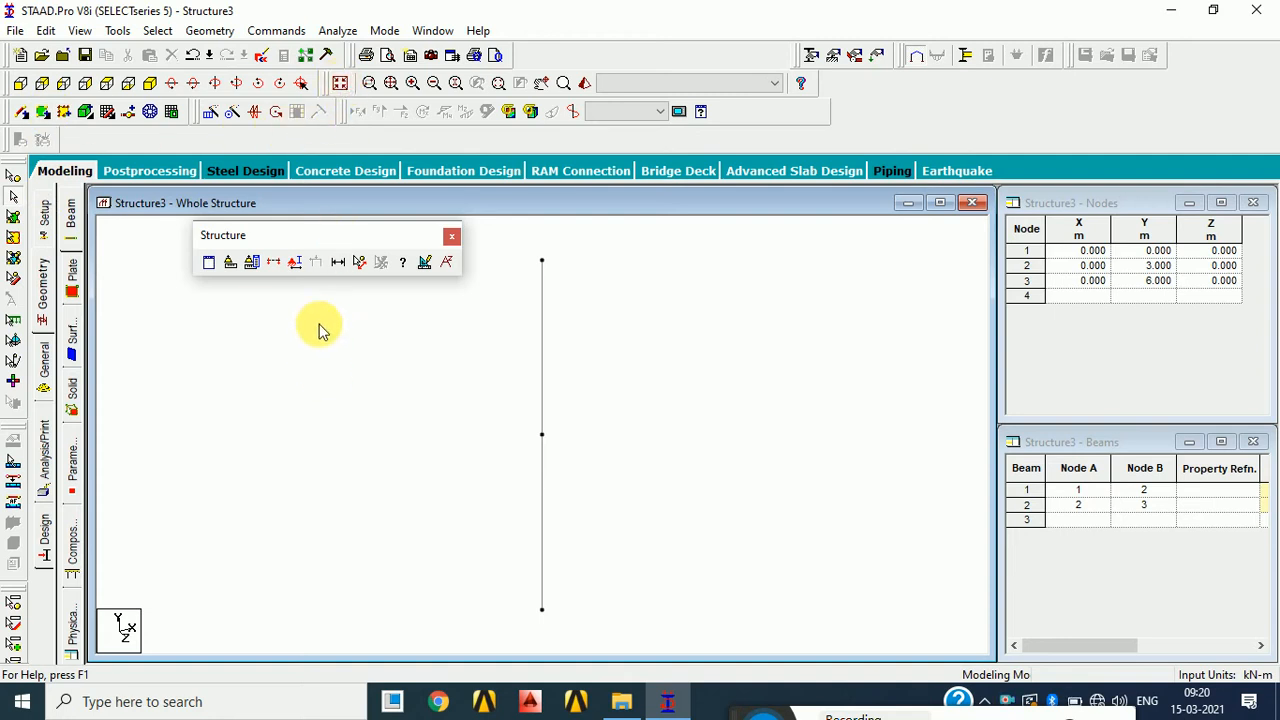
{"action": "left_click_drag", "start_coordinate": [296, 246], "coordinate": [618, 46]}
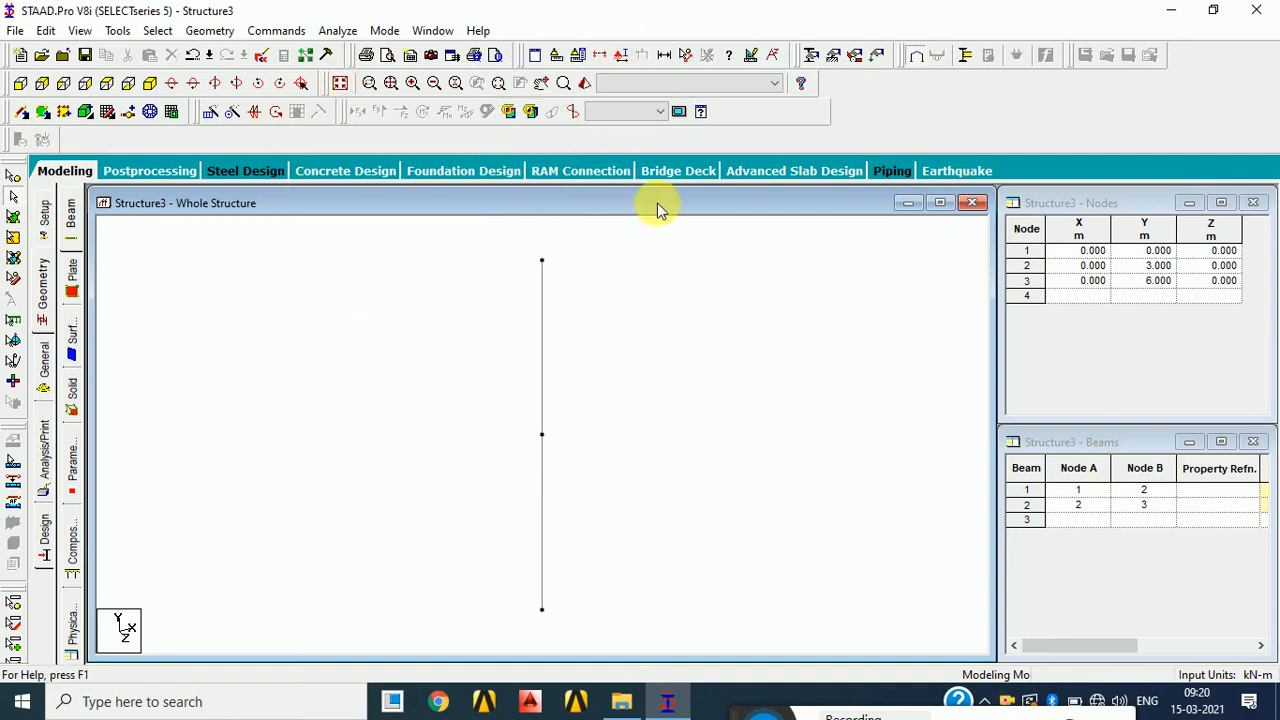
- Display the general Property page and turn on the node point markers for its structure view
{"action": "left_click", "coordinate": [45, 358]}
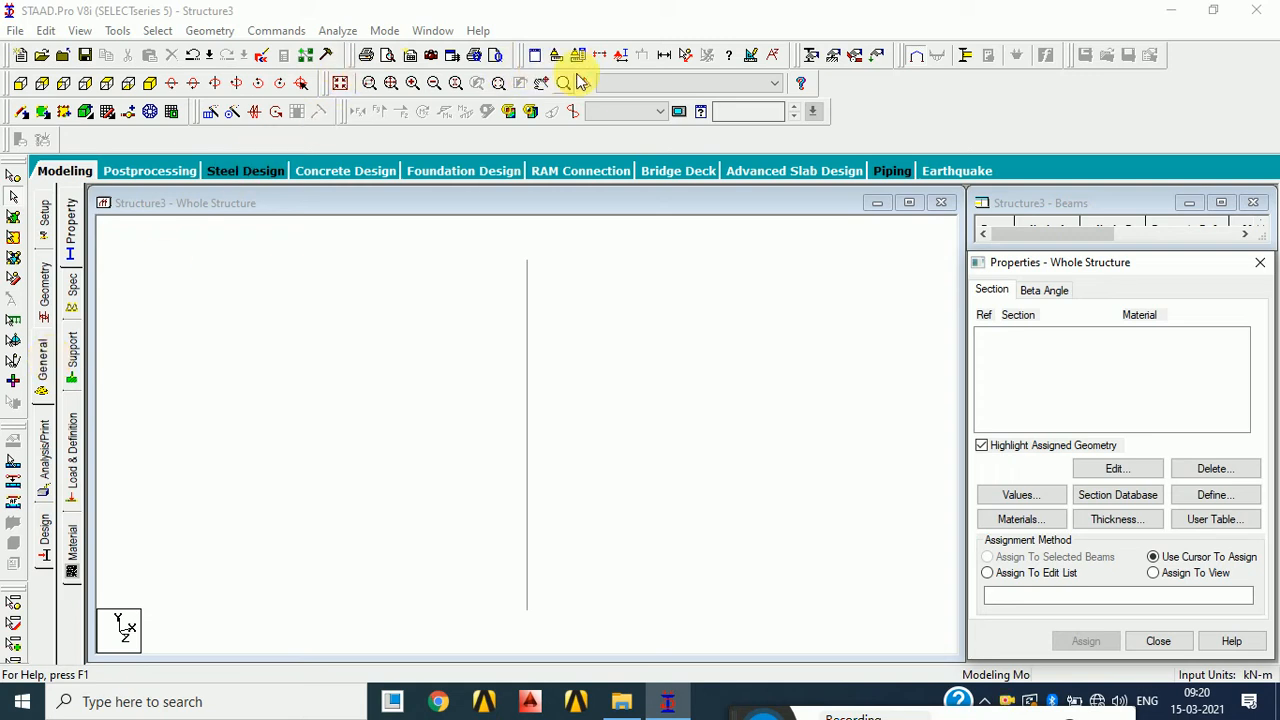
{"action": "left_click", "coordinate": [621, 55]}
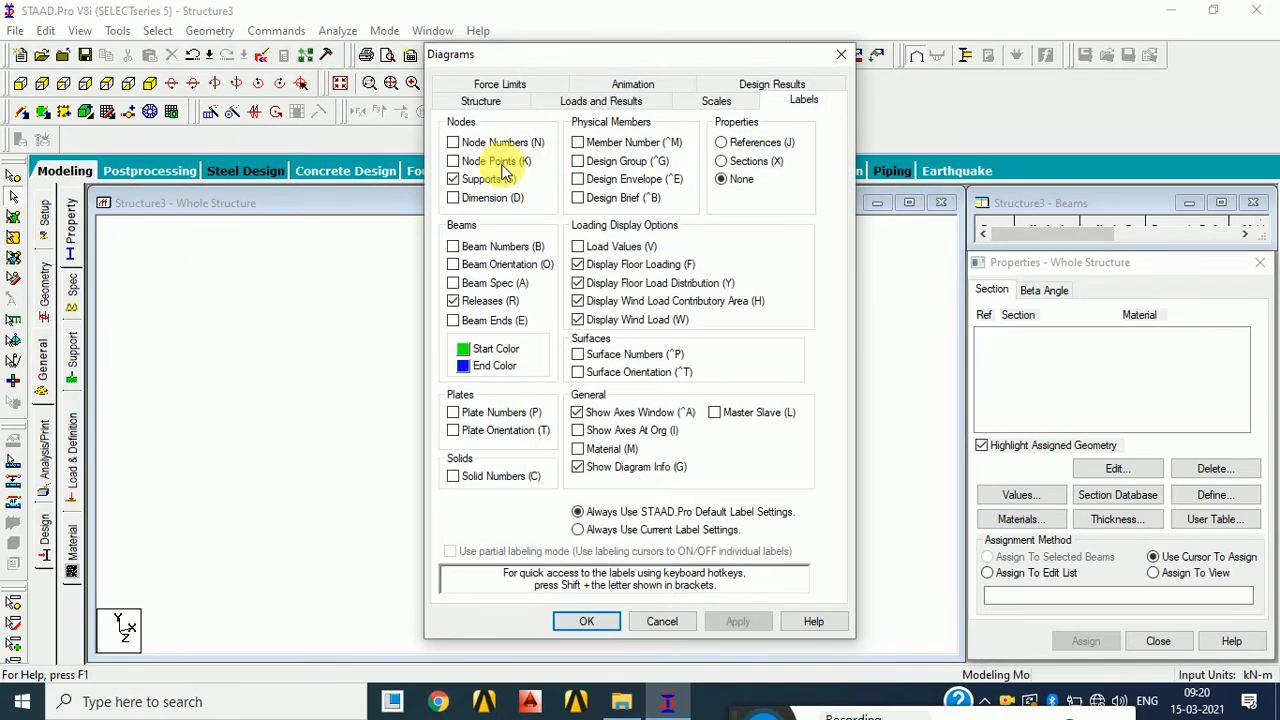
{"action": "left_click", "coordinate": [500, 164]}
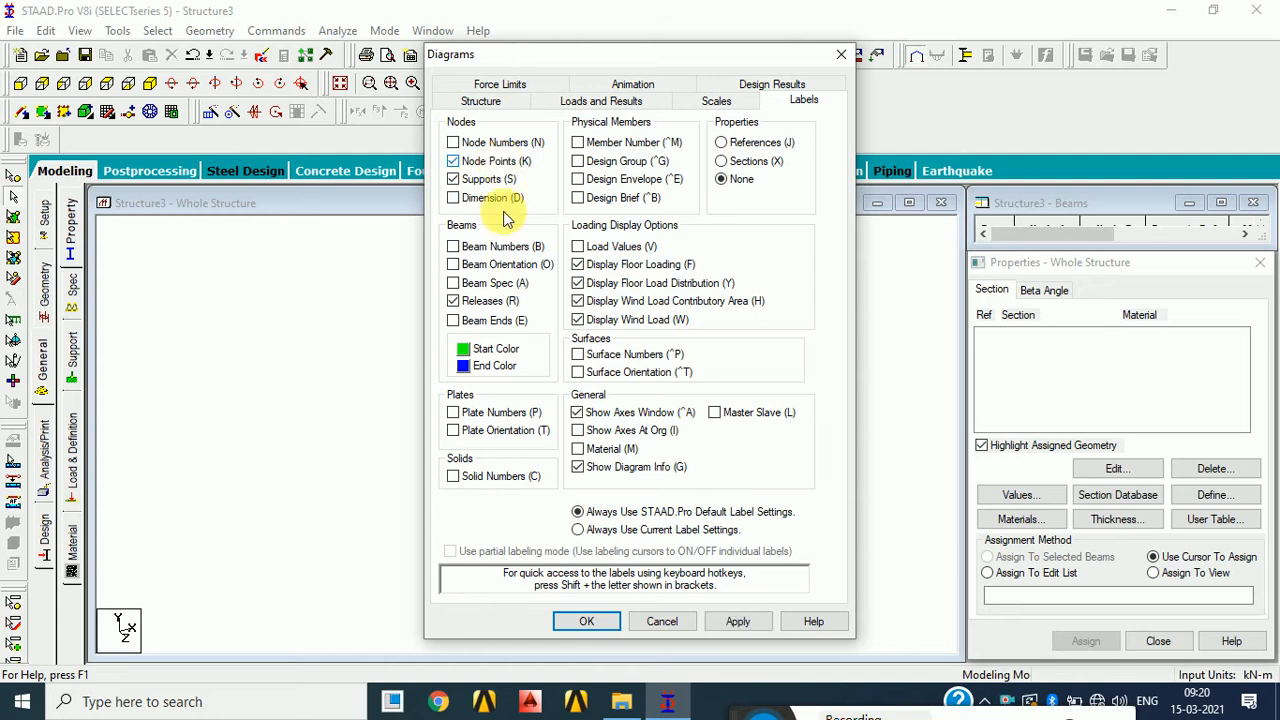
{"action": "left_click", "coordinate": [585, 628]}
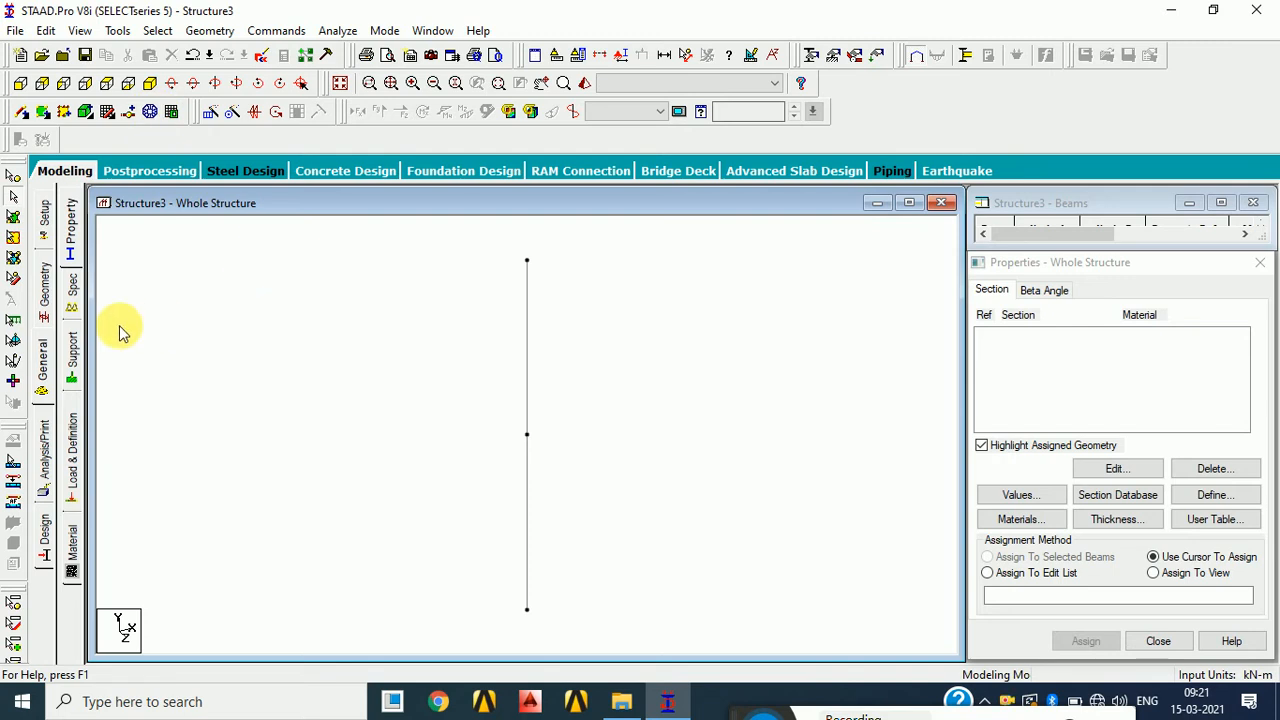
- Show the Plate geometry page with its Plates table, and undock and redock the Geometry toolbar
{"action": "left_click", "coordinate": [50, 287]}
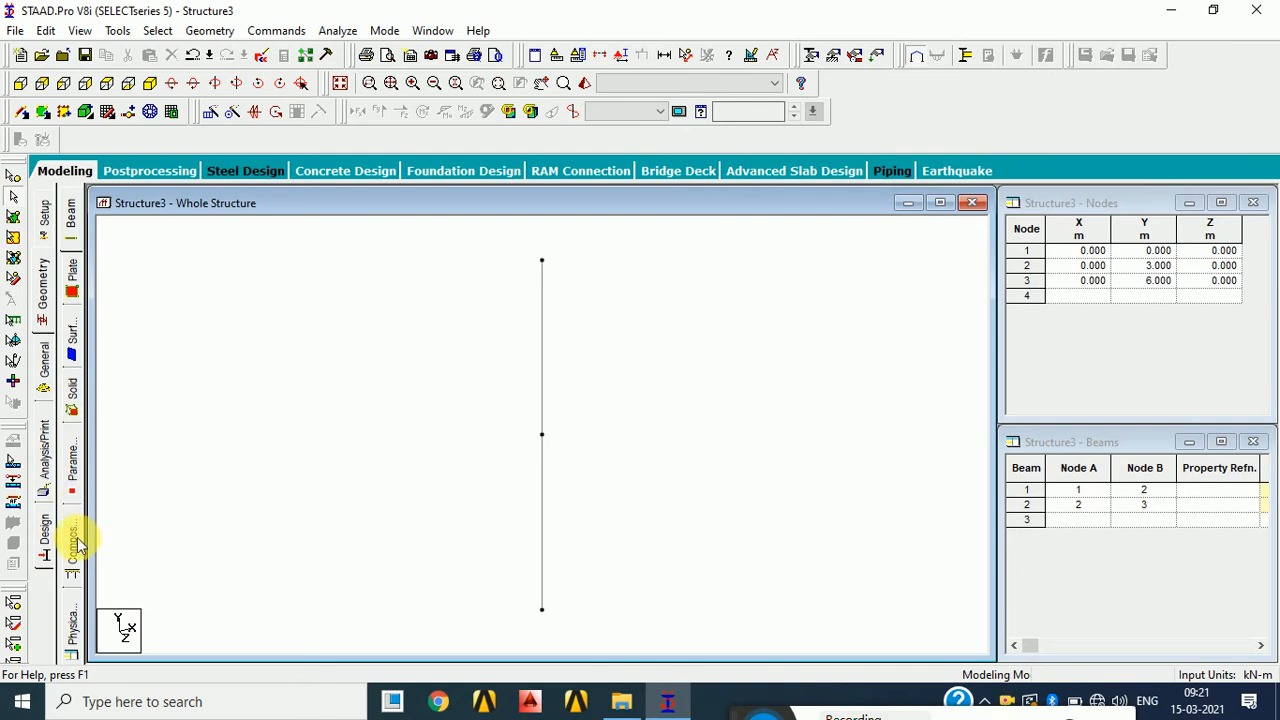
{"action": "left_click", "coordinate": [72, 278]}
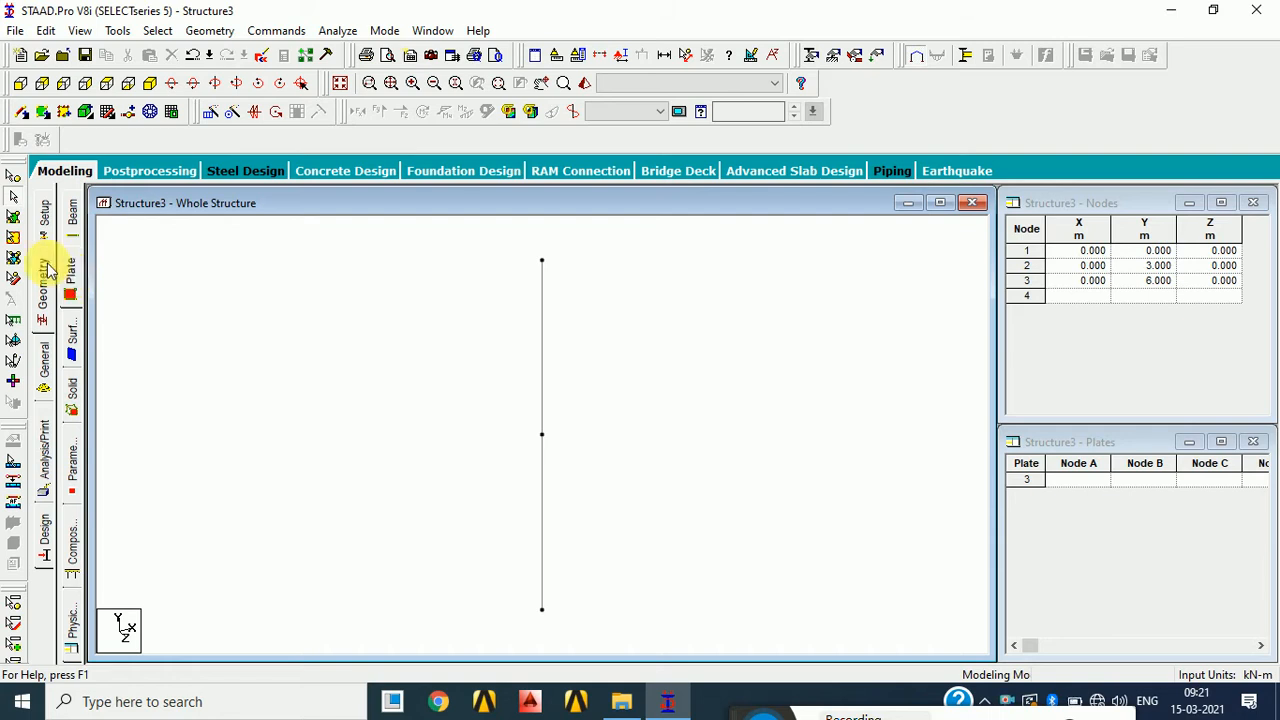
{"action": "left_click_drag", "start_coordinate": [12, 104], "coordinate": [268, 297]}
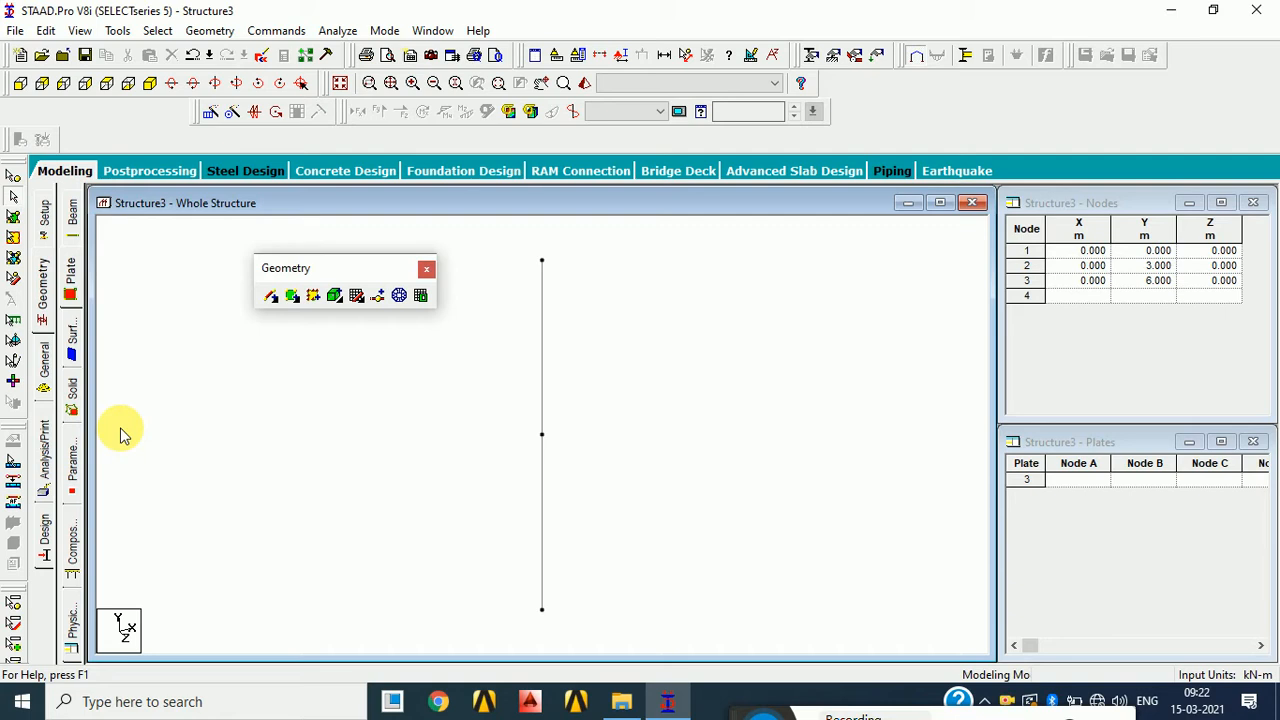
{"action": "left_click_drag", "start_coordinate": [290, 268], "coordinate": [45, 108]}
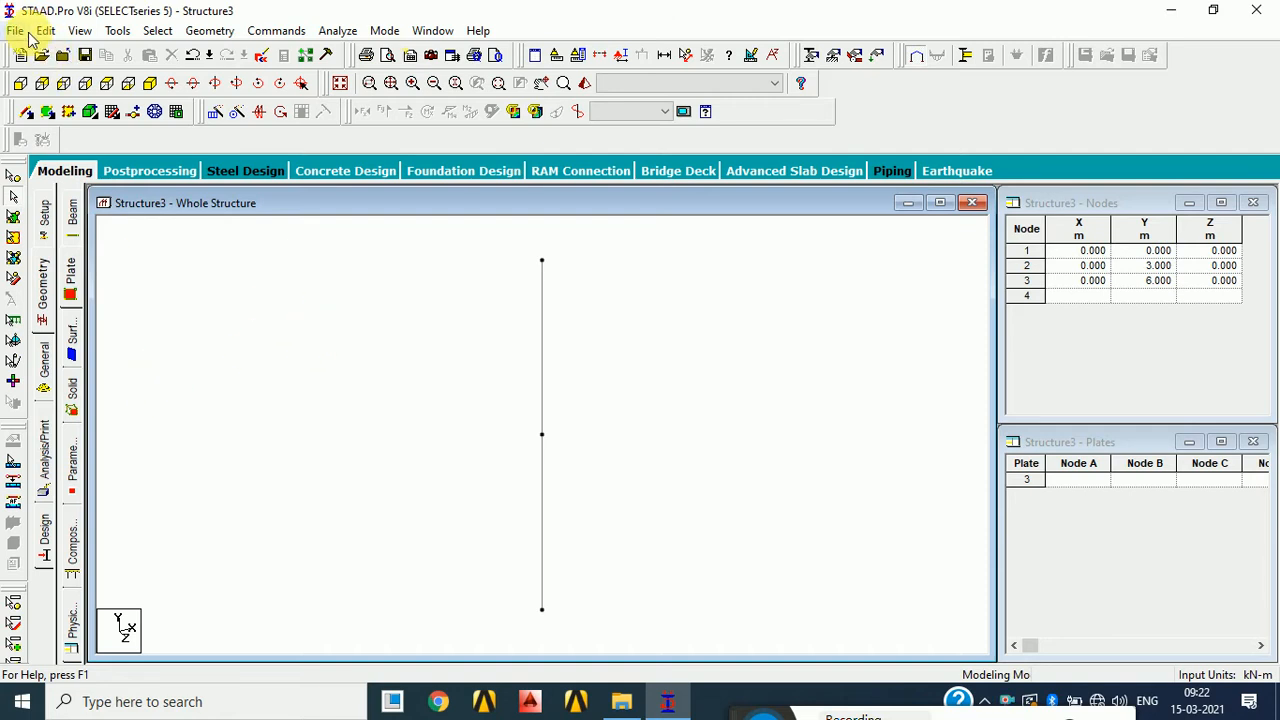
- Create the new model Structure4 in meters and kilonewtons without saving Structure3, choosing to begin with the Structure Wizard
{"action": "left_click", "coordinate": [29, 34]}
{"action": "left_click", "coordinate": [46, 49]}
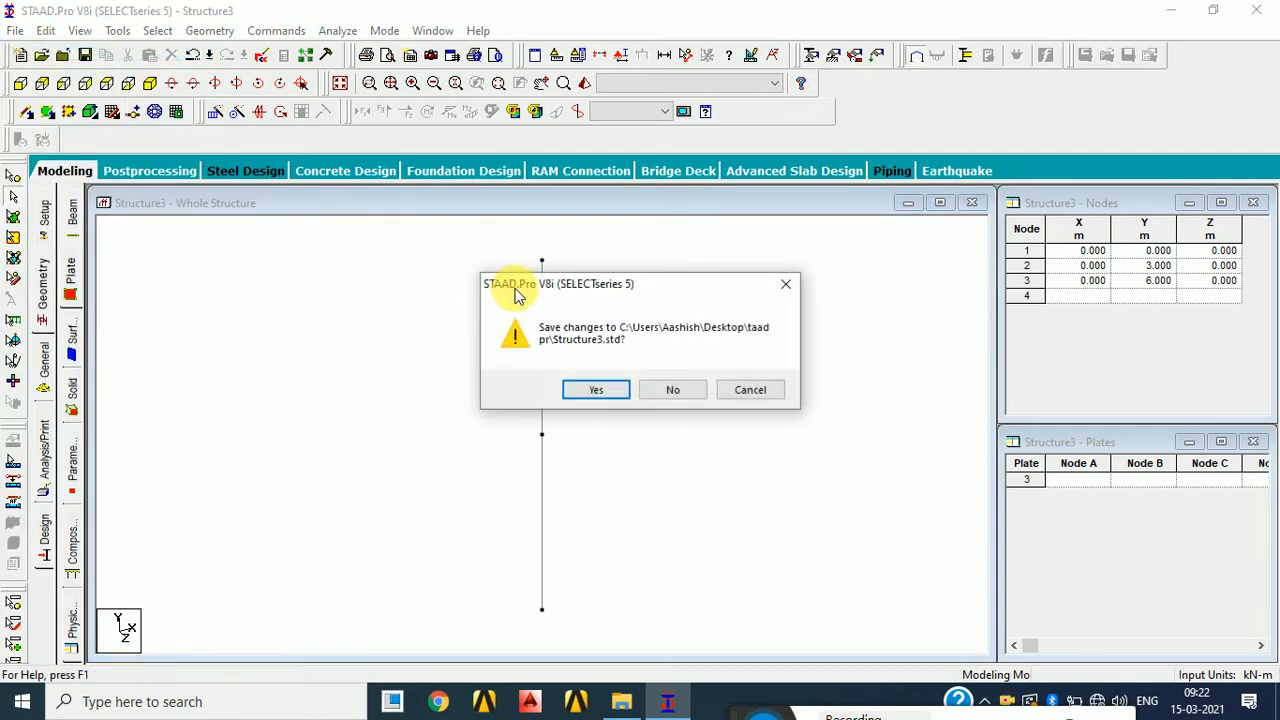
{"action": "left_click", "coordinate": [673, 392]}
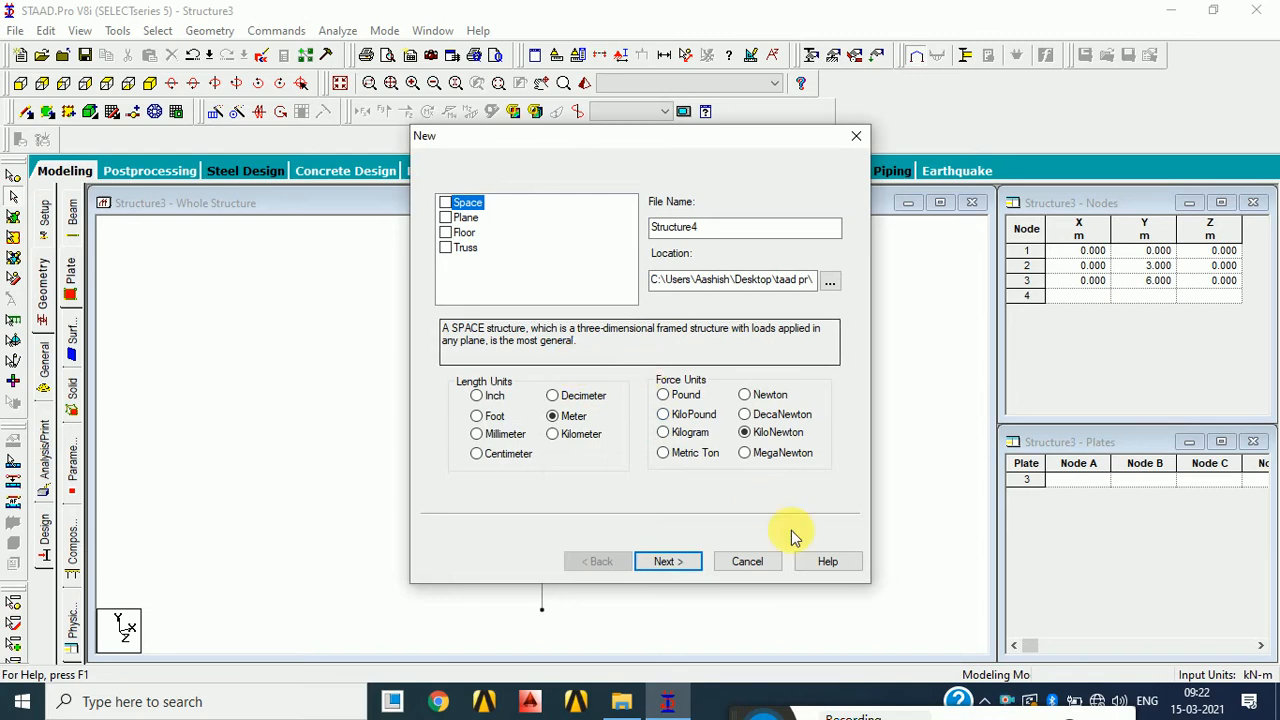
{"action": "left_click", "coordinate": [667, 561]}
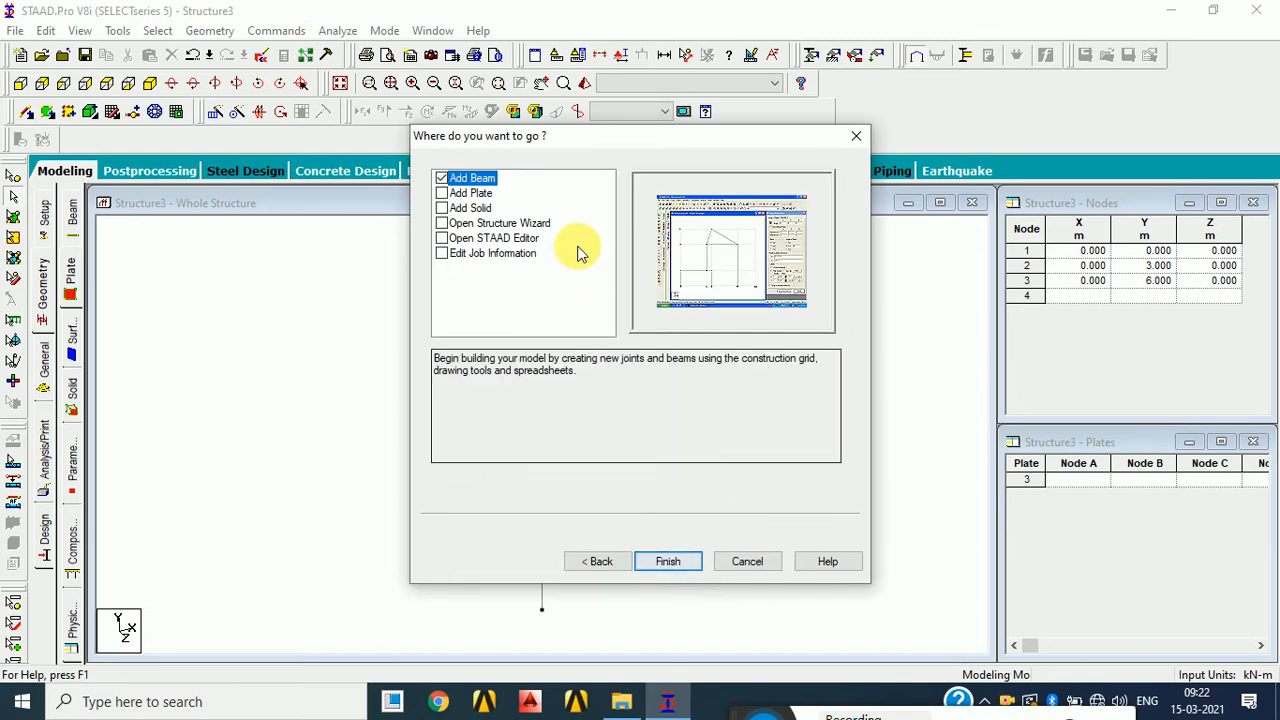
{"action": "left_click", "coordinate": [530, 223]}
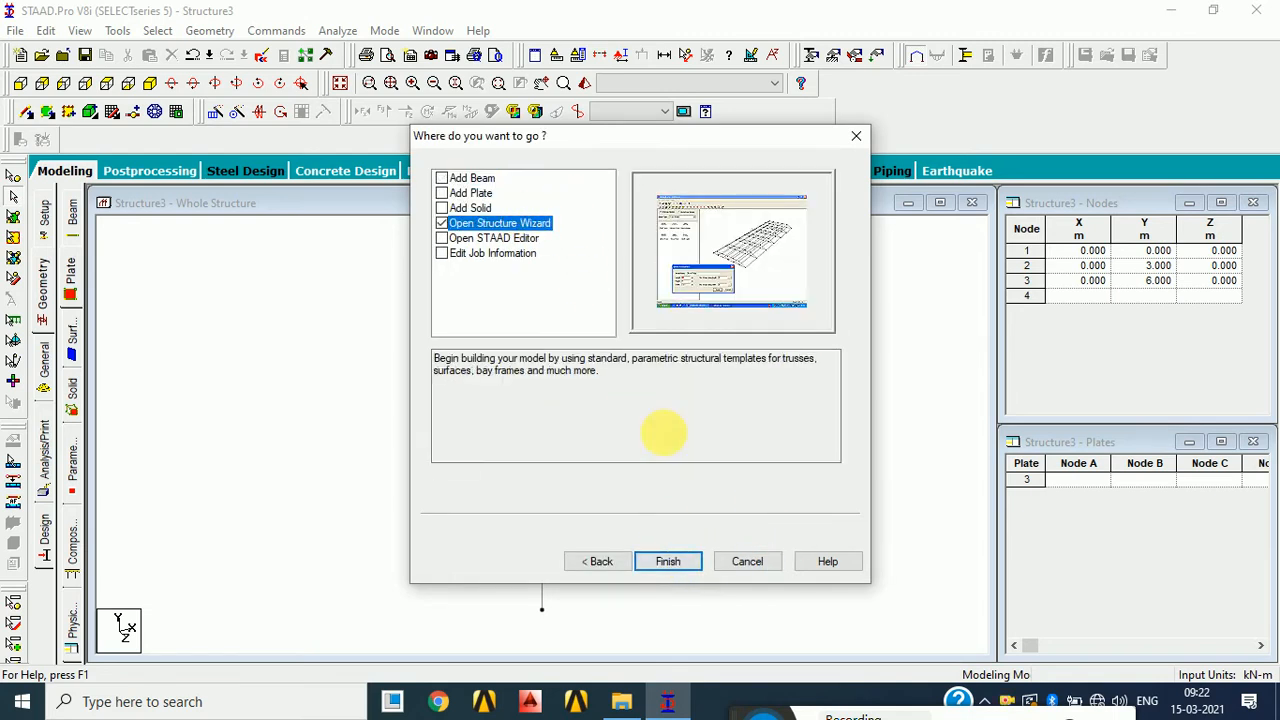
{"action": "left_click", "coordinate": [668, 563]}
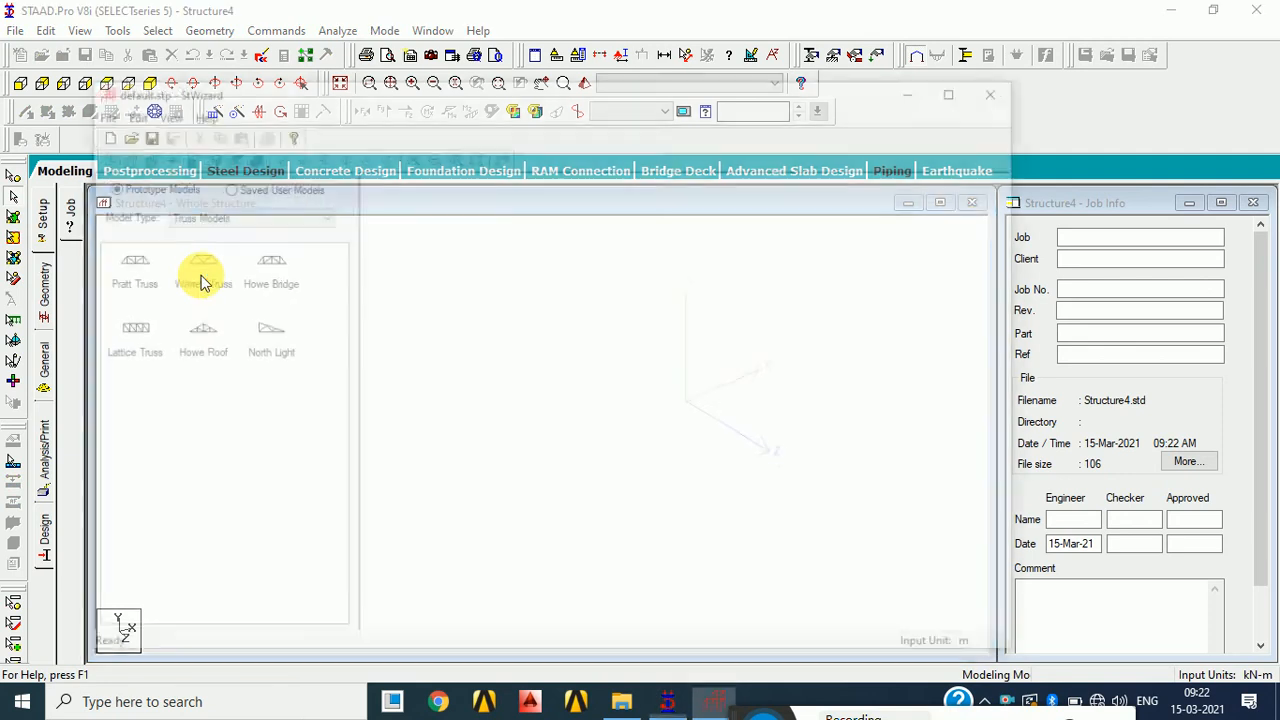
- Generate a Floor Grid from the frame prototypes, 12 m long and 12 m wide with 4 bays in each direction
{"action": "left_click", "coordinate": [200, 280]}
{"action": "left_click", "coordinate": [200, 213]}
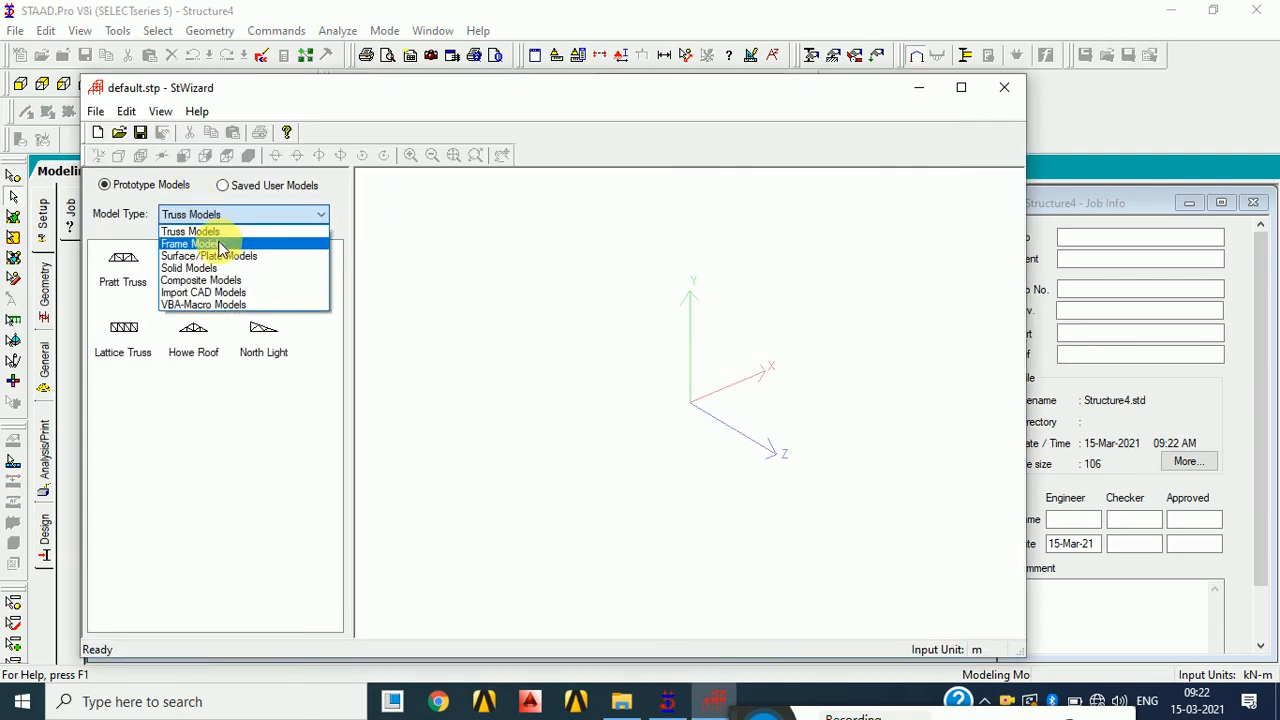
{"action": "left_click", "coordinate": [212, 243]}
{"action": "left_click", "coordinate": [175, 266]}
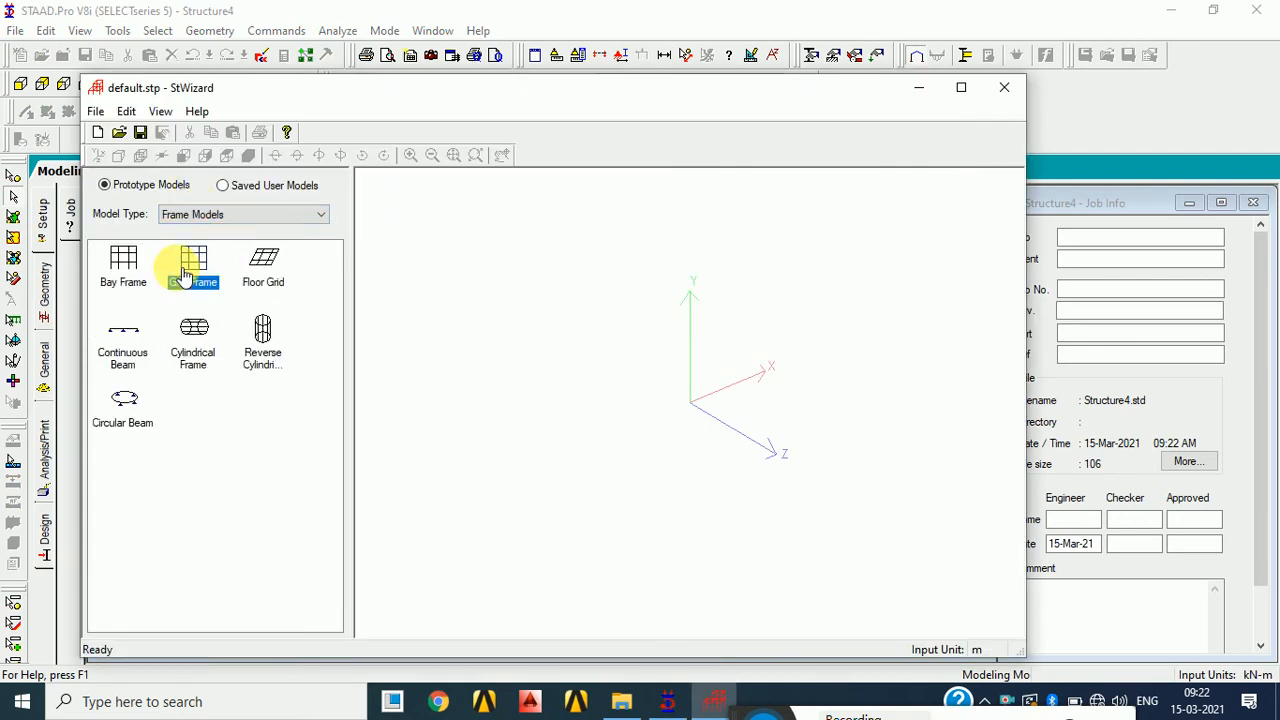
{"action": "left_click", "coordinate": [274, 278]}
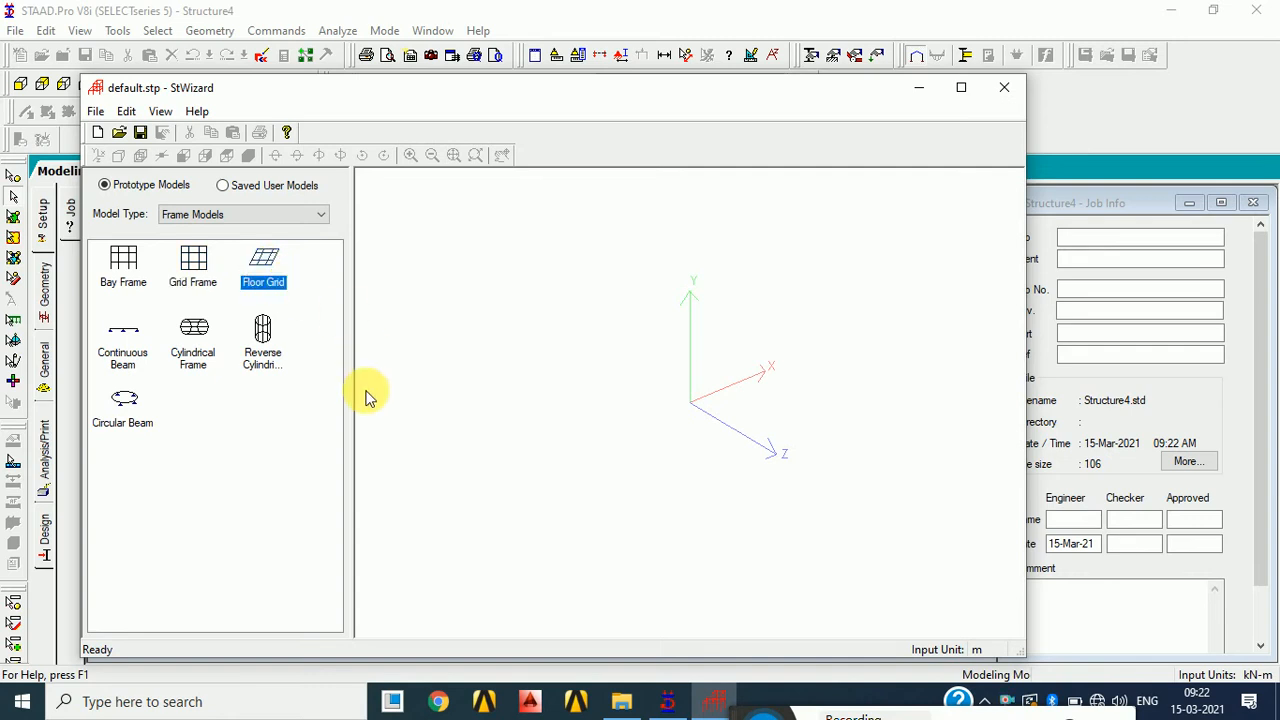
{"action": "double_click", "coordinate": [261, 262]}
{"action": "left_click", "coordinate": [730, 409]}
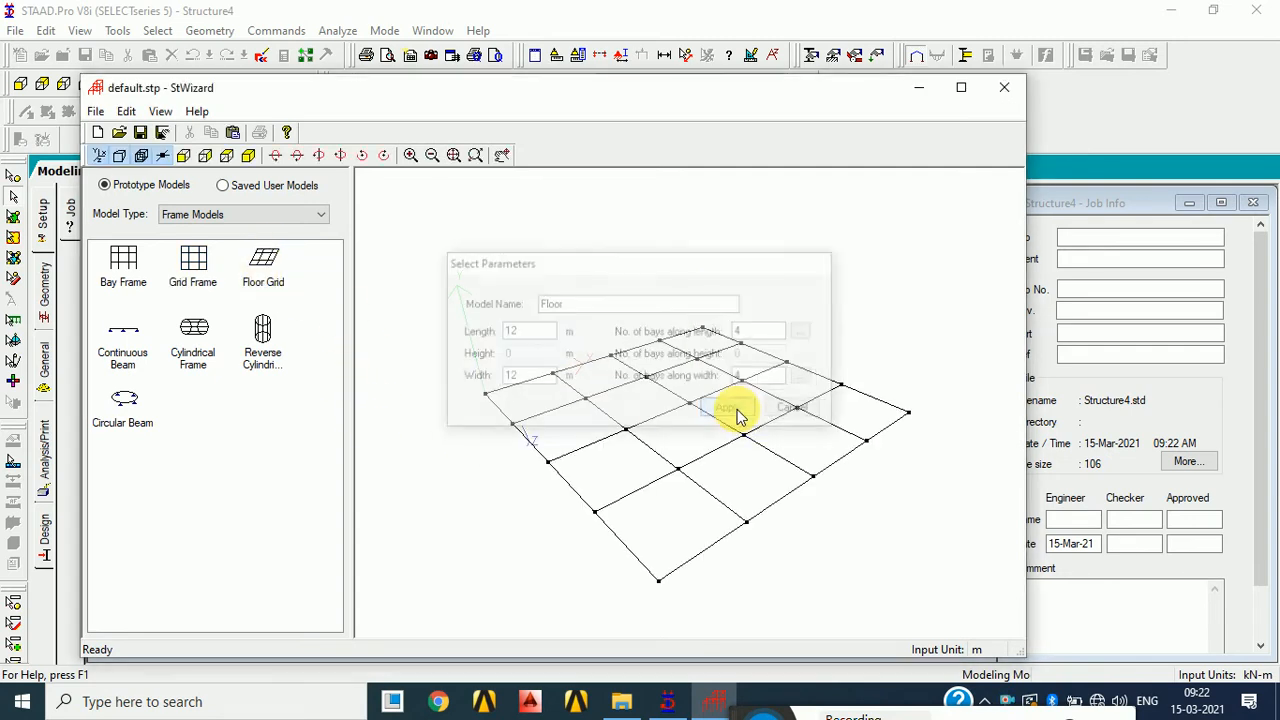
- Transfer the floor grid prototype from the wizard into the STAAD.Pro model at X, Y and Z = 0 m
{"action": "left_click", "coordinate": [1003, 92]}
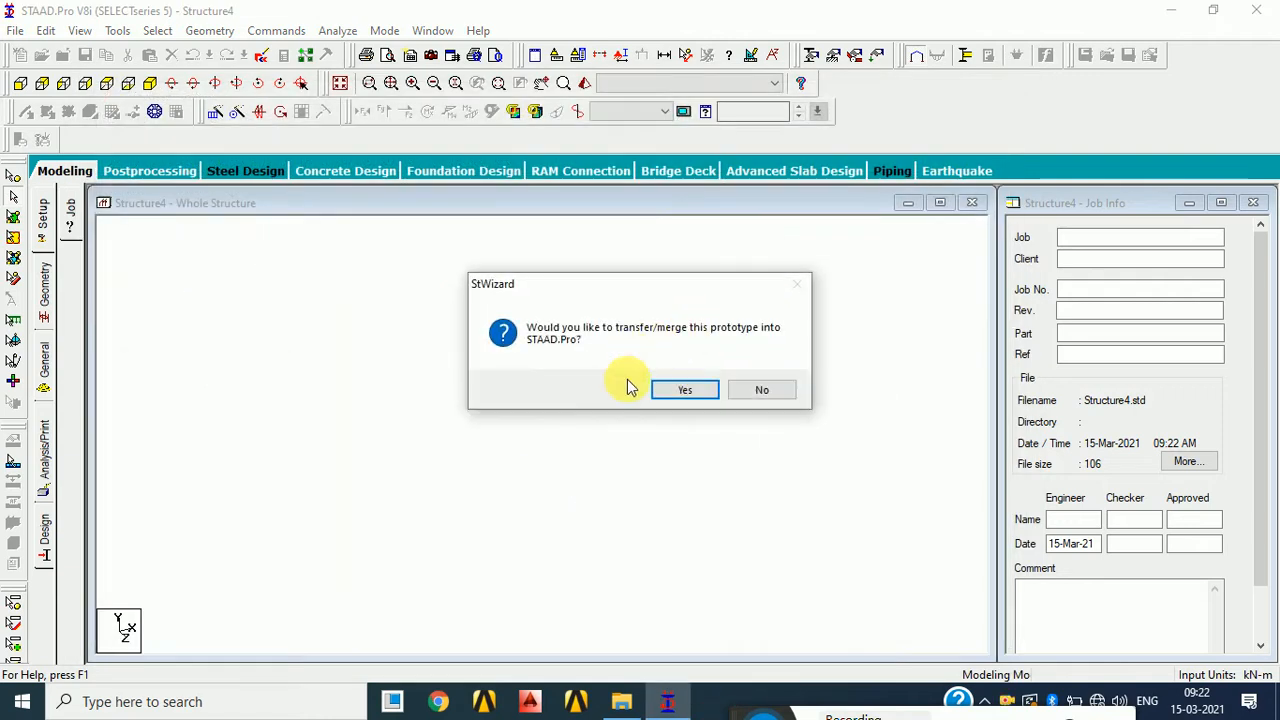
{"action": "left_click", "coordinate": [672, 390]}
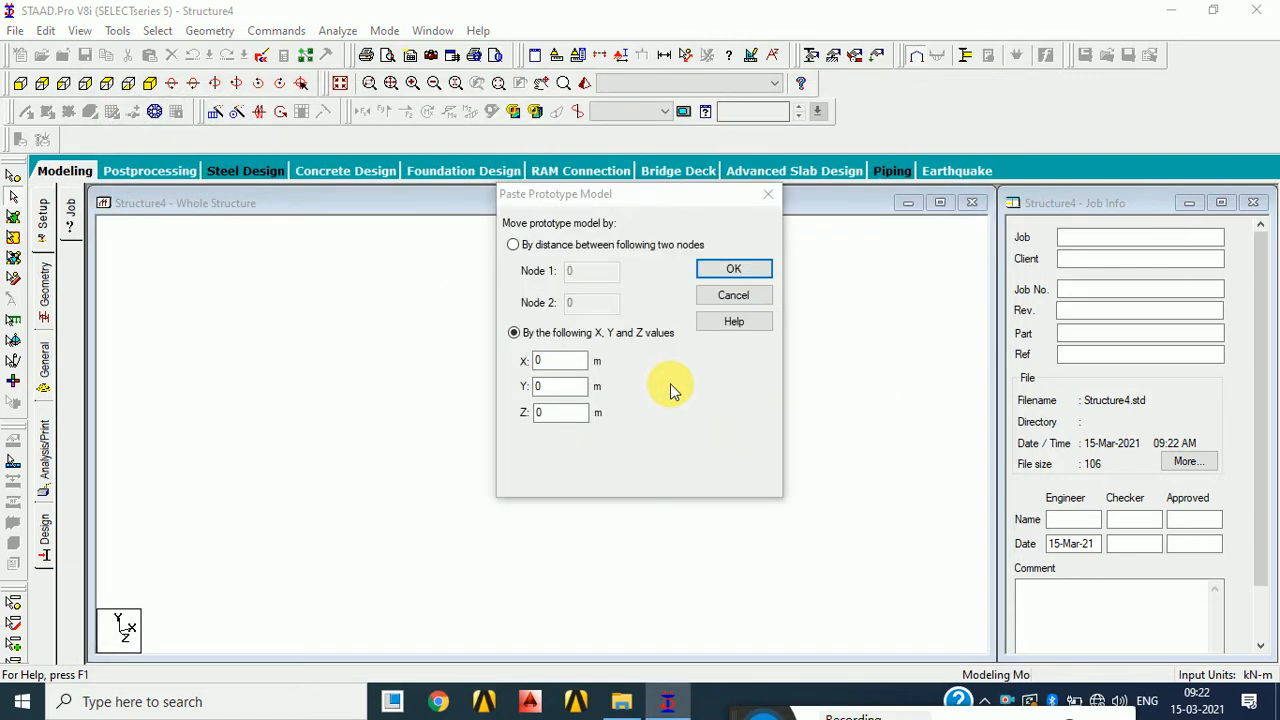
{"action": "left_click", "coordinate": [734, 271]}
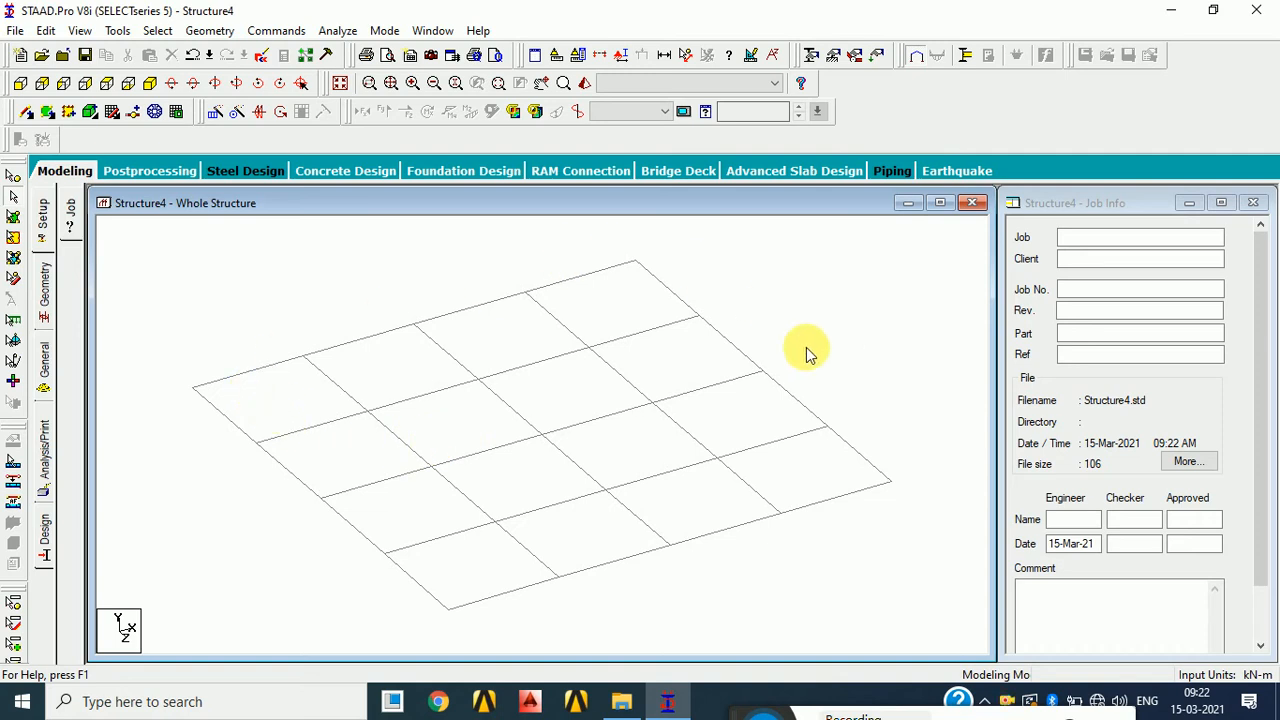
- Examine the joint coordinates and member incidences of the floor grid in the STAAD Editor and close it
{"action": "left_click", "coordinate": [259, 57]}
{"action": "left_click", "coordinate": [524, 377]}
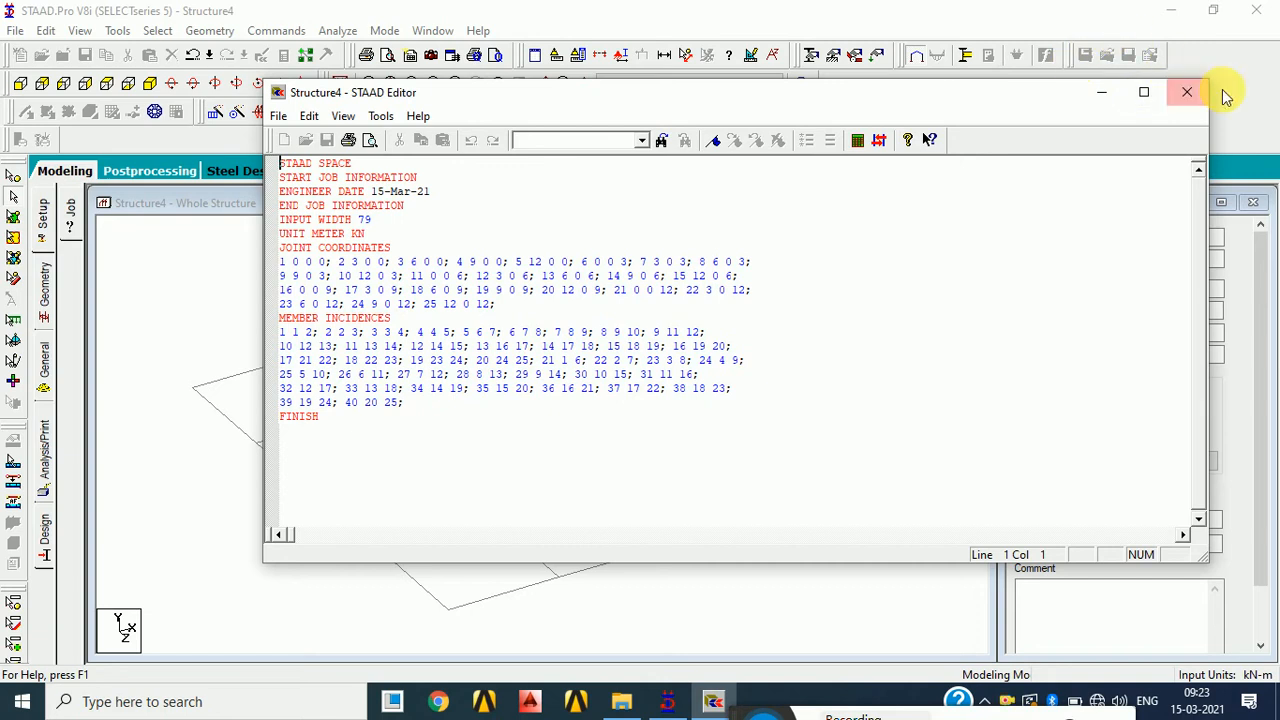
{"action": "left_click", "coordinate": [1185, 94]}
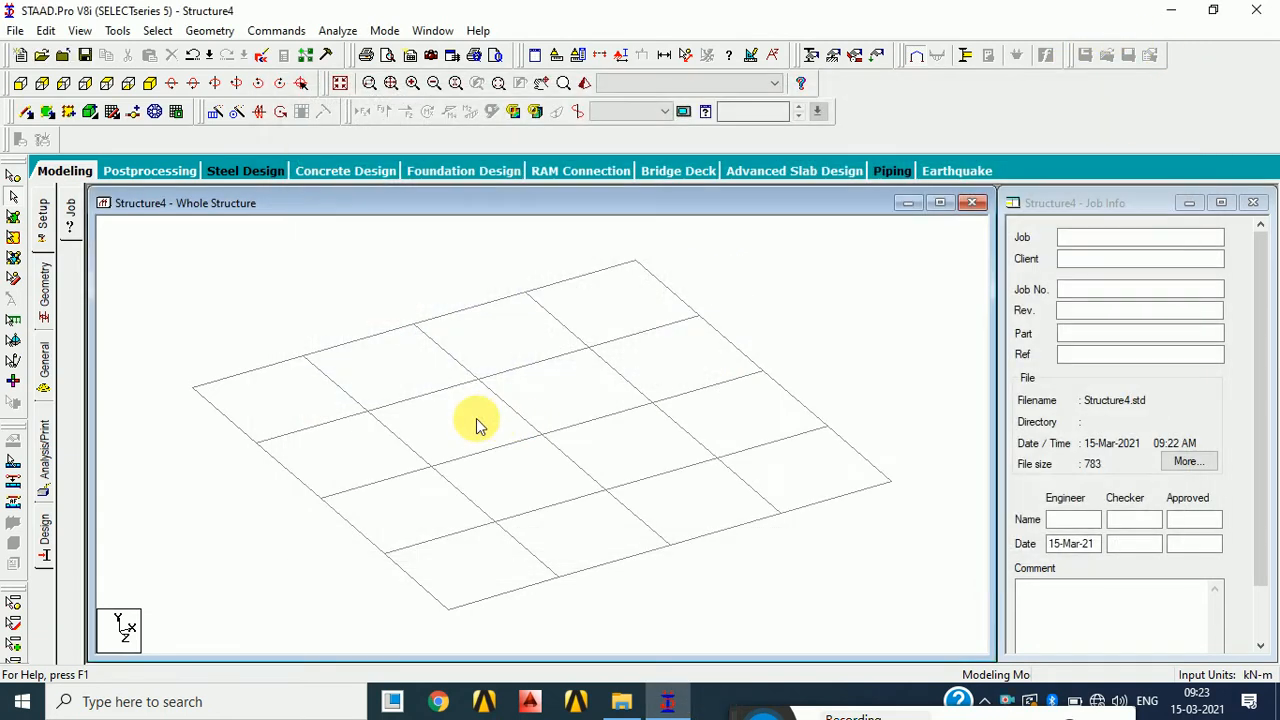
- Show the Plate geometry page for the floor grid and turn on the node number labels
{"action": "left_click", "coordinate": [43, 284]}
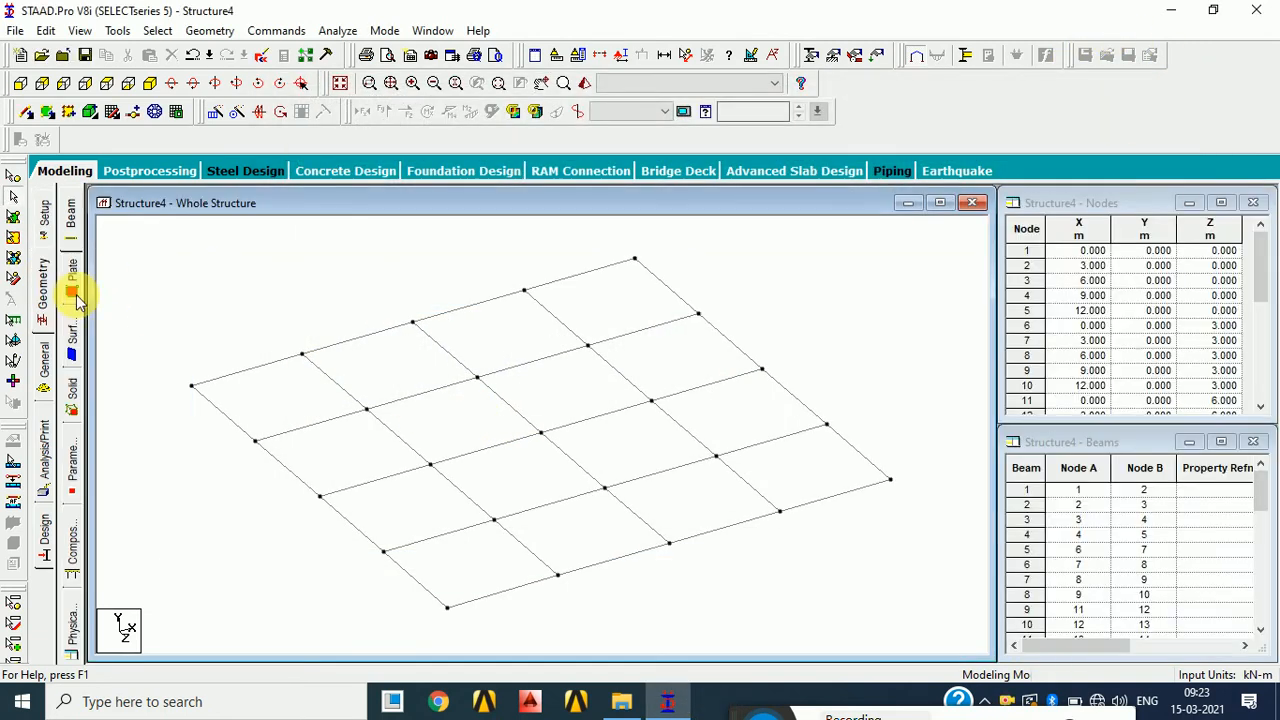
{"action": "left_click", "coordinate": [72, 285]}
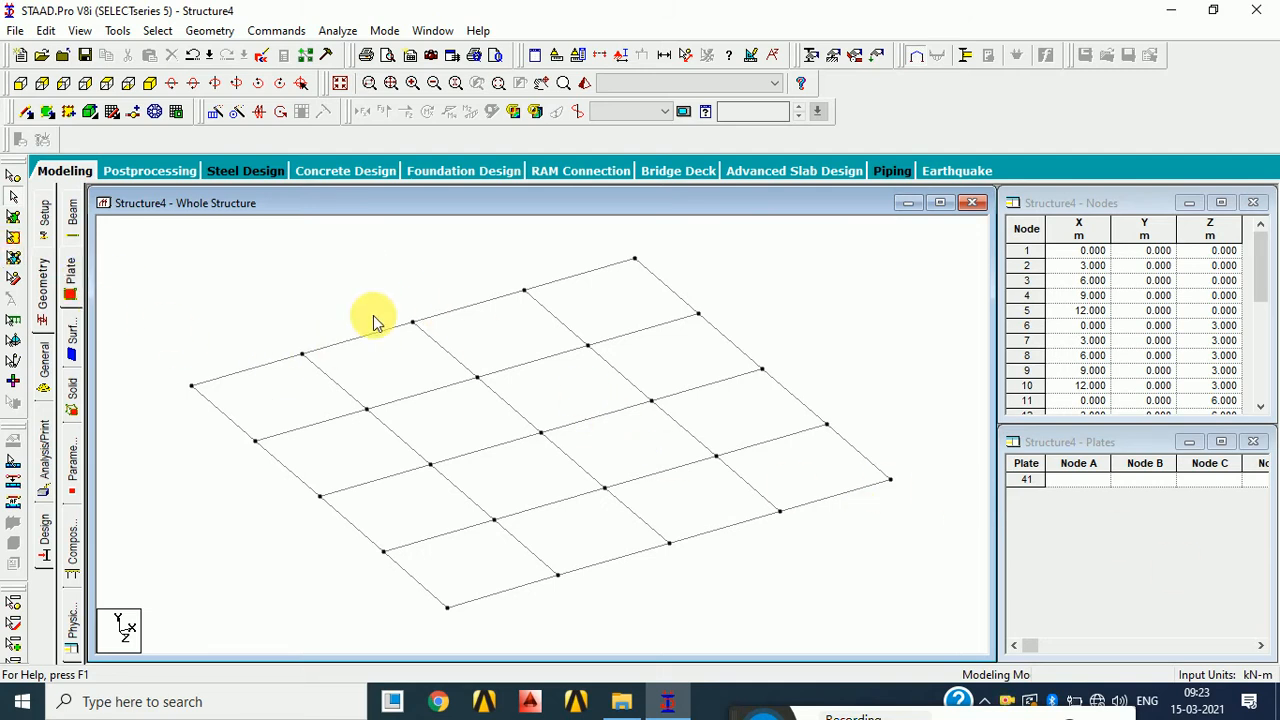
{"action": "left_click", "coordinate": [620, 57]}
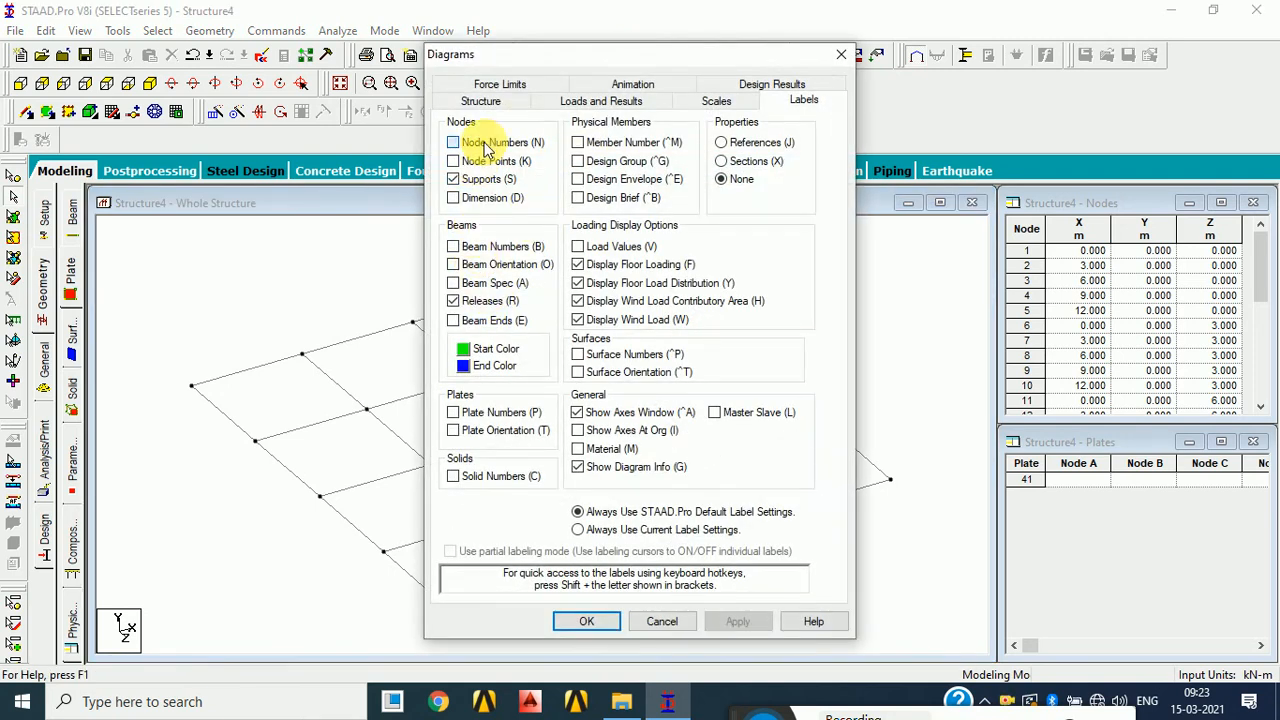
{"action": "left_click", "coordinate": [484, 145]}
{"action": "left_click", "coordinate": [736, 621]}
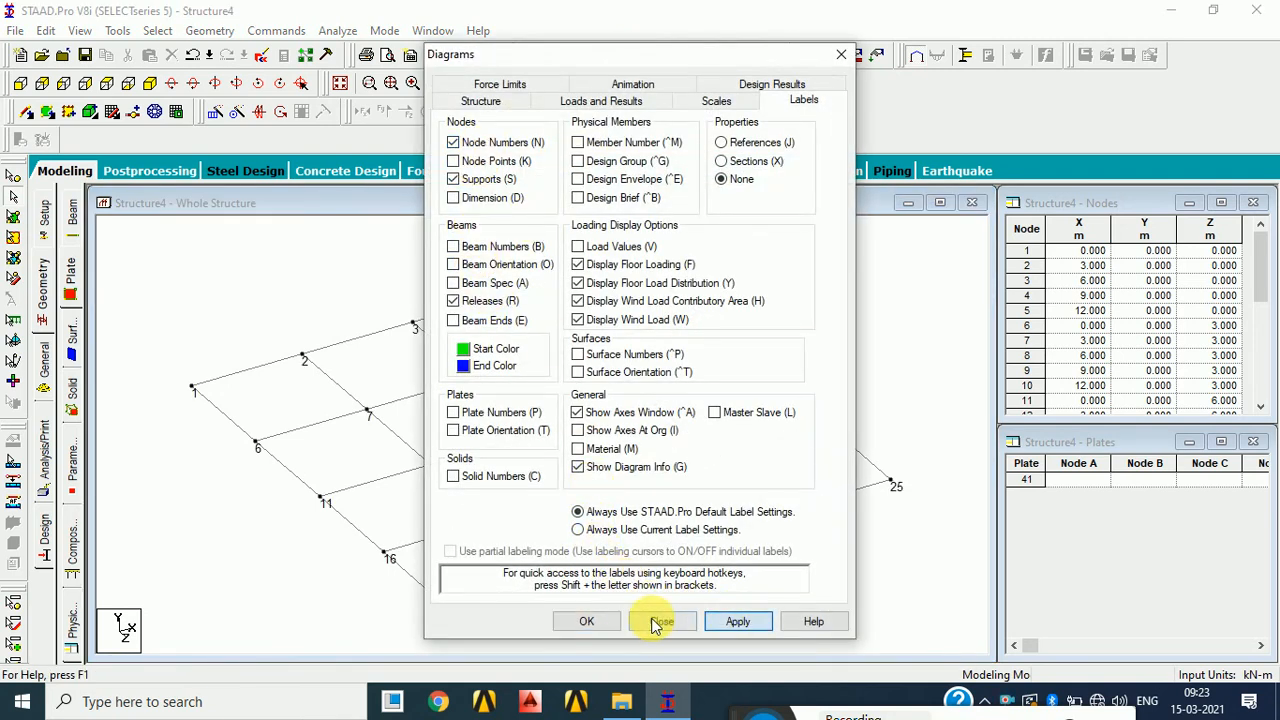
{"action": "left_click", "coordinate": [590, 619]}
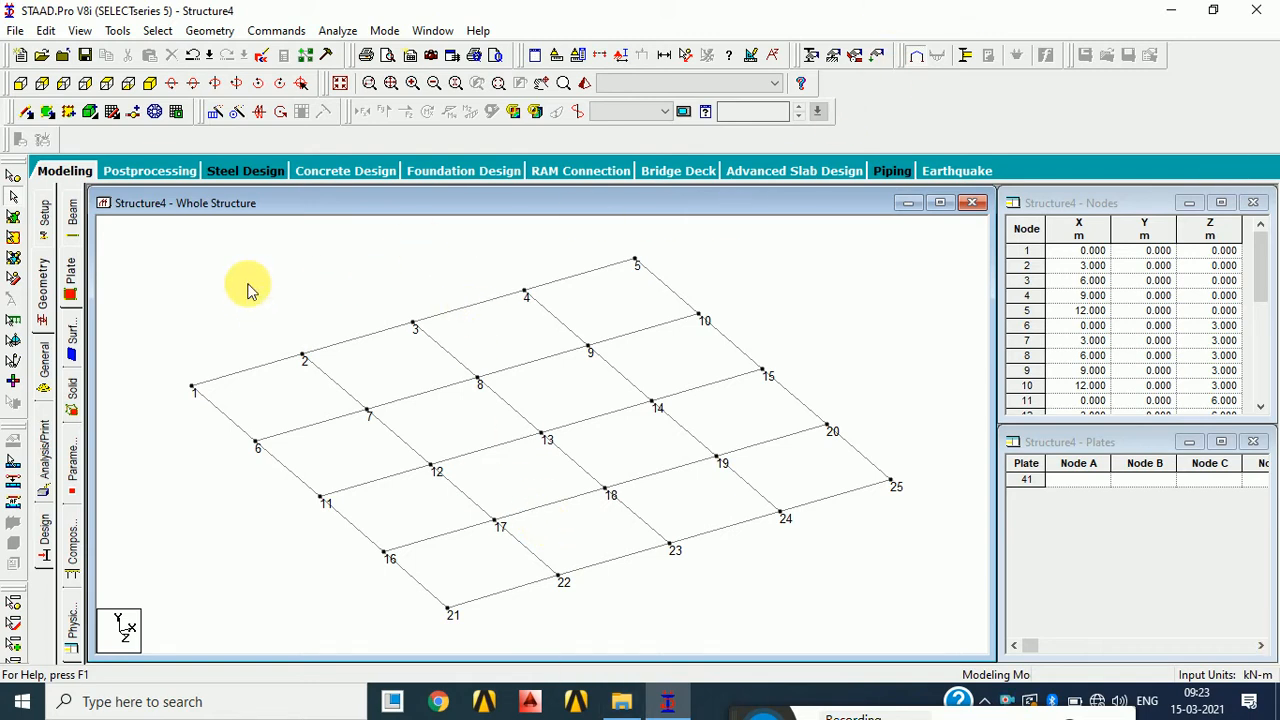
- Create a four-node plate in the corner bay of the floor grid through nodes 1, 2, 7 and 6
{"action": "left_click", "coordinate": [47, 113]}
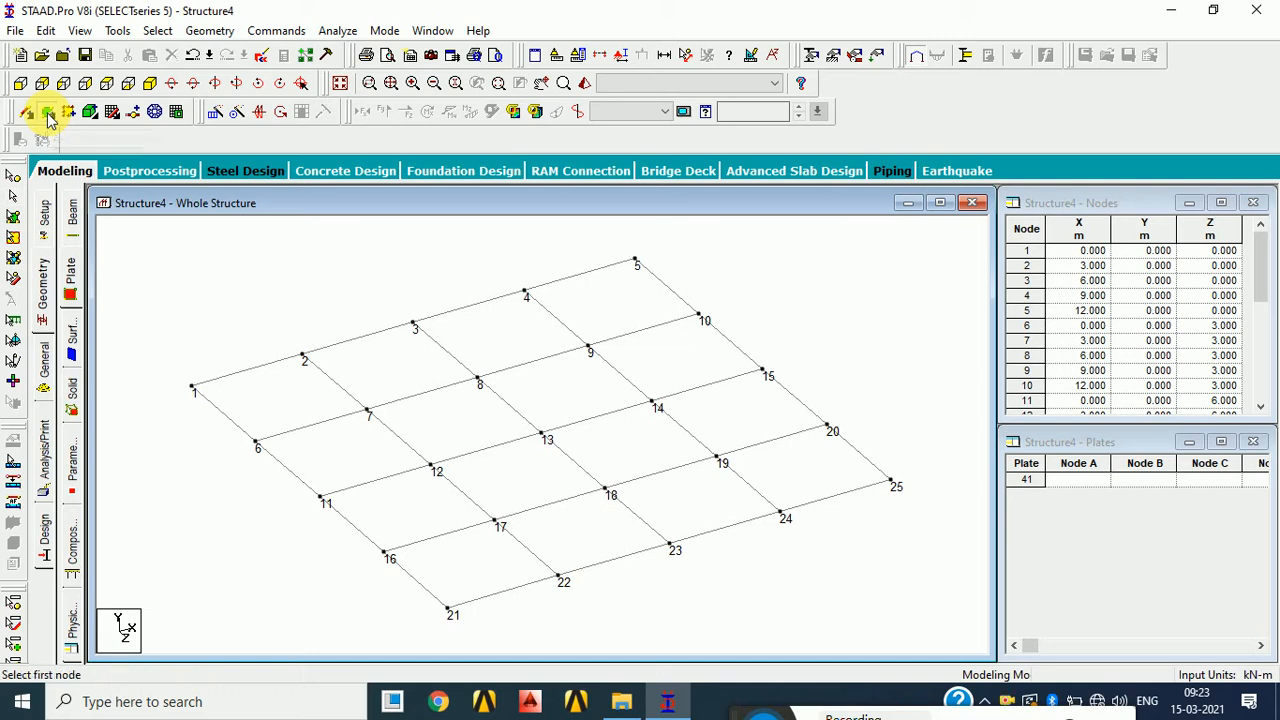
{"action": "left_click", "coordinate": [194, 387]}
{"action": "left_click", "coordinate": [303, 358]}
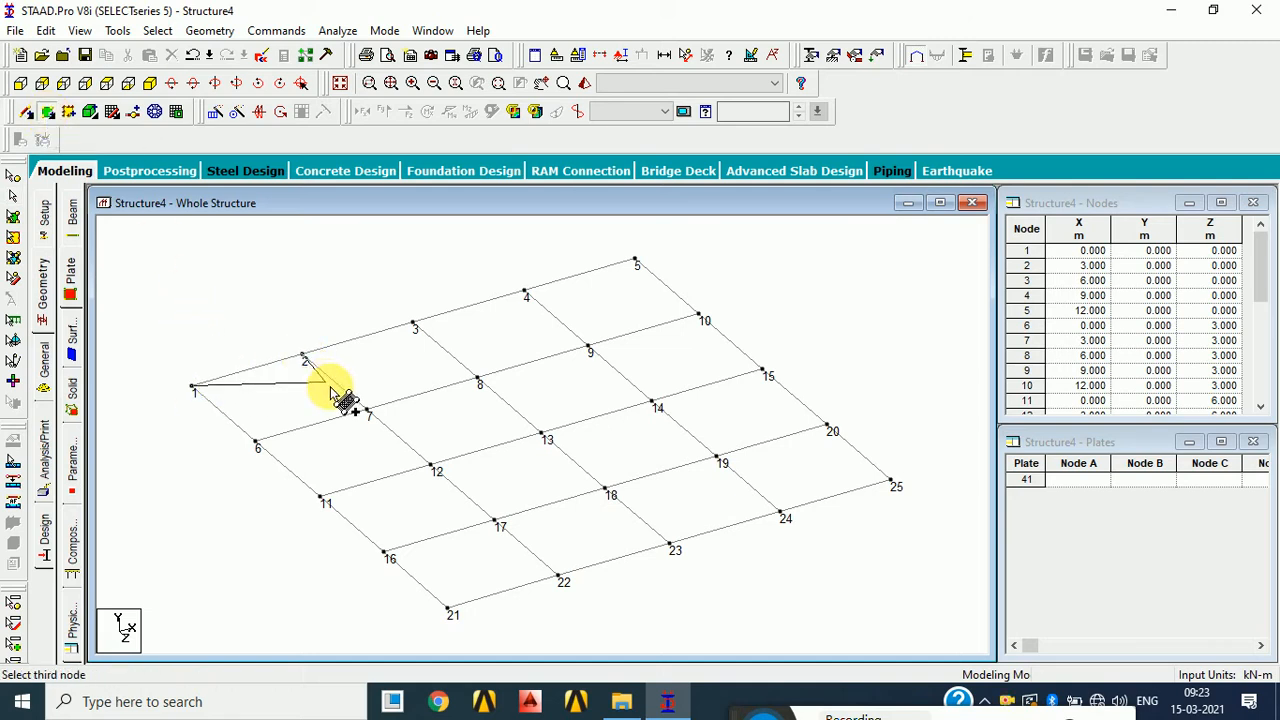
{"action": "left_click", "coordinate": [369, 411]}
{"action": "left_click", "coordinate": [257, 443]}
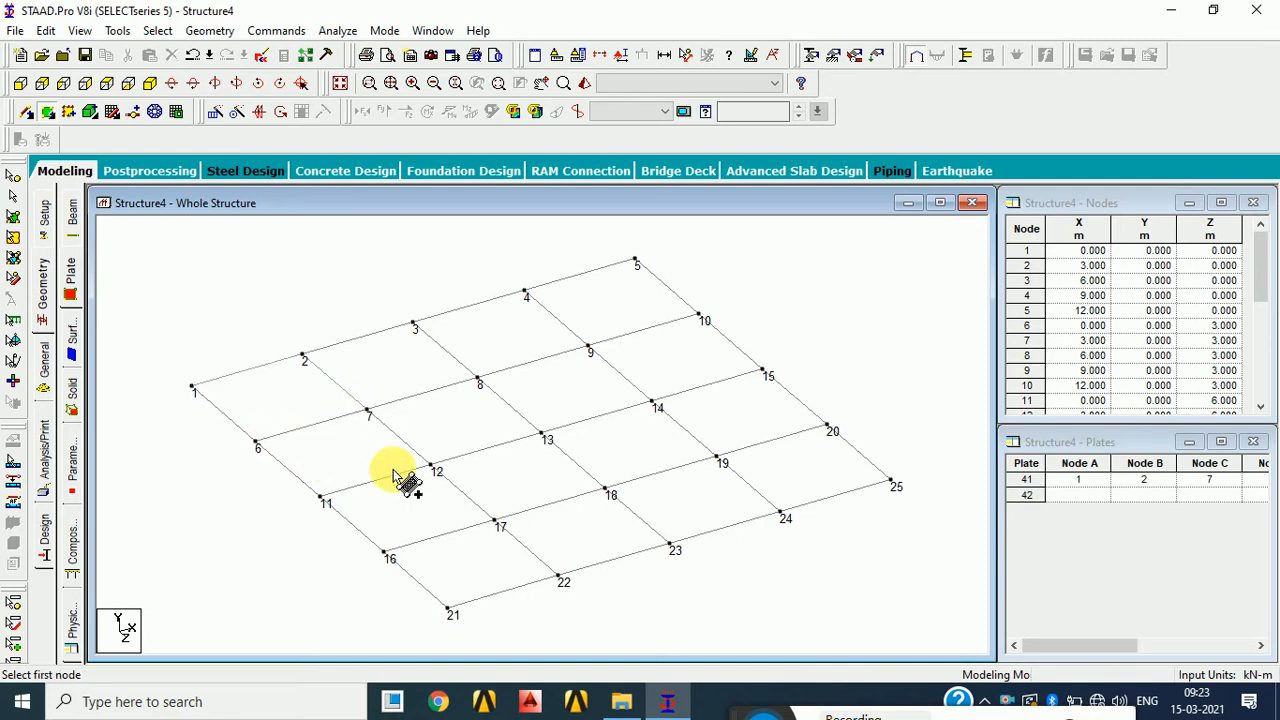
- Create a second plate spanning two bays through nodes 12, 14, 19 and 17
{"action": "left_click", "coordinate": [437, 467]}
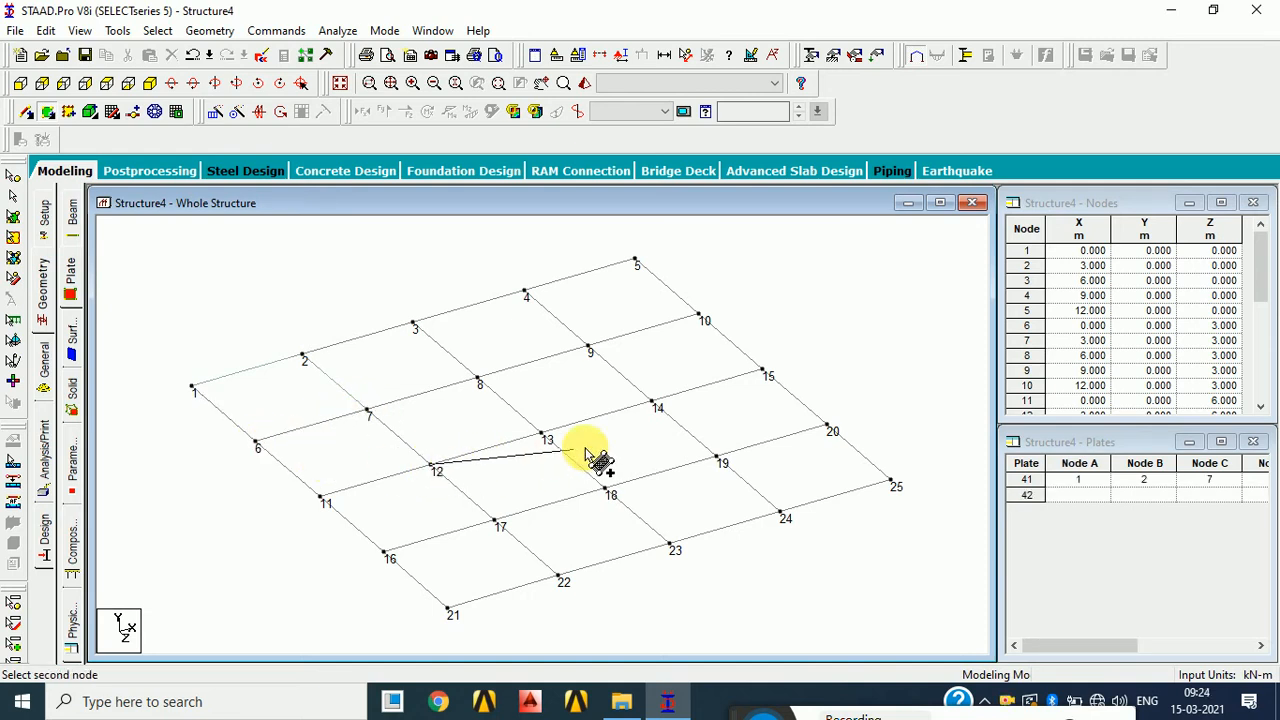
{"action": "left_click", "coordinate": [656, 408]}
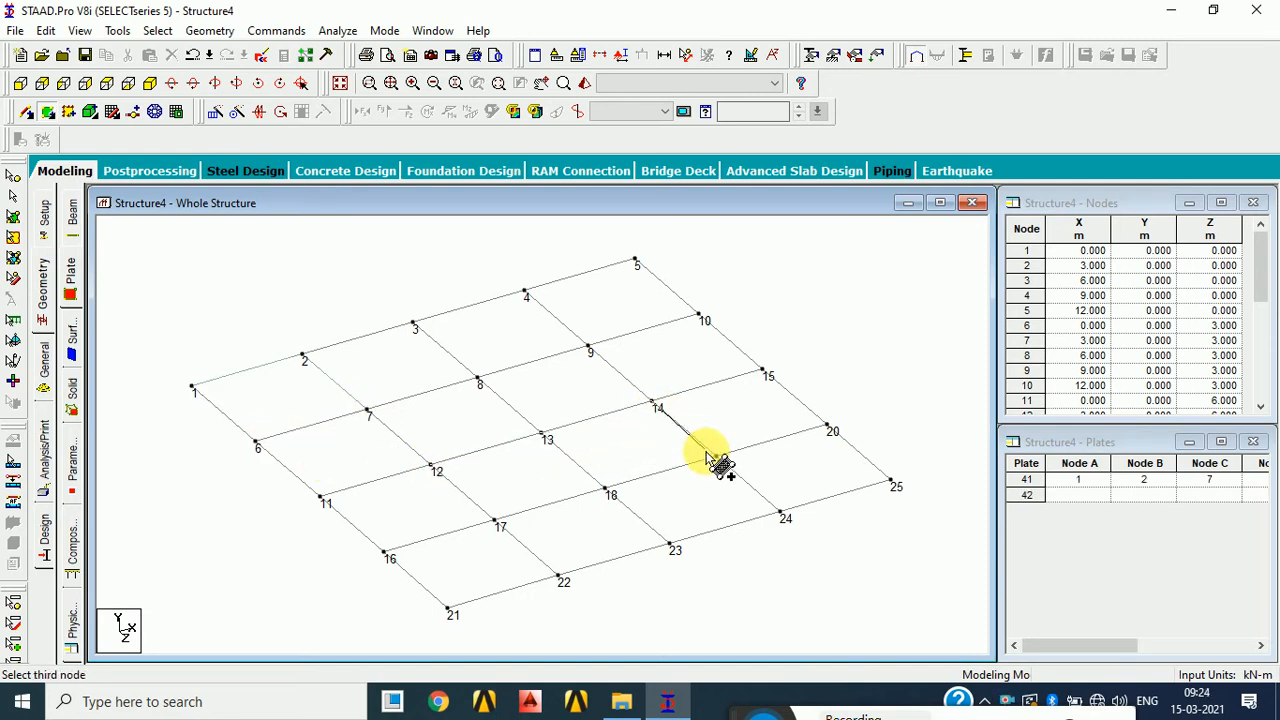
{"action": "left_click", "coordinate": [495, 521]}
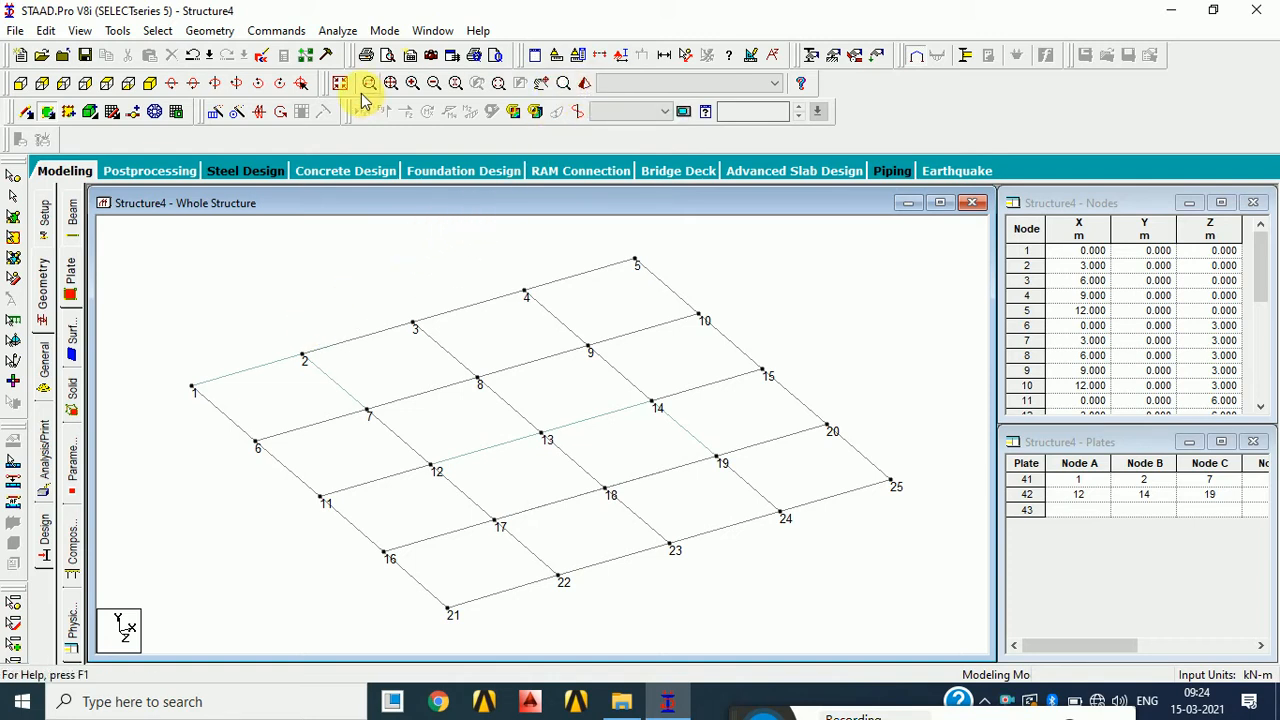
- View the two plates on the floor grid in the 3D rendered view and close it
{"action": "left_click_drag", "start_coordinate": [333, 83], "coordinate": [391, 77]}
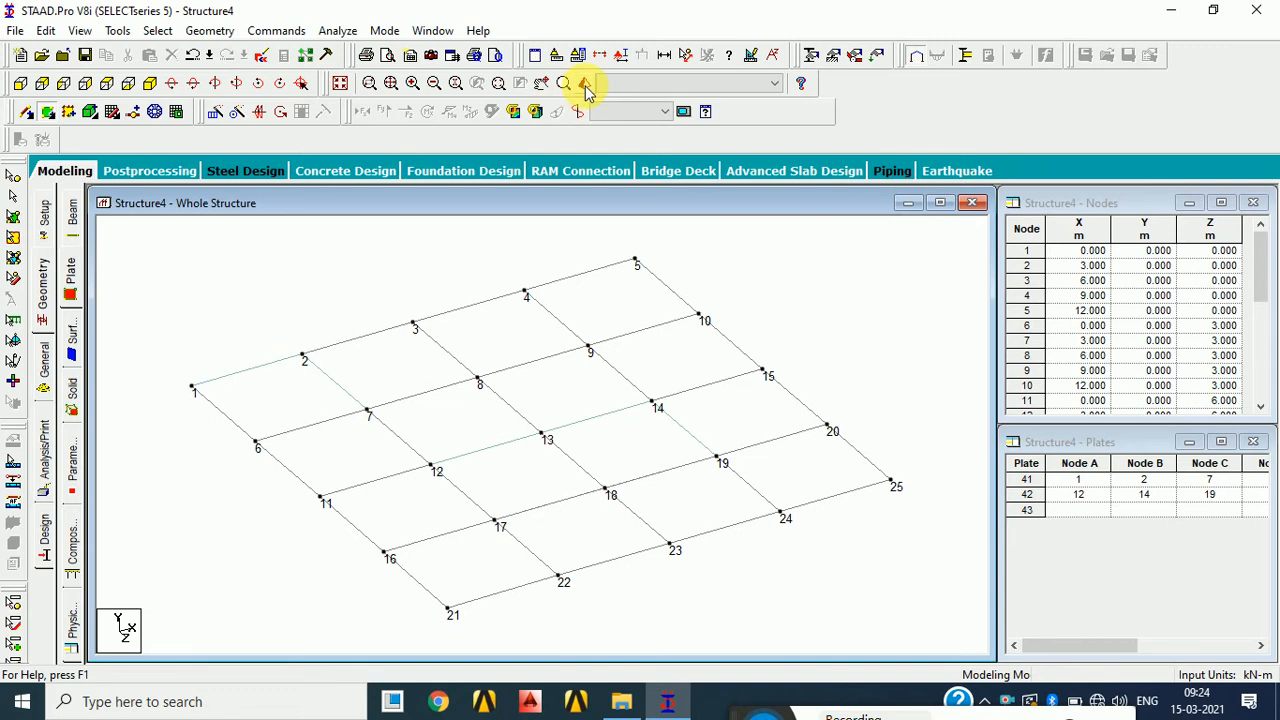
{"action": "left_click", "coordinate": [584, 83]}
{"action": "left_click_drag", "start_coordinate": [635, 381], "coordinate": [654, 361]}
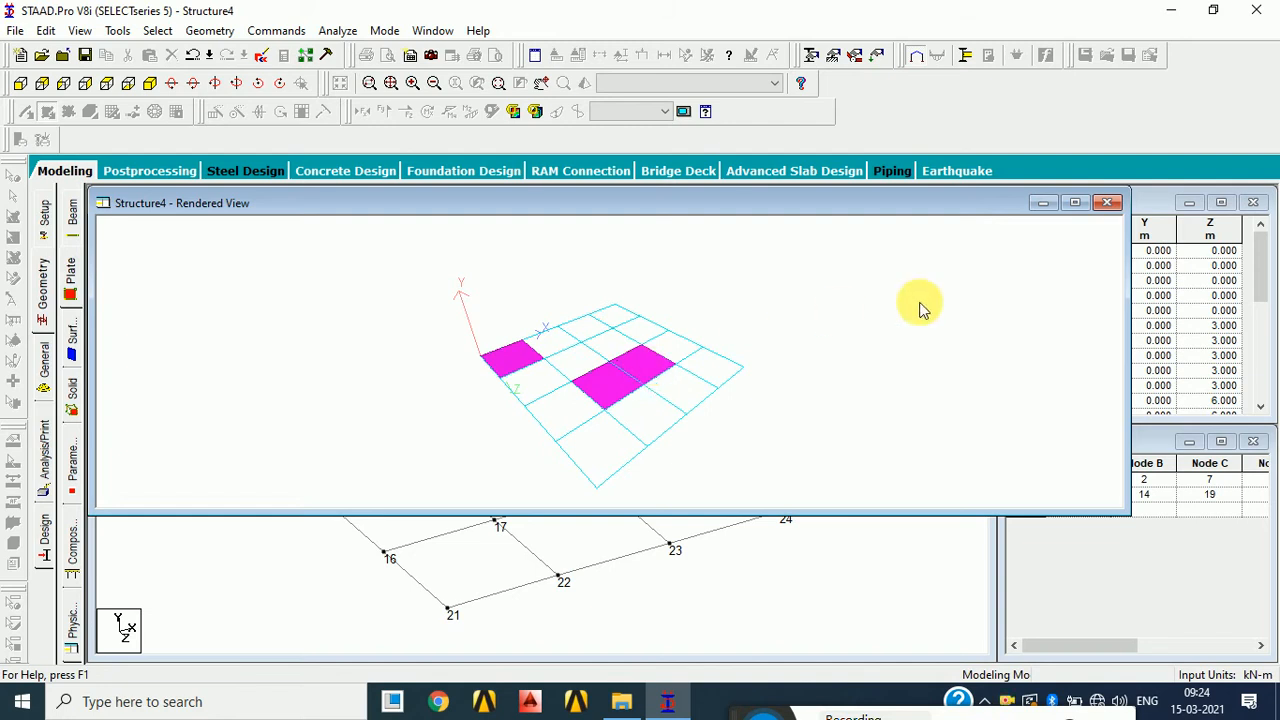
{"action": "left_click", "coordinate": [1106, 202]}
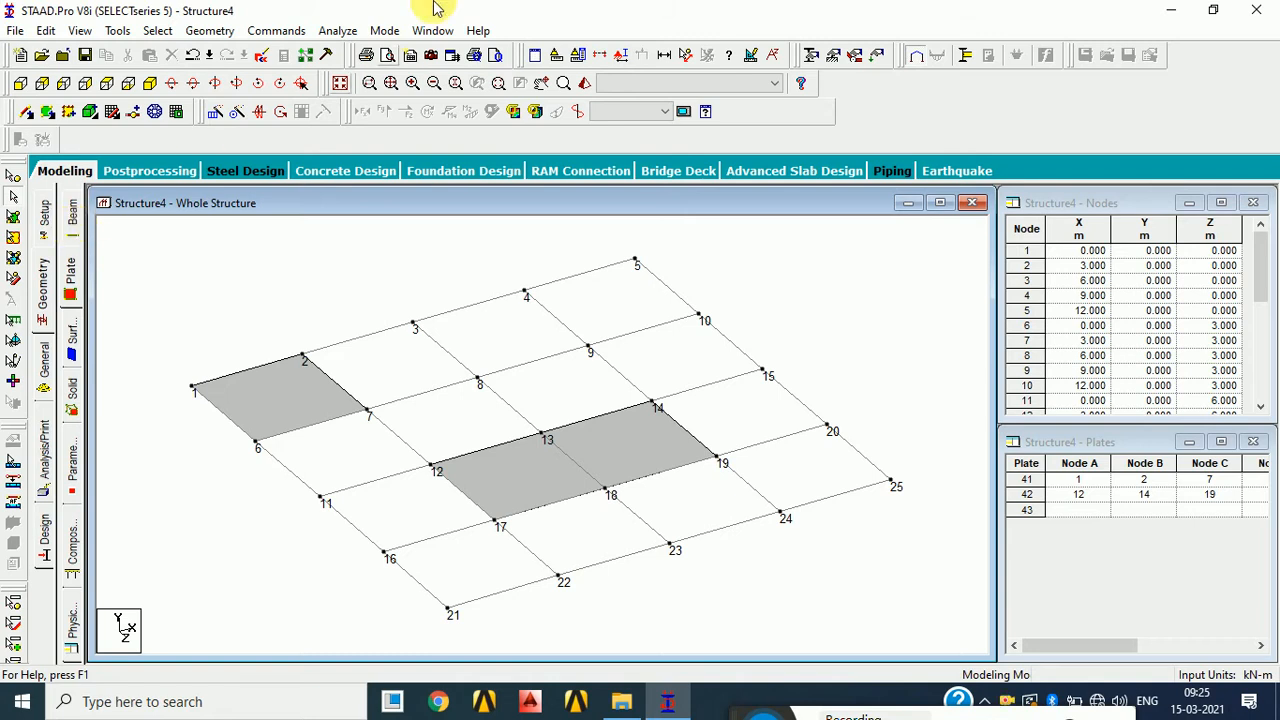
- Select all the floor grid beams and generate infill plates in the grid's remaining bays
{"action": "left_click", "coordinate": [47, 111]}
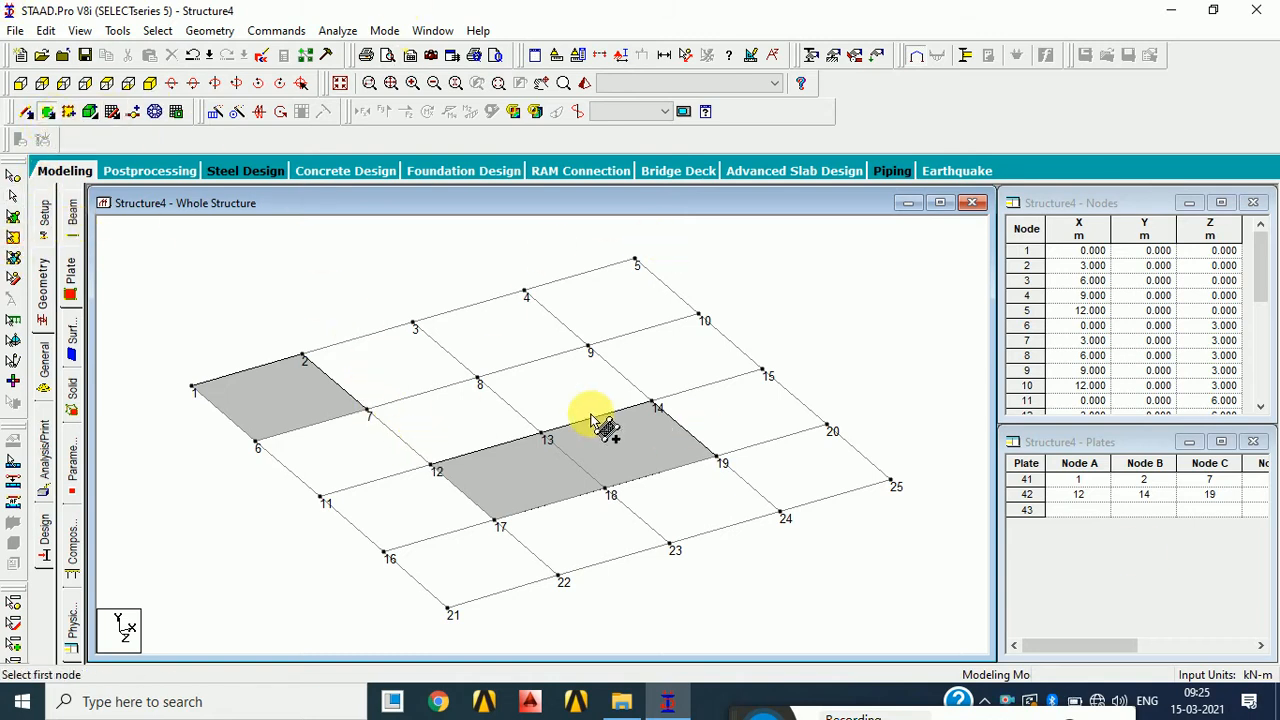
{"action": "left_click", "coordinate": [14, 197]}
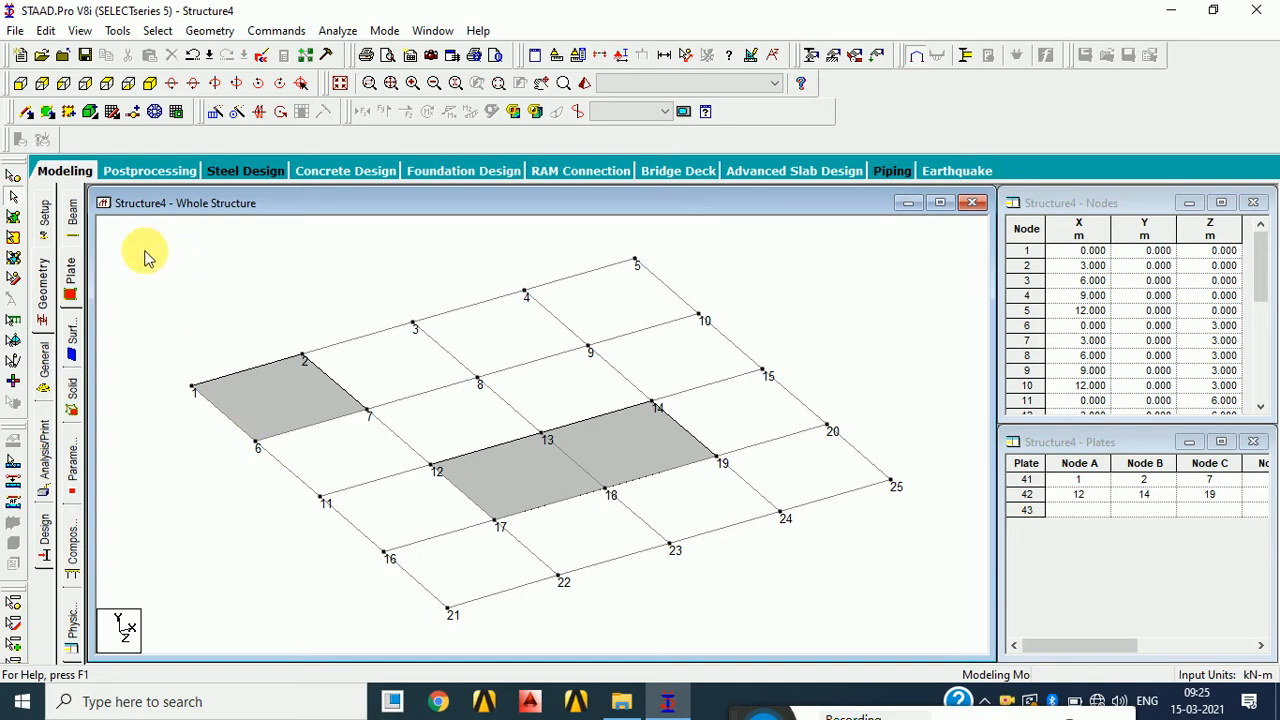
{"action": "left_click_drag", "start_coordinate": [145, 258], "coordinate": [940, 628]}
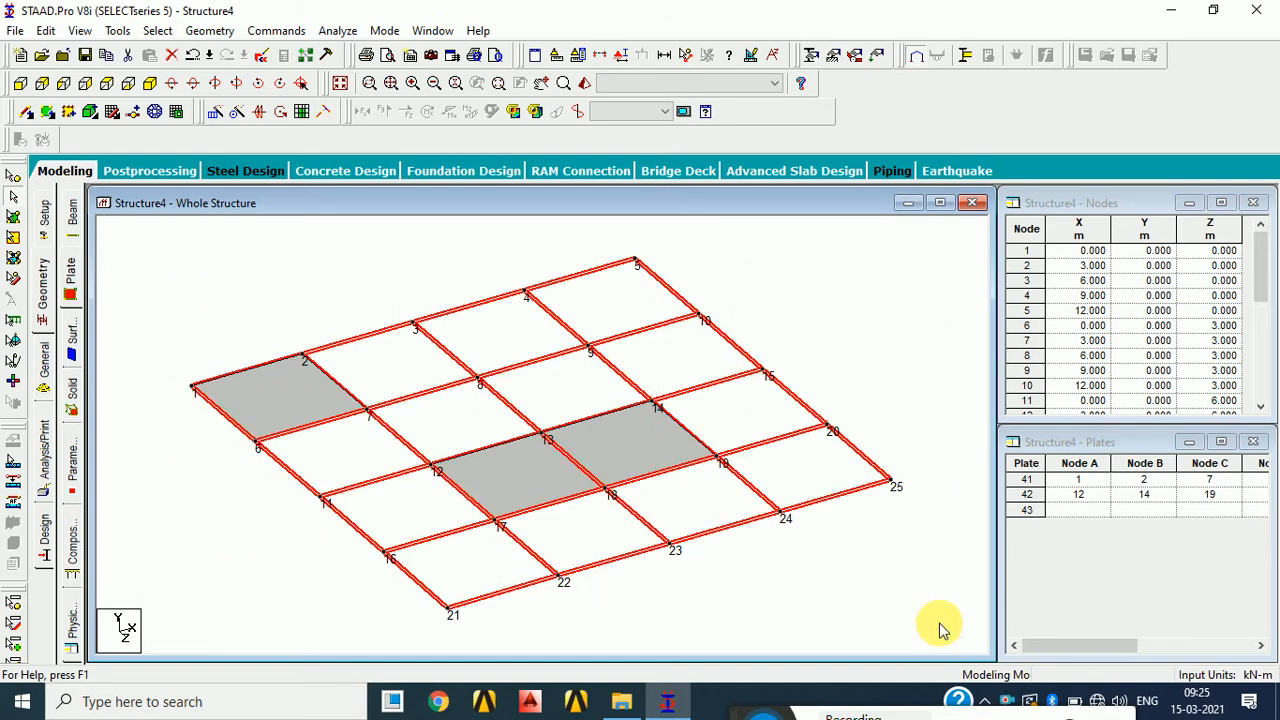
{"action": "left_click", "coordinate": [304, 116]}
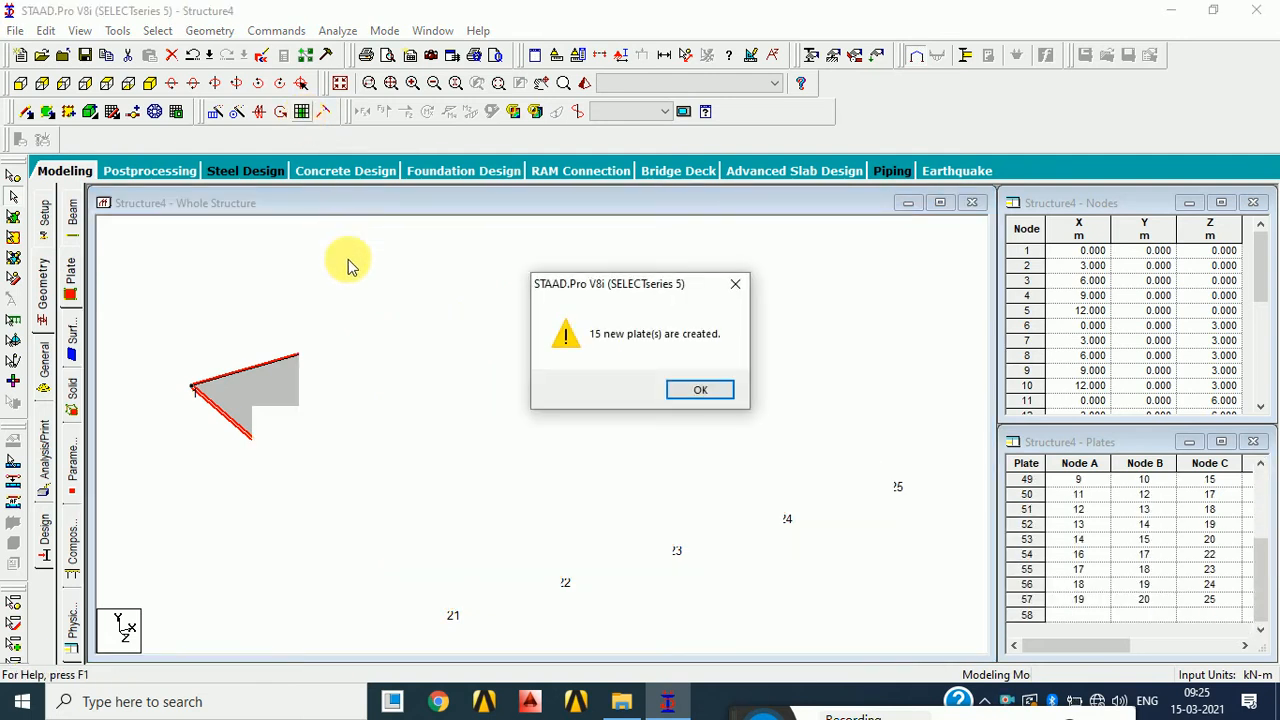
{"action": "left_click", "coordinate": [700, 392]}
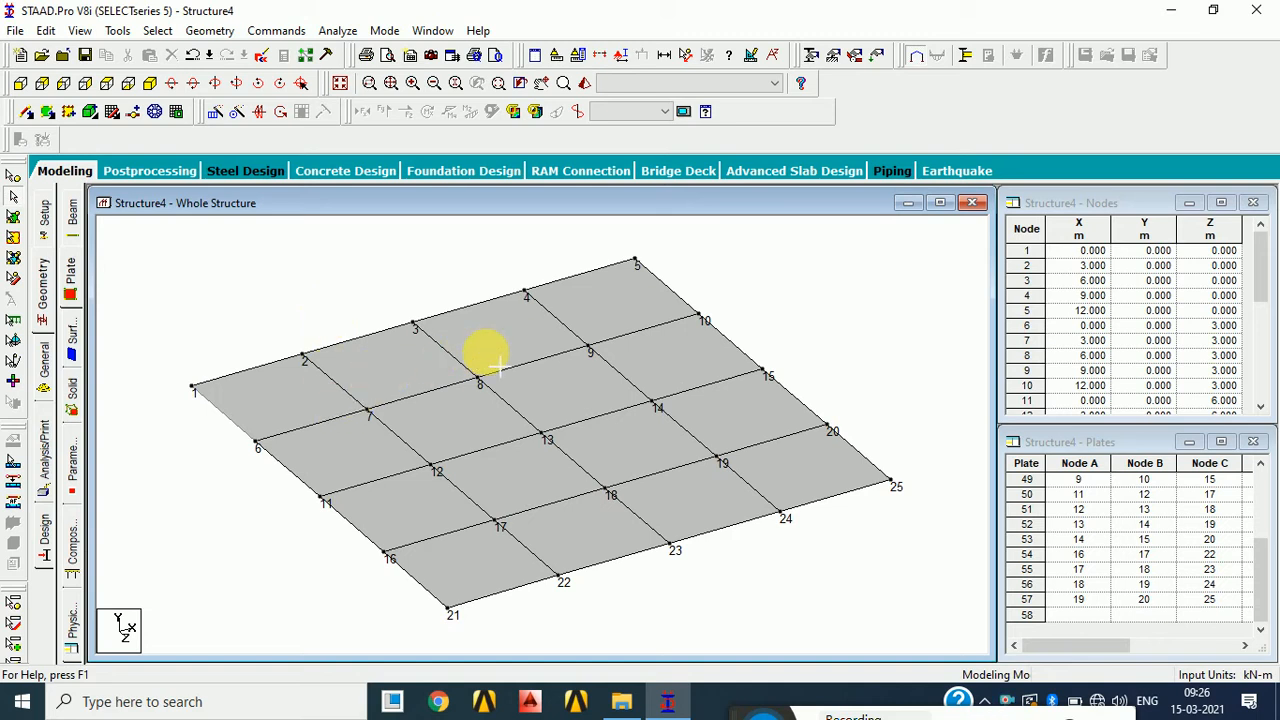
- Select individual plates of the floor grid one after another with the plates cursor, ending on plate 47
{"action": "left_click_drag", "start_coordinate": [546, 335], "coordinate": [626, 394]}
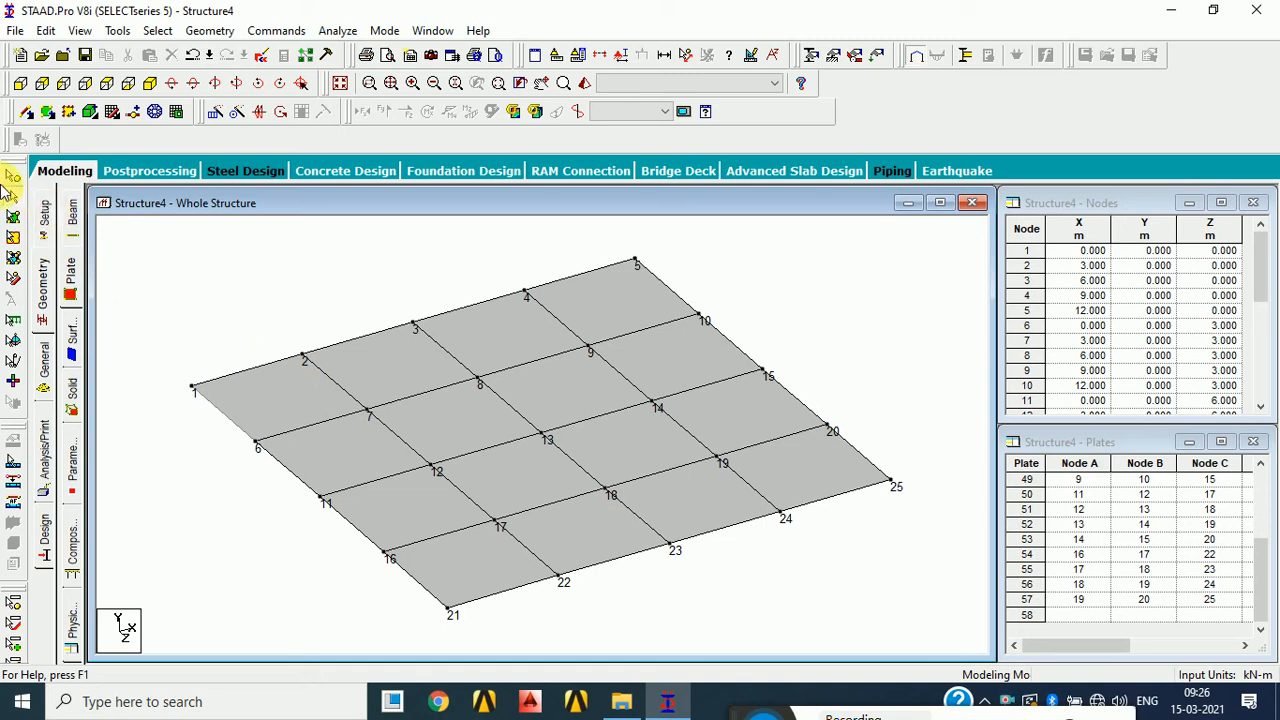
{"action": "left_click", "coordinate": [13, 216]}
{"action": "left_click", "coordinate": [305, 392]}
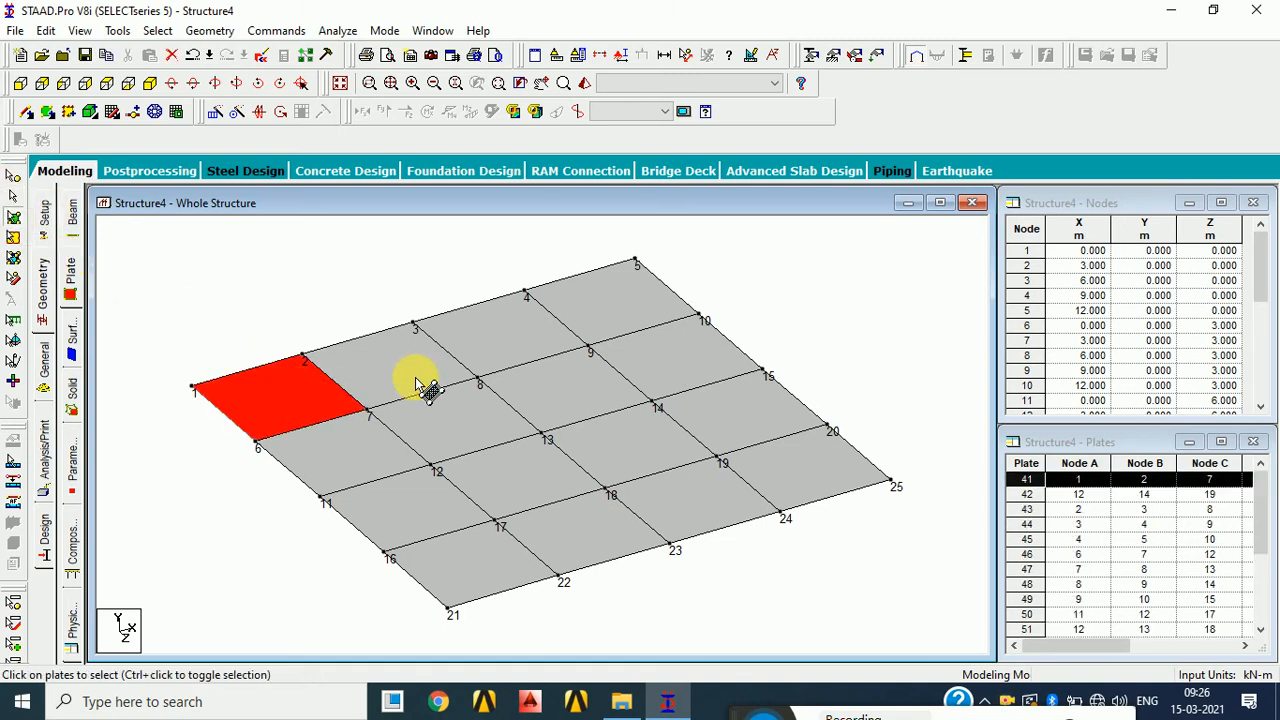
{"action": "left_click", "coordinate": [410, 390]}
{"action": "left_click", "coordinate": [497, 355]}
{"action": "left_click", "coordinate": [625, 330]}
{"action": "left_click", "coordinate": [682, 370]}
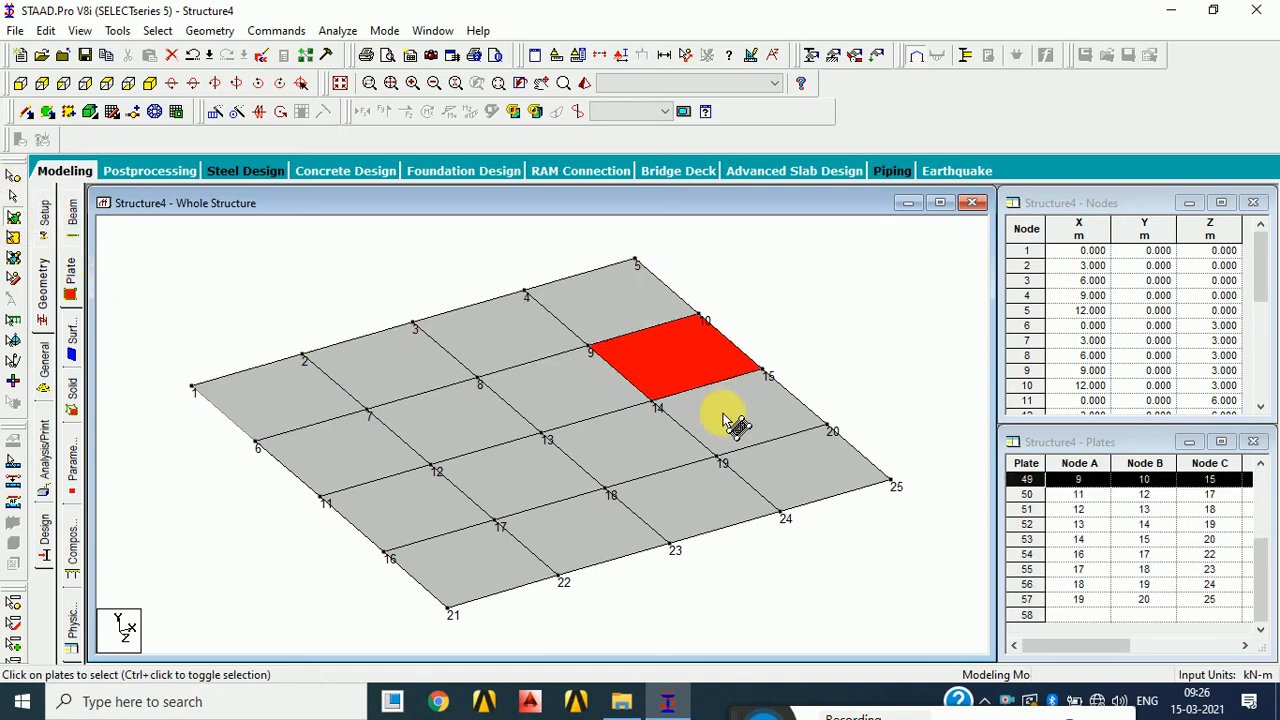
{"action": "left_click", "coordinate": [730, 420]}
{"action": "left_click", "coordinate": [785, 478]}
{"action": "left_click", "coordinate": [672, 510]}
{"action": "left_click", "coordinate": [588, 515]}
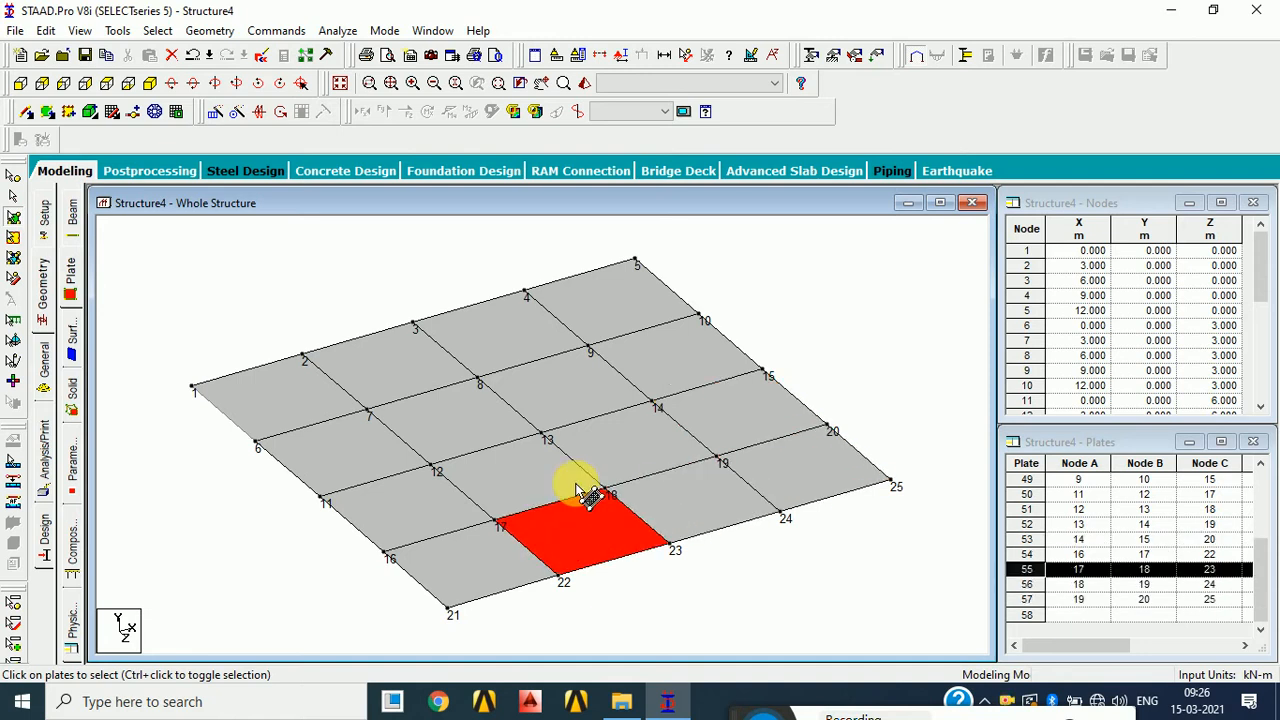
{"action": "left_click", "coordinate": [491, 414]}
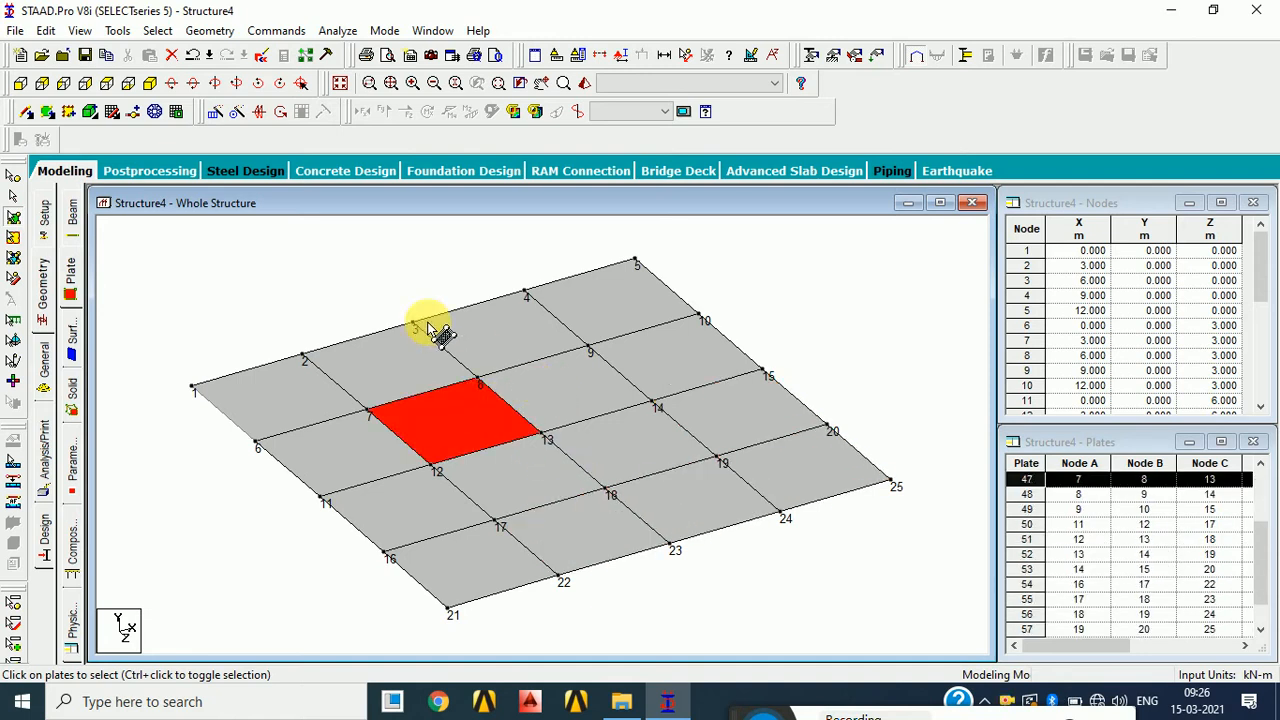
- Select nodes 2, 3, 4 and 5 along the grid edge one after another with the nodes cursor
{"action": "left_click", "coordinate": [13, 175]}
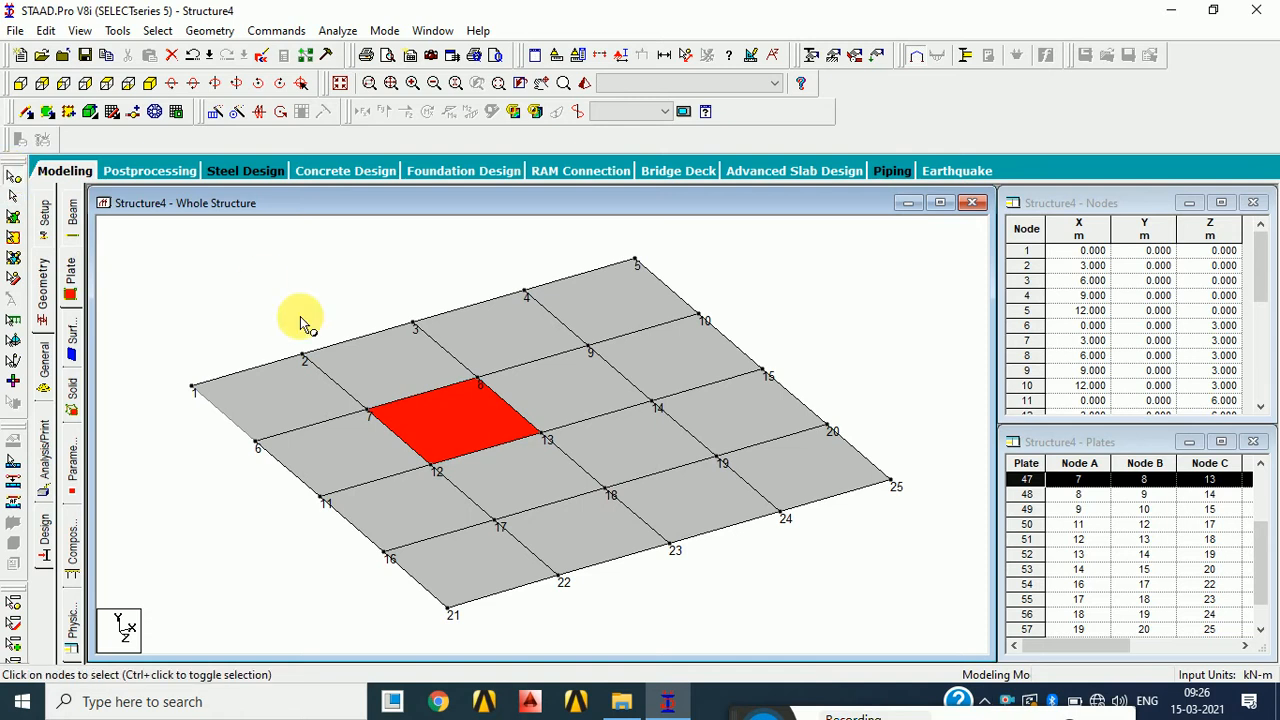
{"action": "left_click", "coordinate": [304, 358]}
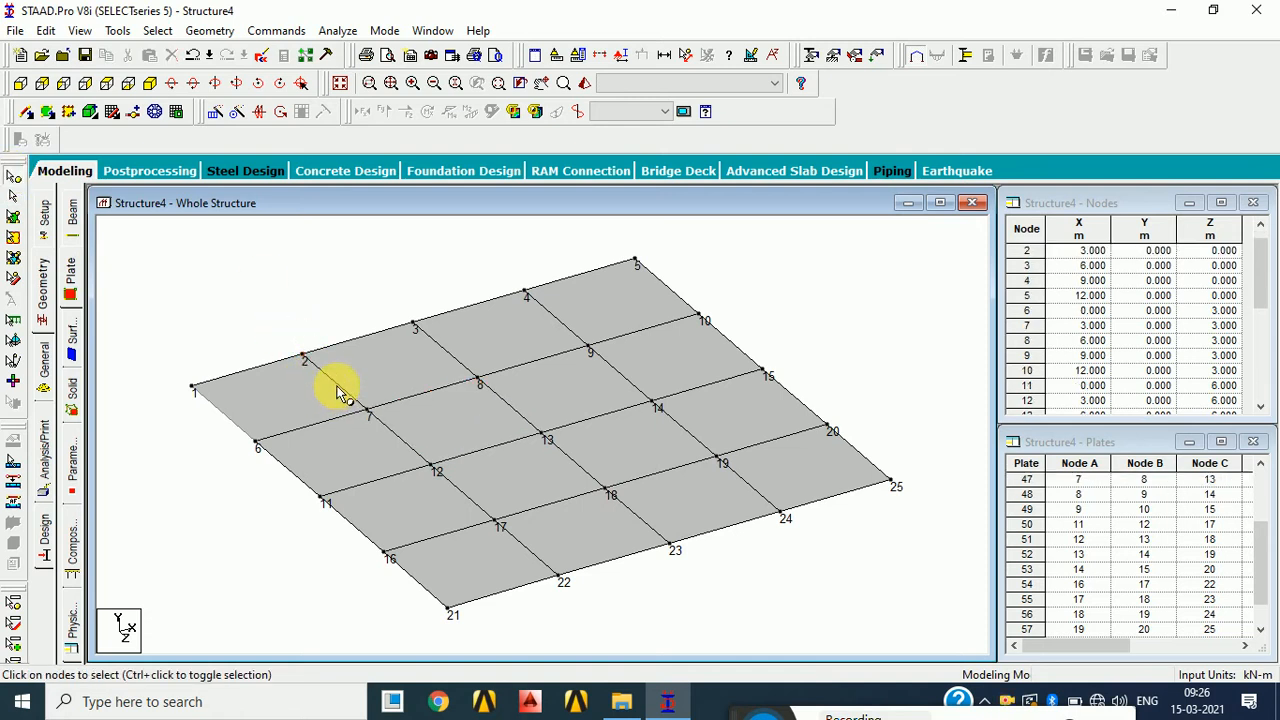
{"action": "left_click_drag", "start_coordinate": [372, 278], "coordinate": [440, 346]}
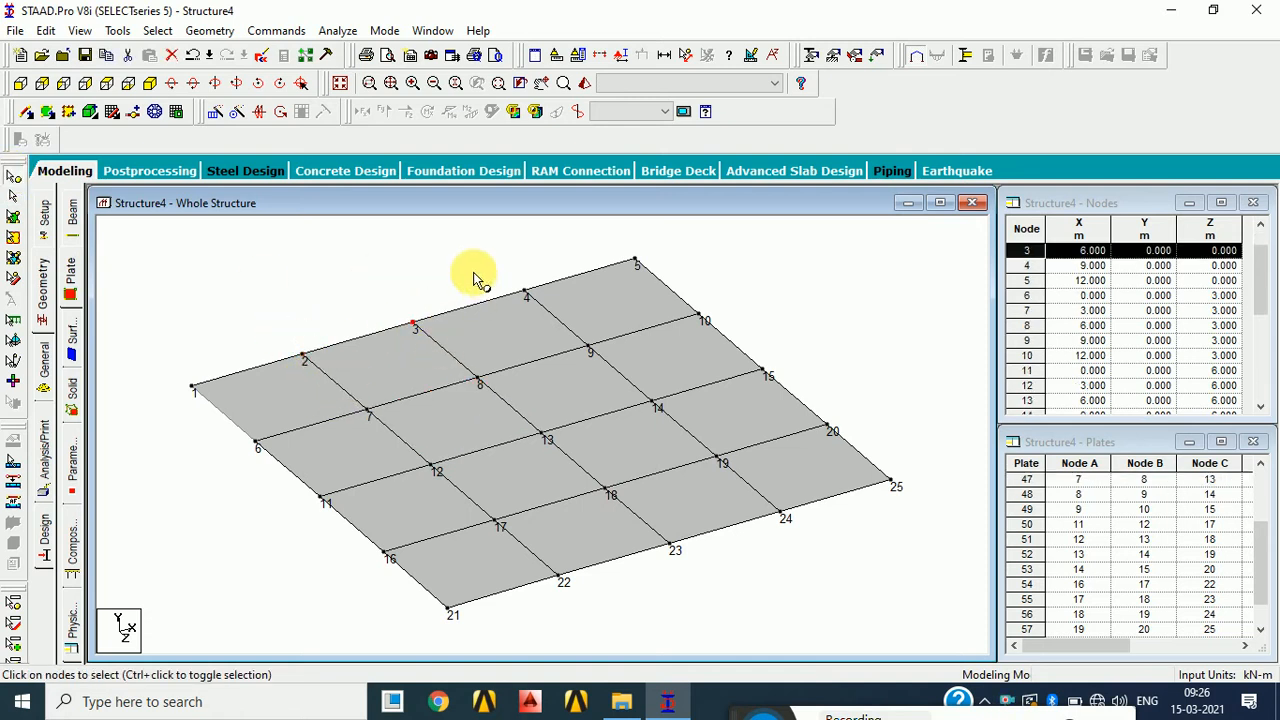
{"action": "left_click_drag", "start_coordinate": [484, 270], "coordinate": [548, 306]}
{"action": "left_click_drag", "start_coordinate": [598, 242], "coordinate": [672, 270]}
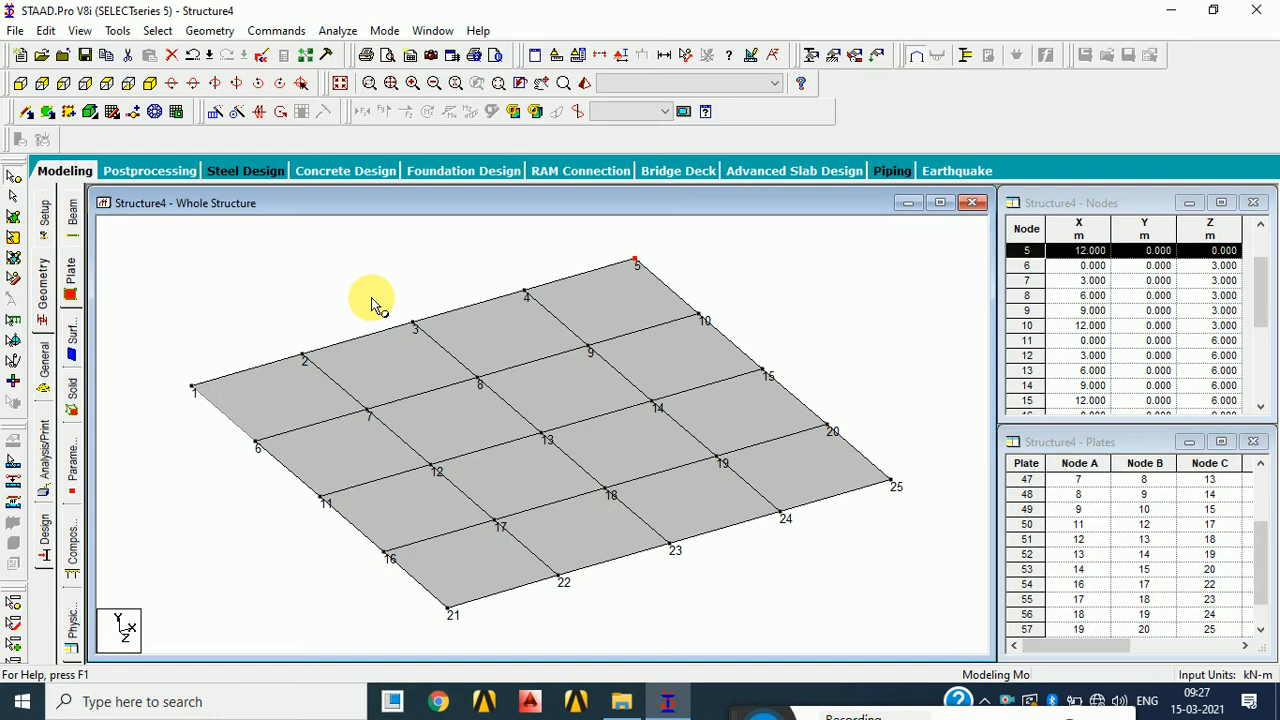
- Window-select the nodes, beams and plates around nodes 1 to 18 with the geometry cursor, and clear the selection
{"action": "left_click", "coordinate": [12, 283]}
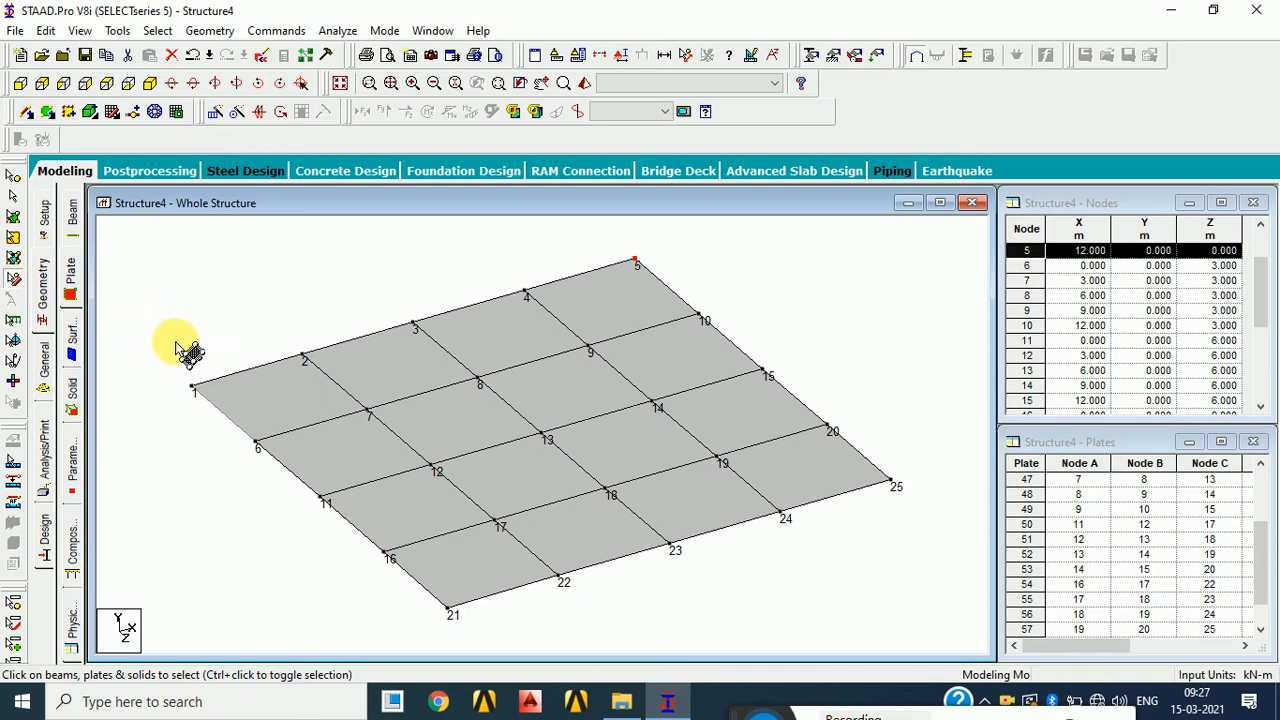
{"action": "left_click_drag", "start_coordinate": [184, 346], "coordinate": [609, 494]}
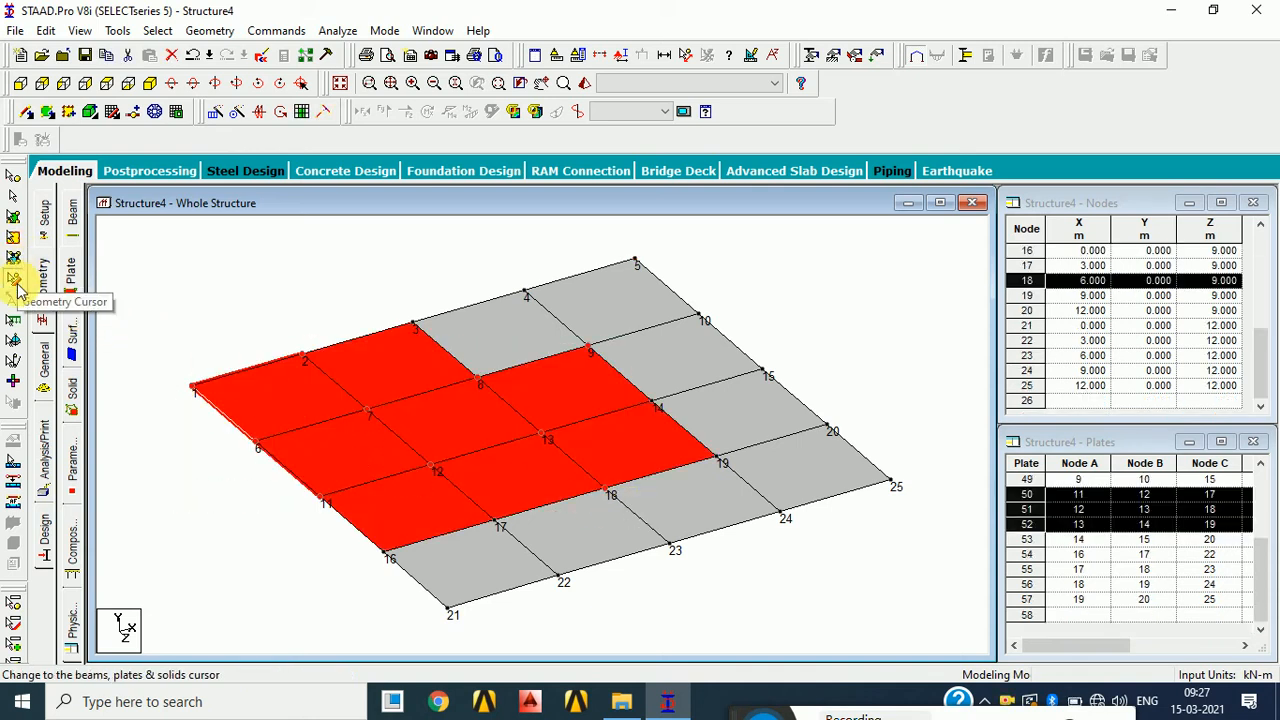
{"action": "left_click", "coordinate": [13, 176]}
{"action": "left_click", "coordinate": [174, 288]}
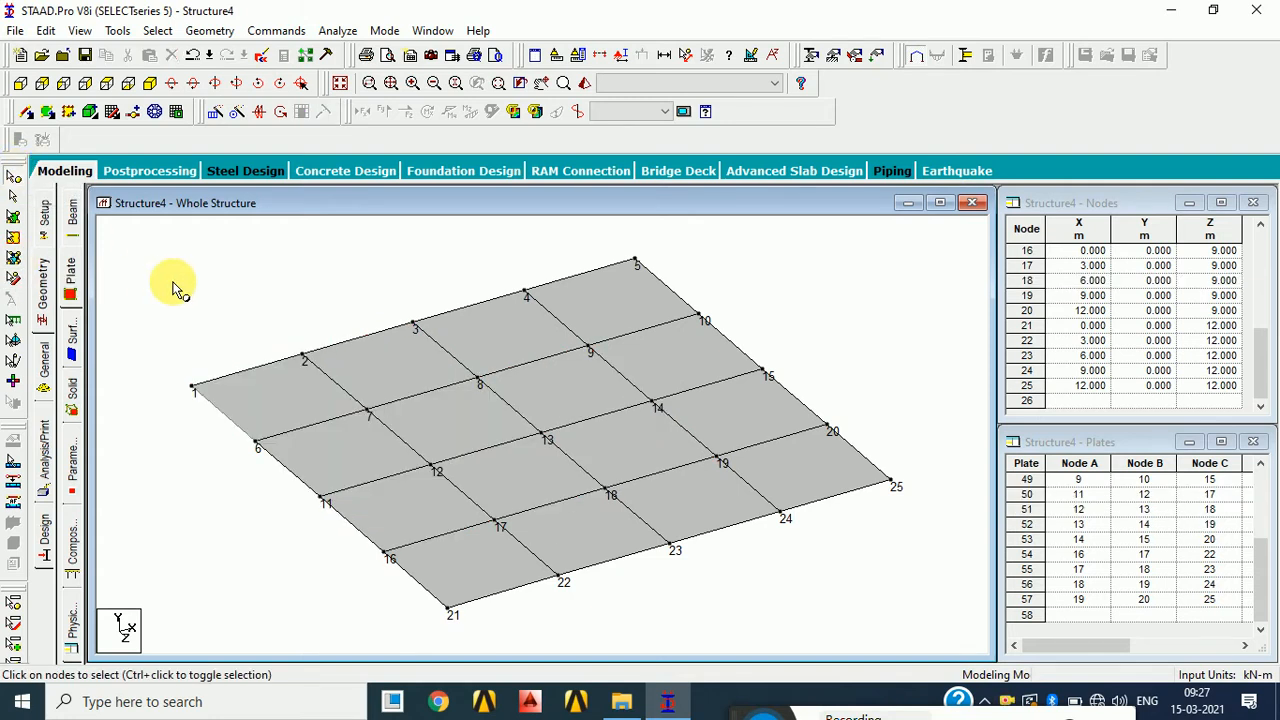
- Look at the General section properties page, return to the Beam geometry page and decline the auto save
{"action": "middle_click_drag", "start_coordinate": [283, 369], "coordinate": [256, 342]}
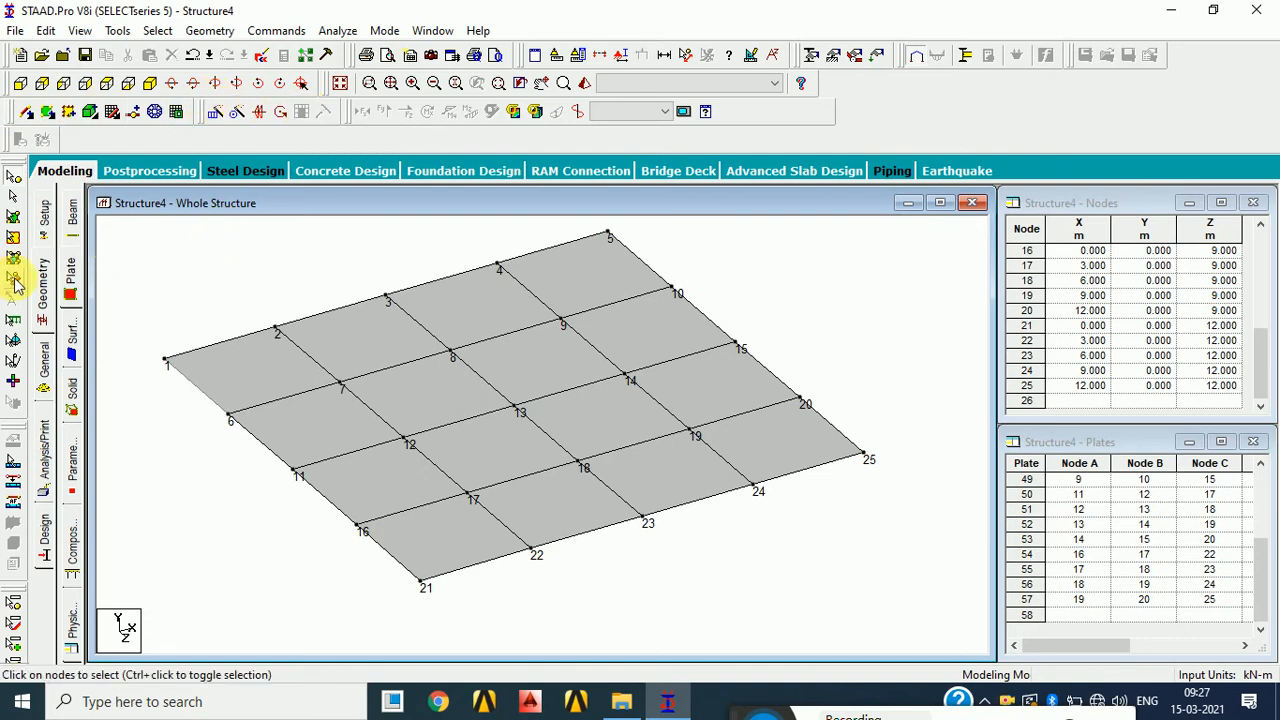
{"action": "left_click", "coordinate": [46, 375]}
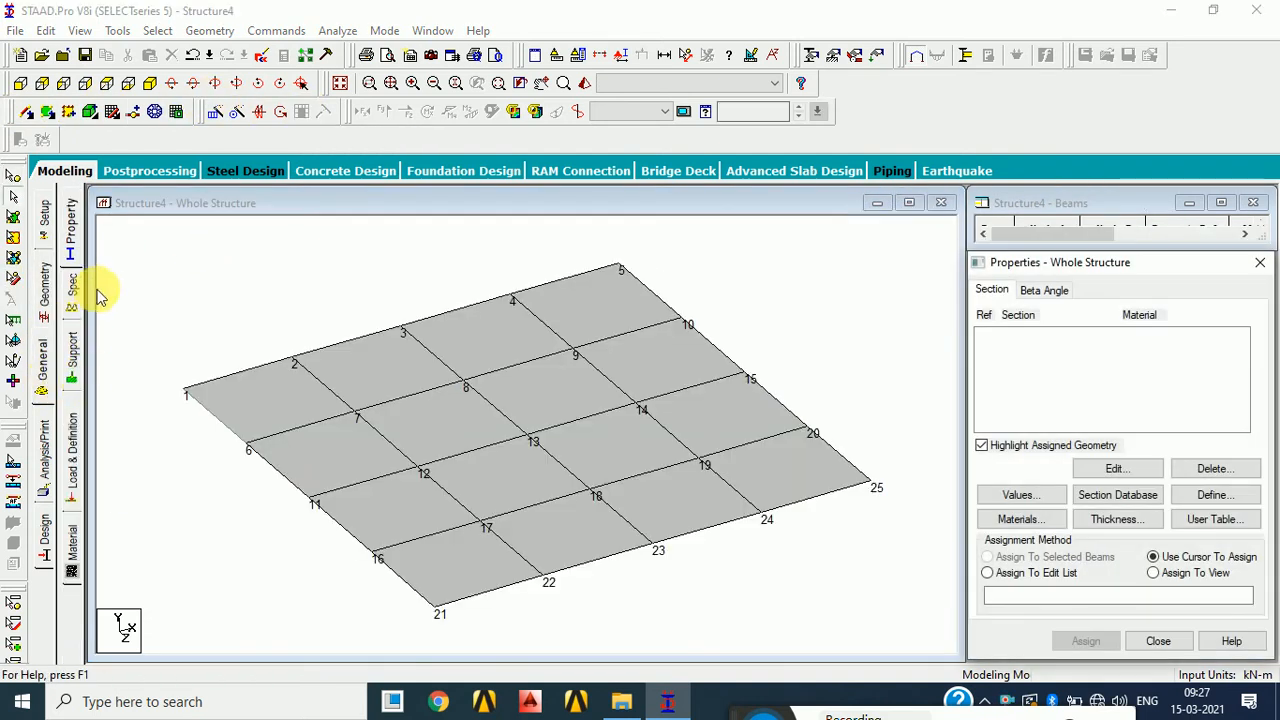
{"action": "left_click", "coordinate": [45, 288]}
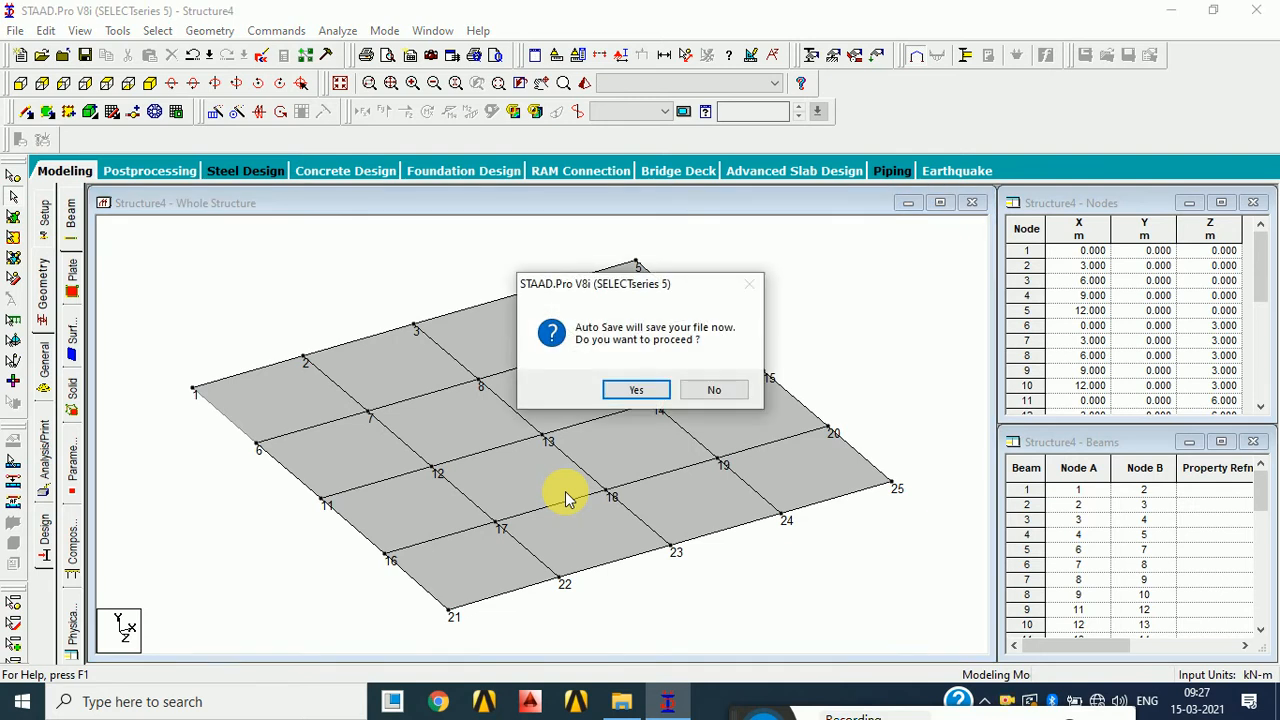
{"action": "left_click", "coordinate": [714, 392]}
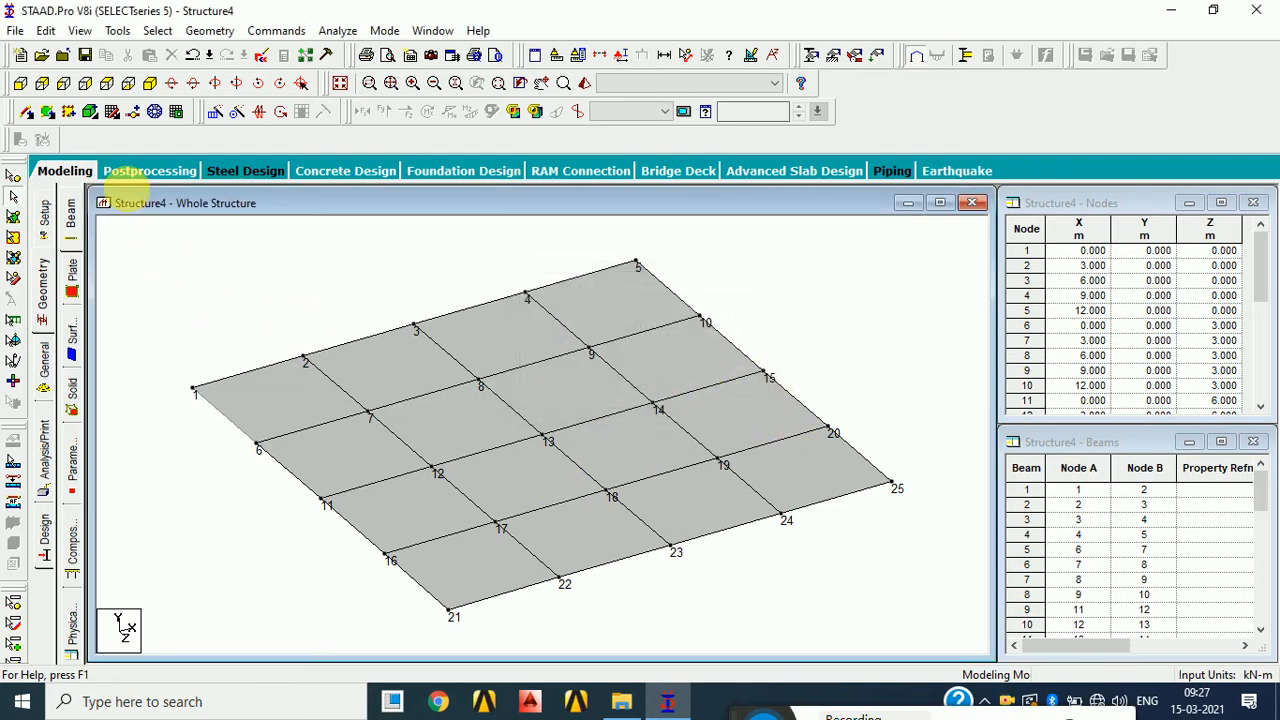
- Save Structure4 and create the new file Structure5 in metres and kilonewtons, dismissing the default Snap Node/Beam grid
{"action": "left_click", "coordinate": [20, 55]}
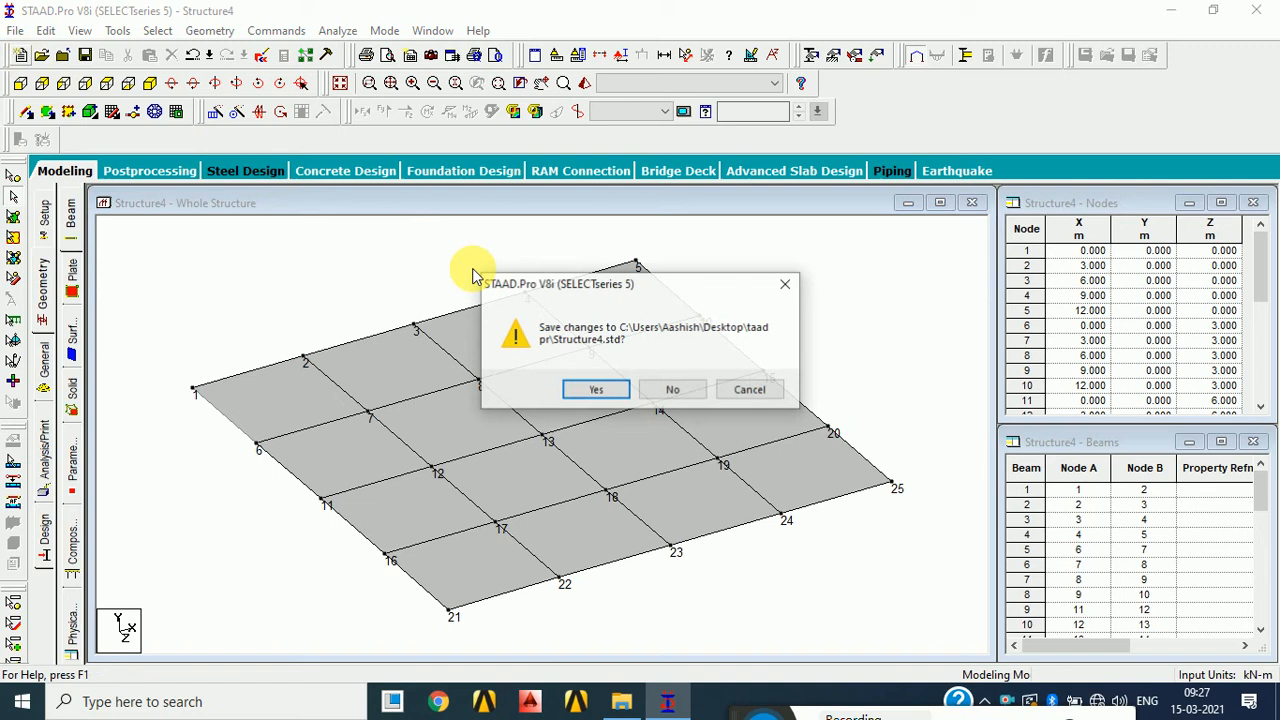
{"action": "left_click", "coordinate": [608, 393]}
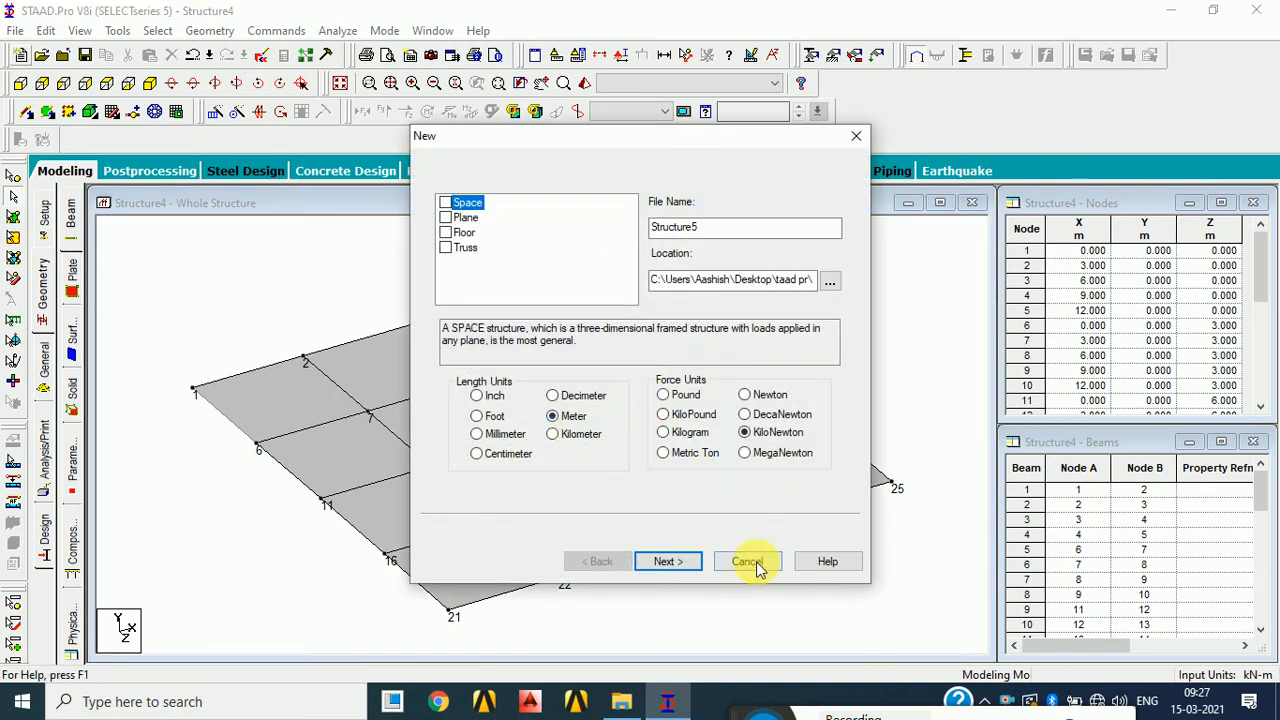
{"action": "left_click", "coordinate": [670, 563]}
{"action": "left_click", "coordinate": [662, 561]}
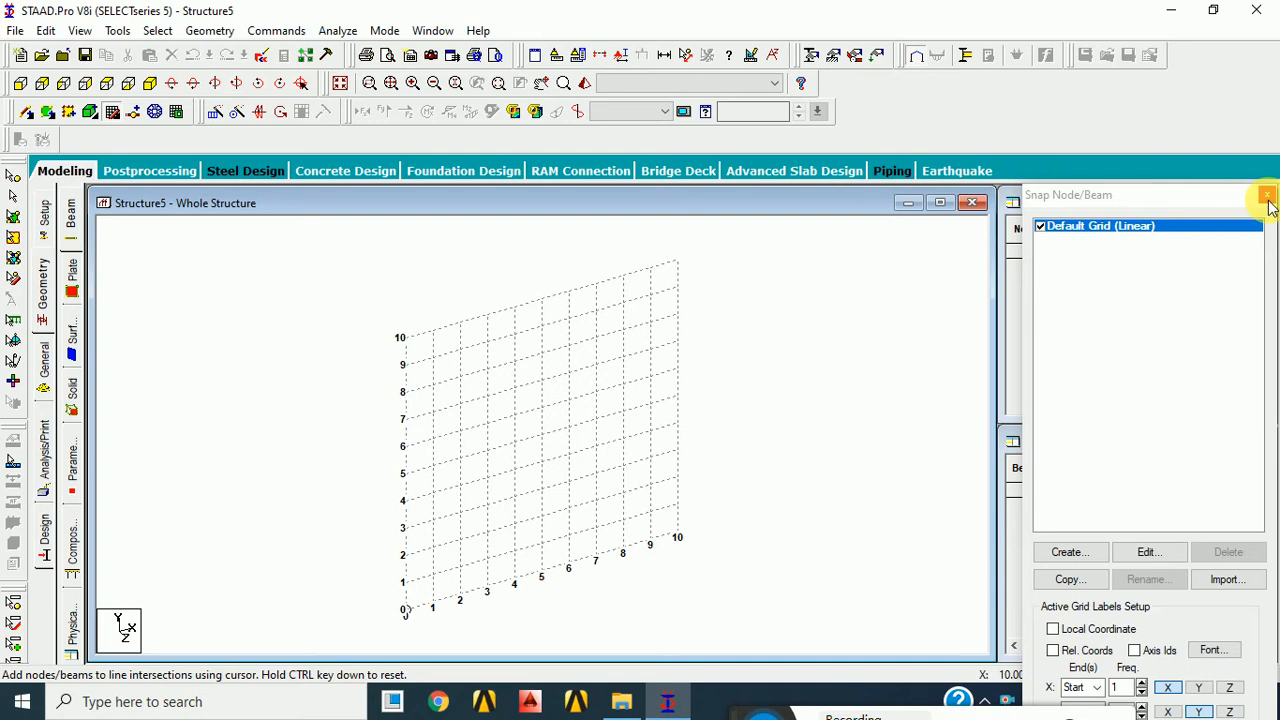
{"action": "left_click", "coordinate": [1266, 196]}
- Create node 1 at the origin by entering X 0 m in the node coordinates
{"action": "left_click", "coordinate": [1078, 253]}
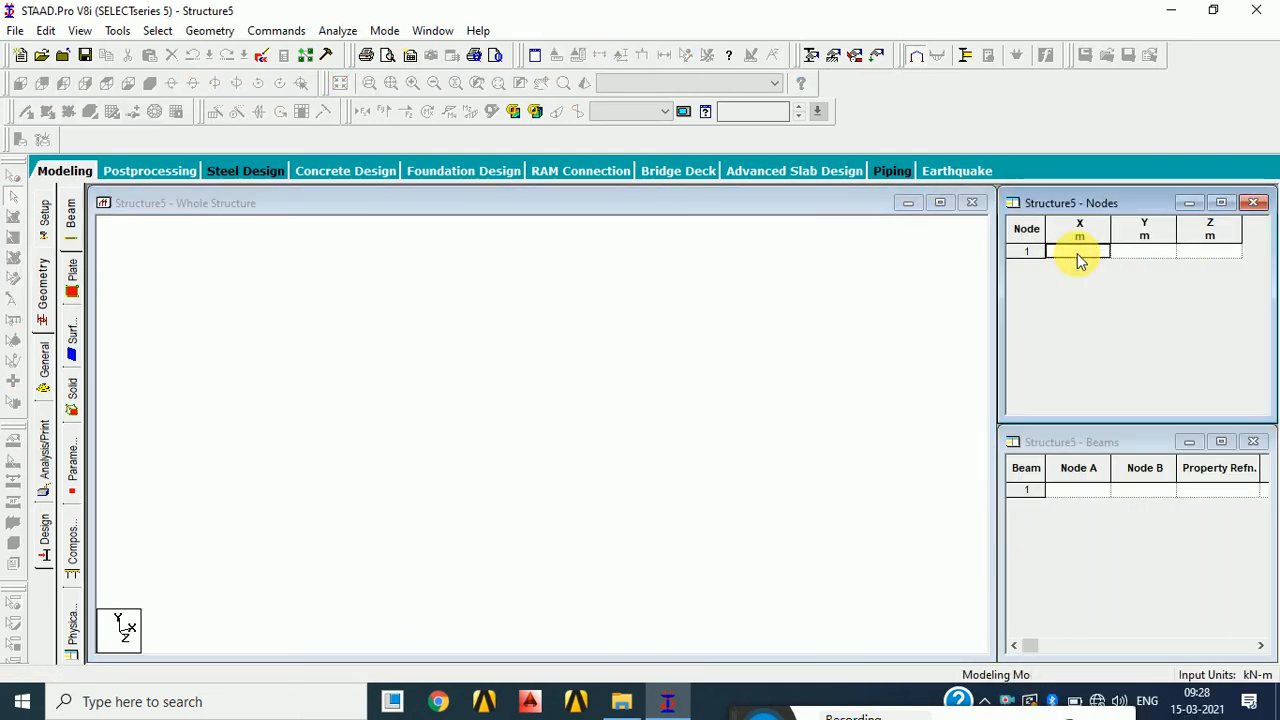
{"action": "type", "text": "0"}
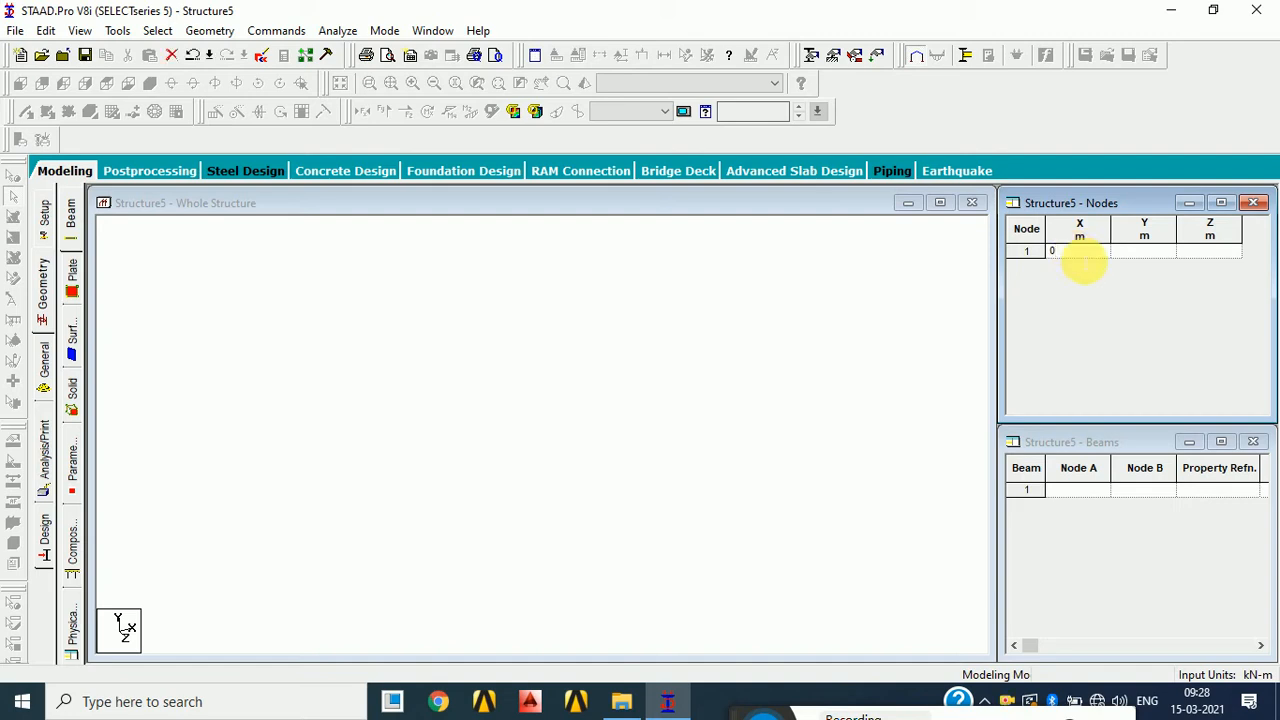
{"action": "key", "text": "Tab"}
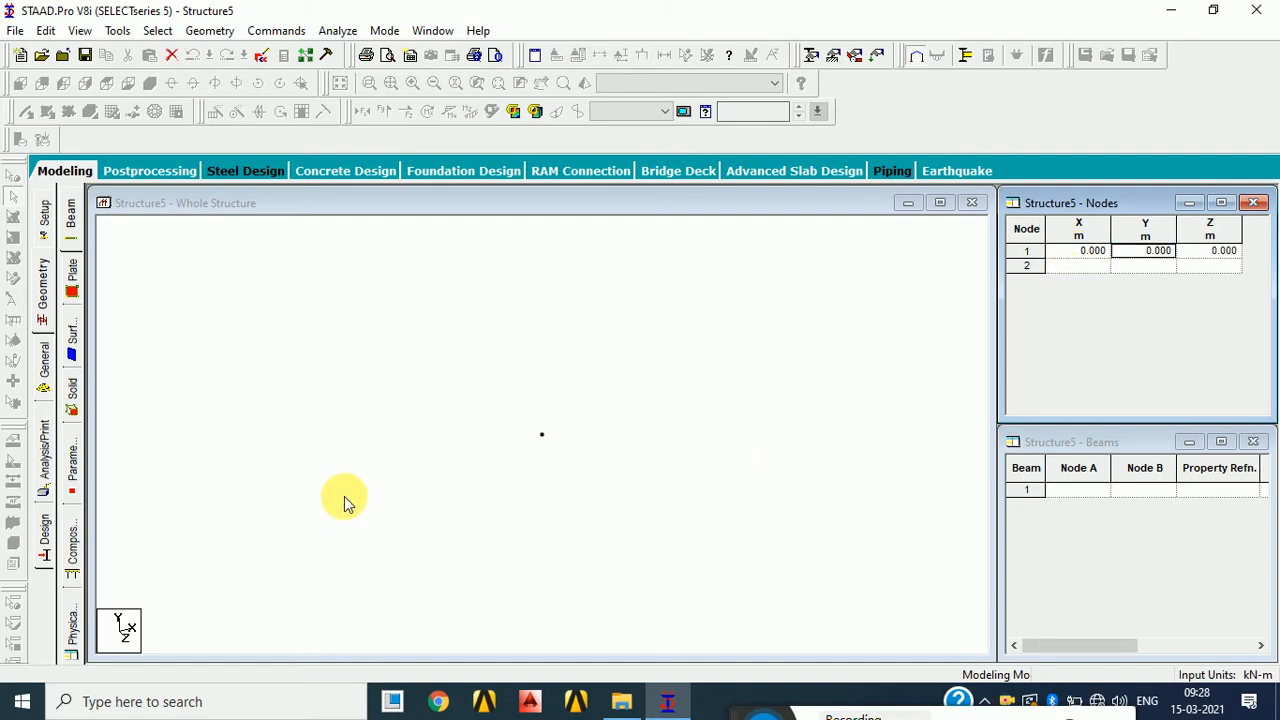
{"action": "left_click", "coordinate": [344, 496]}
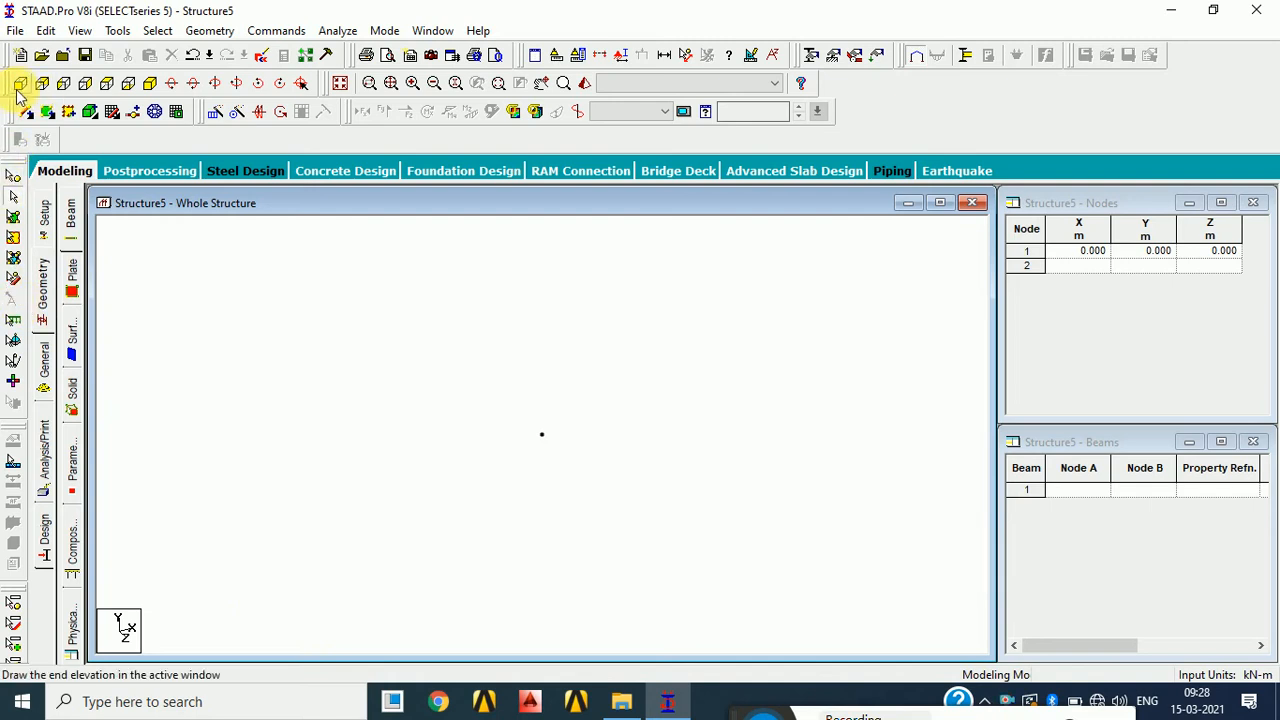
- Switch to the plan view and add node 2 at X 3 m, Y 0, Z 0
{"action": "left_click", "coordinate": [107, 85]}
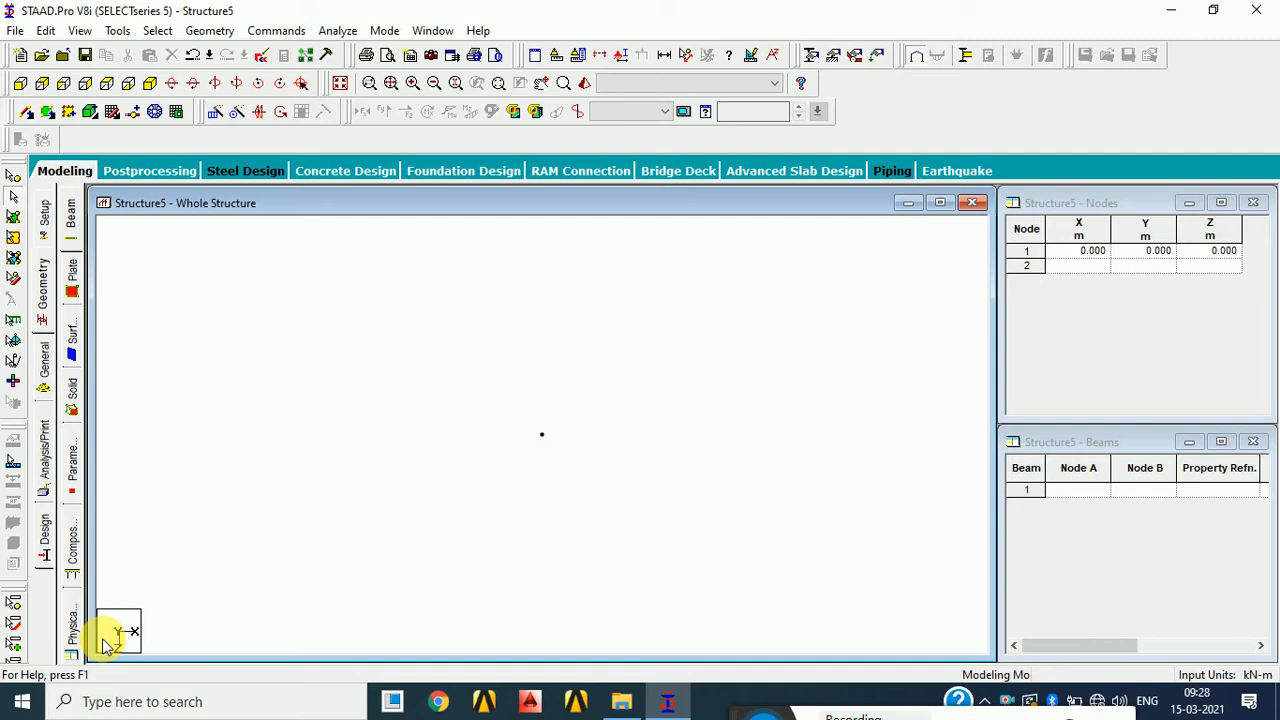
{"action": "middle_click_drag", "start_coordinate": [514, 514], "coordinate": [304, 384]}
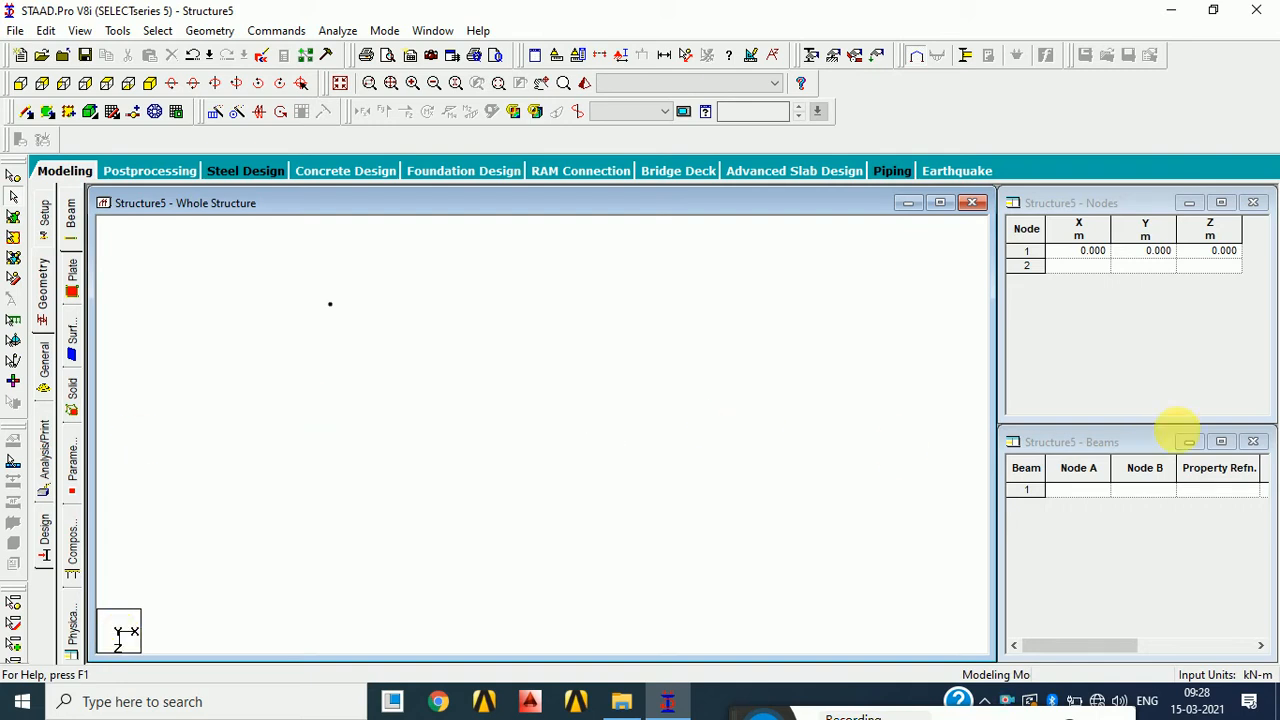
{"action": "left_click", "coordinate": [1078, 265]}
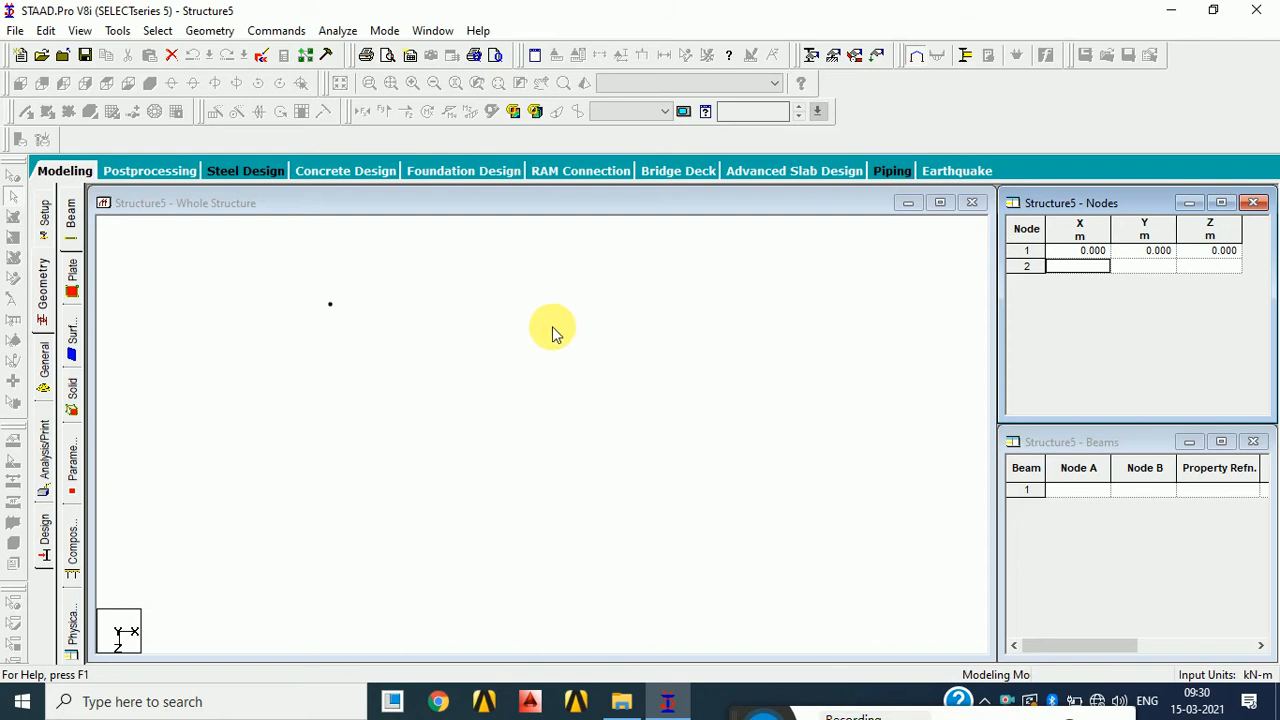
{"action": "left_click", "coordinate": [414, 324]}
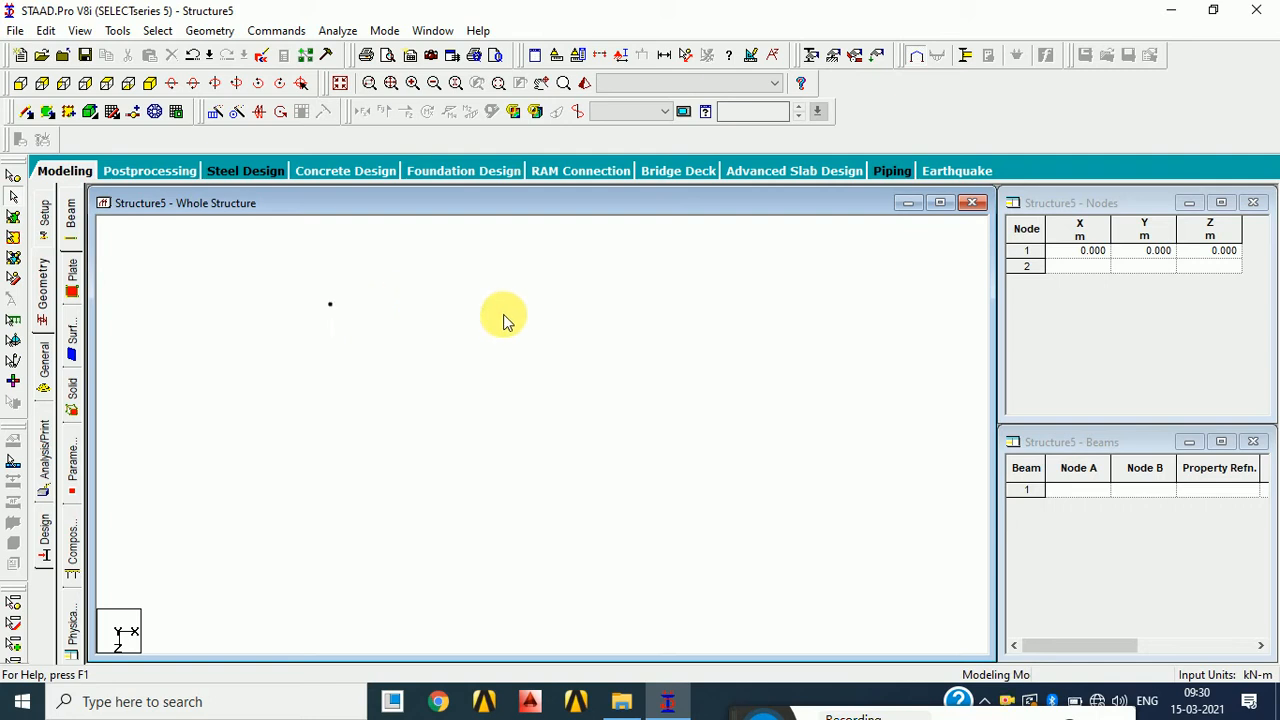
{"action": "left_click", "coordinate": [1080, 268]}
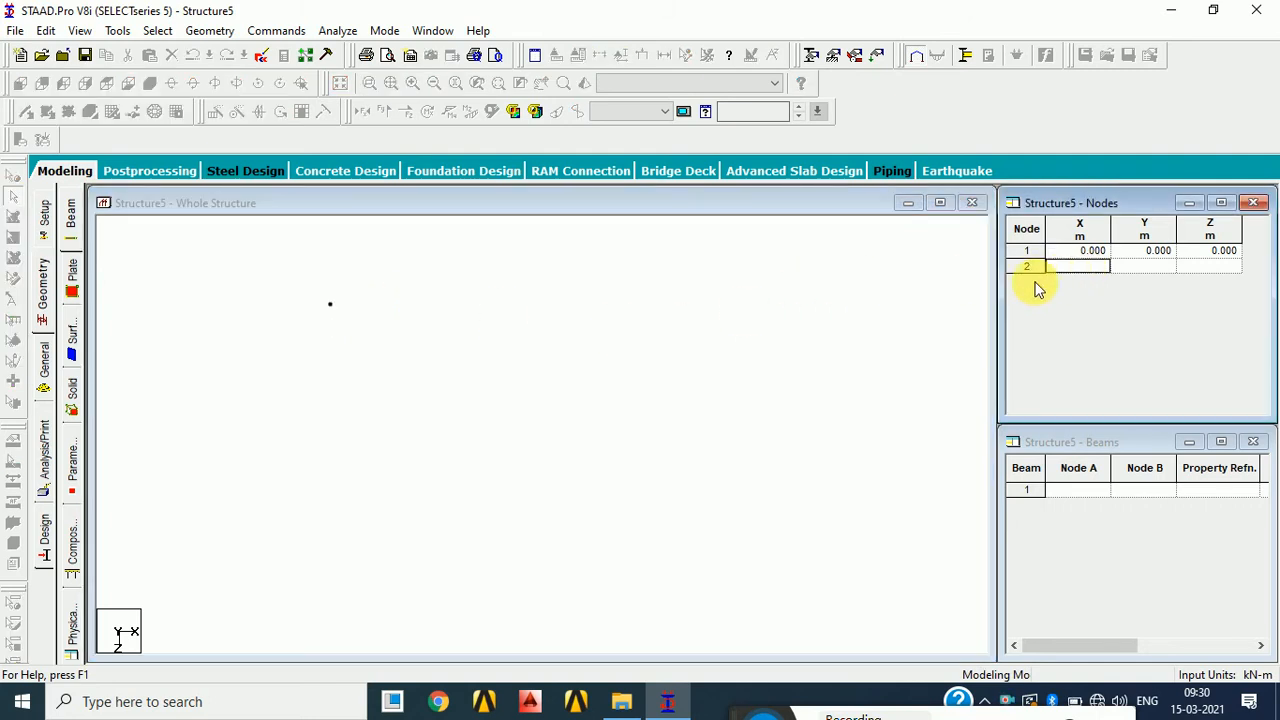
{"action": "type", "text": "3"}
{"action": "key", "text": "Tab"}
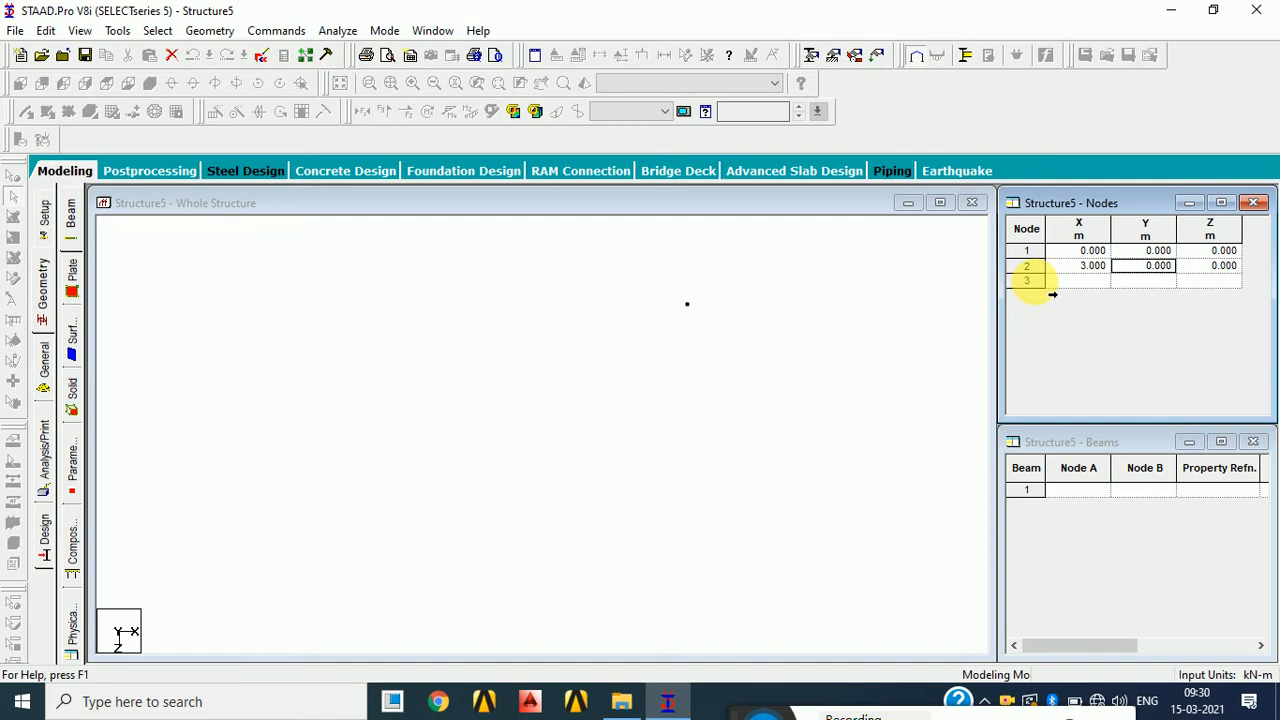
- Fit nodes 1 and 2 in the structure view and look at them in plan from above
{"action": "left_click", "coordinate": [728, 394]}
{"action": "middle_click_drag", "start_coordinate": [519, 359], "coordinate": [429, 337]}
{"action": "scroll", "coordinate": [551, 351], "scroll_direction": "down", "scroll_amount": 1}
{"action": "scroll", "coordinate": [560, 362], "scroll_direction": "up", "scroll_amount": 5}
{"action": "middle_click_drag", "start_coordinate": [713, 427], "coordinate": [483, 452]}
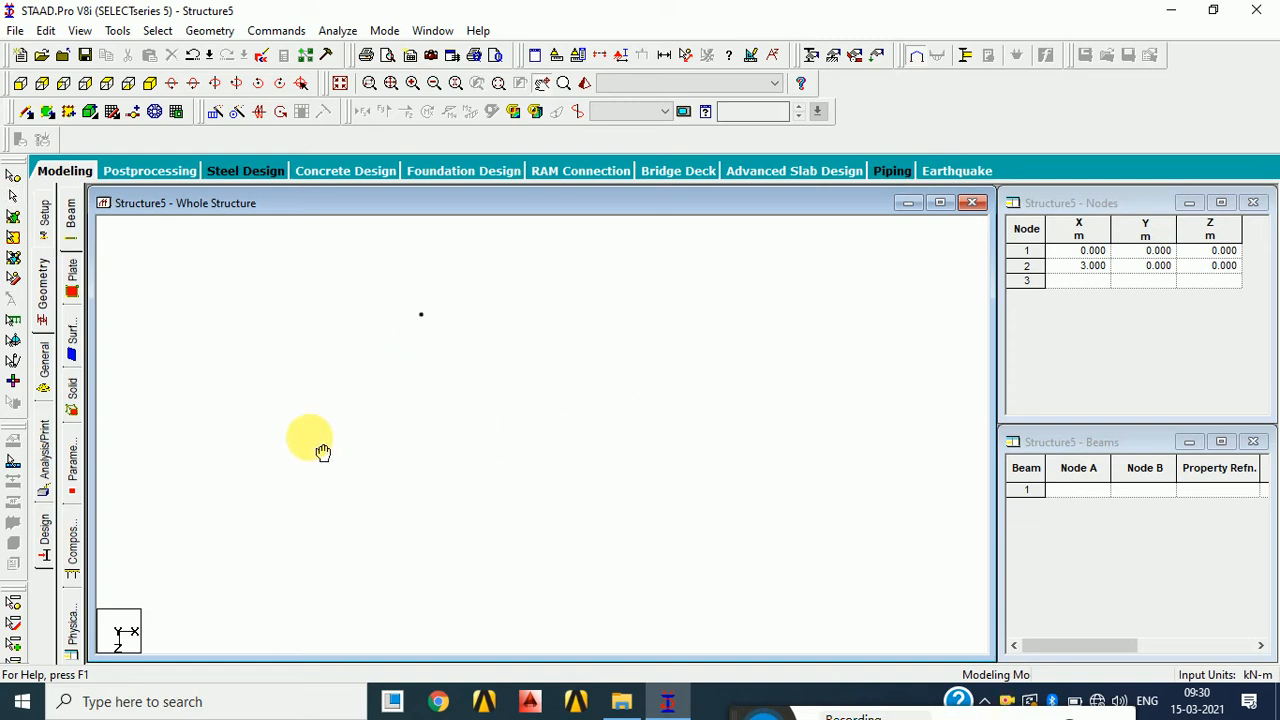
{"action": "left_click", "coordinate": [539, 81]}
{"action": "left_click", "coordinate": [341, 84]}
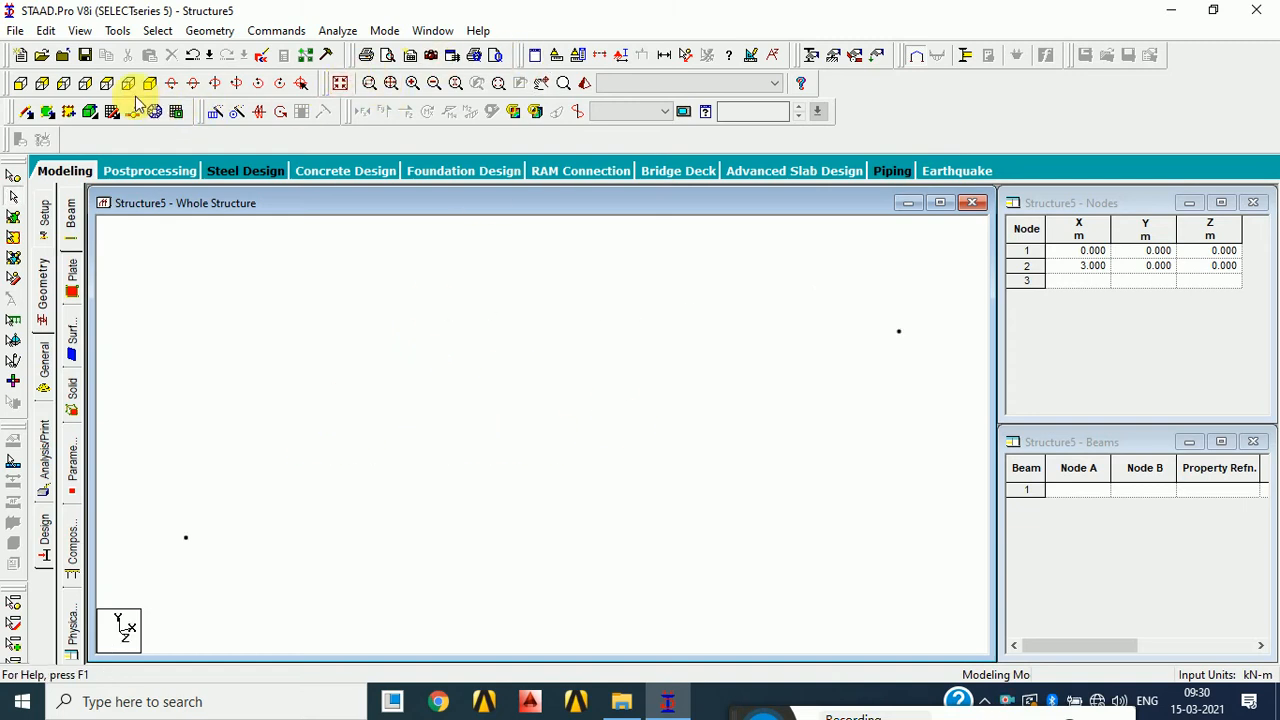
{"action": "left_click", "coordinate": [104, 84]}
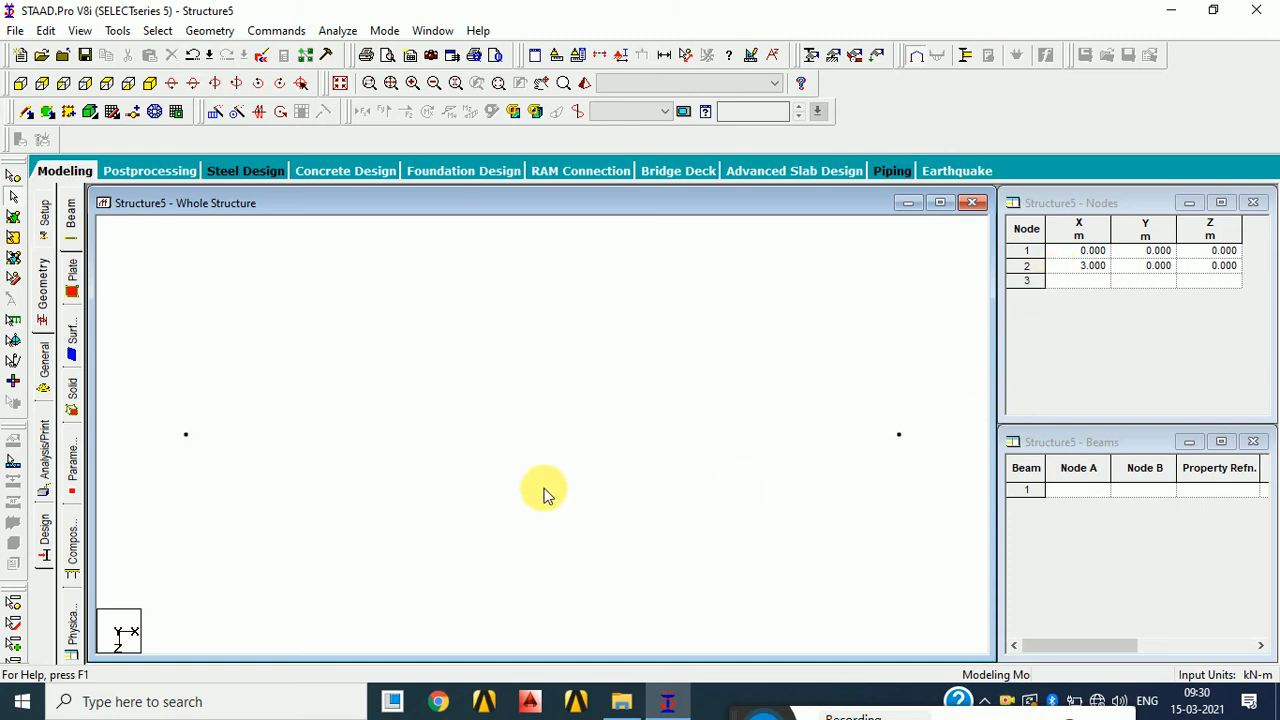
{"action": "middle_click_drag", "start_coordinate": [695, 498], "coordinate": [660, 360]}
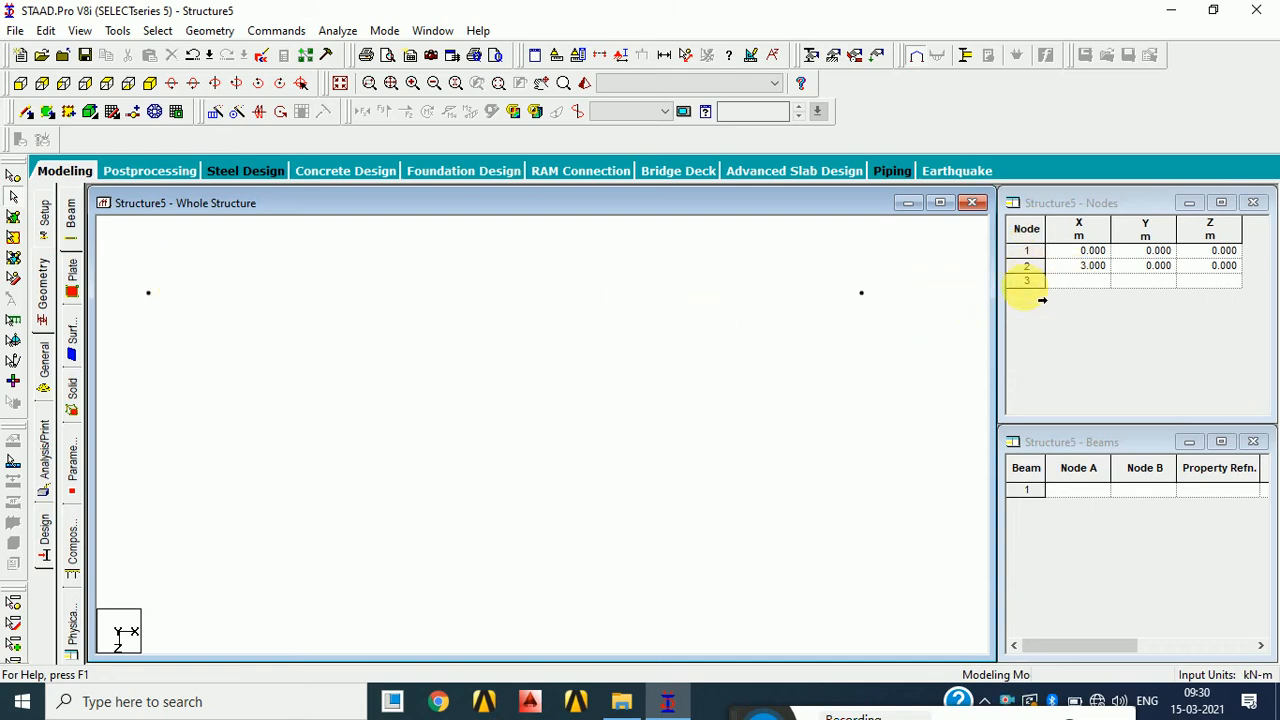
- Add node 3 at X 7 m and node 4 at X 10 m, both with Y and Z at 0
{"action": "left_click", "coordinate": [1085, 284]}
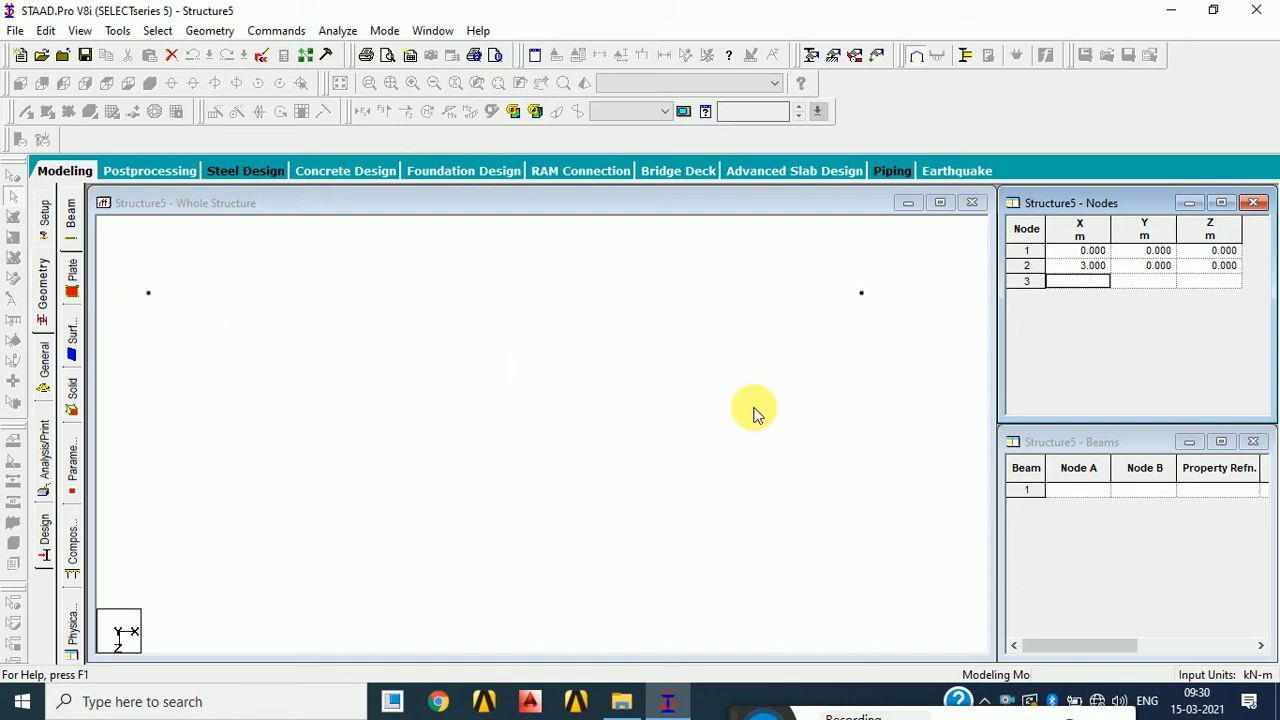
{"action": "left_click", "coordinate": [1089, 285]}
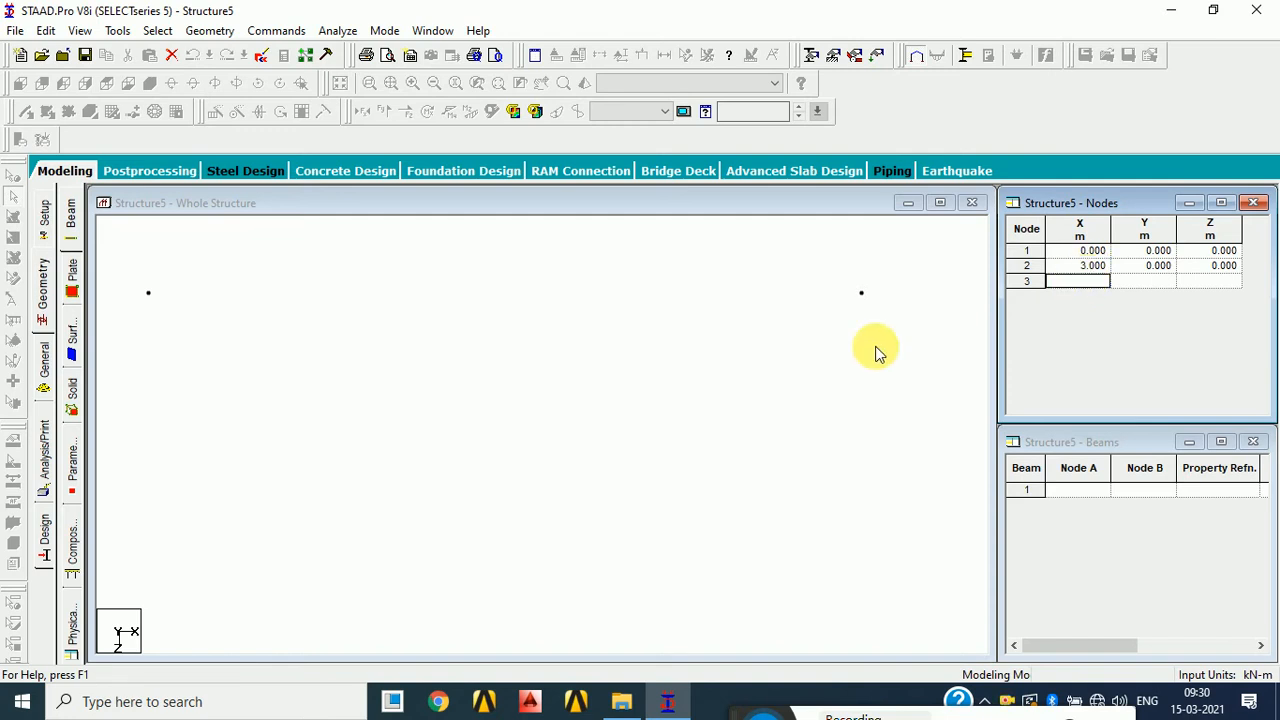
{"action": "type", "text": "7"}
{"action": "key", "text": "Tab"}
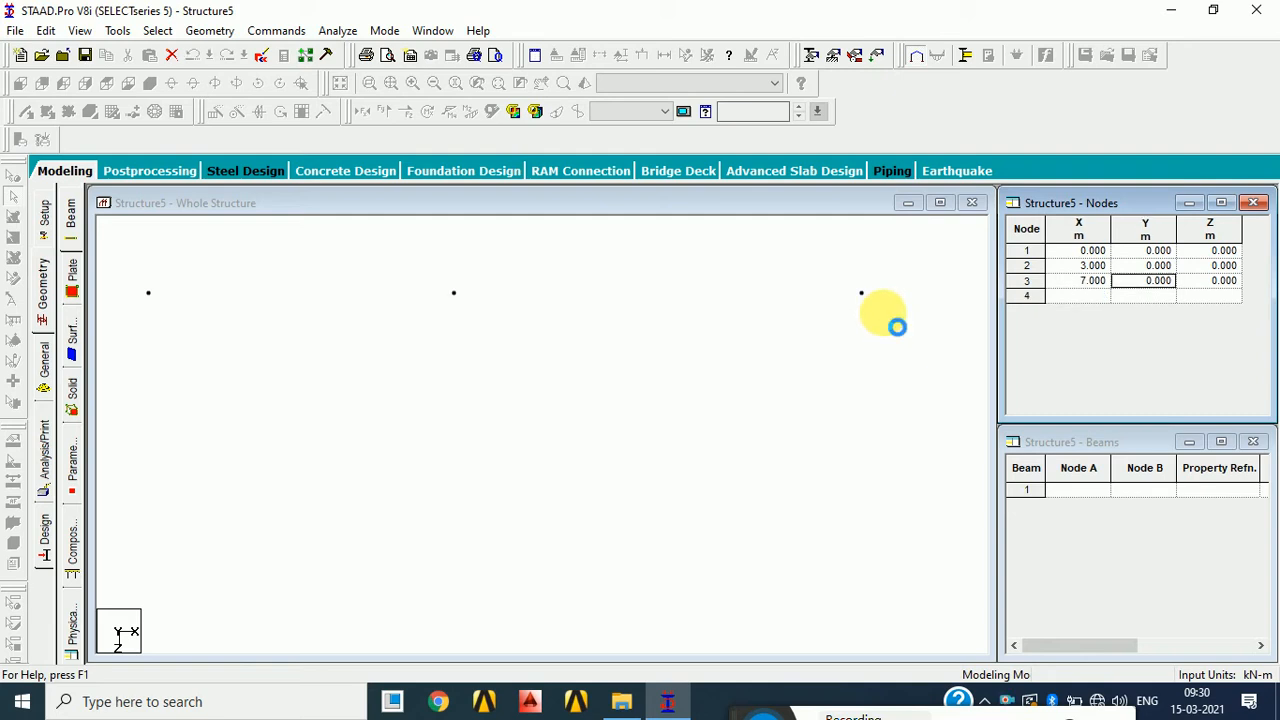
{"action": "left_click", "coordinate": [1076, 298]}
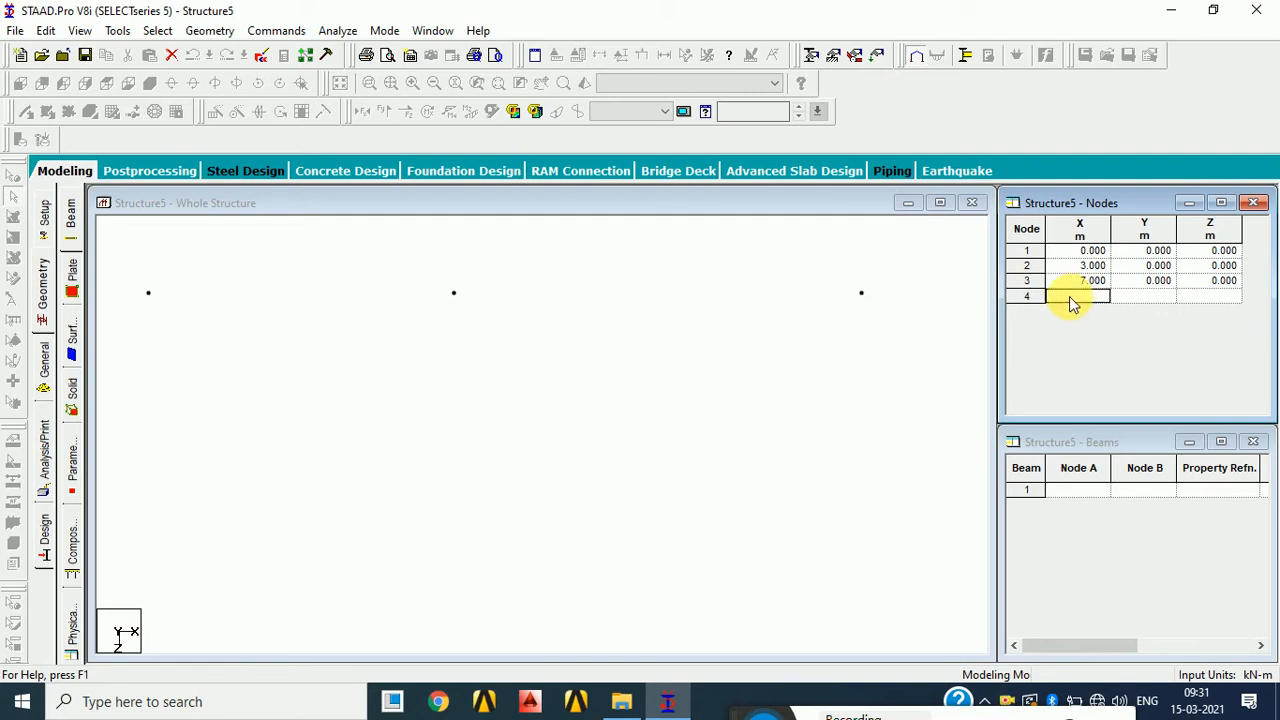
{"action": "type", "text": "10"}
{"action": "key", "text": "Tab"}
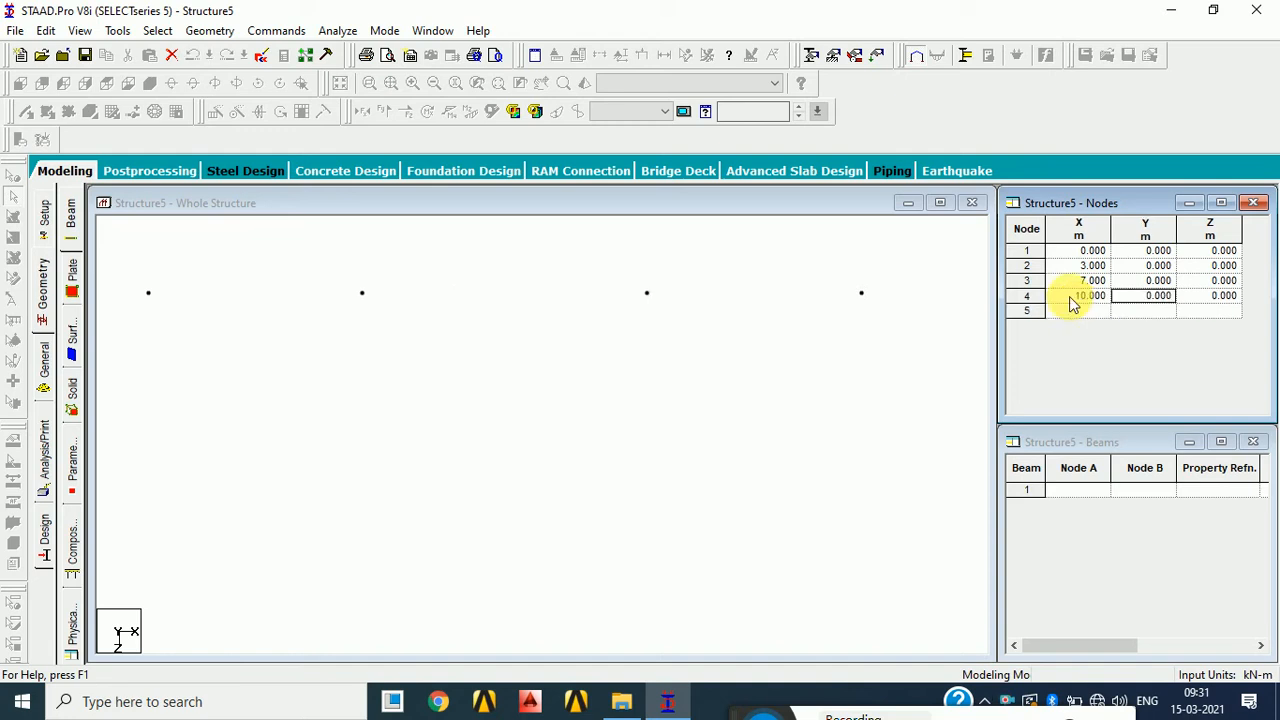
{"action": "left_click", "coordinate": [755, 420]}
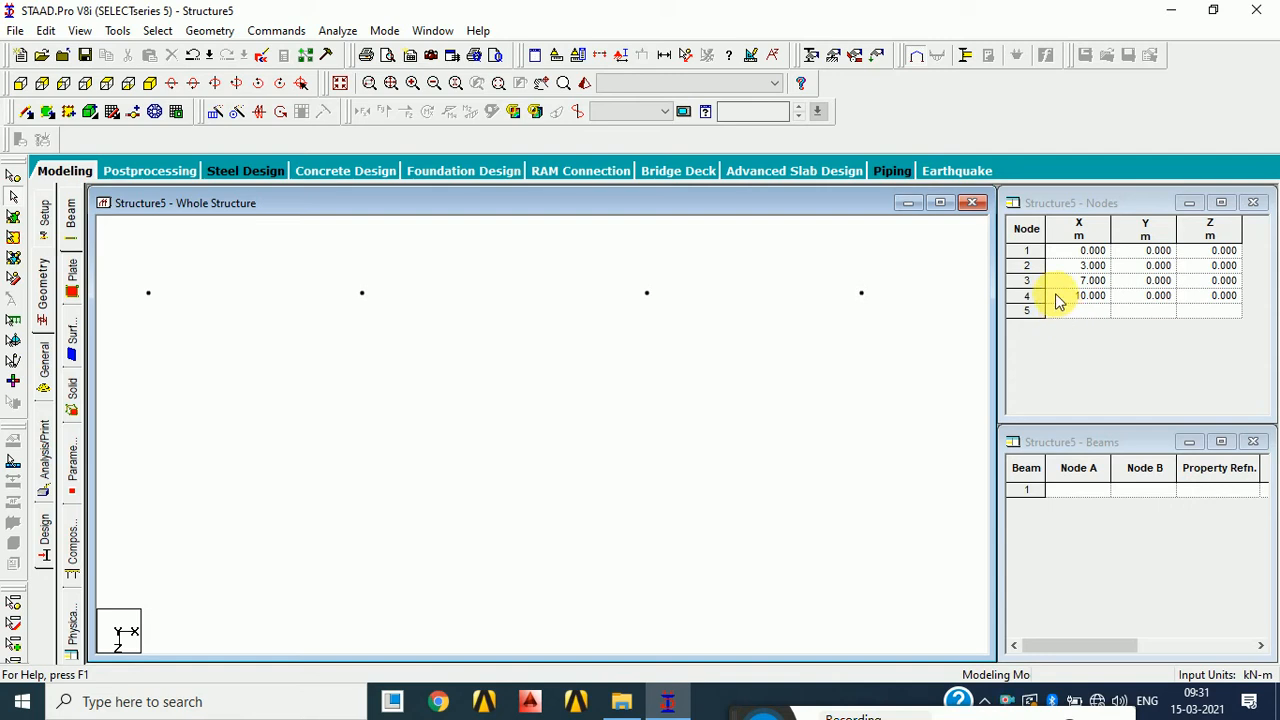
- Close the Nodes and Beams tables and maximize the whole structure view
{"action": "left_click", "coordinate": [1252, 203]}
{"action": "left_click", "coordinate": [1253, 441]}
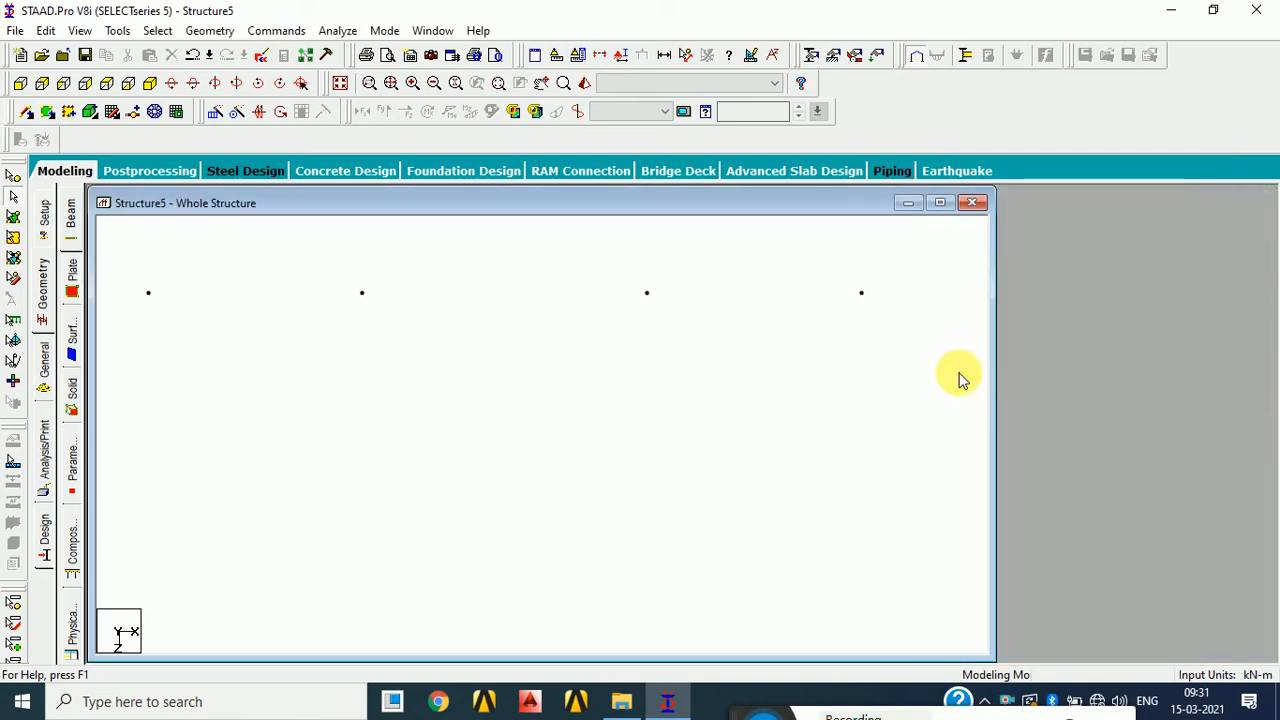
{"action": "left_click", "coordinate": [936, 203]}
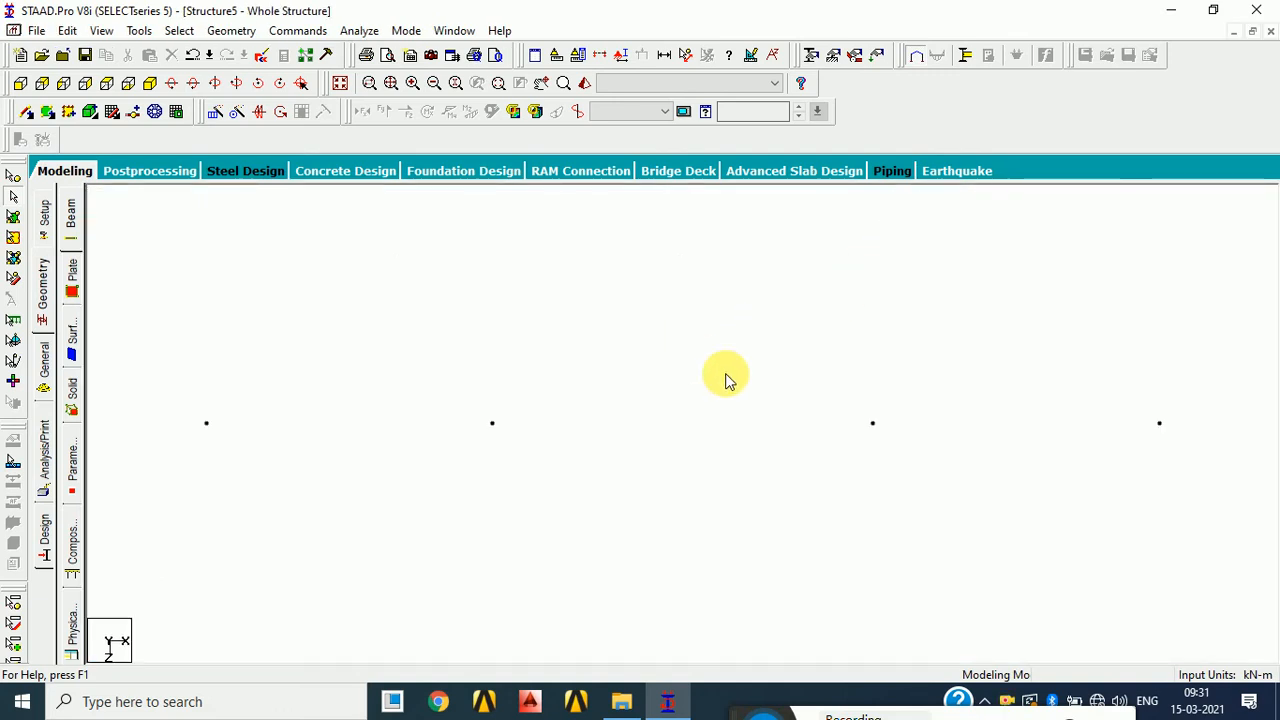
- Measure the distances between all neighbouring nodes along the row with the node-to-node dimension tool
{"action": "middle_click_drag", "start_coordinate": [552, 286], "coordinate": [524, 271]}
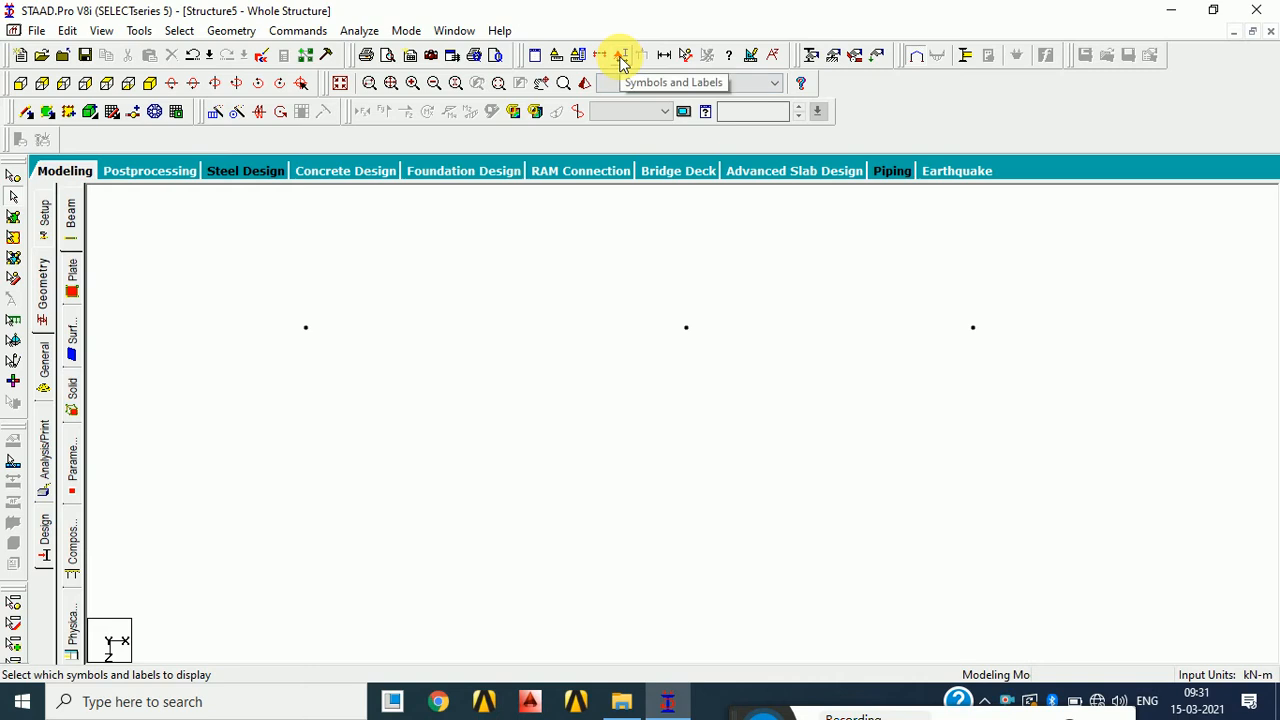
{"action": "left_click", "coordinate": [686, 62]}
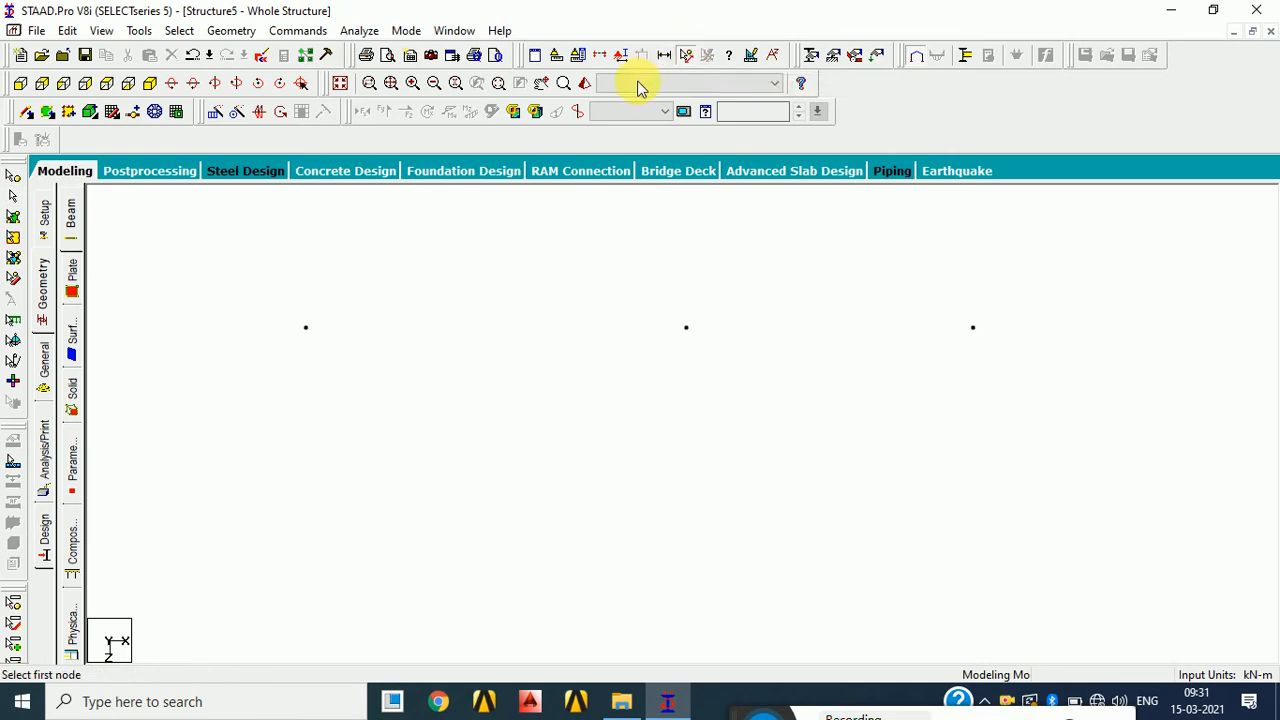
{"action": "left_click", "coordinate": [307, 330]}
{"action": "left_click", "coordinate": [686, 330]}
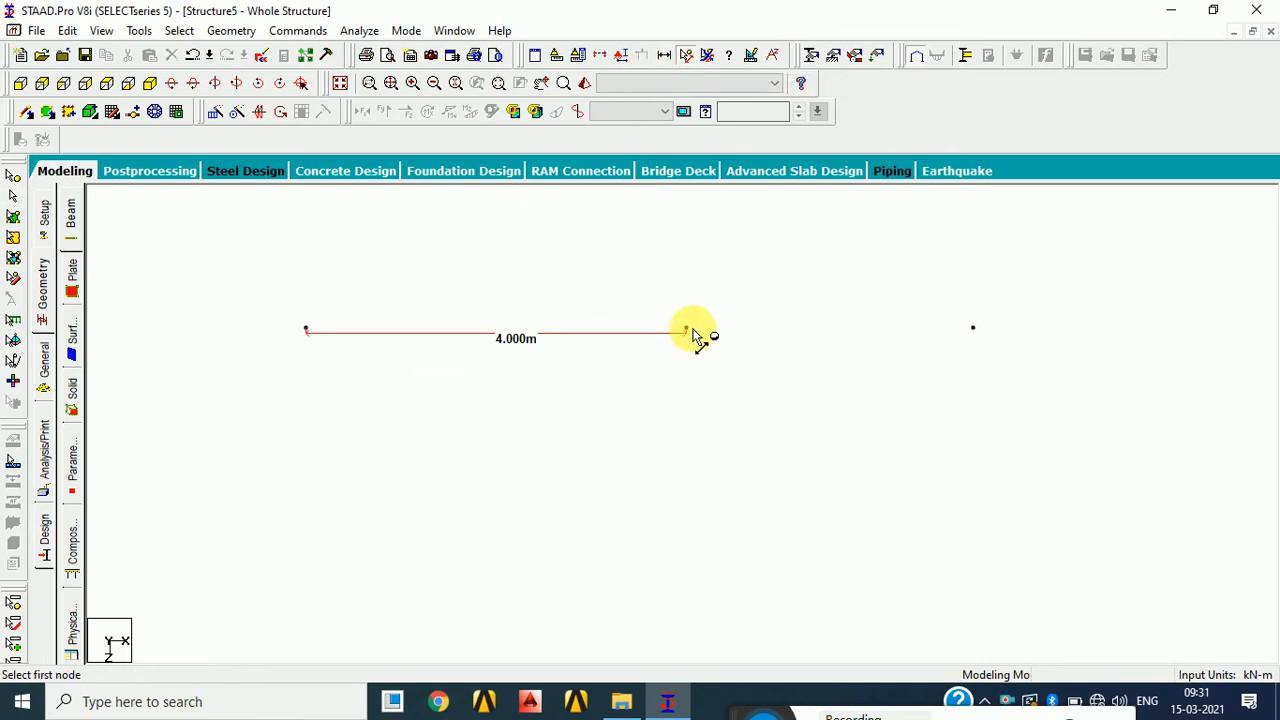
{"action": "left_click", "coordinate": [690, 332]}
{"action": "left_click", "coordinate": [973, 330]}
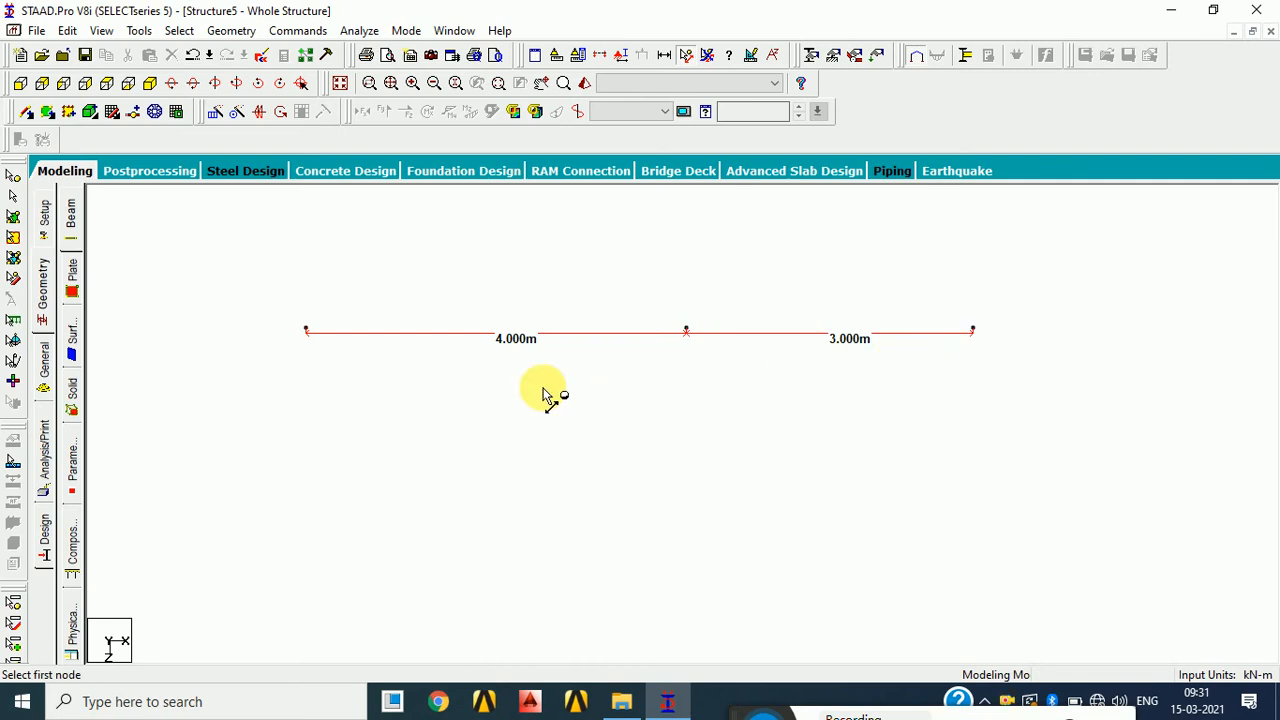
{"action": "middle_click_drag", "start_coordinate": [548, 395], "coordinate": [918, 421]}
{"action": "left_click", "coordinate": [392, 356]}
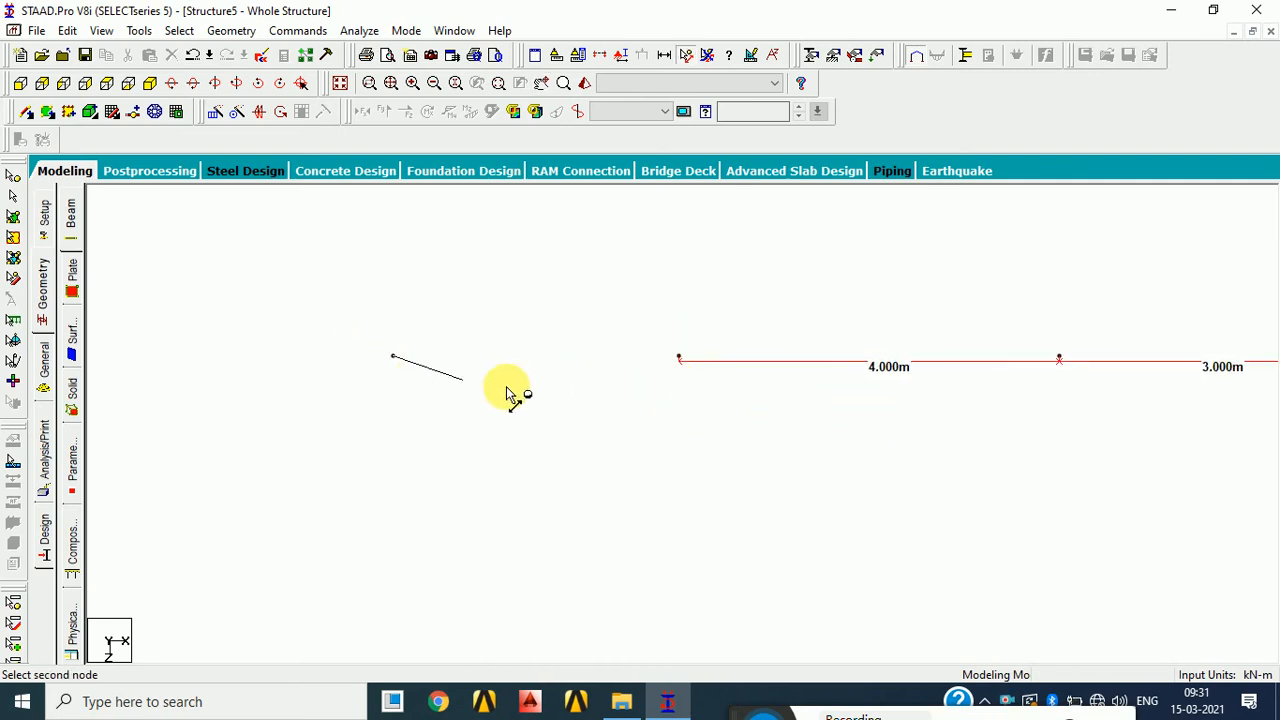
{"action": "left_click", "coordinate": [678, 360]}
{"action": "middle_click_drag", "start_coordinate": [766, 489], "coordinate": [512, 433]}
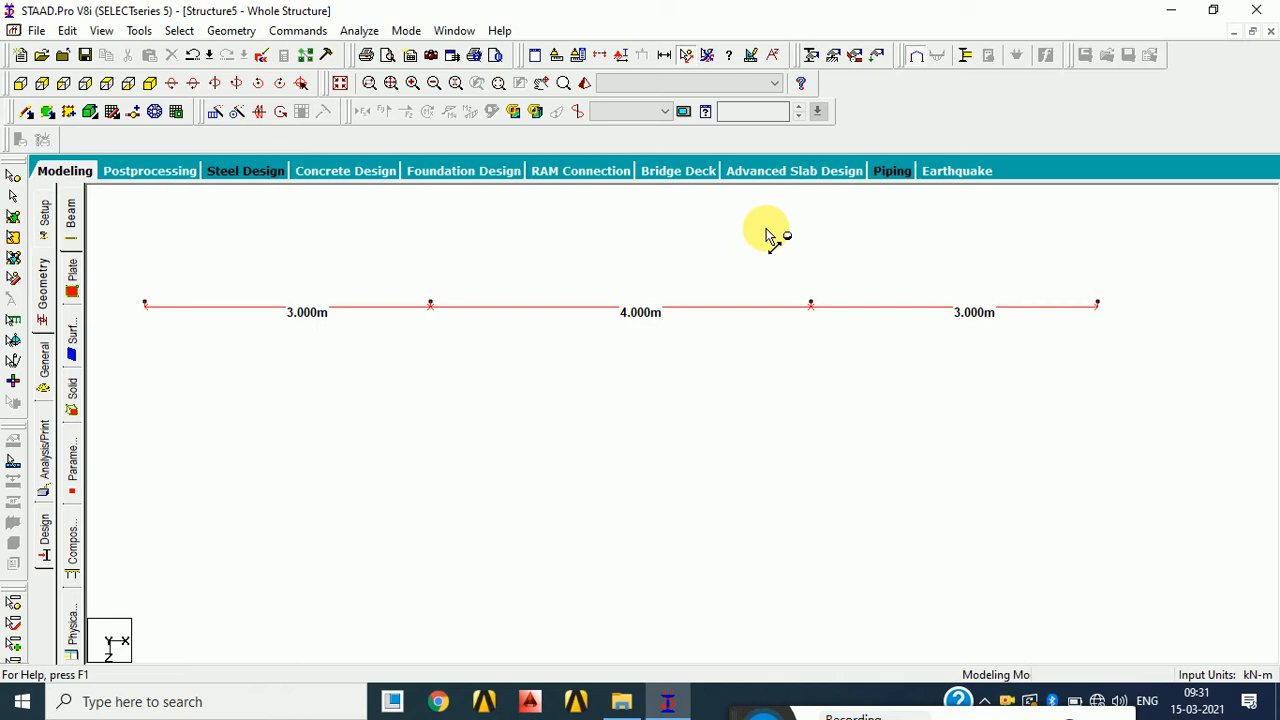
- Remove the node-to-node dimensions and restore the Geometry page layout with the Nodes and Beams tables
{"action": "left_click", "coordinate": [708, 57]}
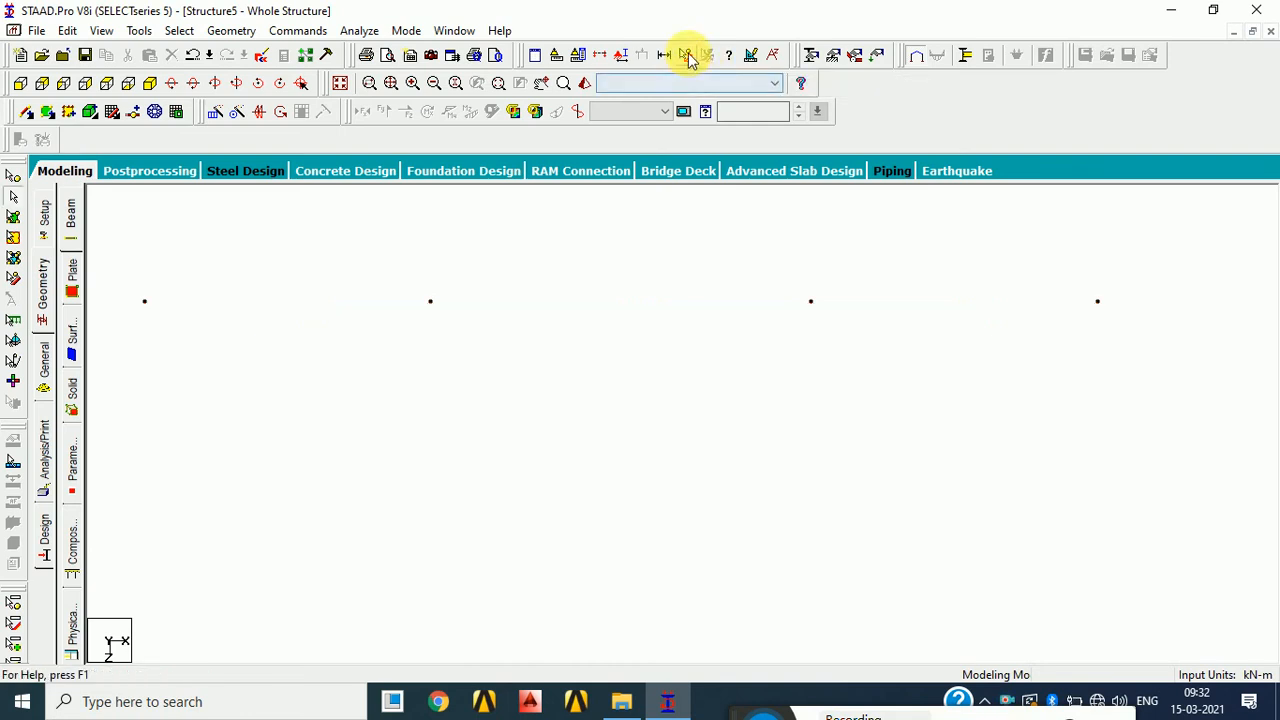
{"action": "left_click", "coordinate": [686, 55]}
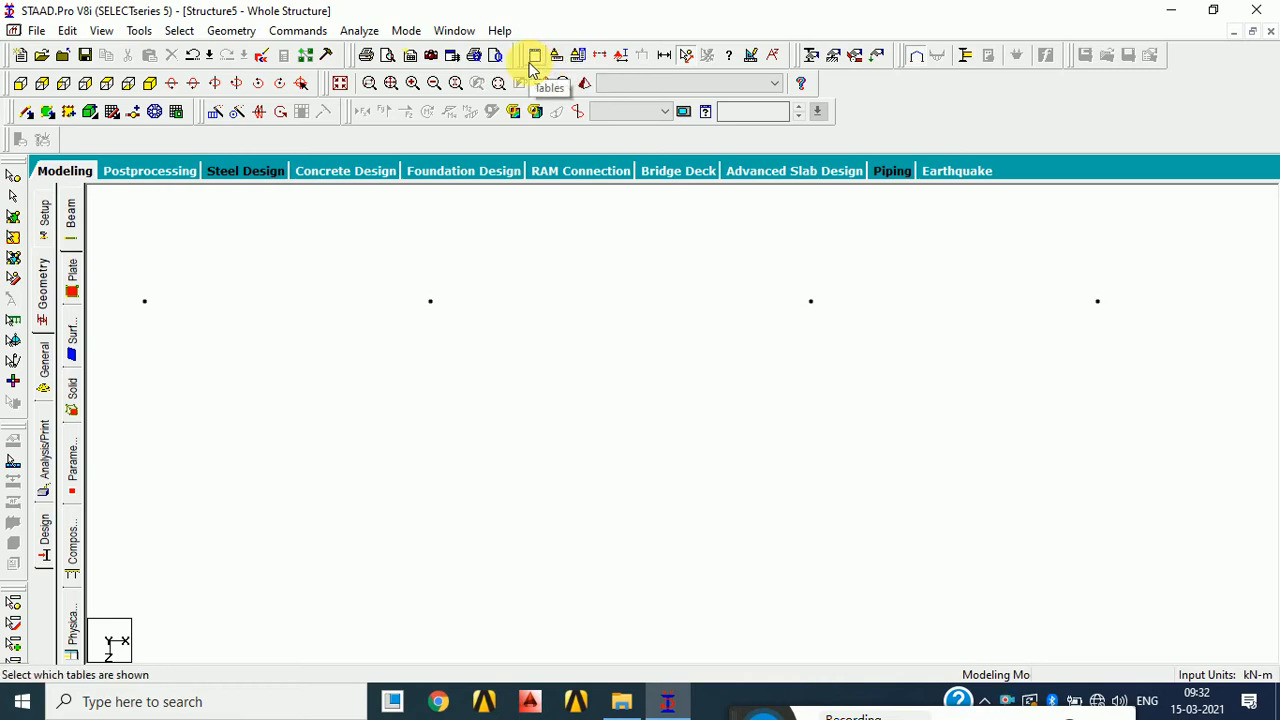
{"action": "left_click", "coordinate": [40, 297]}
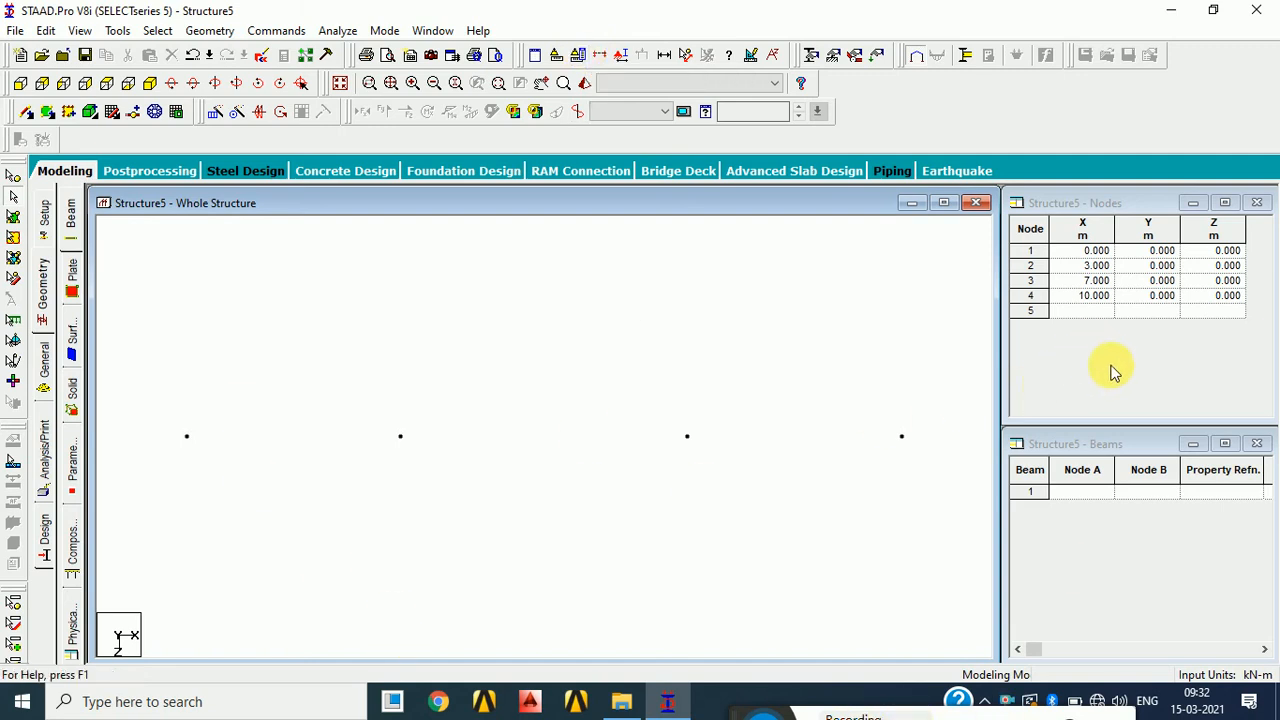
- Define beam 1 from node 1 to node 4 in the Beams table and decline the auto save
{"action": "left_click", "coordinate": [1078, 492]}
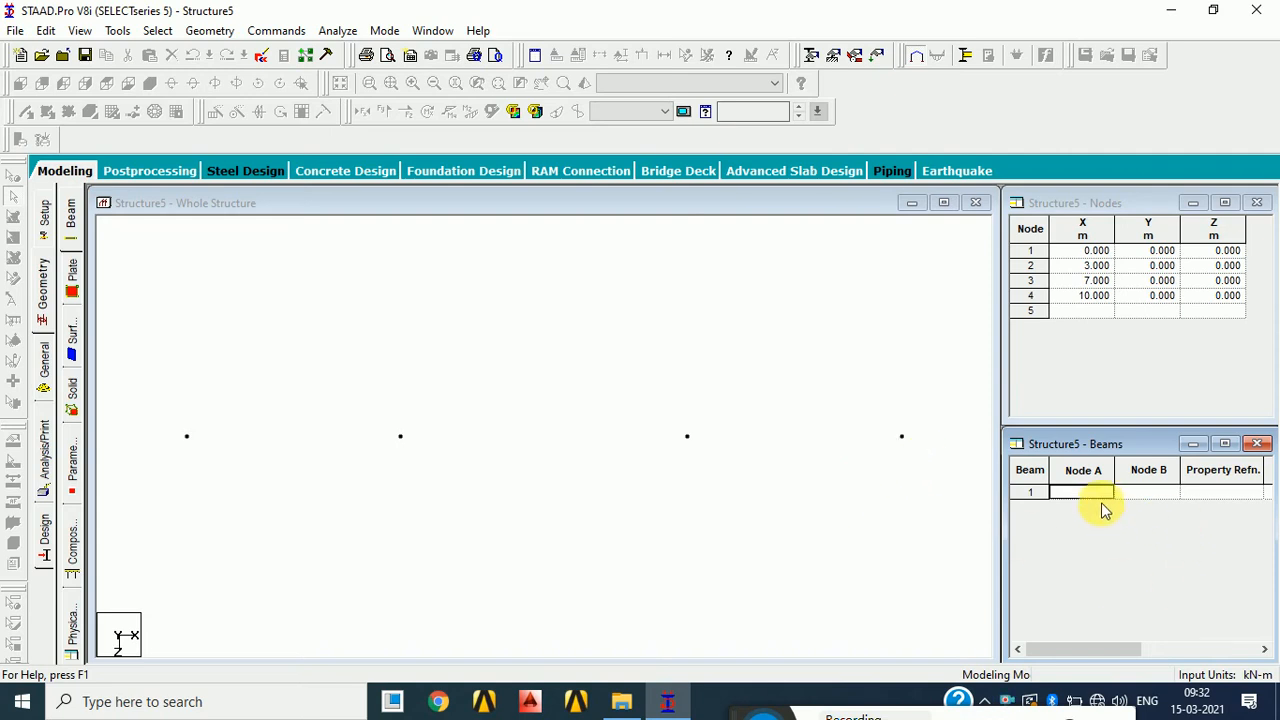
{"action": "type", "text": "1"}
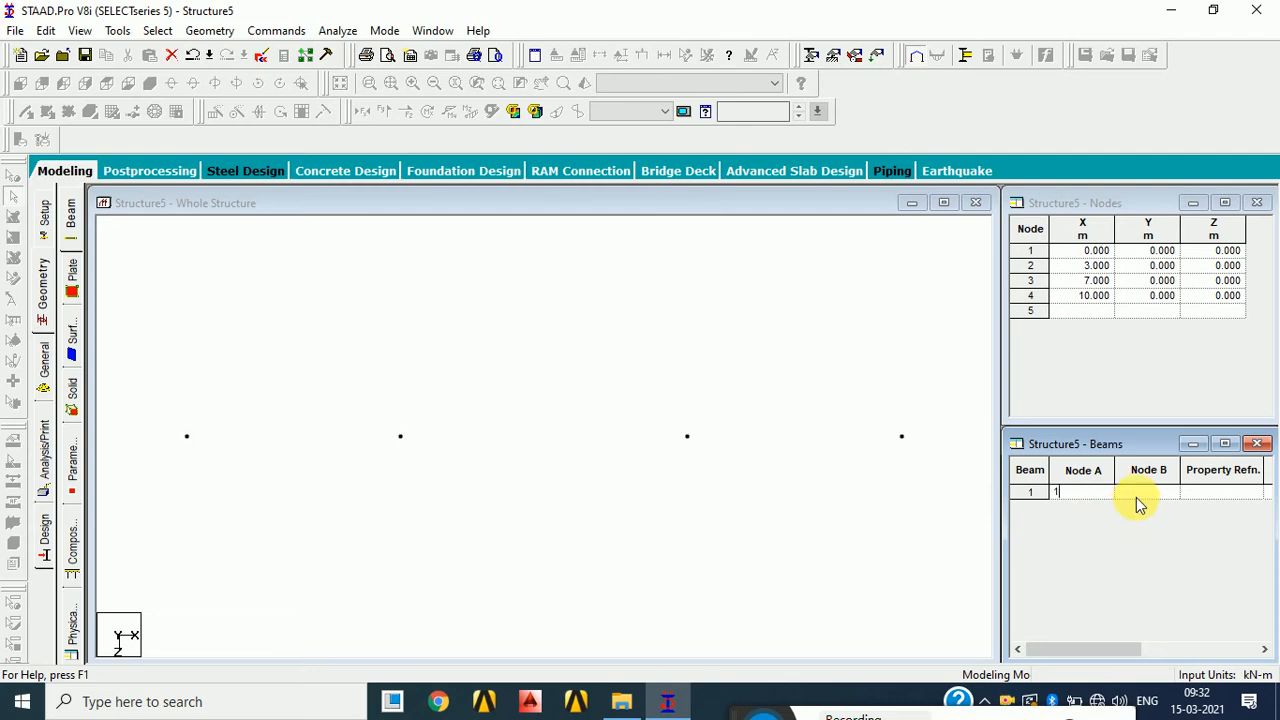
{"action": "left_click", "coordinate": [1145, 498]}
{"action": "key", "text": "Tab"}
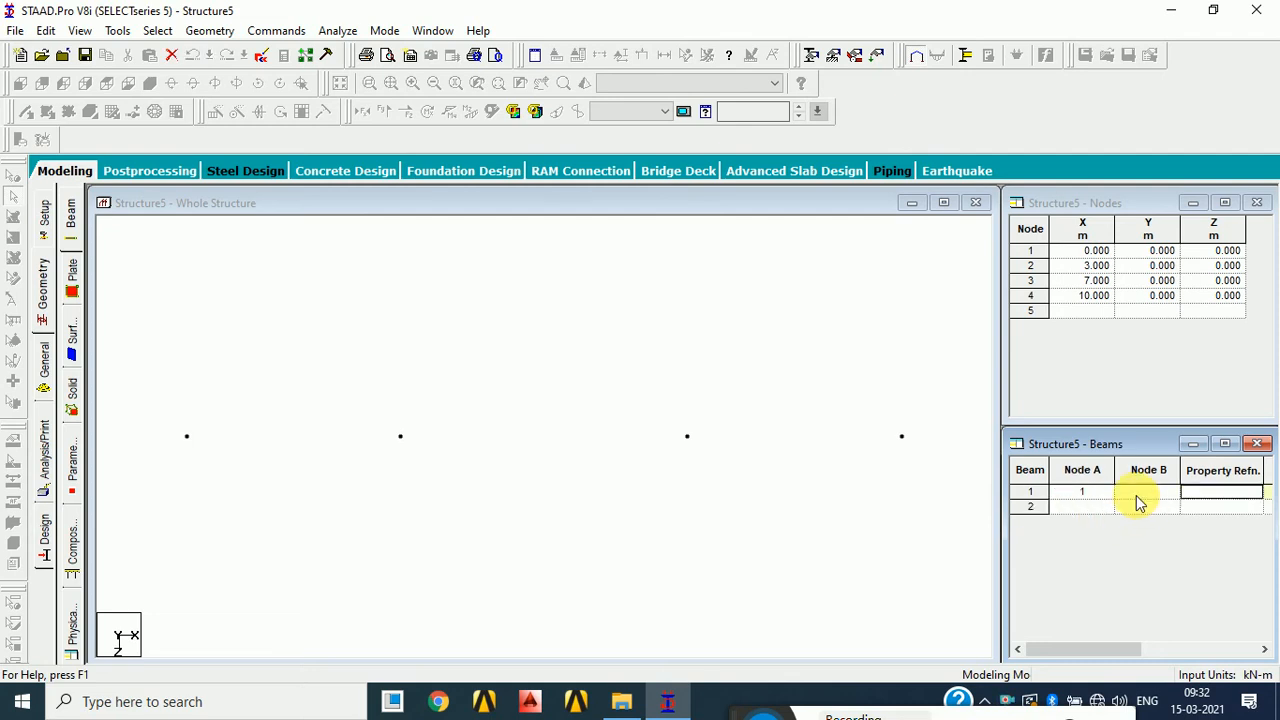
{"action": "left_click", "coordinate": [1148, 495]}
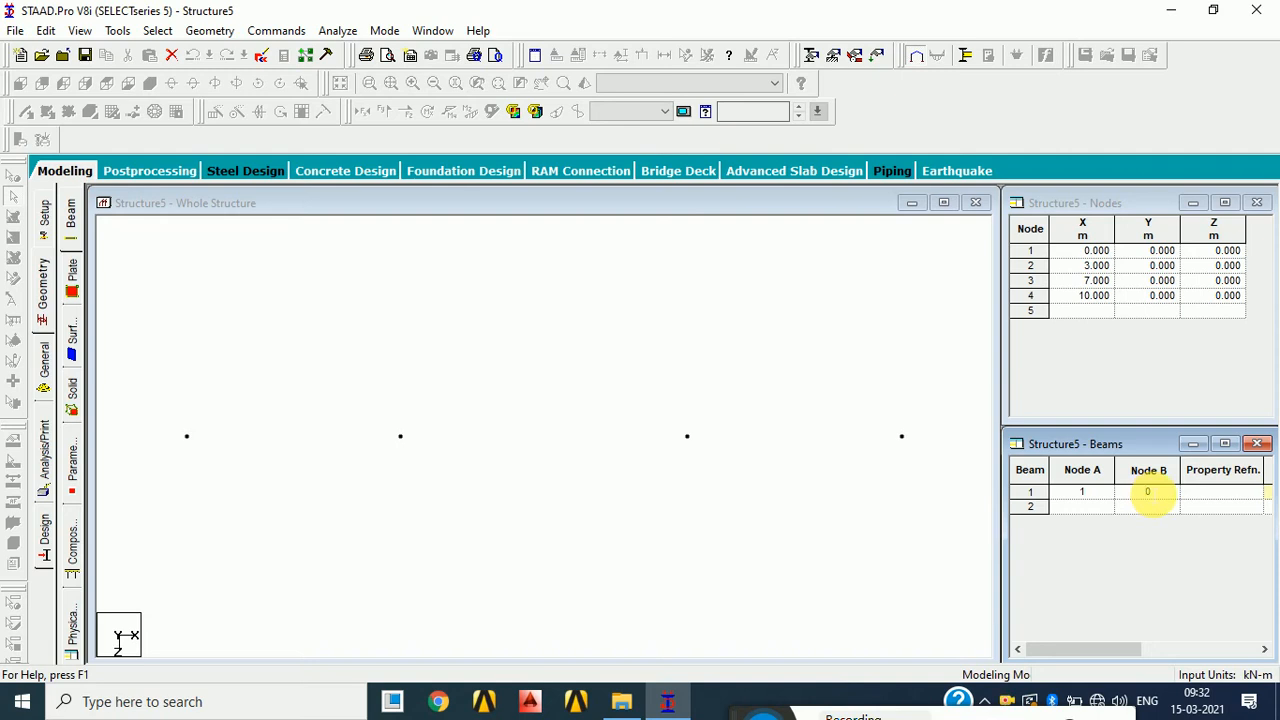
{"action": "type", "text": "4"}
{"action": "key", "text": "Delete"}
{"action": "key", "text": "Tab"}
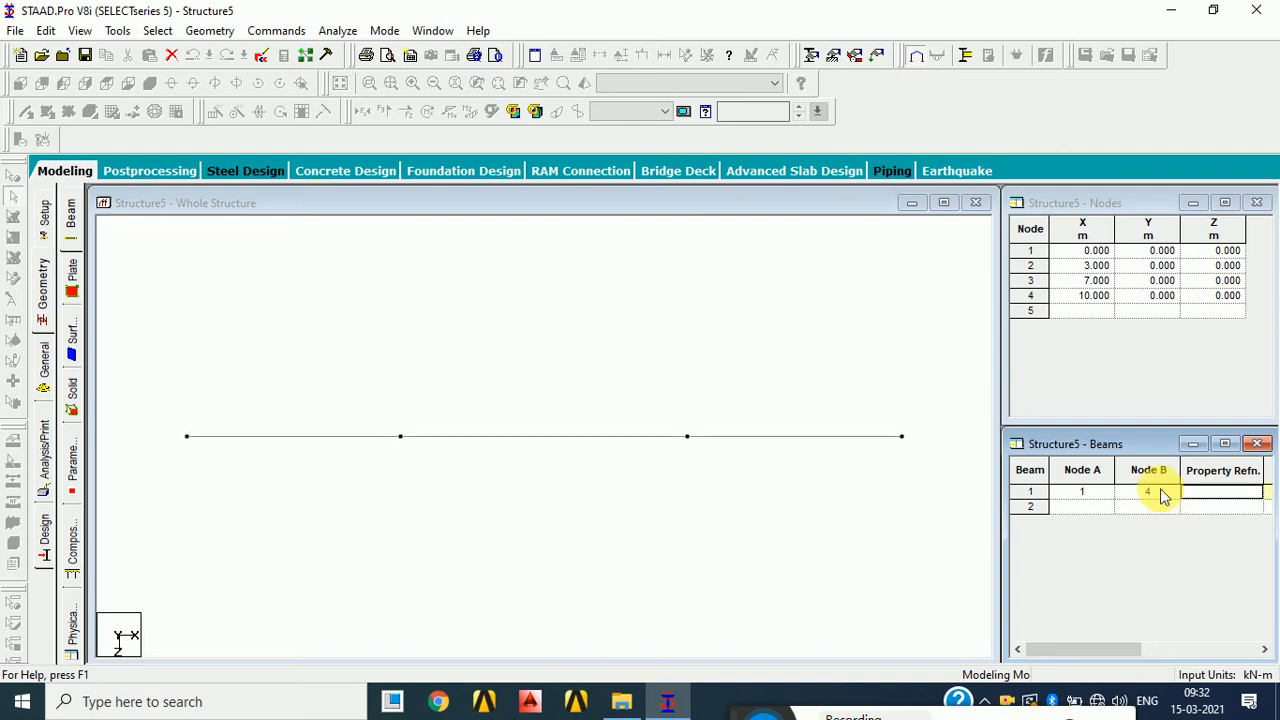
{"action": "left_click", "coordinate": [698, 578]}
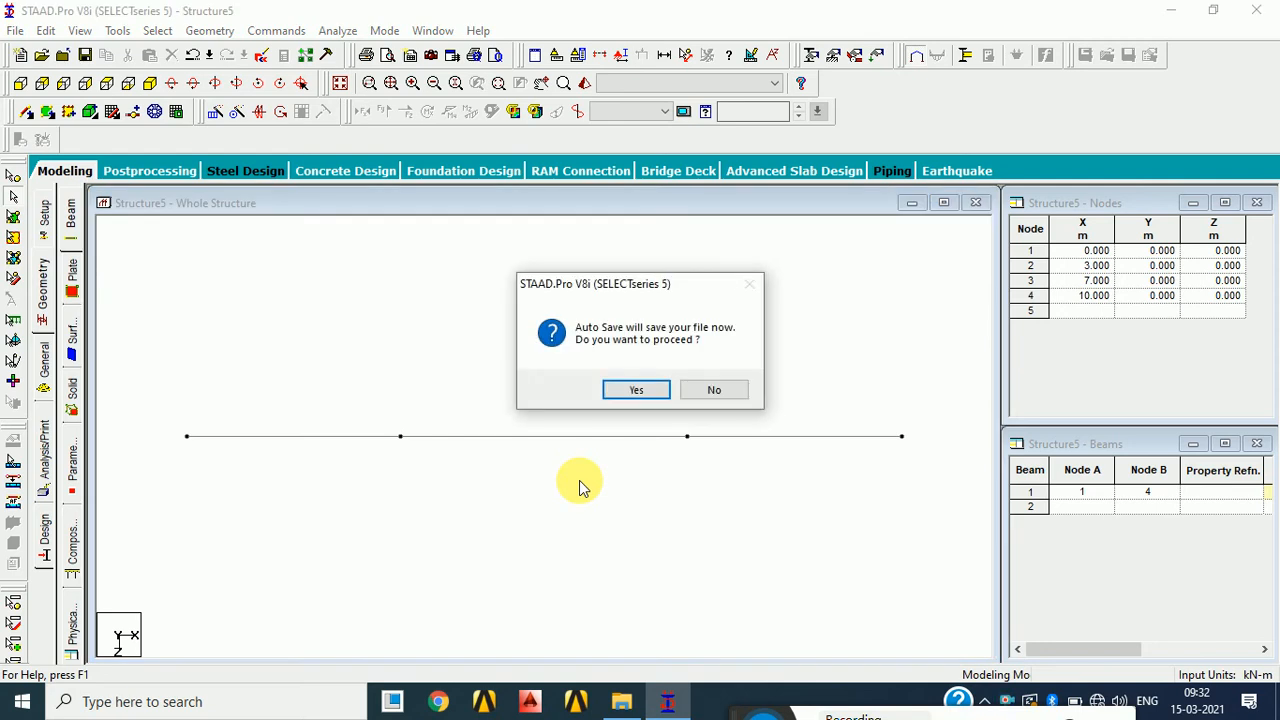
{"action": "left_click", "coordinate": [694, 391]}
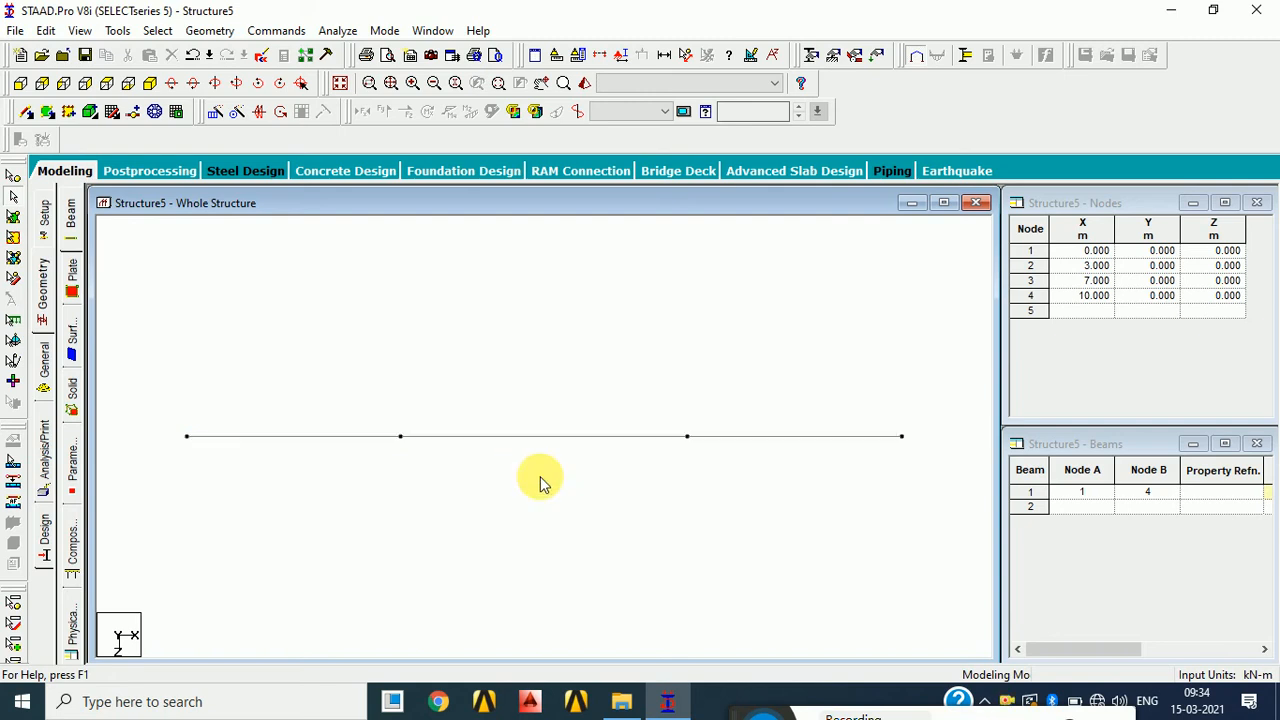
- Set the end node (Node B) of beam 1 to node 2
{"action": "left_click", "coordinate": [556, 439]}
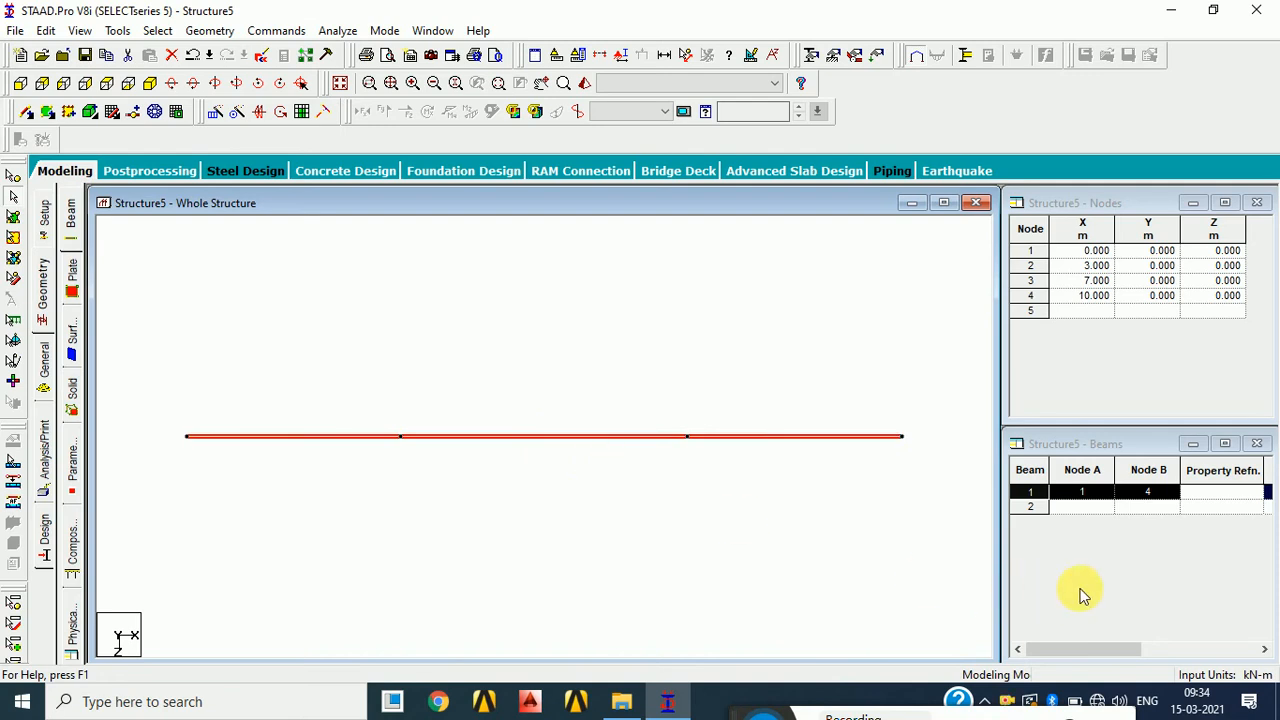
{"action": "left_click", "coordinate": [1135, 495]}
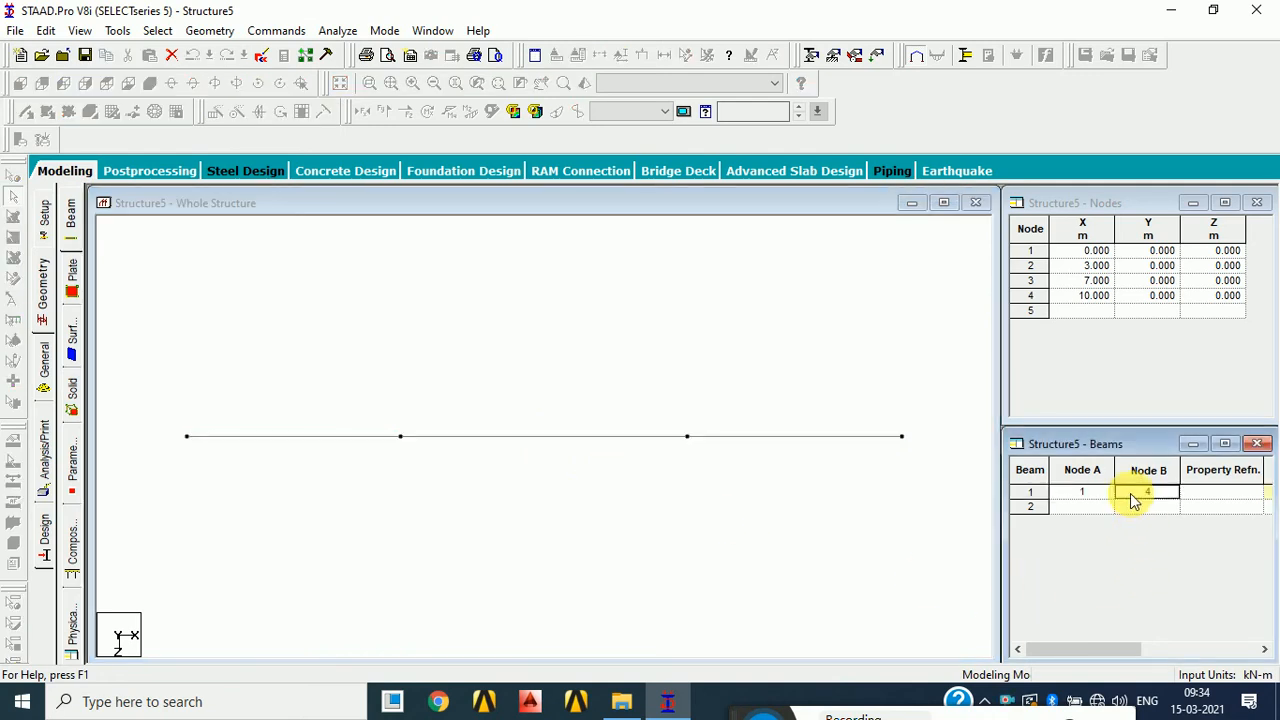
{"action": "type", "text": "2"}
{"action": "key", "text": "Return"}
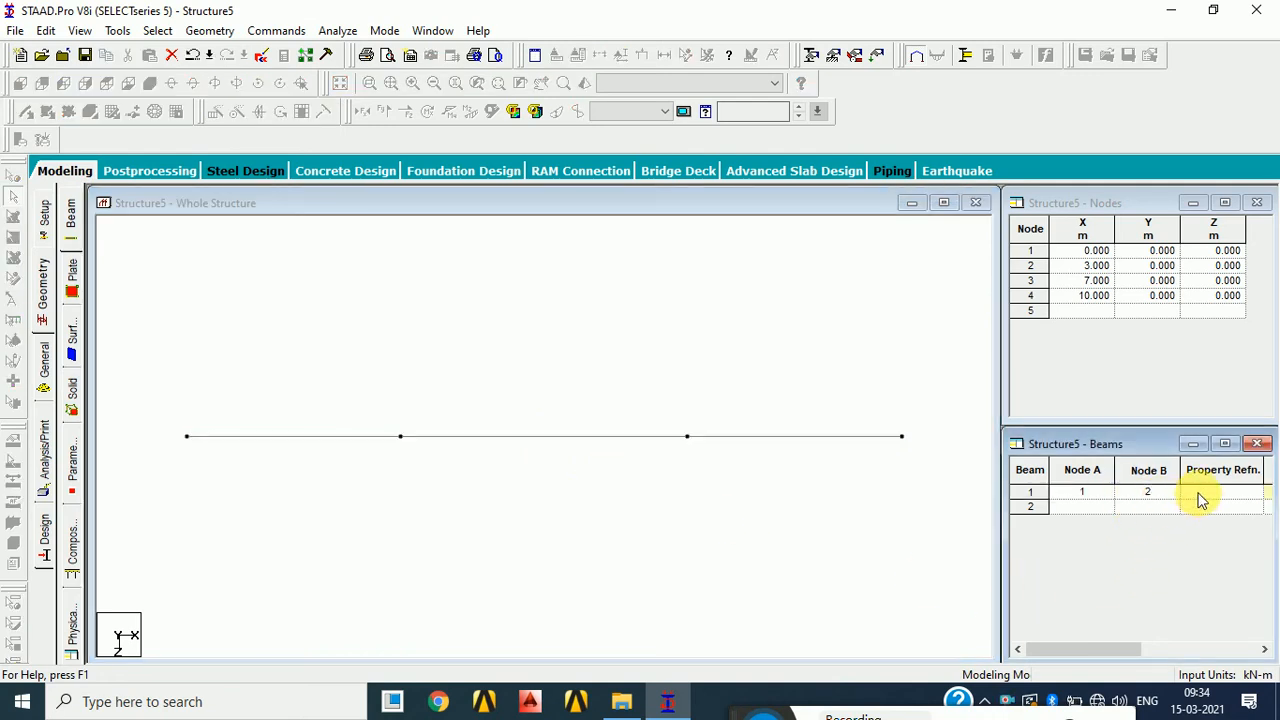
- Add beam 2 from node 2 to node 3 and beam 3 from node 3 to node 4
{"action": "left_click", "coordinate": [1087, 507]}
{"action": "type", "text": "2"}
{"action": "left_click", "coordinate": [1136, 507]}
{"action": "type", "text": "3"}
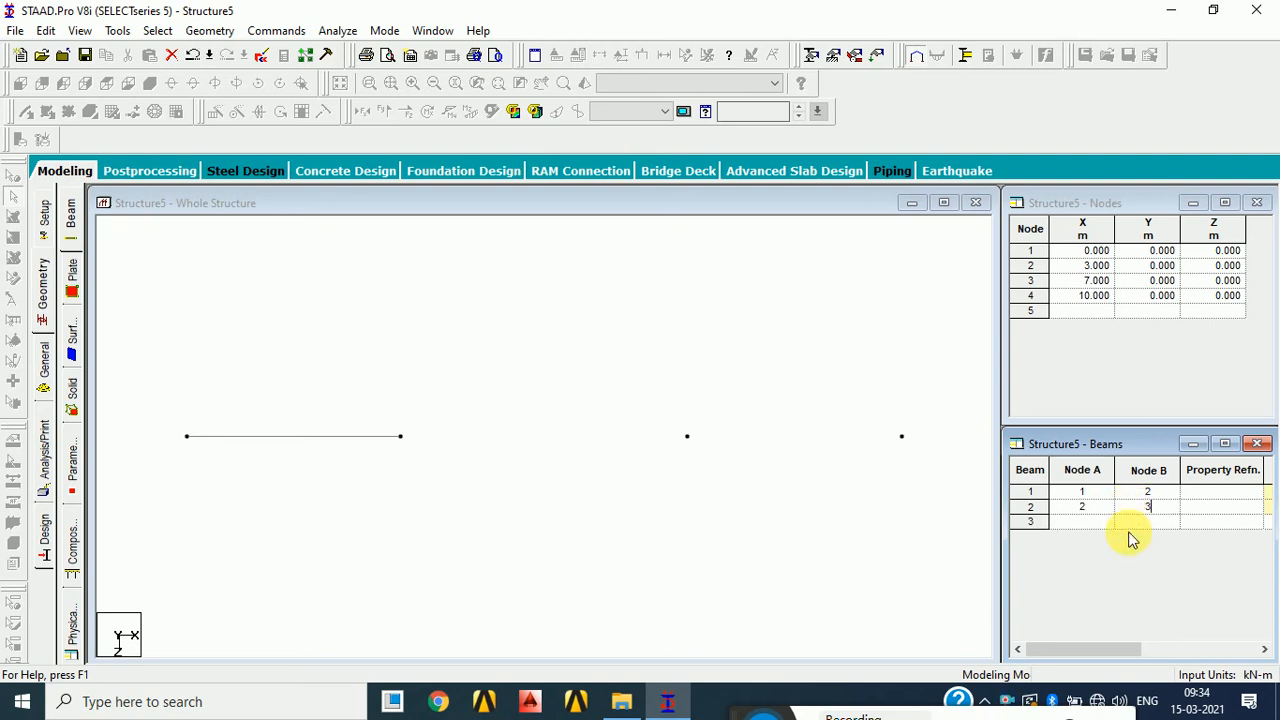
{"action": "left_click", "coordinate": [1098, 523]}
{"action": "type", "text": "3"}
{"action": "left_click", "coordinate": [1150, 523]}
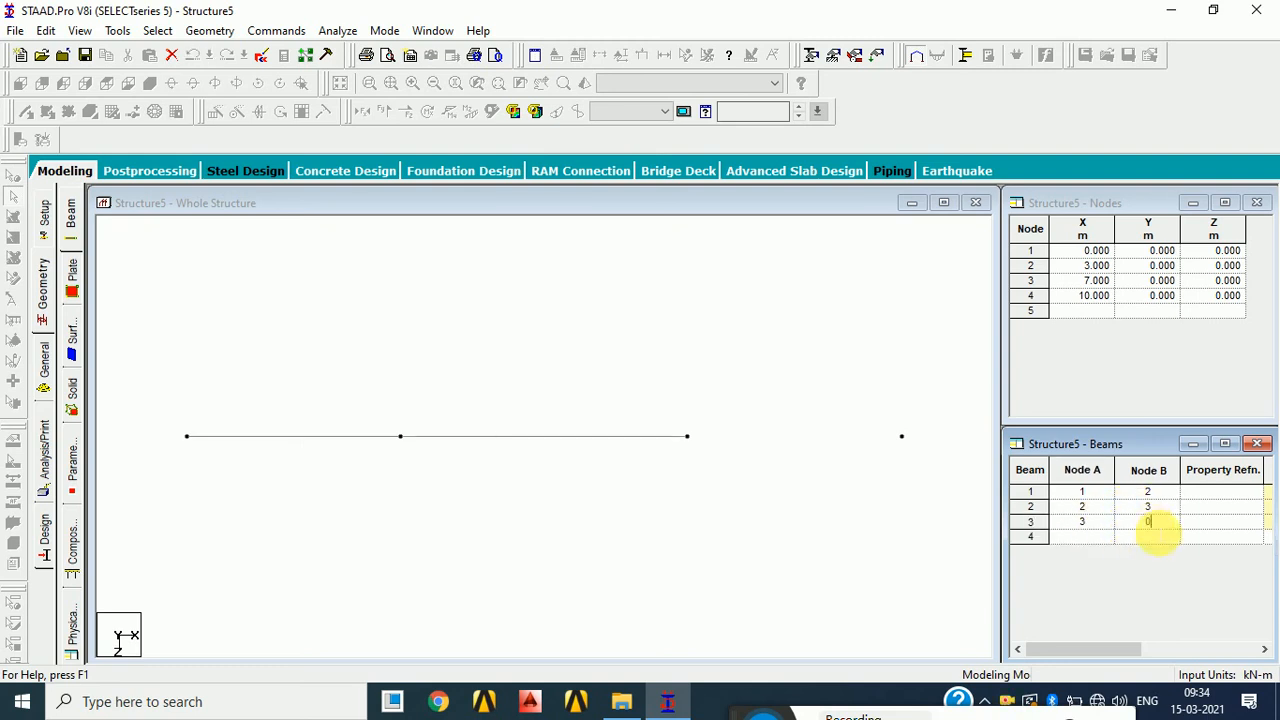
{"action": "type", "text": "4"}
{"action": "key", "text": "Tab"}
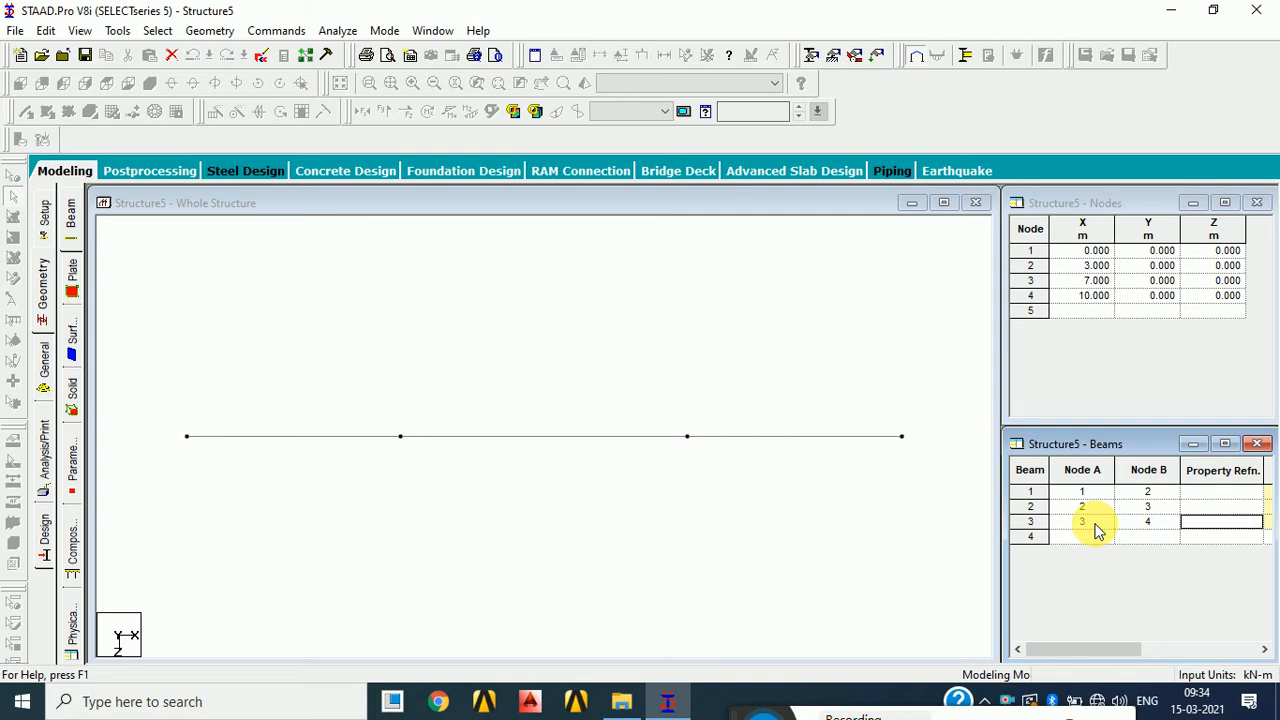
{"action": "left_click", "coordinate": [771, 555]}
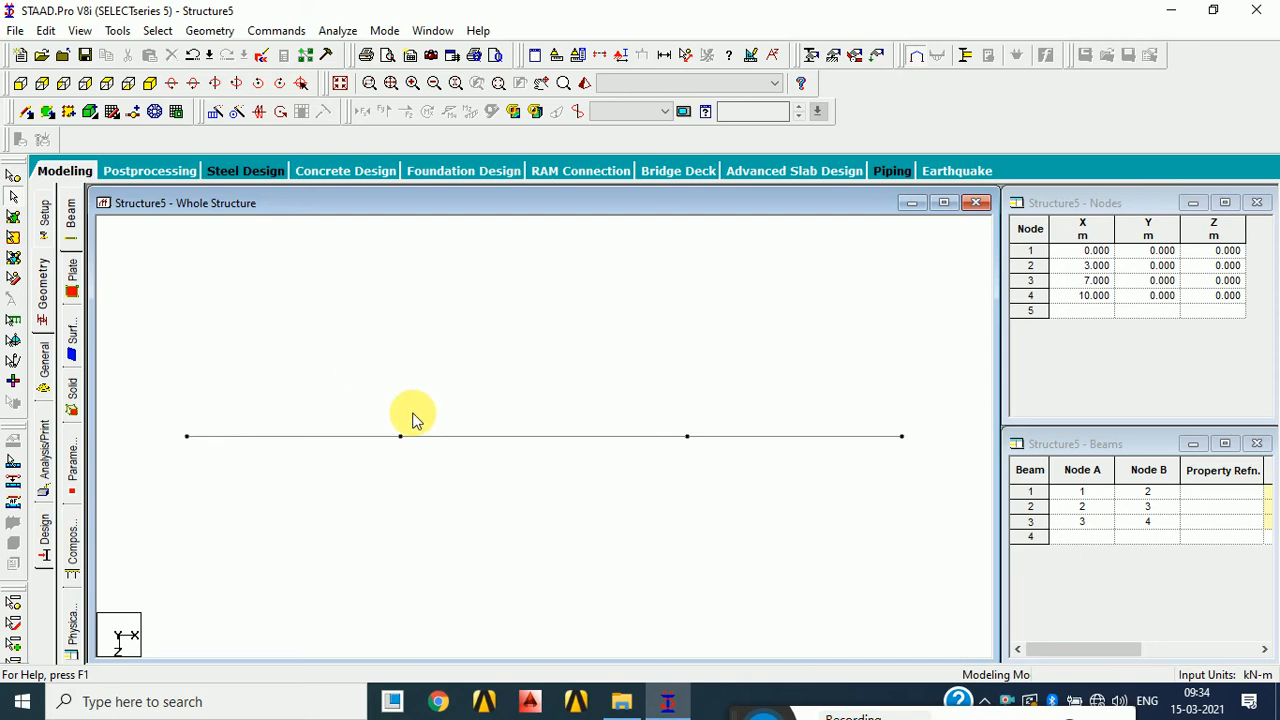
- Turn on the Beam Ends labels, with the start and end of each beam colour-coded
{"action": "left_click", "coordinate": [624, 64]}
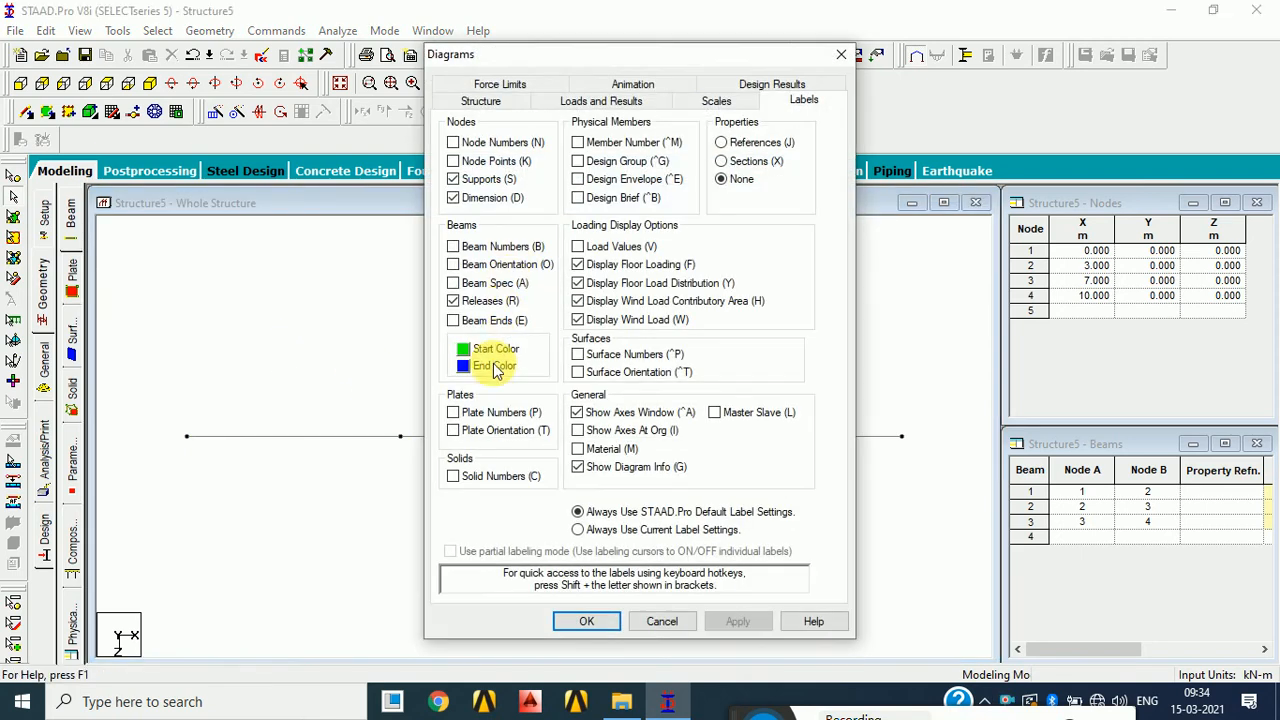
{"action": "left_click", "coordinate": [470, 319]}
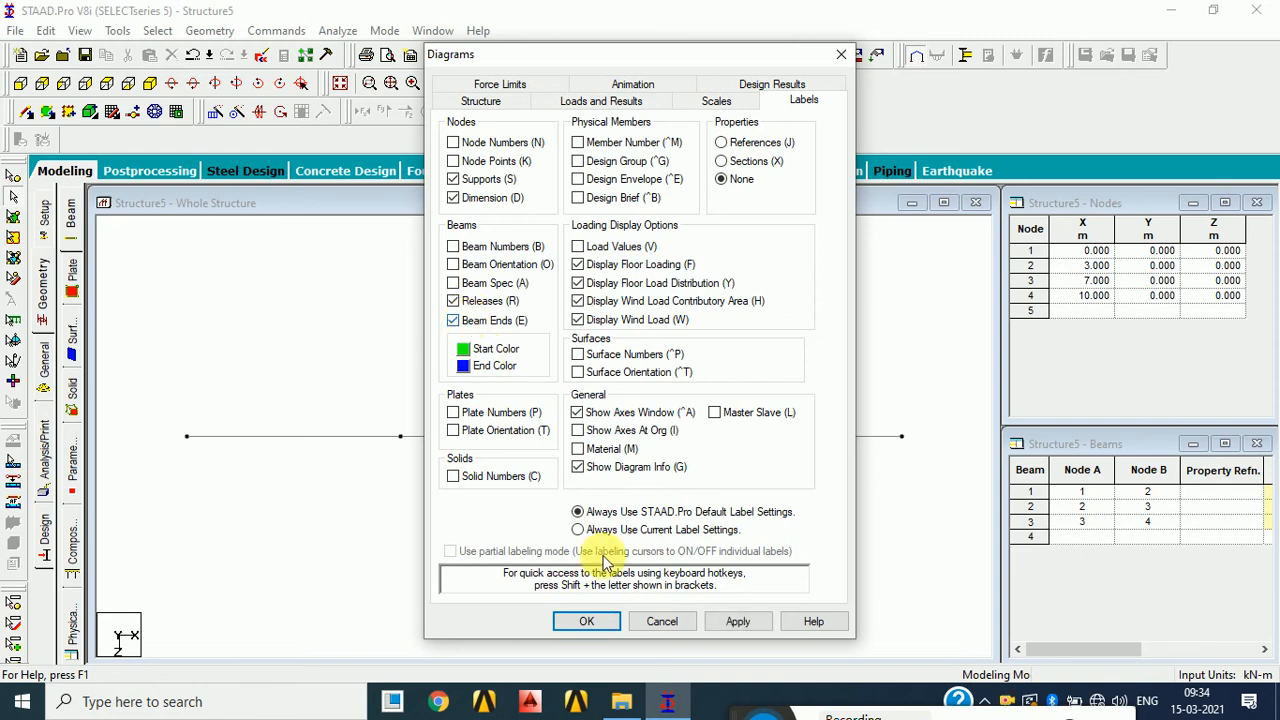
{"action": "left_click", "coordinate": [606, 621]}
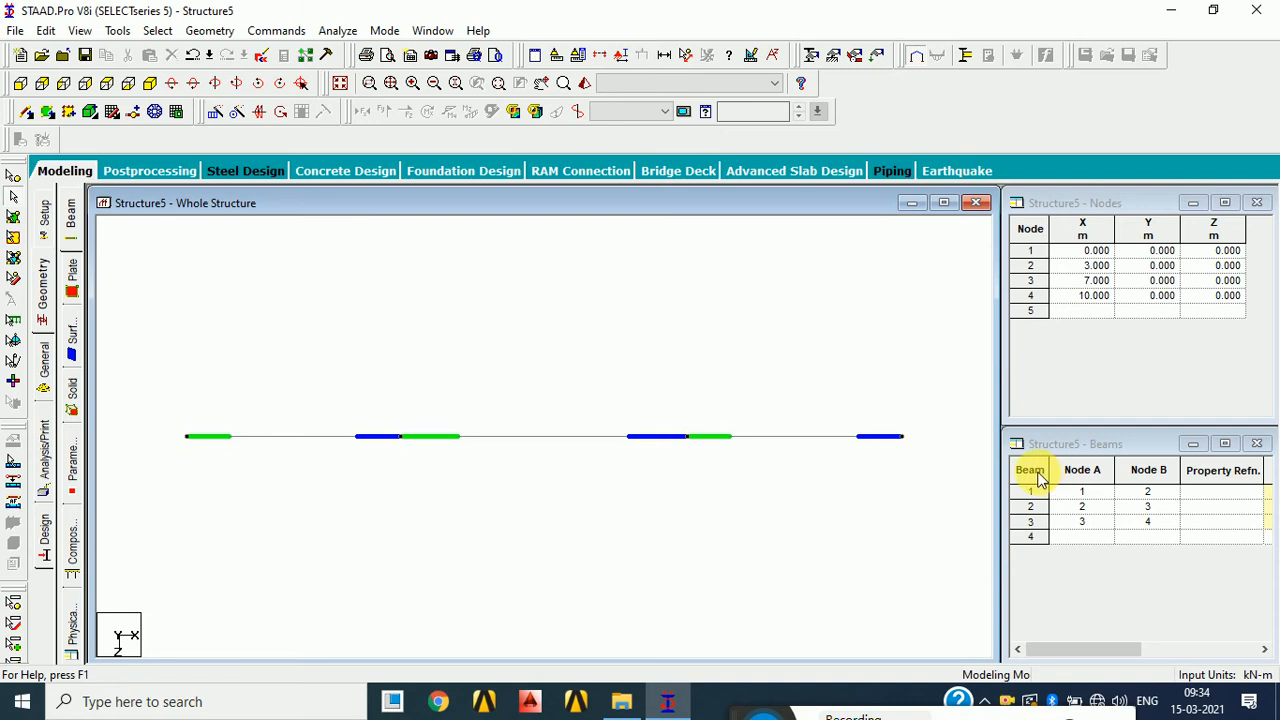
{"action": "middle_click_drag", "start_coordinate": [800, 505], "coordinate": [787, 460]}
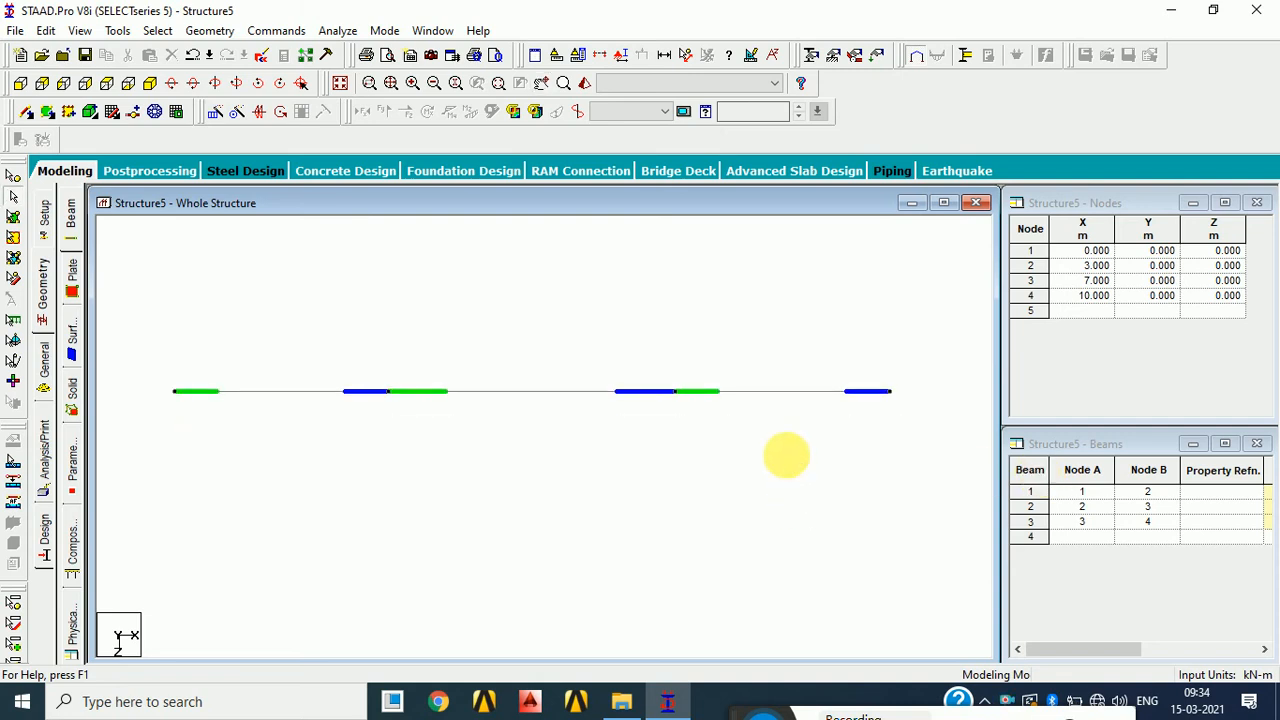
- Reverse beam 3 by setting Node A to 4 and Node B to 3, and decline the auto save
{"action": "double_click", "coordinate": [1080, 521]}
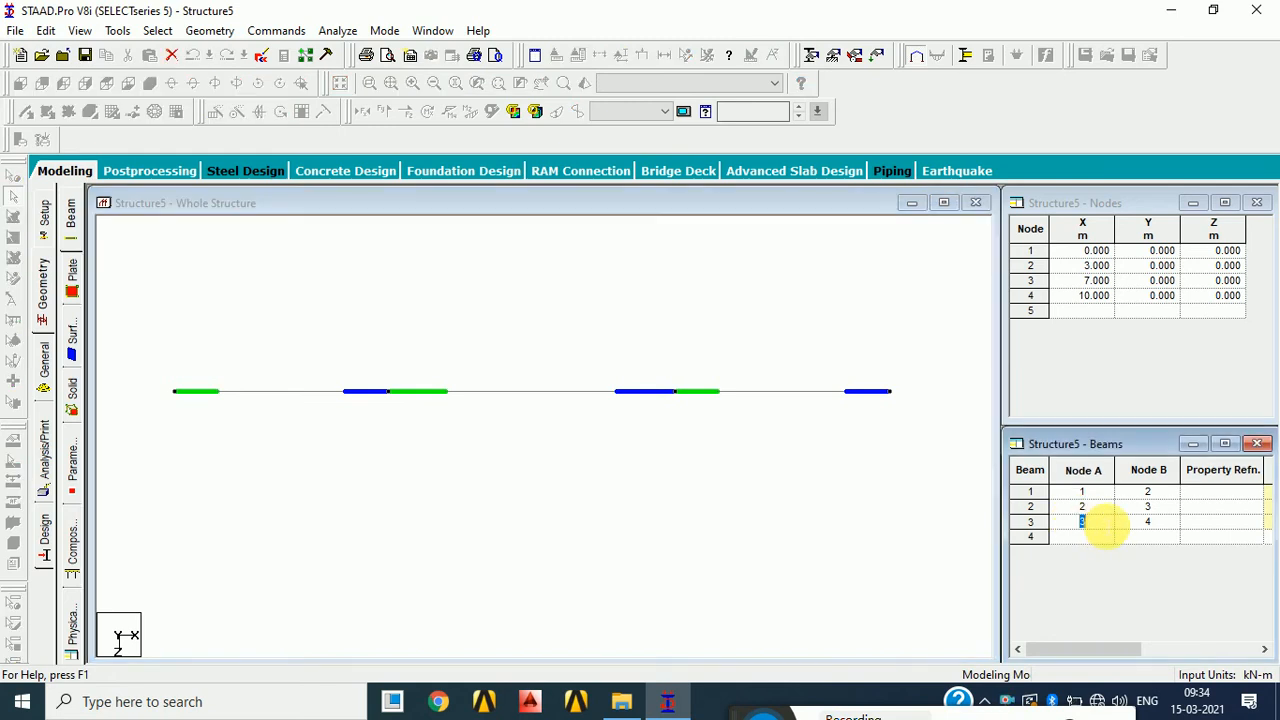
{"action": "type", "text": "4"}
{"action": "left_click", "coordinate": [1137, 522]}
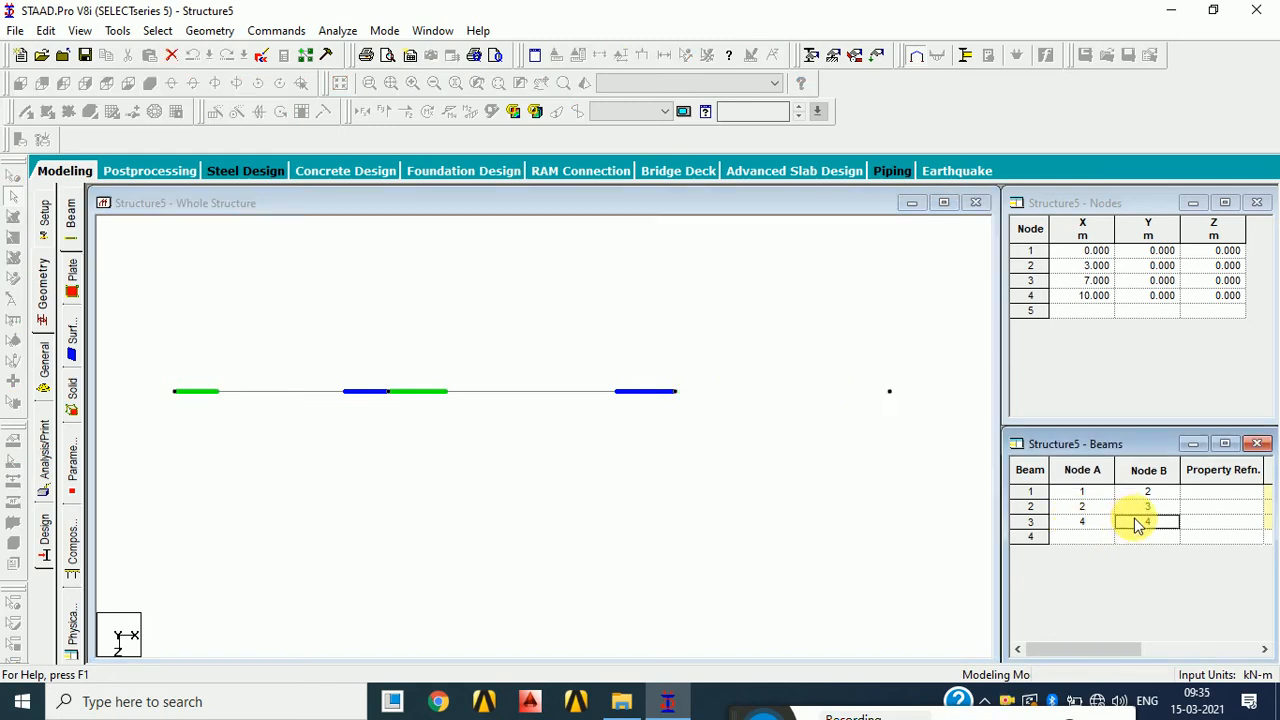
{"action": "type", "text": "3"}
{"action": "key", "text": "Tab"}
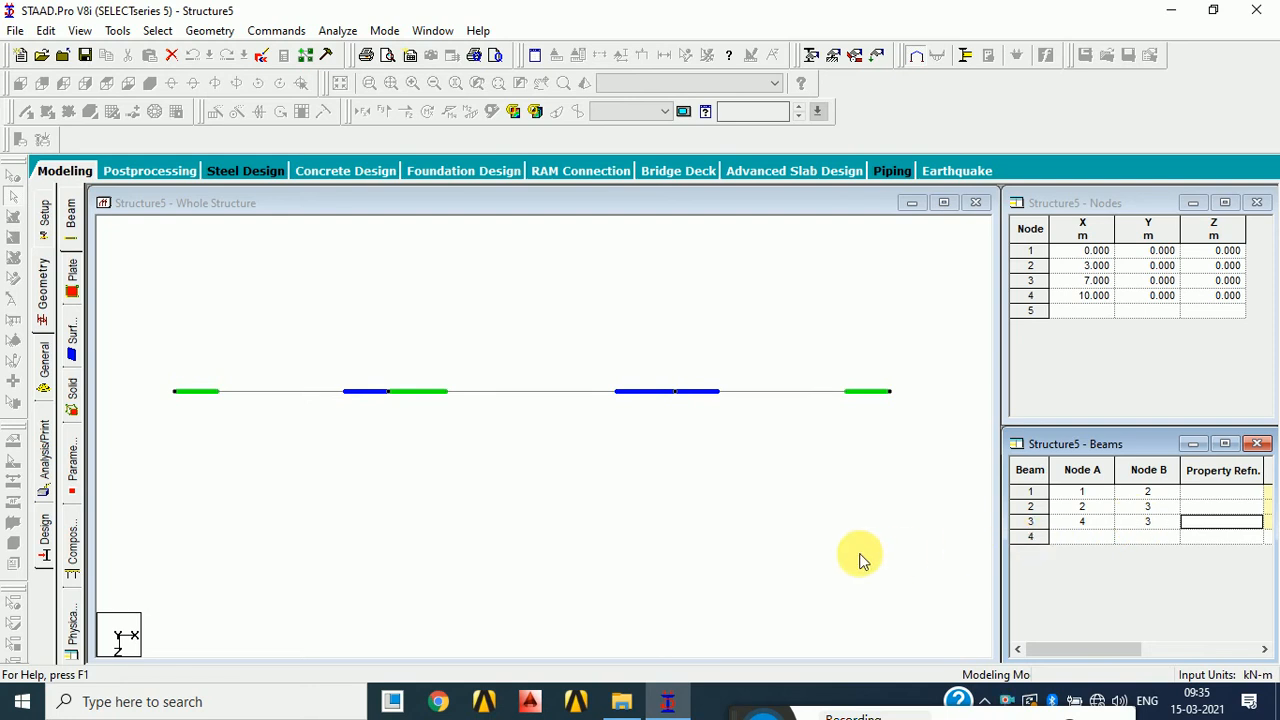
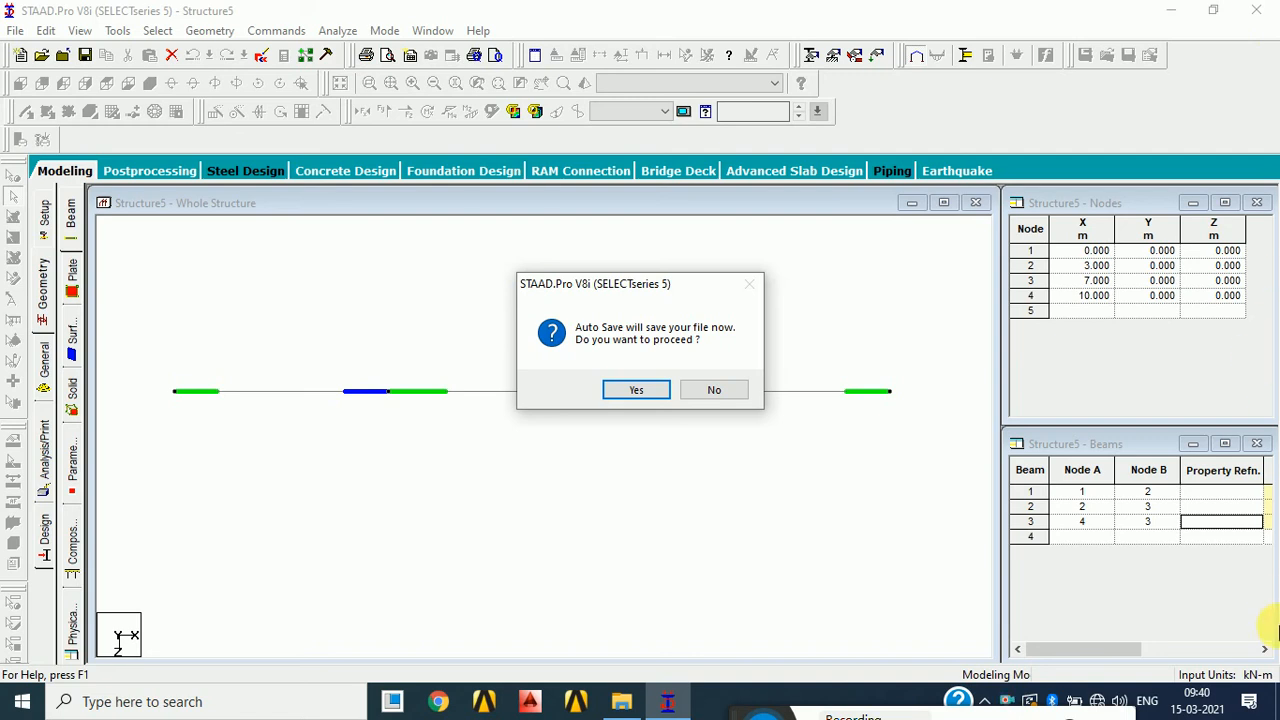
{"action": "left_click", "coordinate": [724, 396]}
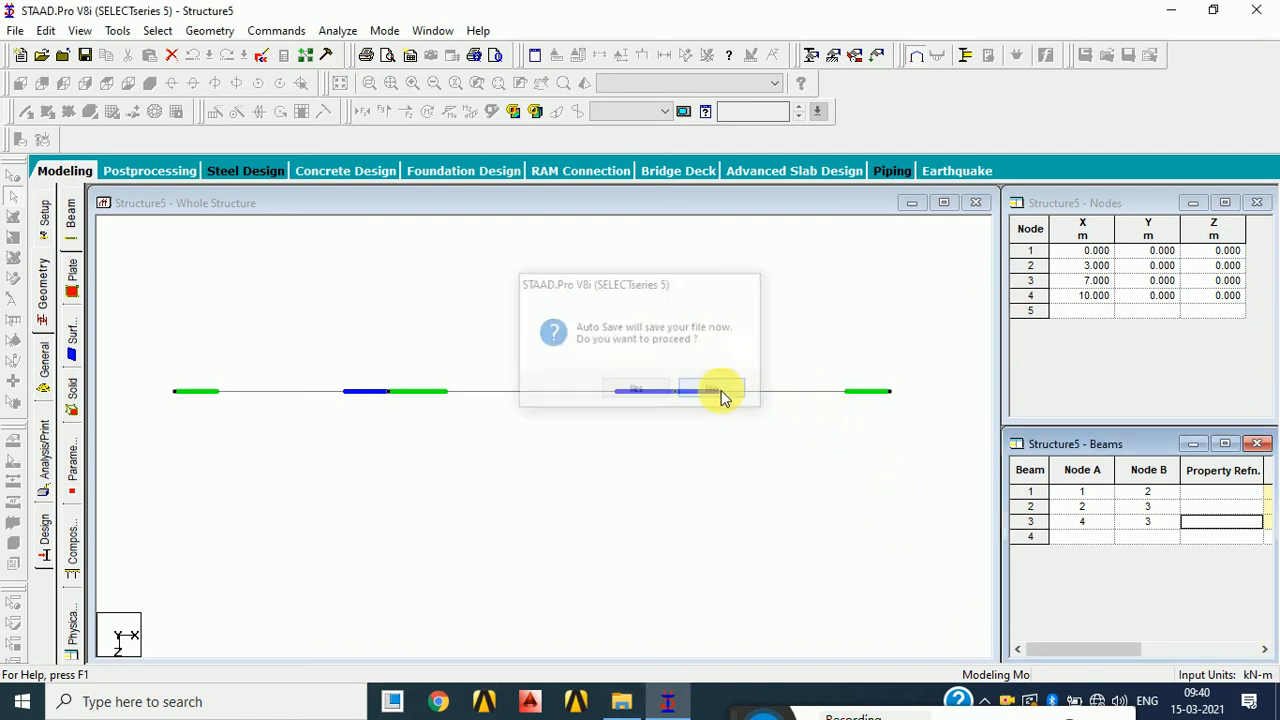
{"action": "left_click", "coordinate": [911, 543]}
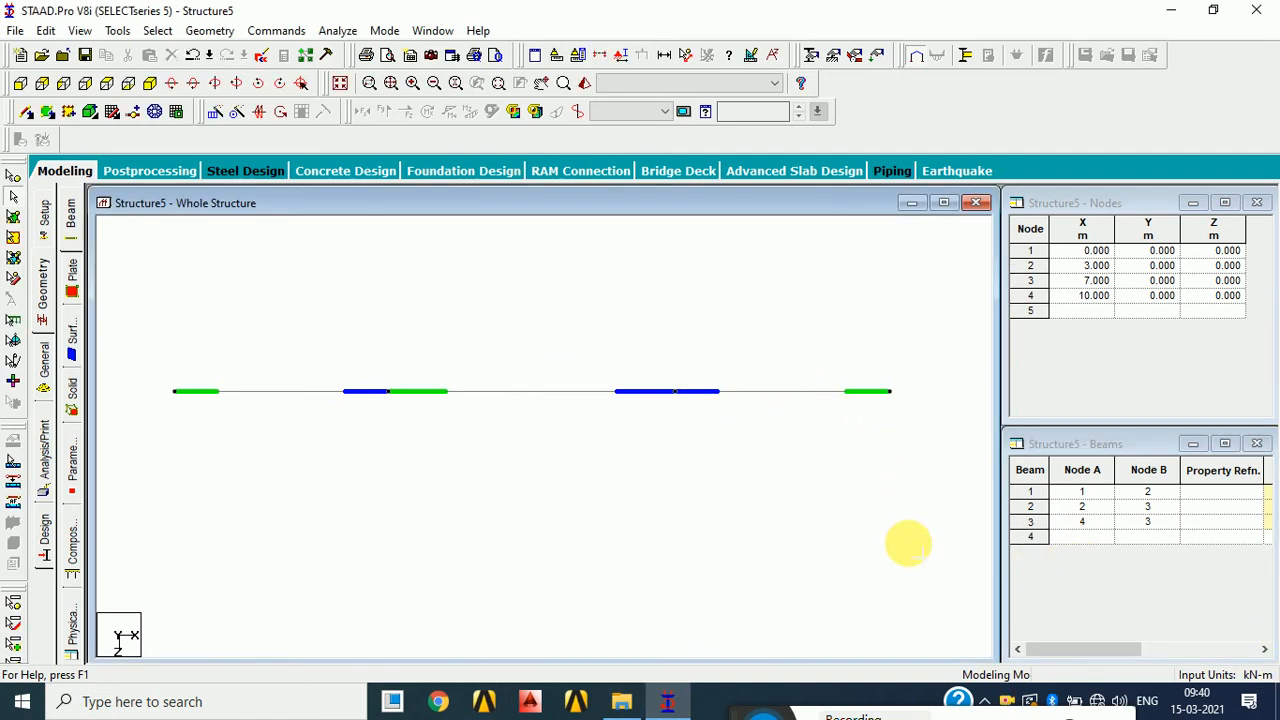
- Restore the direction of beam 3 by setting Node A to 3 and Node B to 4
{"action": "left_click", "coordinate": [1100, 526]}
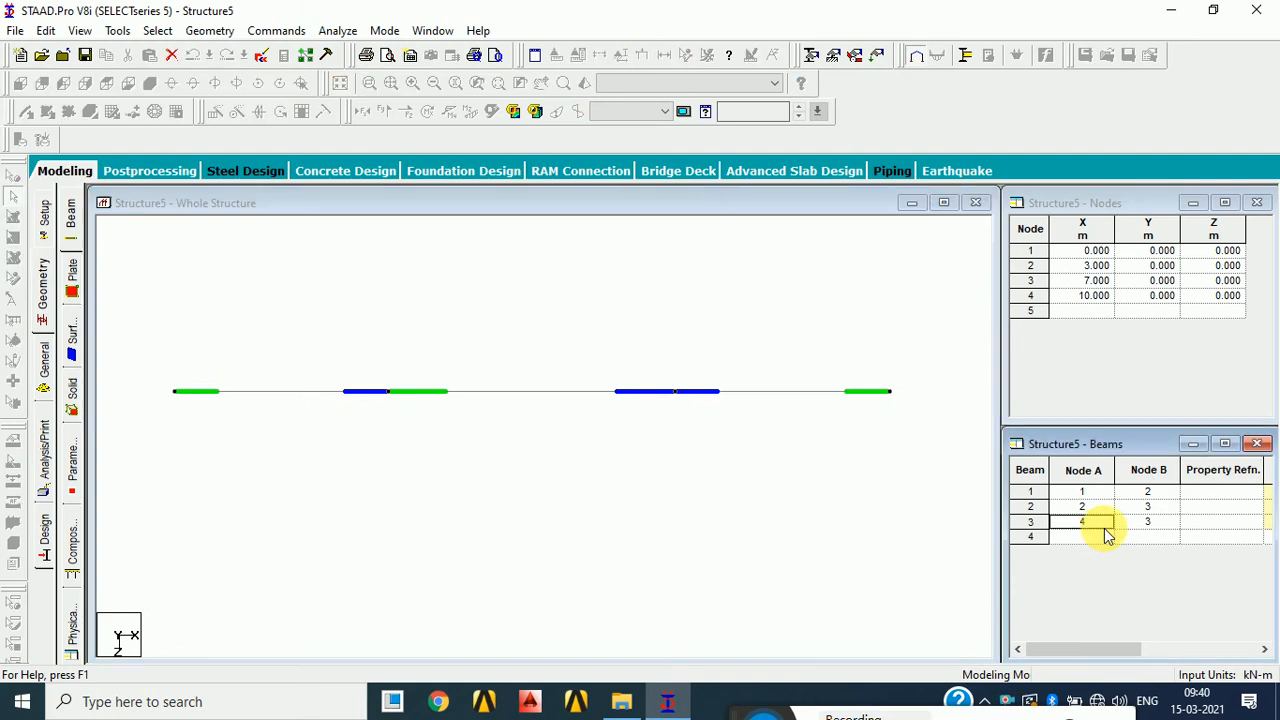
{"action": "type", "text": "3"}
{"action": "left_click", "coordinate": [1160, 522]}
{"action": "type", "text": "4"}
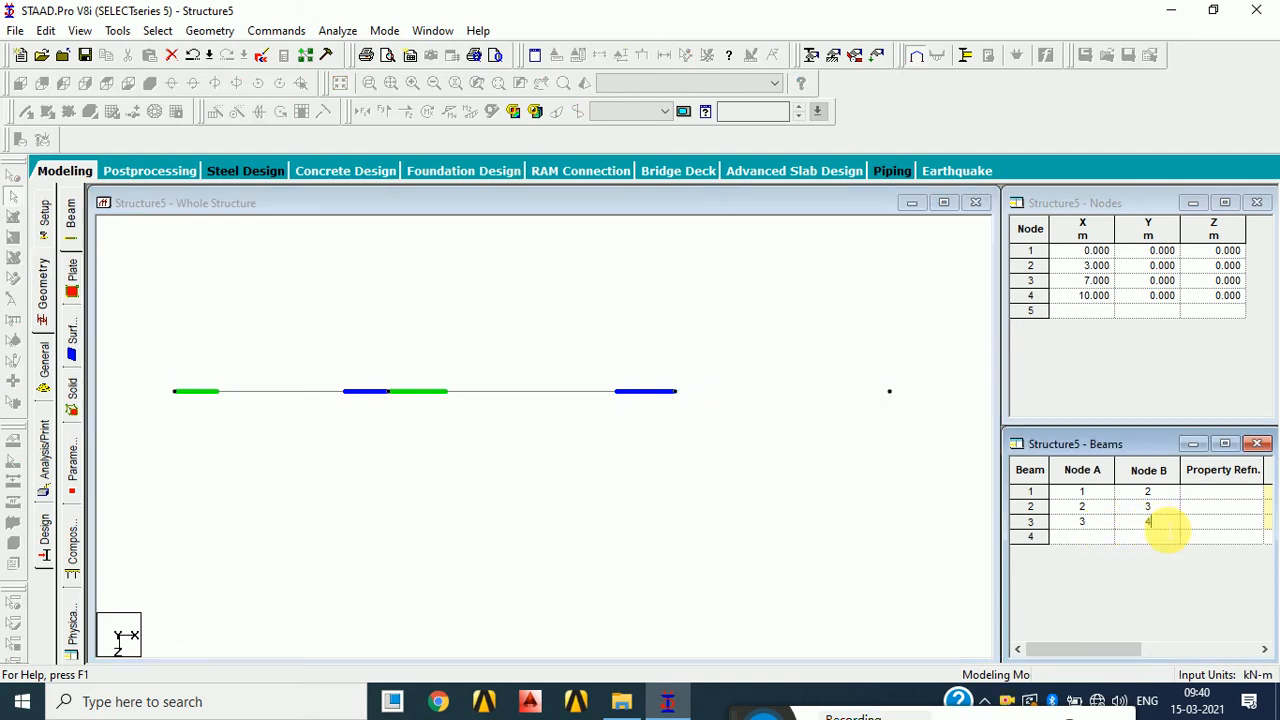
{"action": "key", "text": "Return"}
{"action": "left_click", "coordinate": [758, 524]}
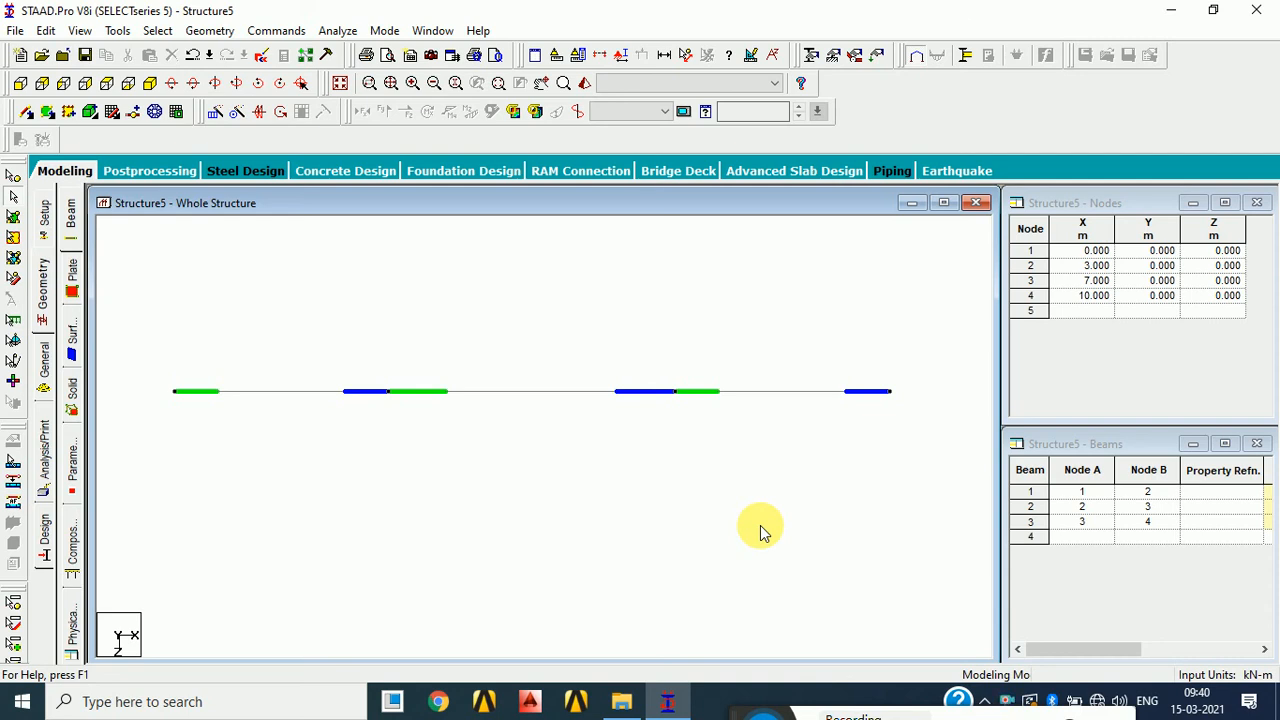
- Turn off the Beam Ends labels in the structure diagram
{"action": "left_click", "coordinate": [620, 56]}
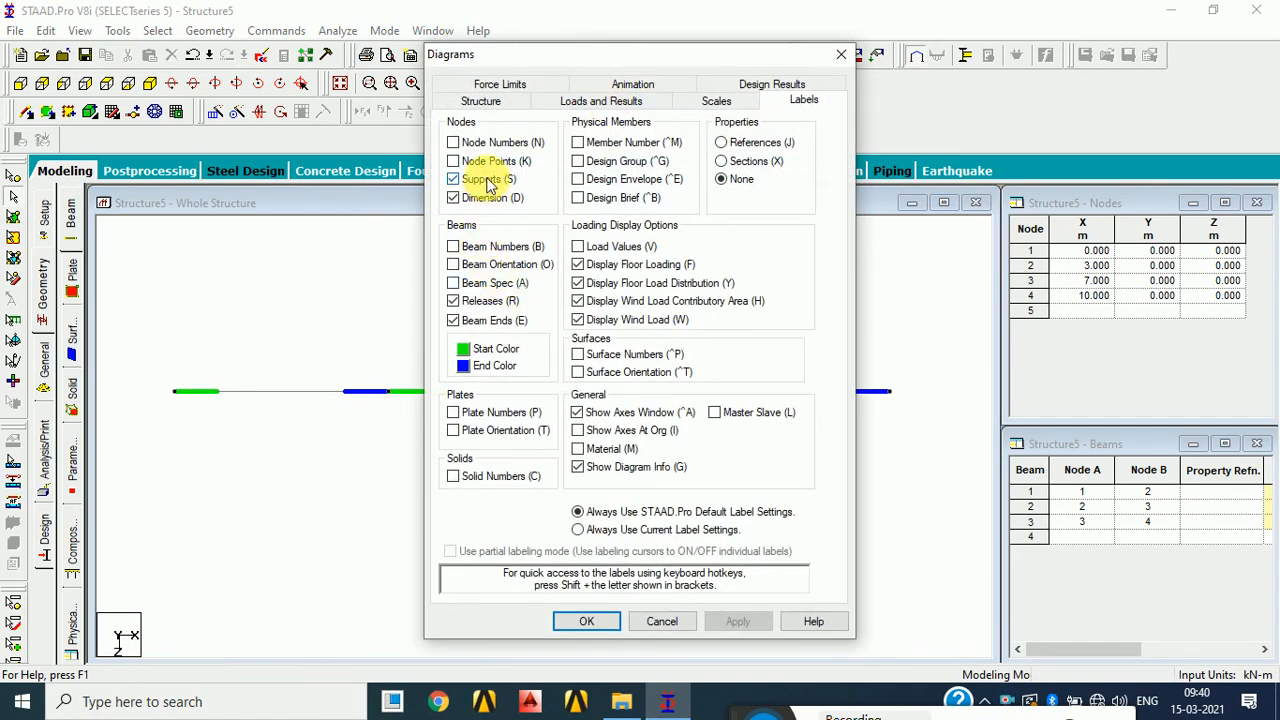
{"action": "left_click", "coordinate": [470, 320]}
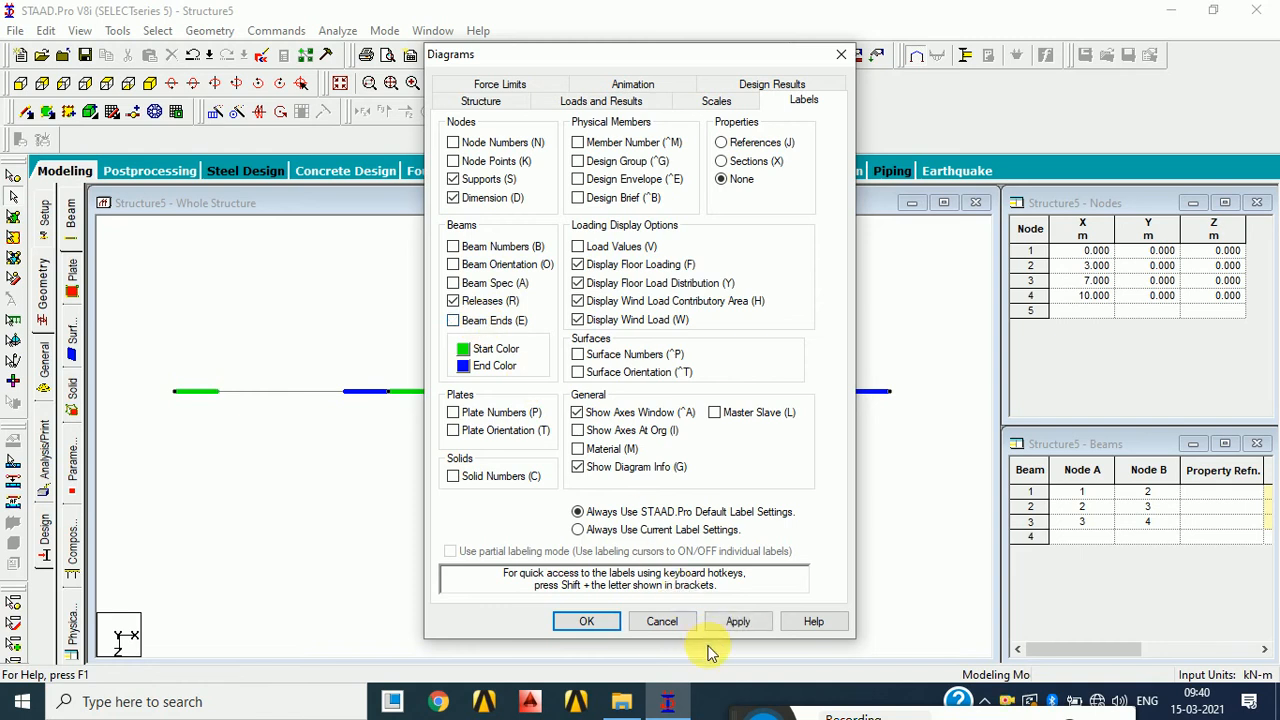
{"action": "left_click", "coordinate": [738, 621]}
{"action": "left_click", "coordinate": [584, 621]}
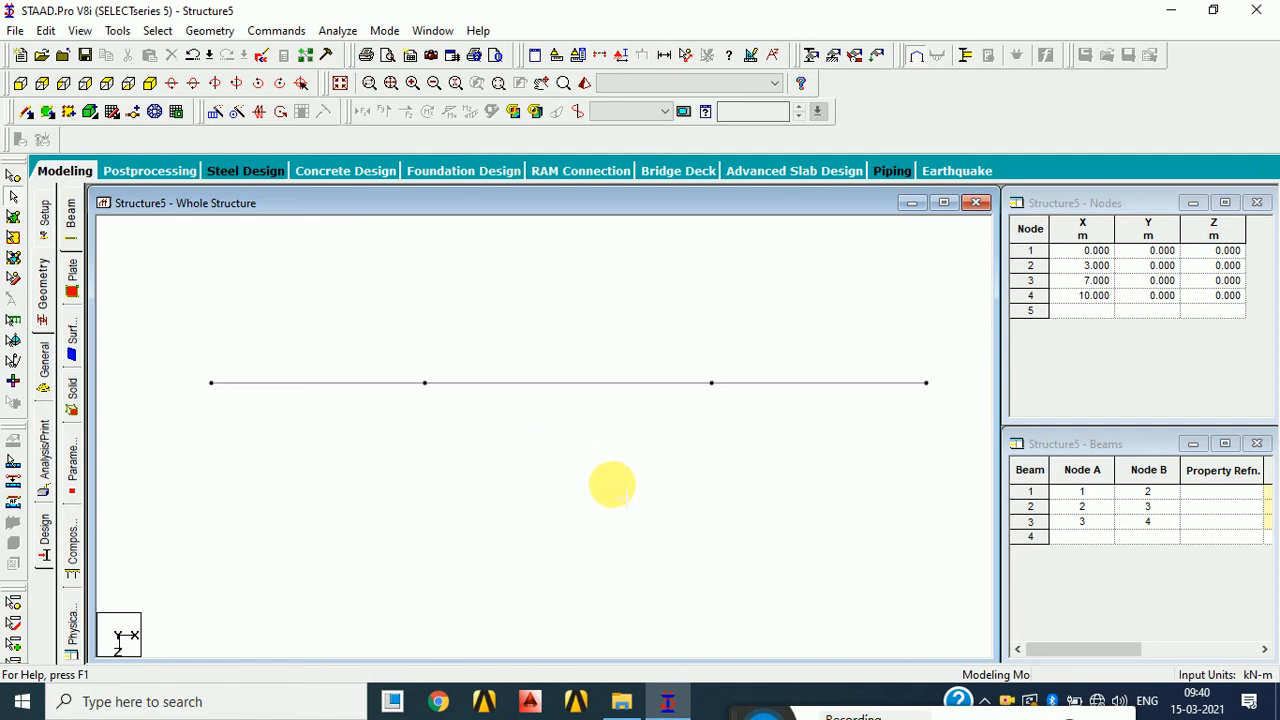
- Add nodes 5, 6 and 7 to the Nodes table, each with a Y coordinate of 3 m
{"action": "left_click", "coordinate": [1148, 312]}
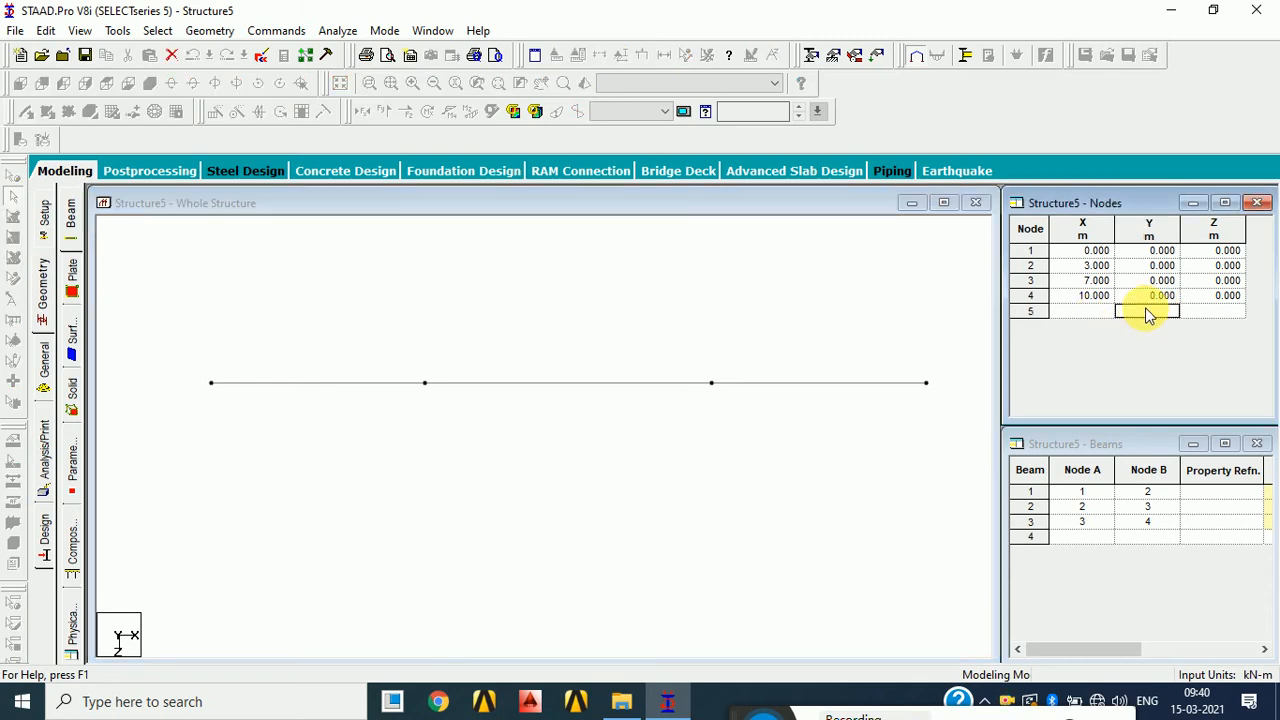
{"action": "type", "text": "3"}
{"action": "key", "text": "Return"}
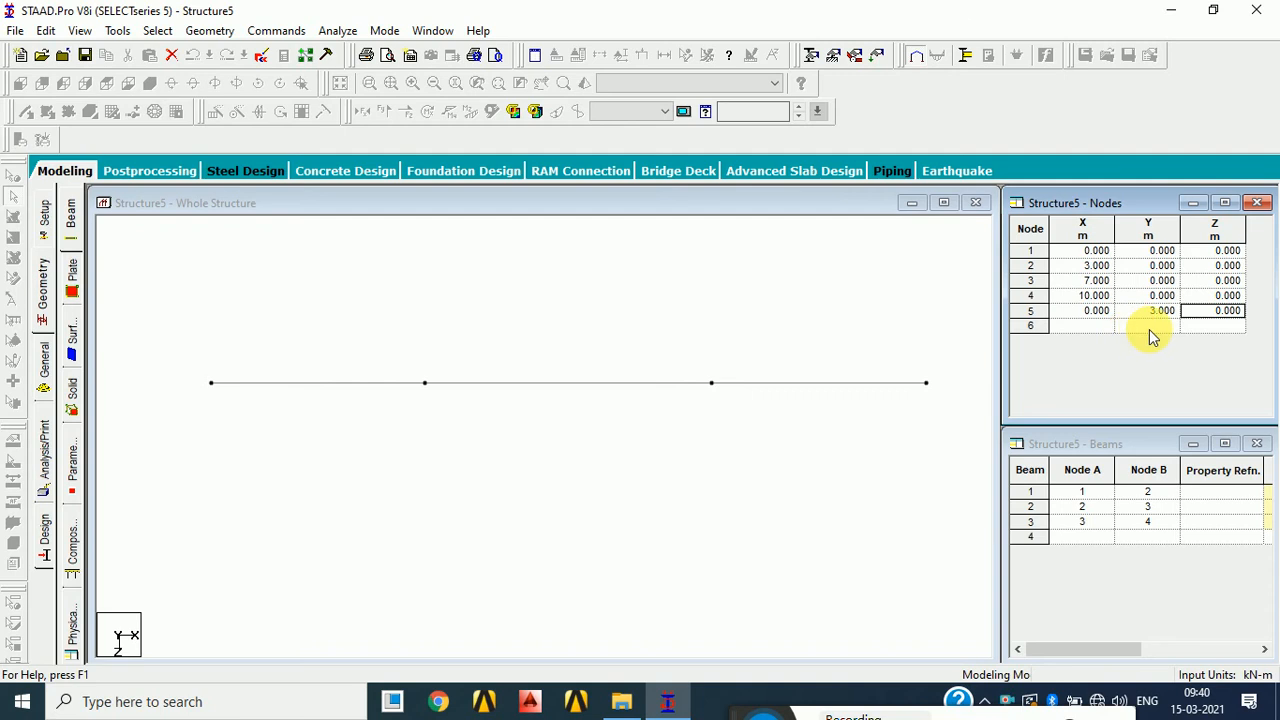
{"action": "left_click", "coordinate": [1149, 327]}
{"action": "type", "text": "3"}
{"action": "key", "text": "Return"}
{"action": "left_click", "coordinate": [1091, 340]}
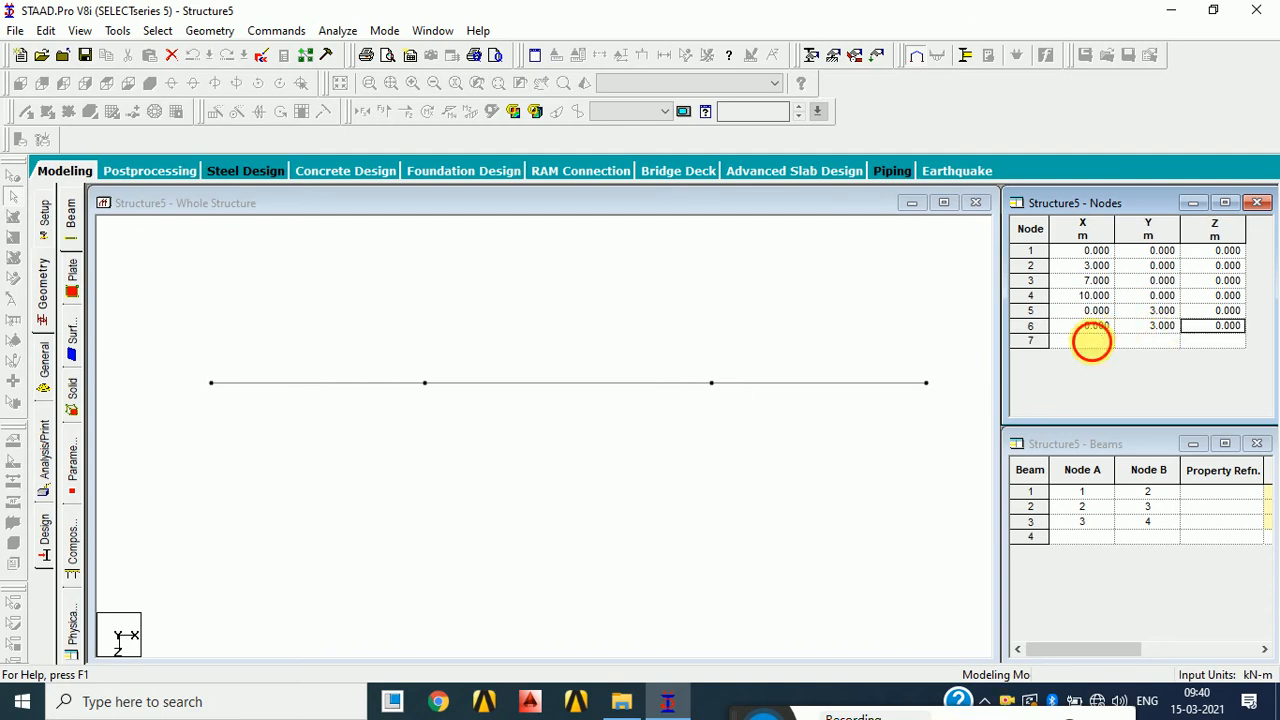
{"action": "left_click", "coordinate": [1156, 341]}
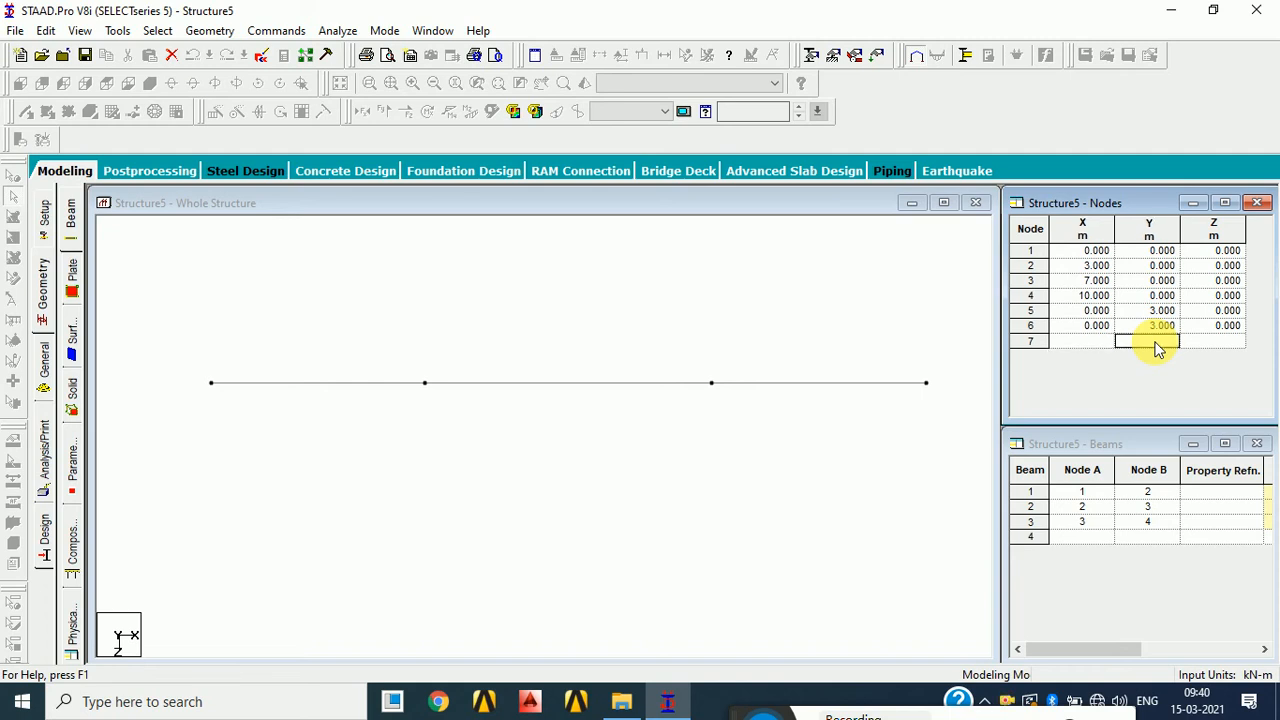
{"action": "type", "text": "3"}
{"action": "key", "text": "Return"}
{"action": "left_click", "coordinate": [1157, 357]}
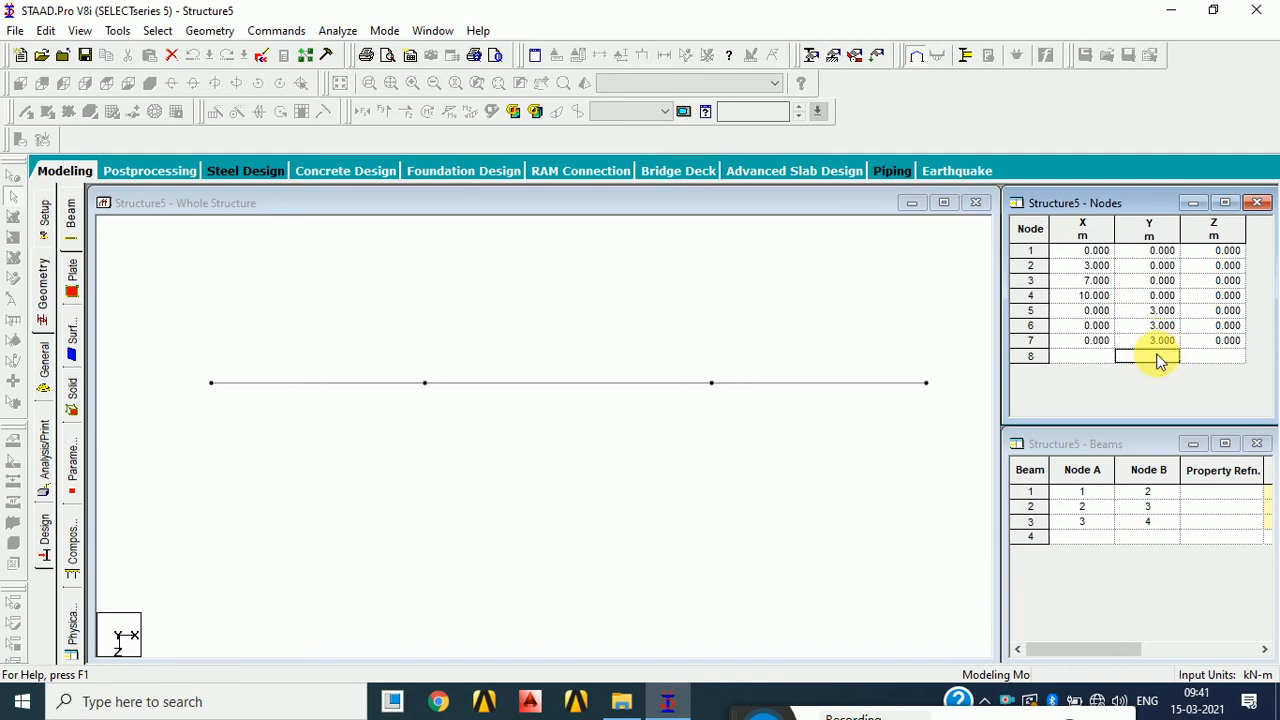
- Set the X coordinate of node 6 to 3 m and of node 7 to 7 m
{"action": "double_click", "coordinate": [1100, 327]}
{"action": "type", "text": "3"}
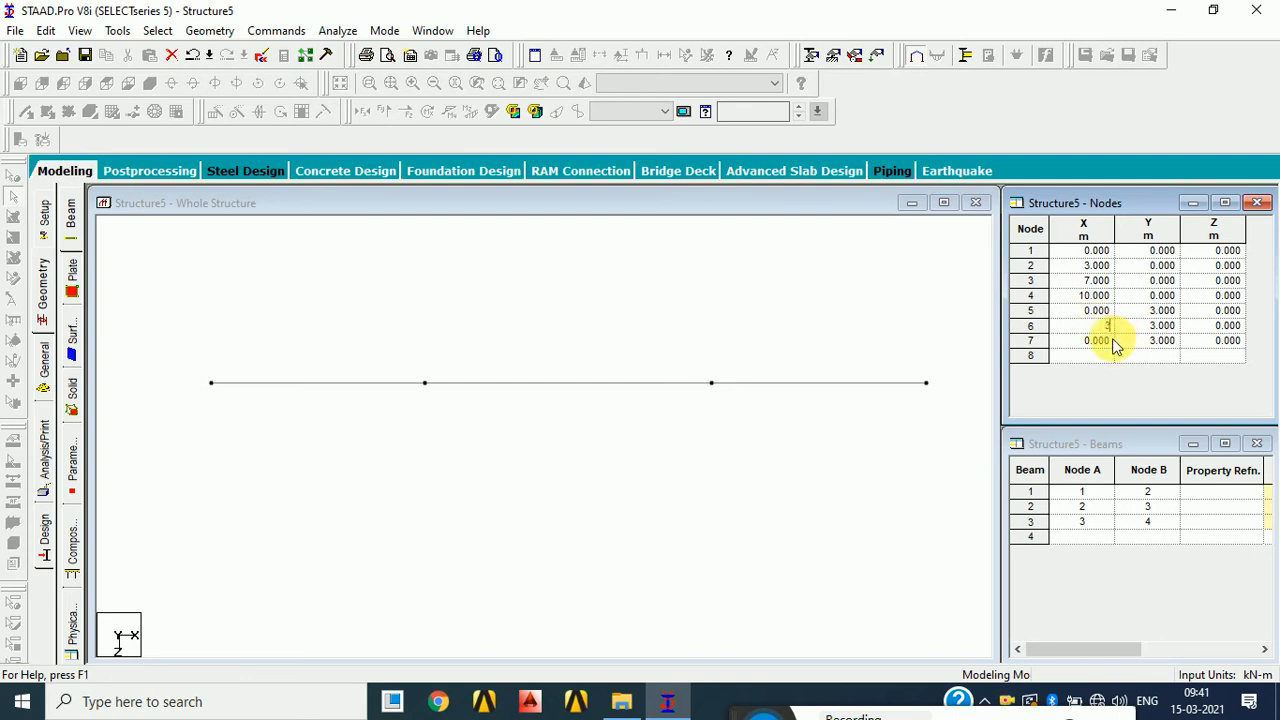
{"action": "left_click", "coordinate": [1097, 341]}
{"action": "type", "text": "7"}
{"action": "key", "text": "Tab"}
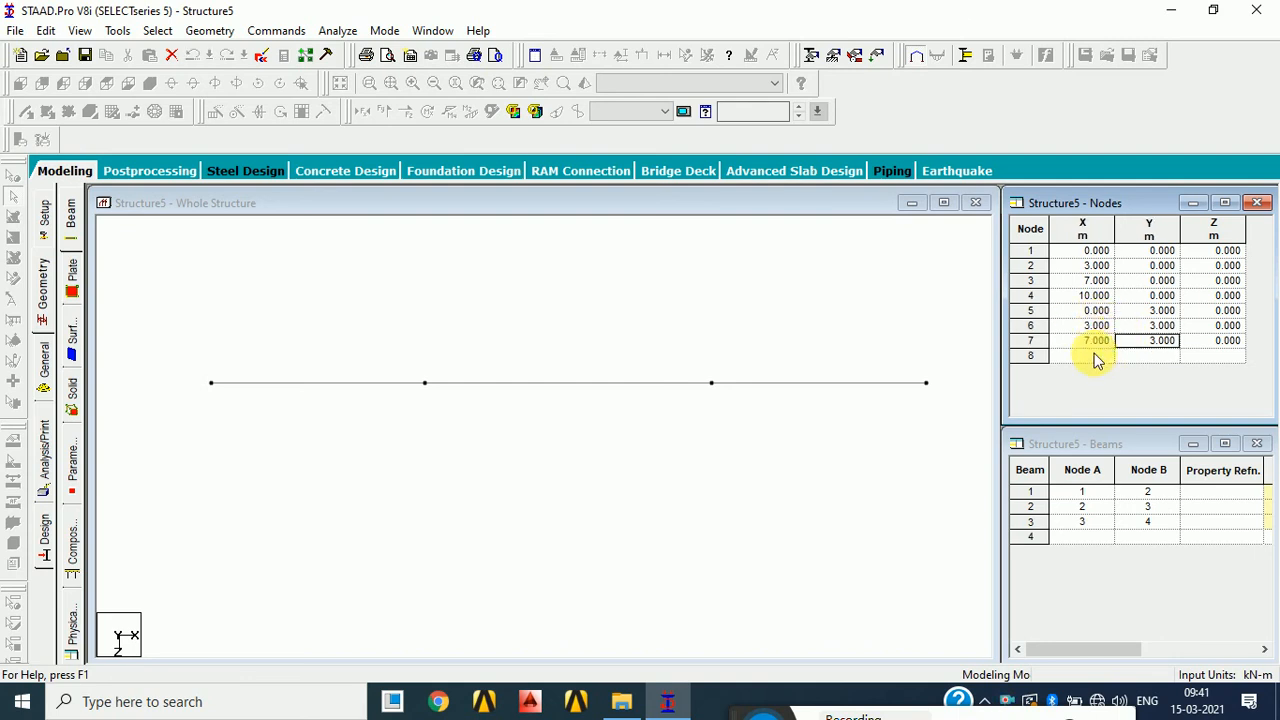
- Show the structure from the front, in the X-Y plane, with both rows of nodes in view
{"action": "left_click", "coordinate": [700, 373]}
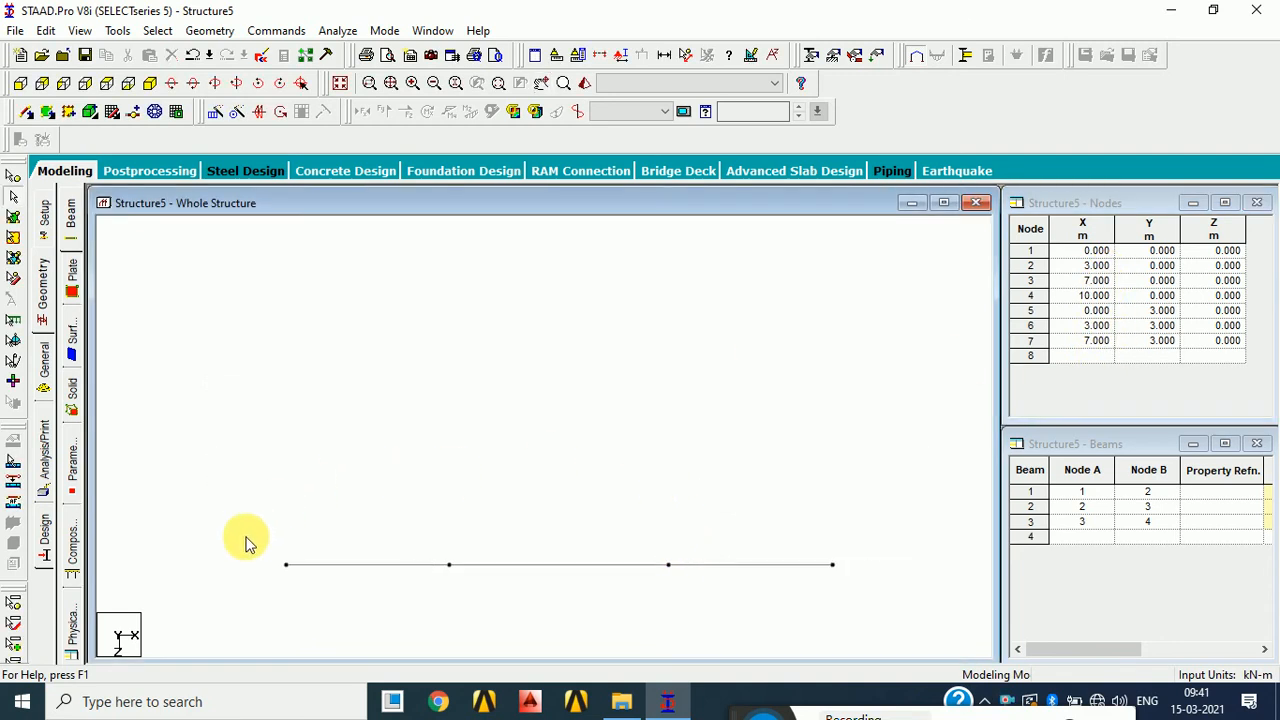
{"action": "left_click", "coordinate": [26, 86]}
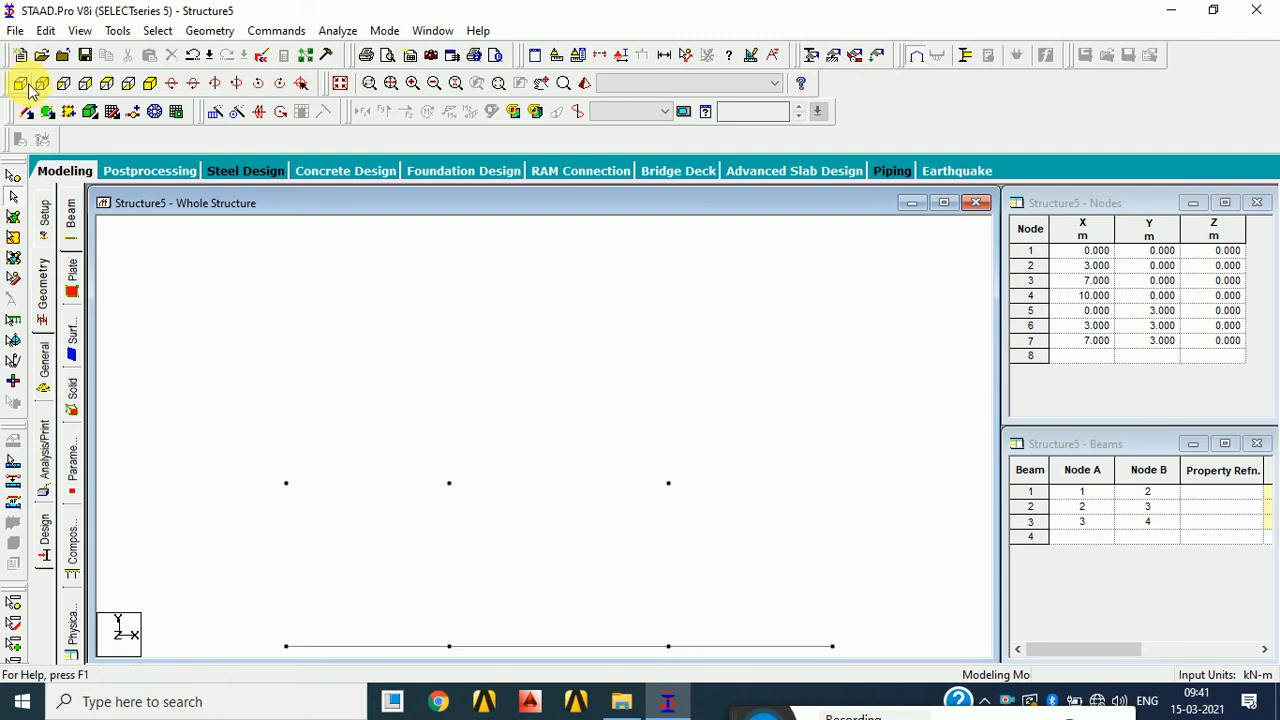
{"action": "middle_click_drag", "start_coordinate": [543, 530], "coordinate": [536, 514]}
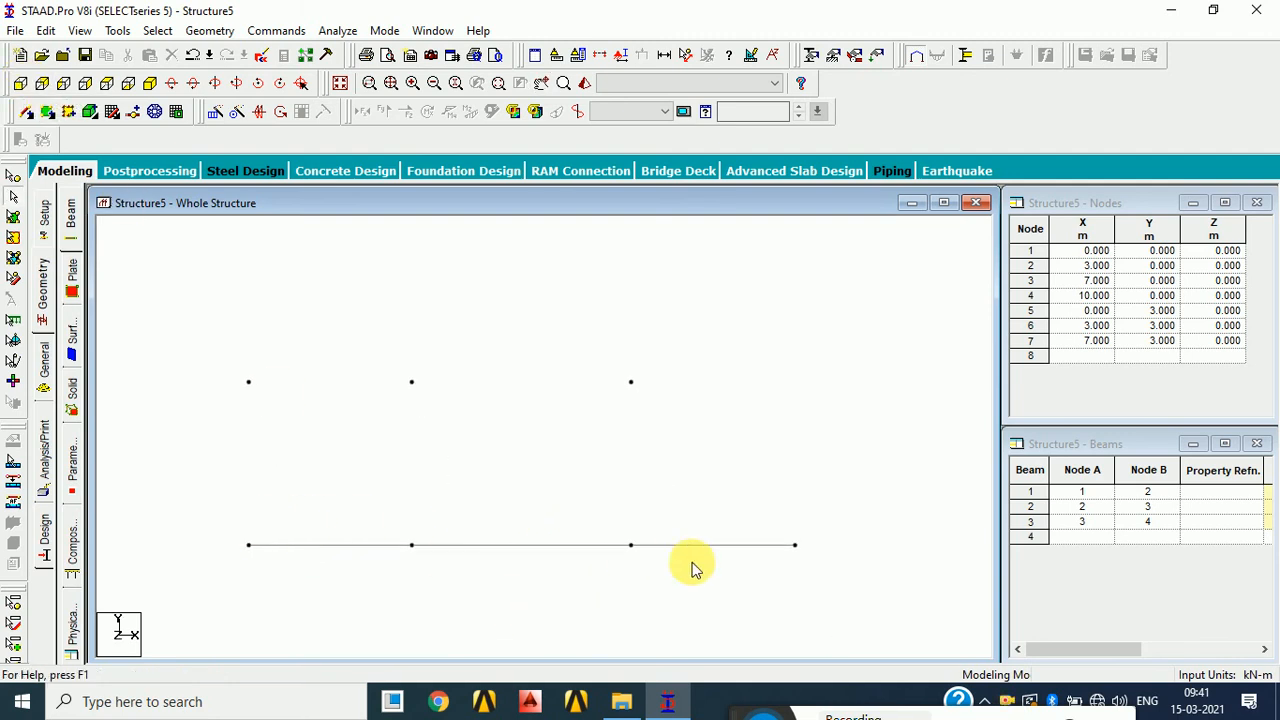
- Add node 8 to the Nodes table at X 10 m and Y 3 m
{"action": "left_click", "coordinate": [1091, 358]}
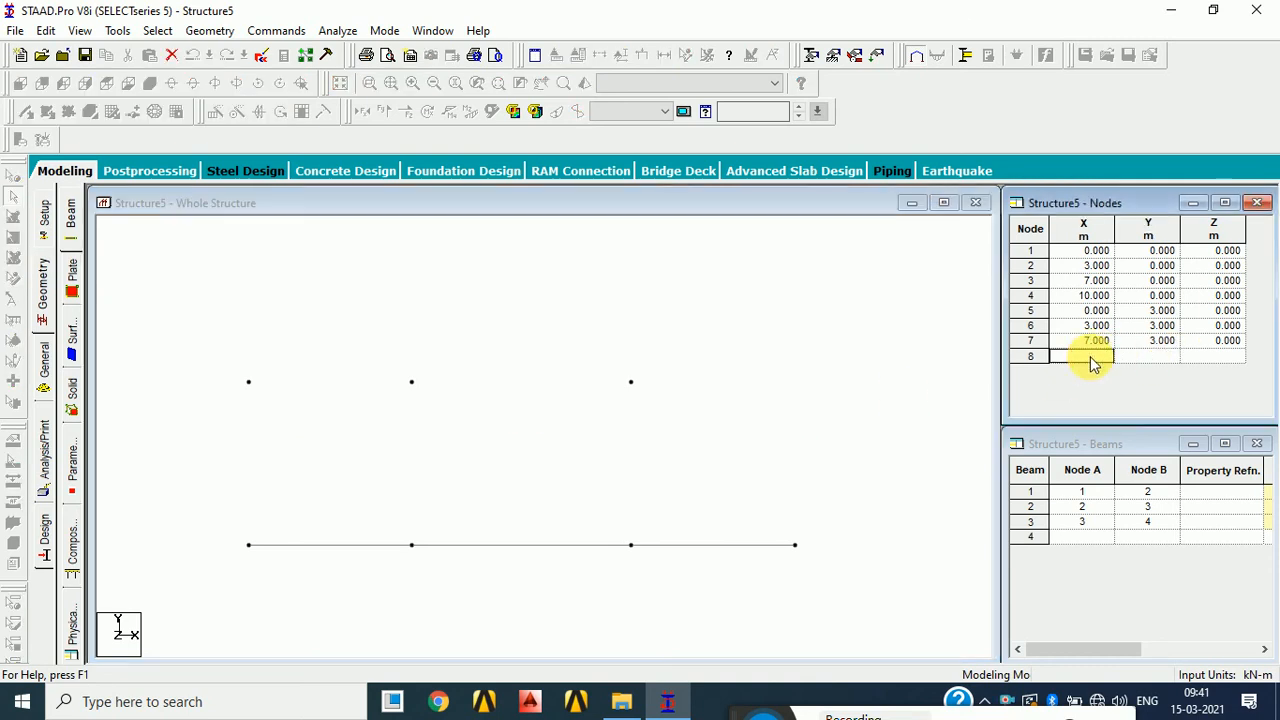
{"action": "type", "text": "10"}
{"action": "left_click", "coordinate": [1160, 358]}
{"action": "type", "text": "3"}
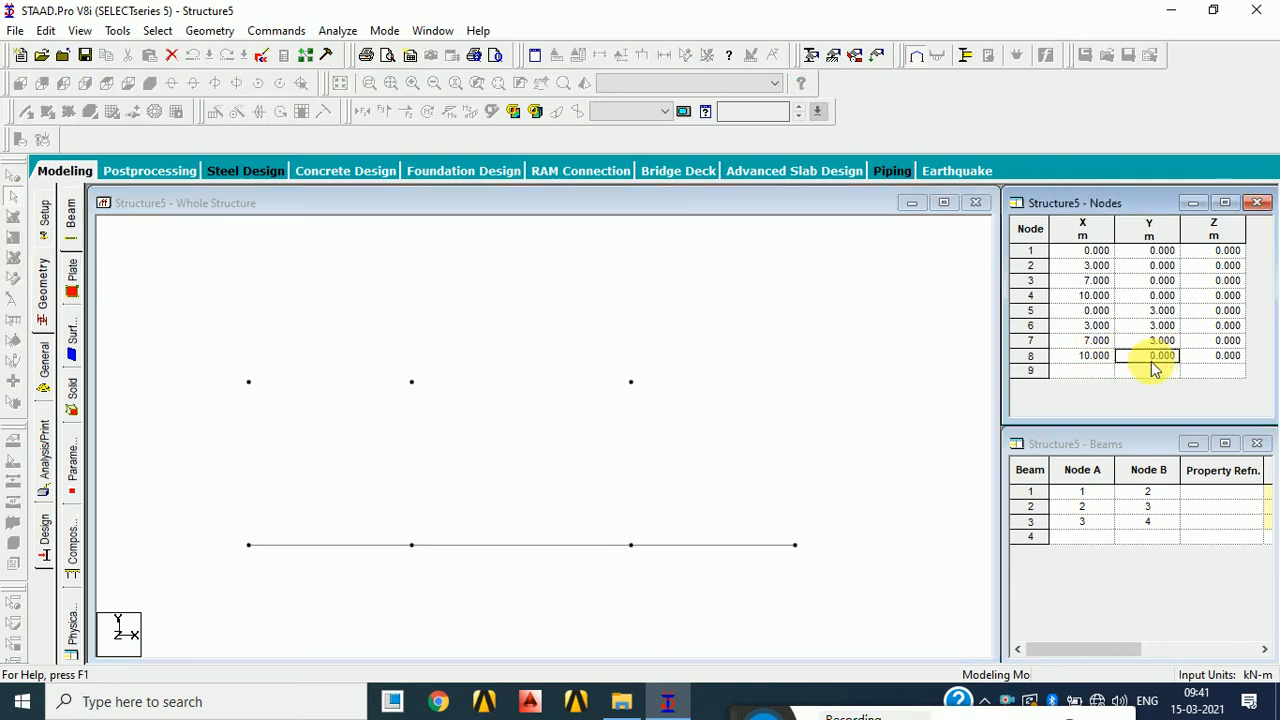
{"action": "key", "text": "Tab"}
{"action": "left_click", "coordinate": [857, 410]}
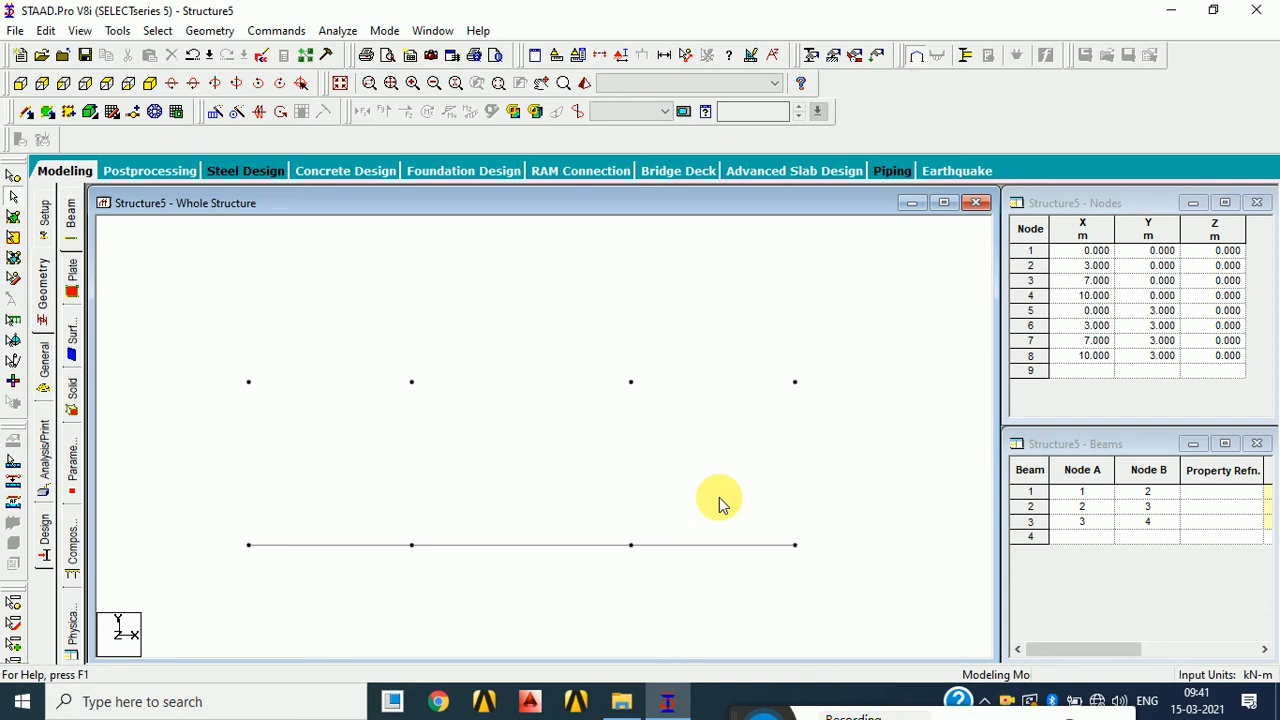
- Turn on the Node Numbers labels in the structure diagram
{"action": "left_click", "coordinate": [620, 55]}
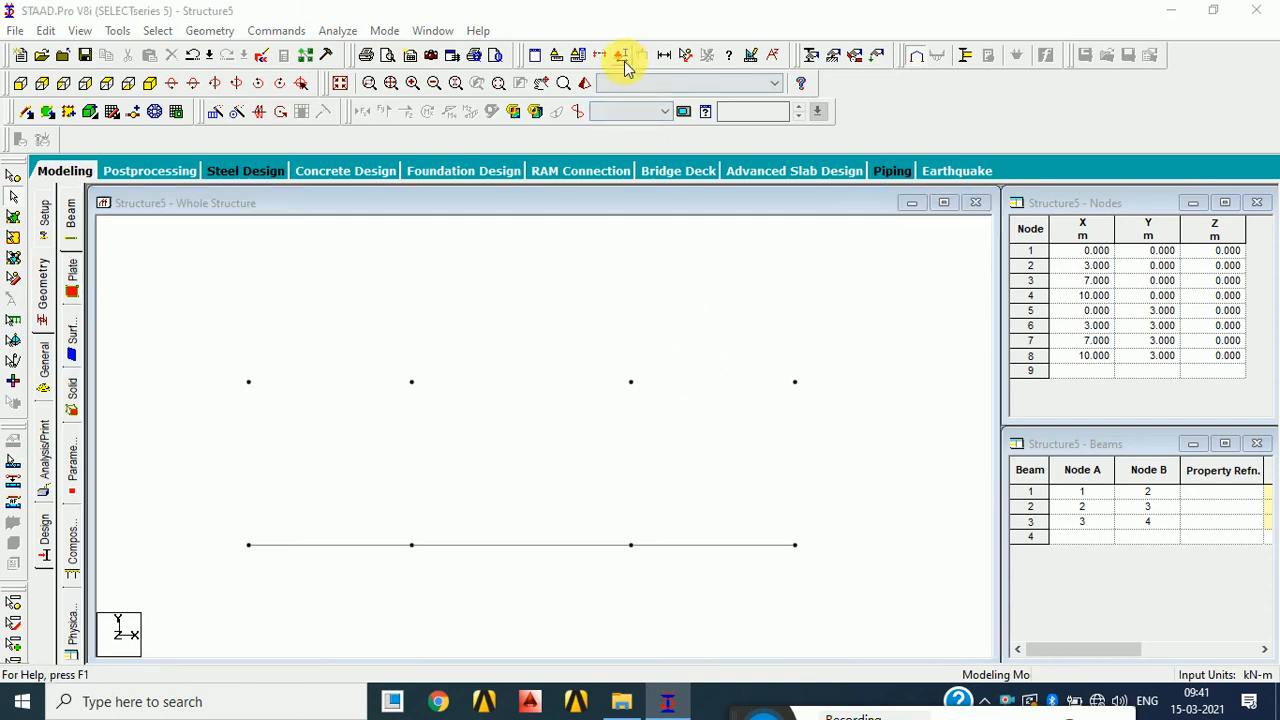
{"action": "left_click", "coordinate": [500, 142]}
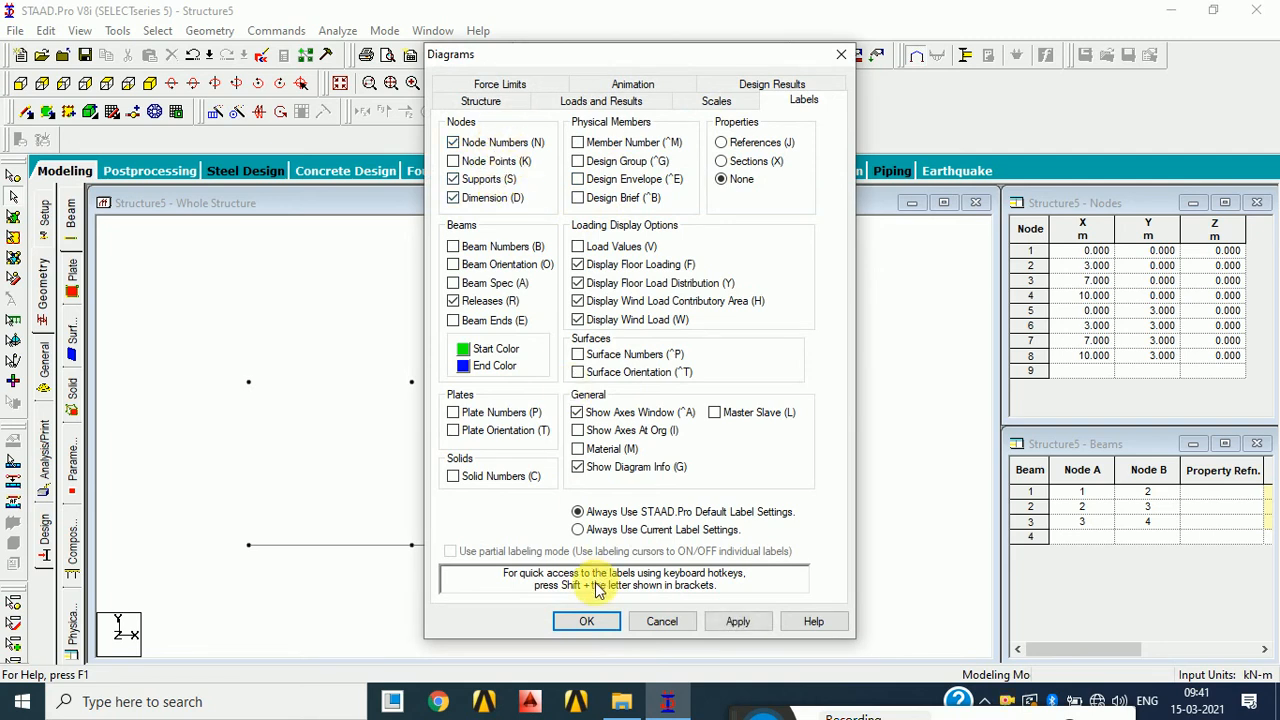
{"action": "left_click", "coordinate": [588, 622]}
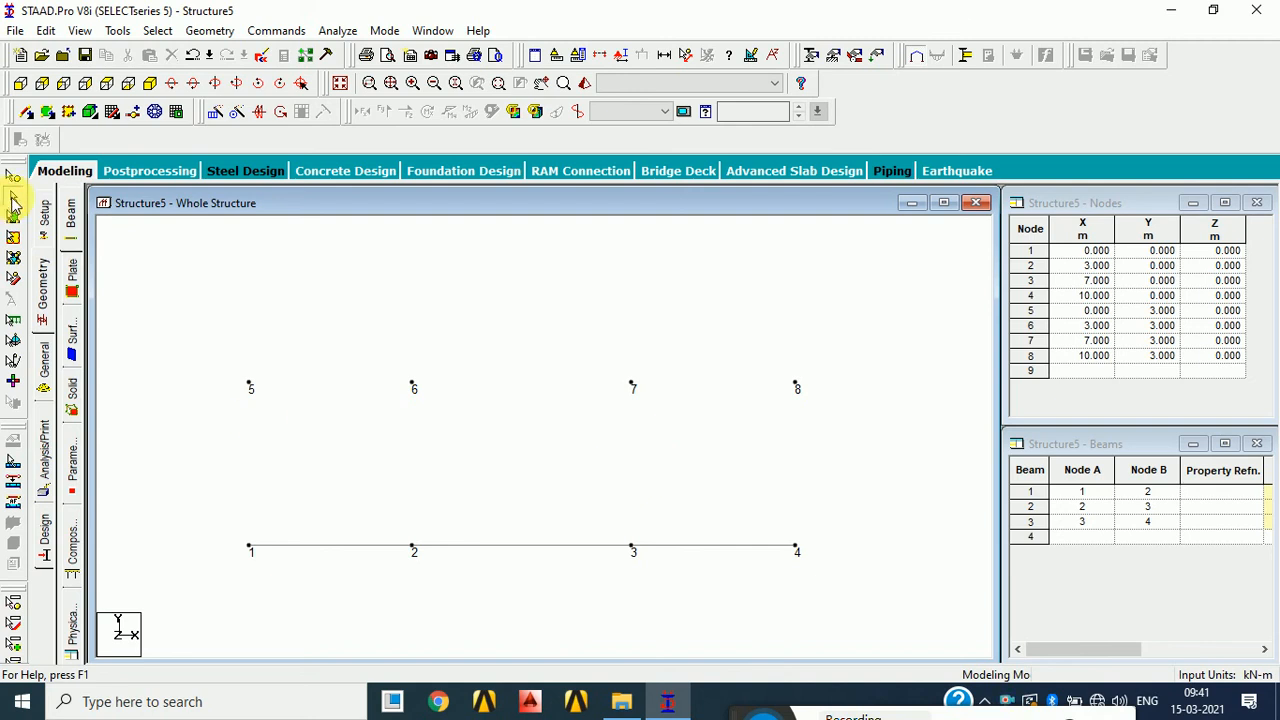
- Draw four vertical beams connecting node 1 to 5, 2 to 6, 7 to 3, and 4 to 8
{"action": "left_click", "coordinate": [25, 116]}
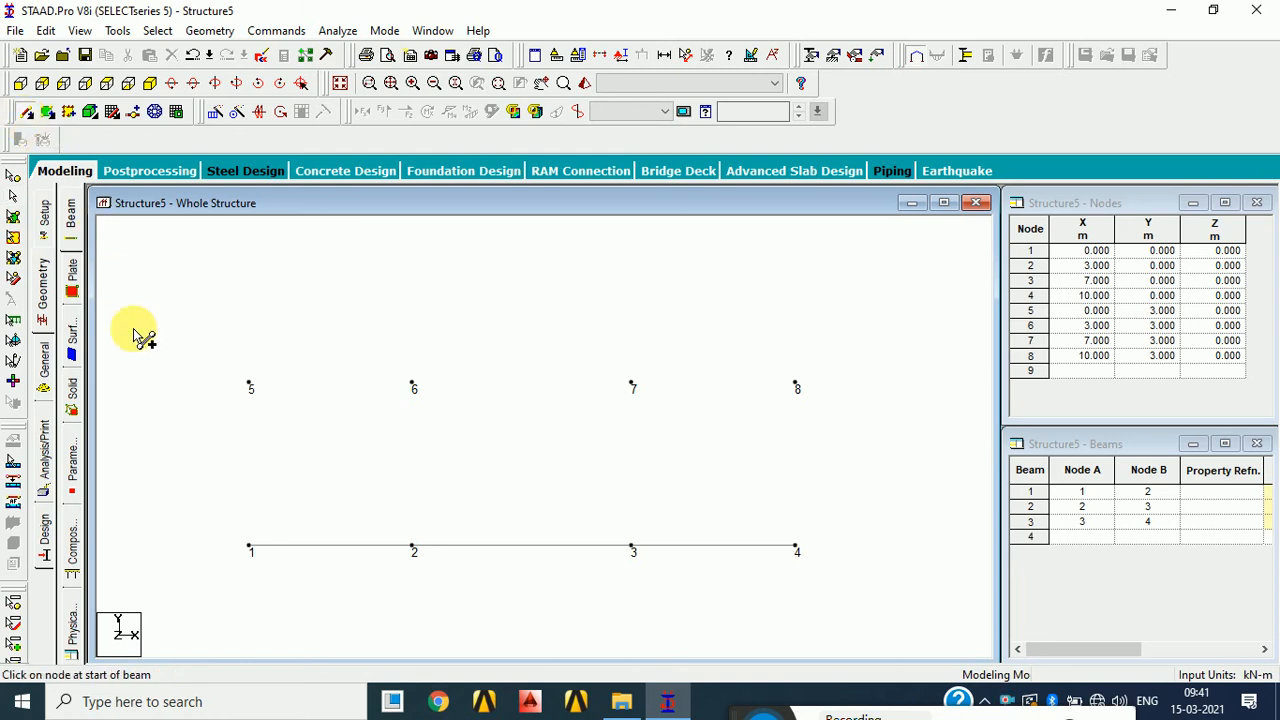
{"action": "left_click_drag", "start_coordinate": [250, 549], "coordinate": [250, 388]}
{"action": "left_click_drag", "start_coordinate": [412, 549], "coordinate": [414, 389]}
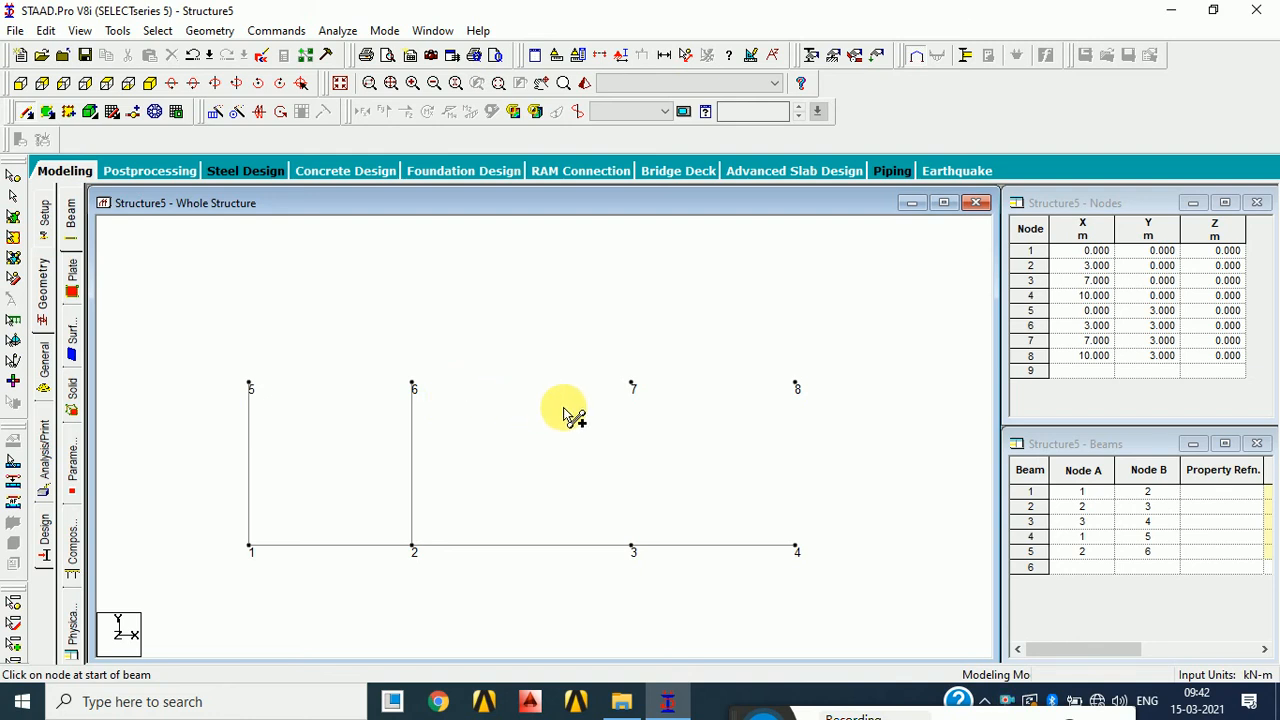
{"action": "left_click_drag", "start_coordinate": [633, 389], "coordinate": [633, 551]}
{"action": "left_click_drag", "start_coordinate": [797, 550], "coordinate": [800, 390]}
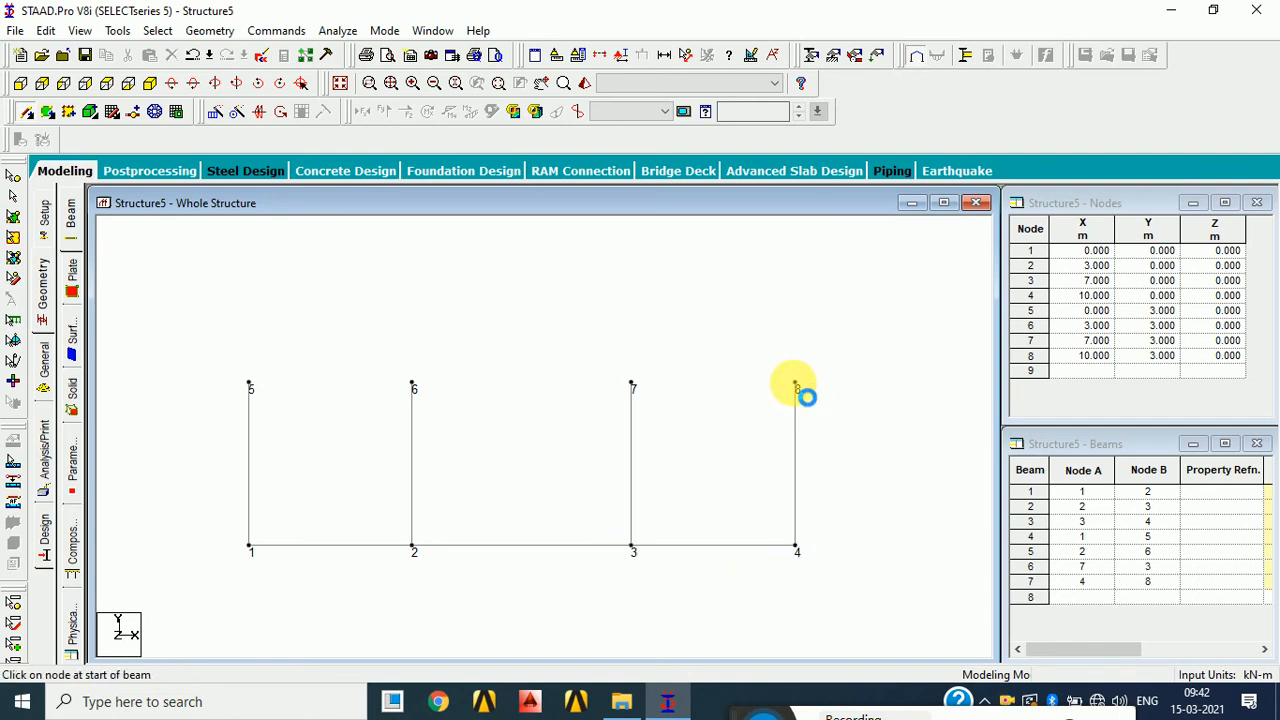
- Turn on the Beam Ends labels for the structure and leave the beam drawing mode
{"action": "left_click", "coordinate": [621, 56]}
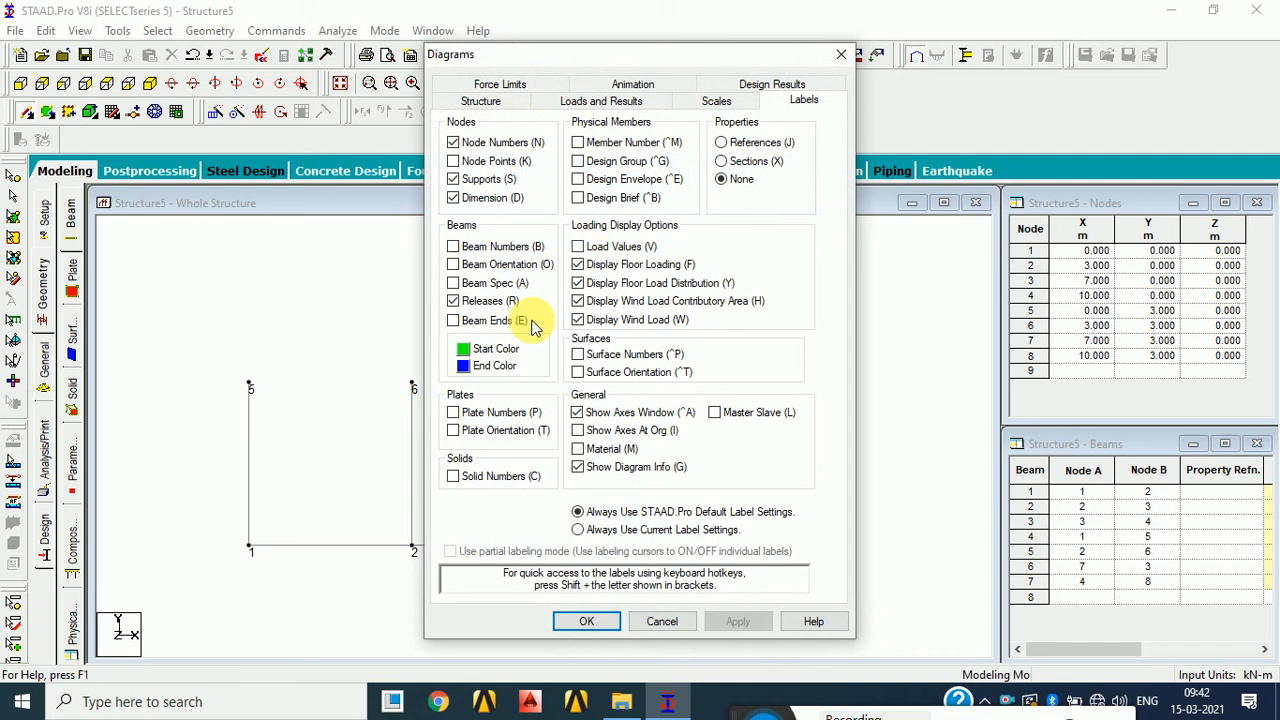
{"action": "left_click", "coordinate": [453, 320]}
{"action": "left_click", "coordinate": [737, 621]}
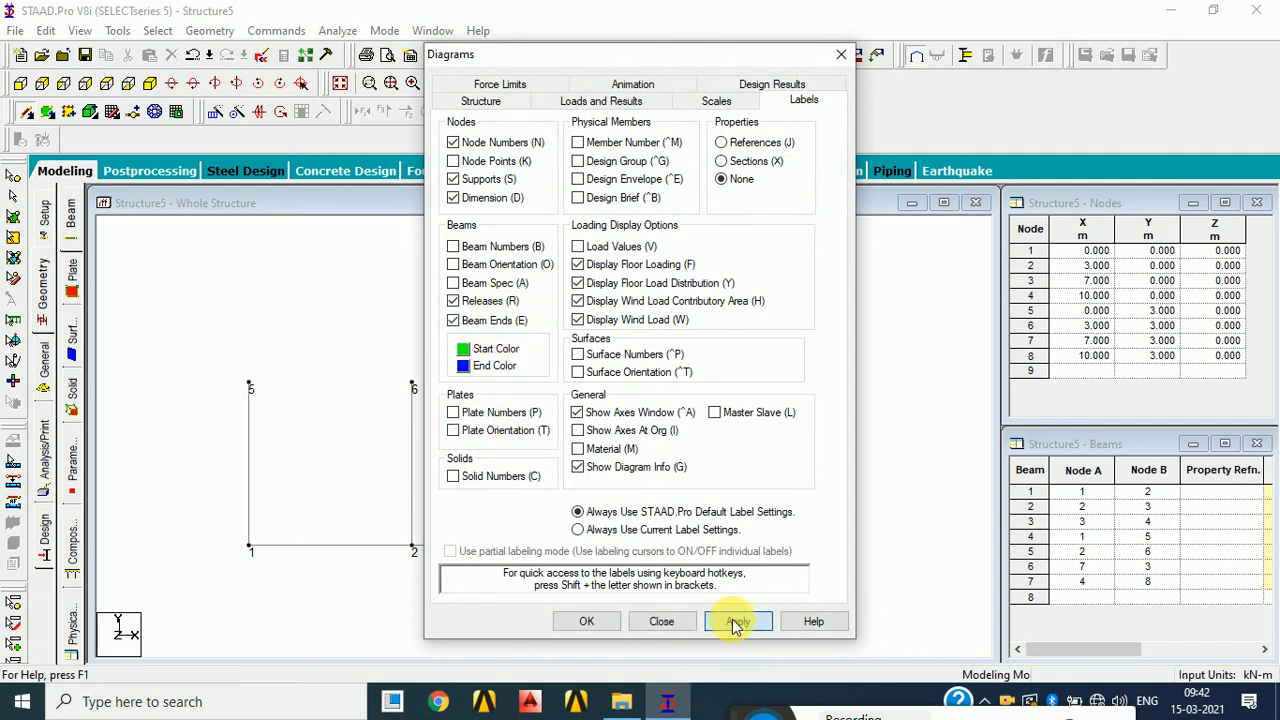
{"action": "left_click", "coordinate": [570, 618]}
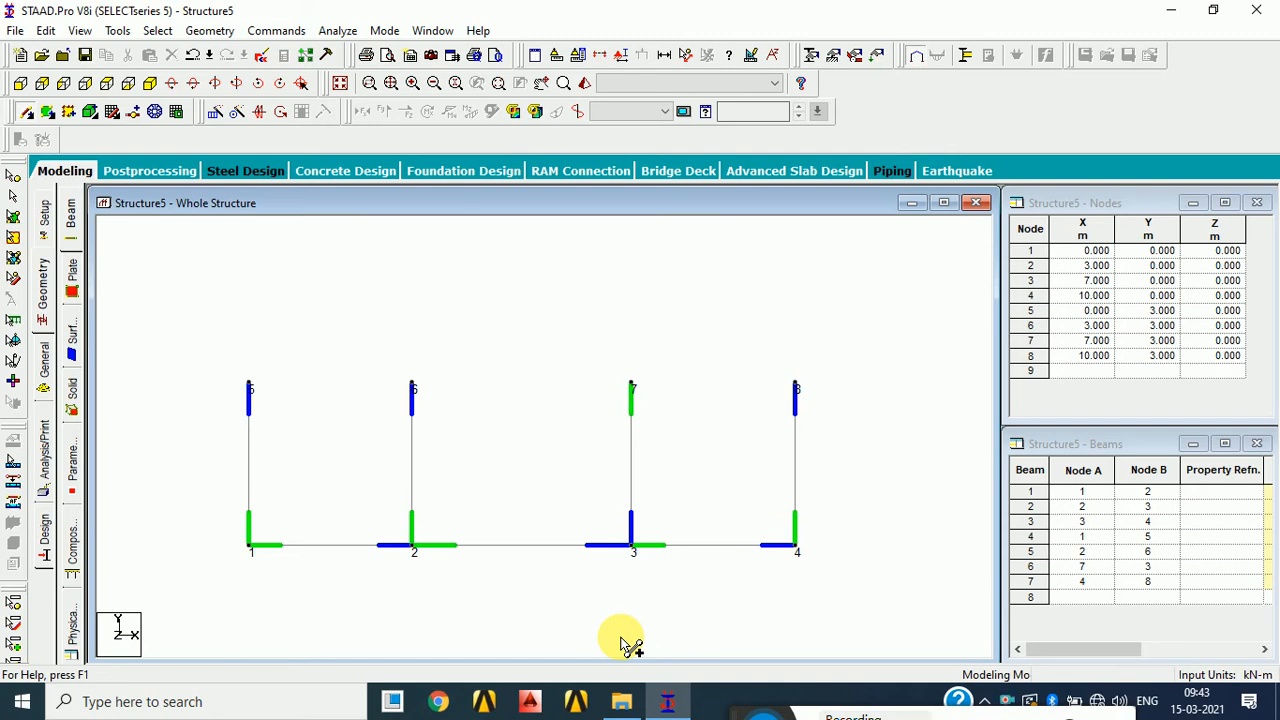
{"action": "left_click", "coordinate": [15, 197]}
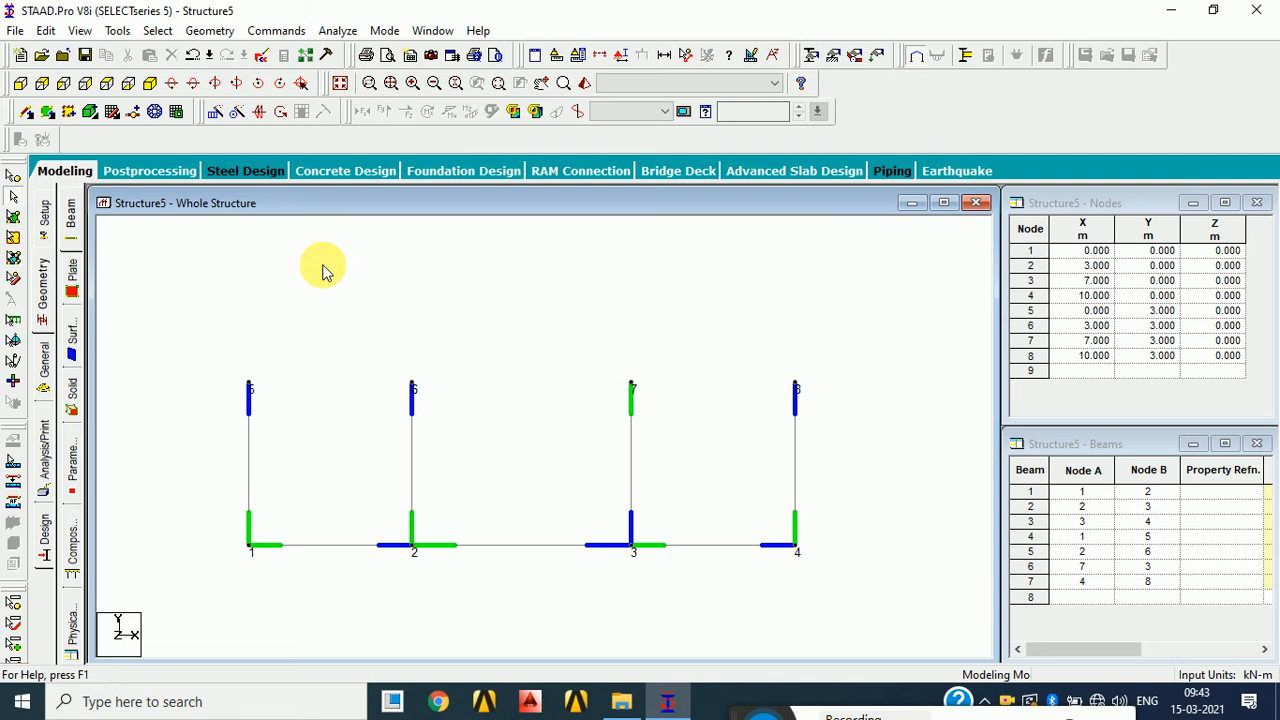
- Add node 9 to the Nodes table at X 0, Y 0 and Z 3 m
{"action": "left_click", "coordinate": [340, 83]}
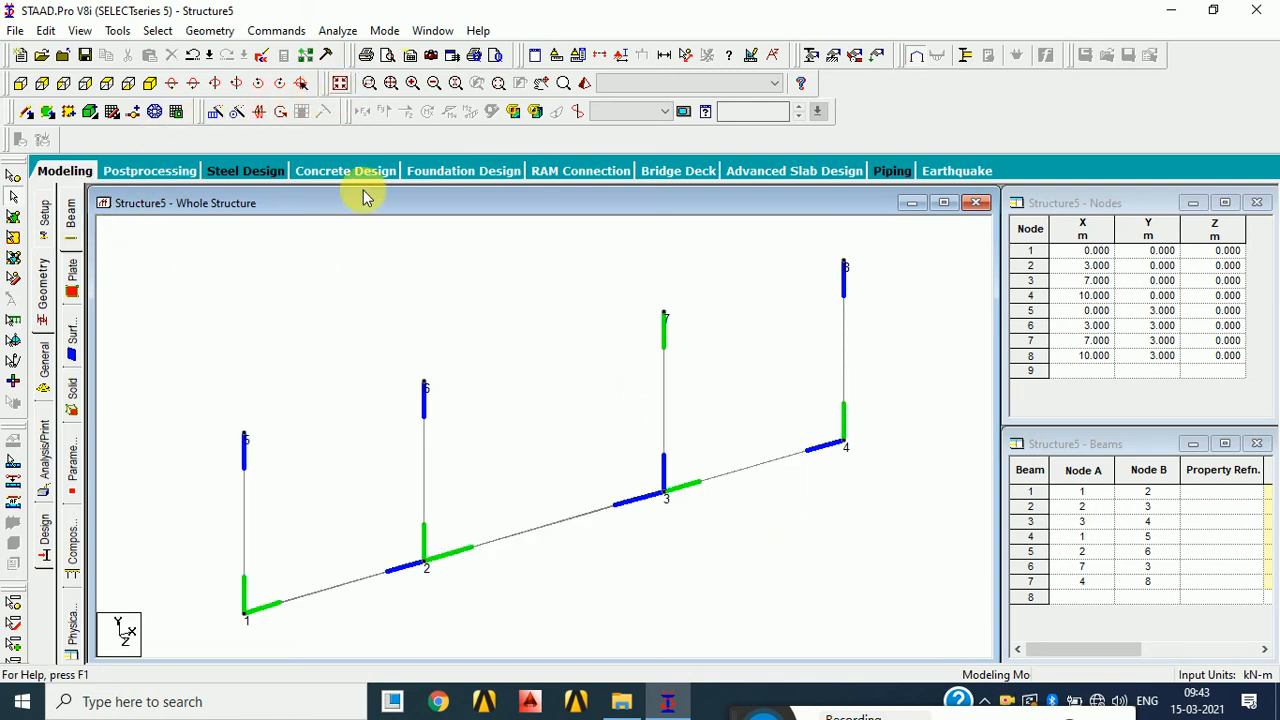
{"action": "middle_click_drag", "start_coordinate": [823, 523], "coordinate": [737, 380]}
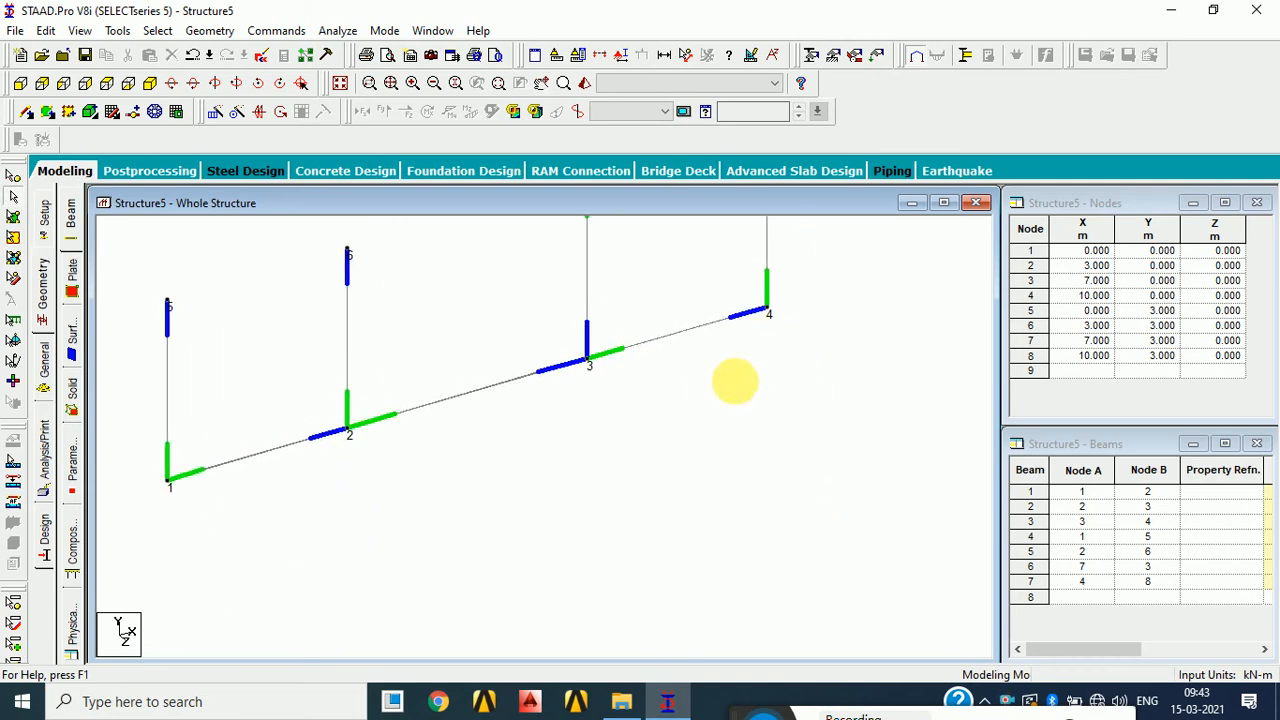
{"action": "left_click", "coordinate": [1096, 371]}
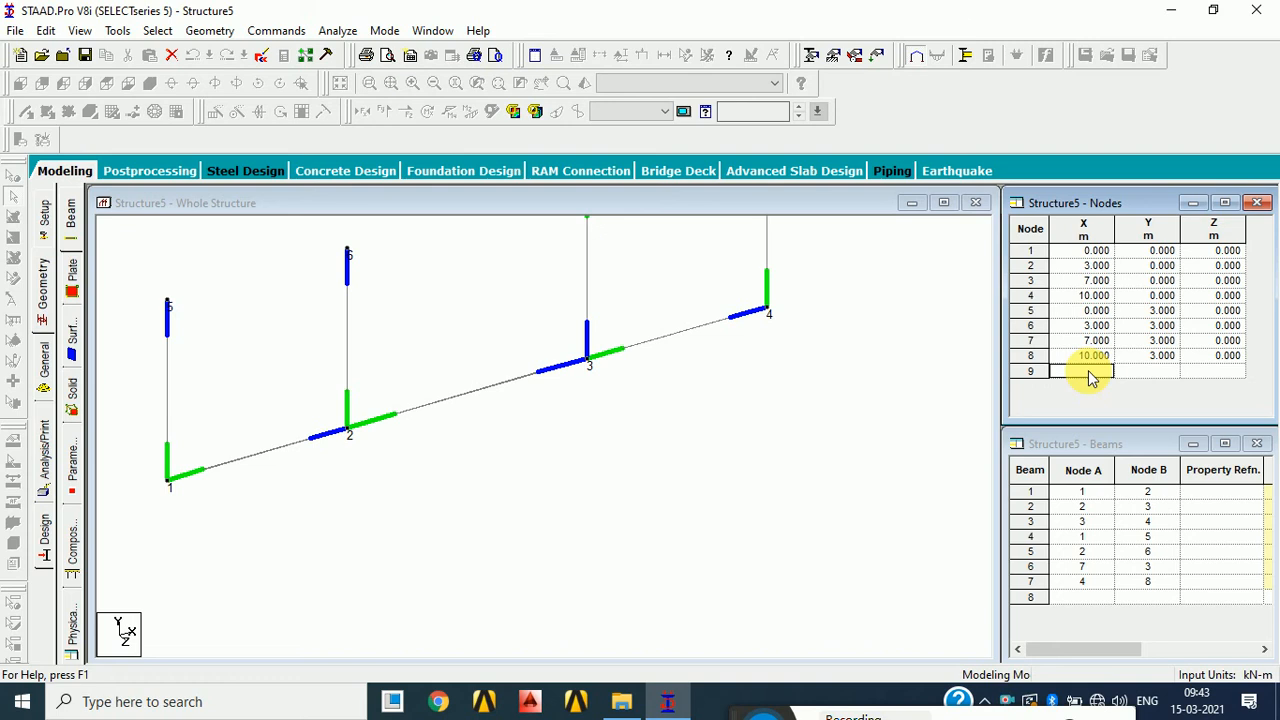
{"action": "left_click", "coordinate": [1207, 378]}
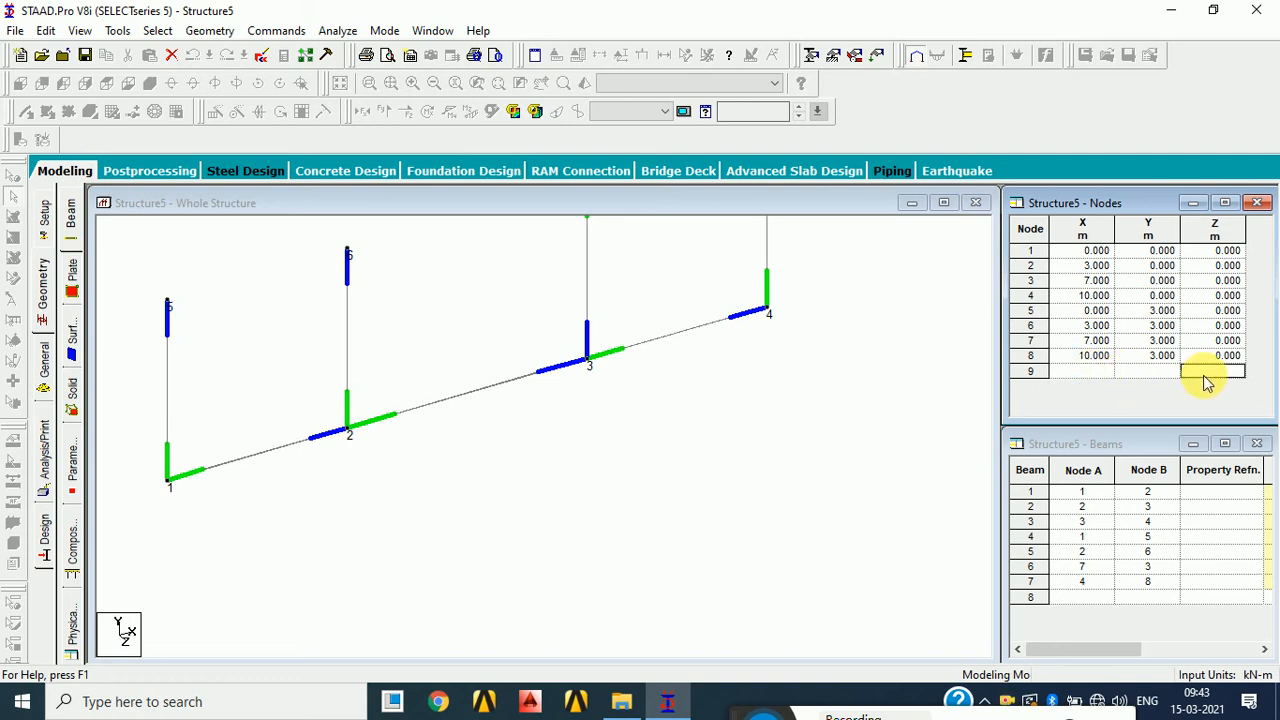
{"action": "type", "text": "3"}
{"action": "key", "text": "Return"}
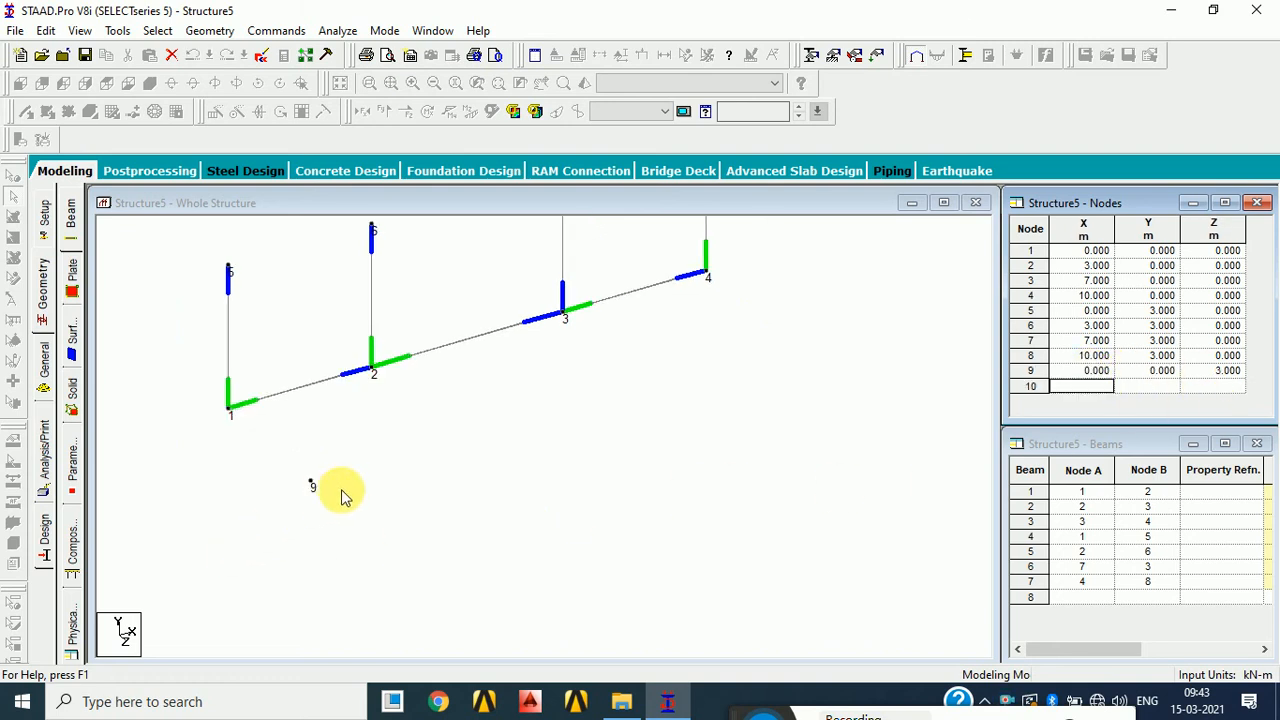
- Select node 9 in the structure diagram
{"action": "middle_click_drag", "start_coordinate": [357, 489], "coordinate": [361, 572]}
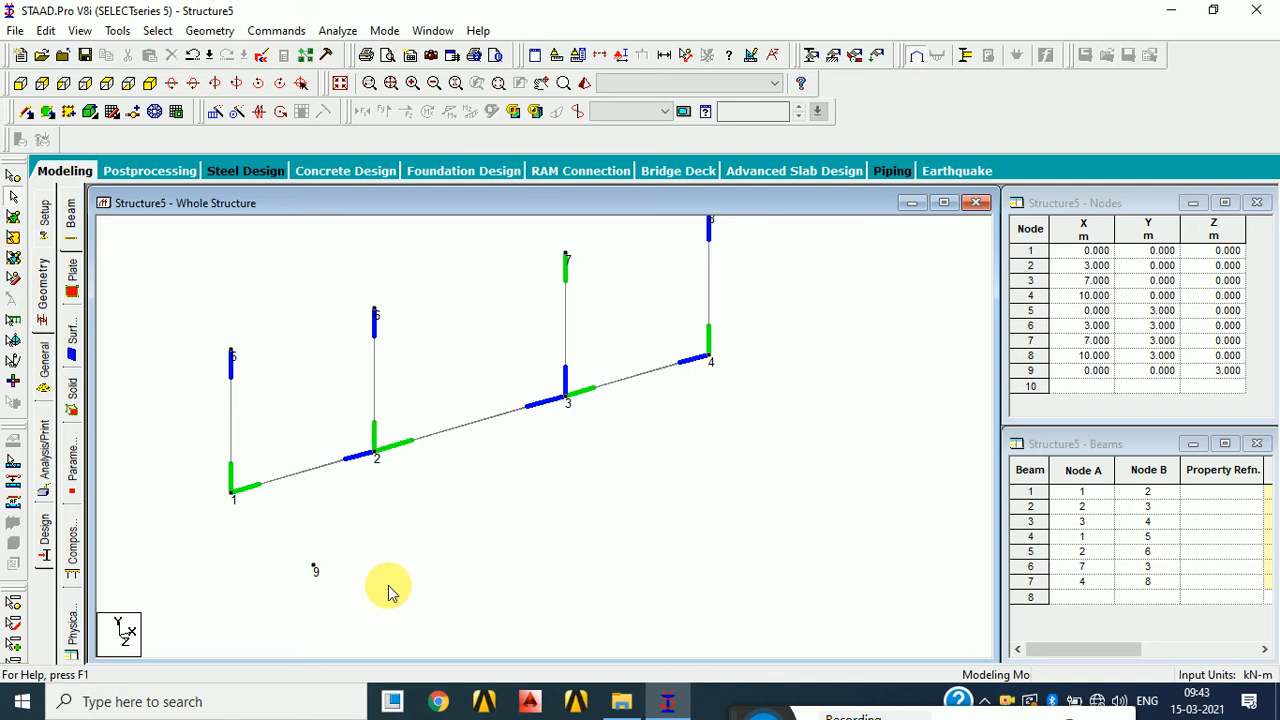
{"action": "left_click", "coordinate": [14, 194]}
{"action": "left_click_drag", "start_coordinate": [253, 550], "coordinate": [378, 603]}
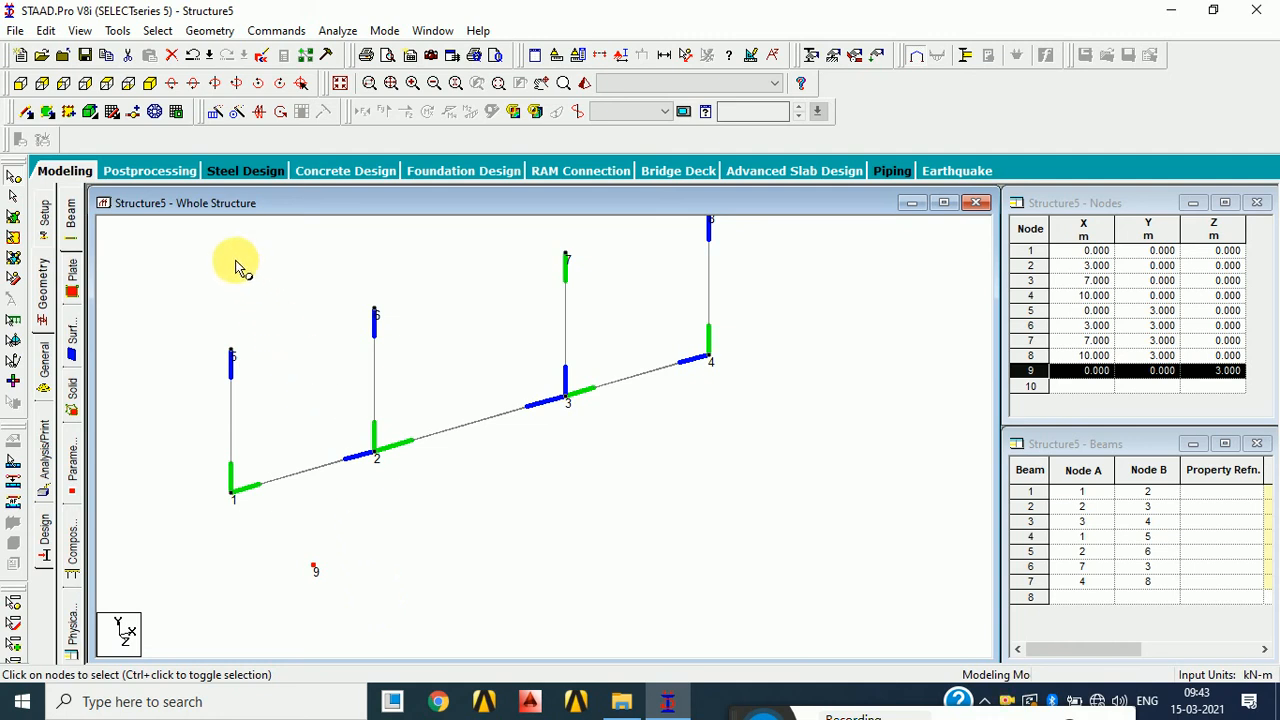
{"action": "left_click_drag", "start_coordinate": [210, 117], "coordinate": [233, 300]}
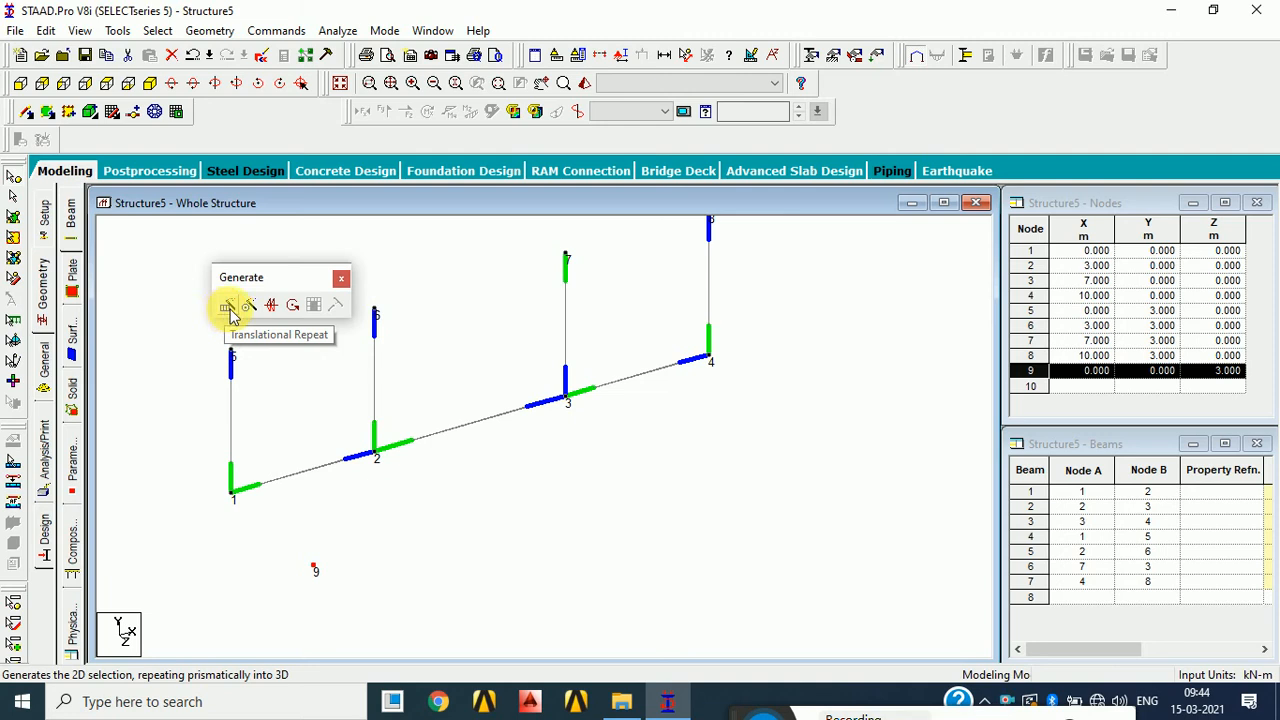
{"action": "left_click_drag", "start_coordinate": [256, 282], "coordinate": [257, 140]}
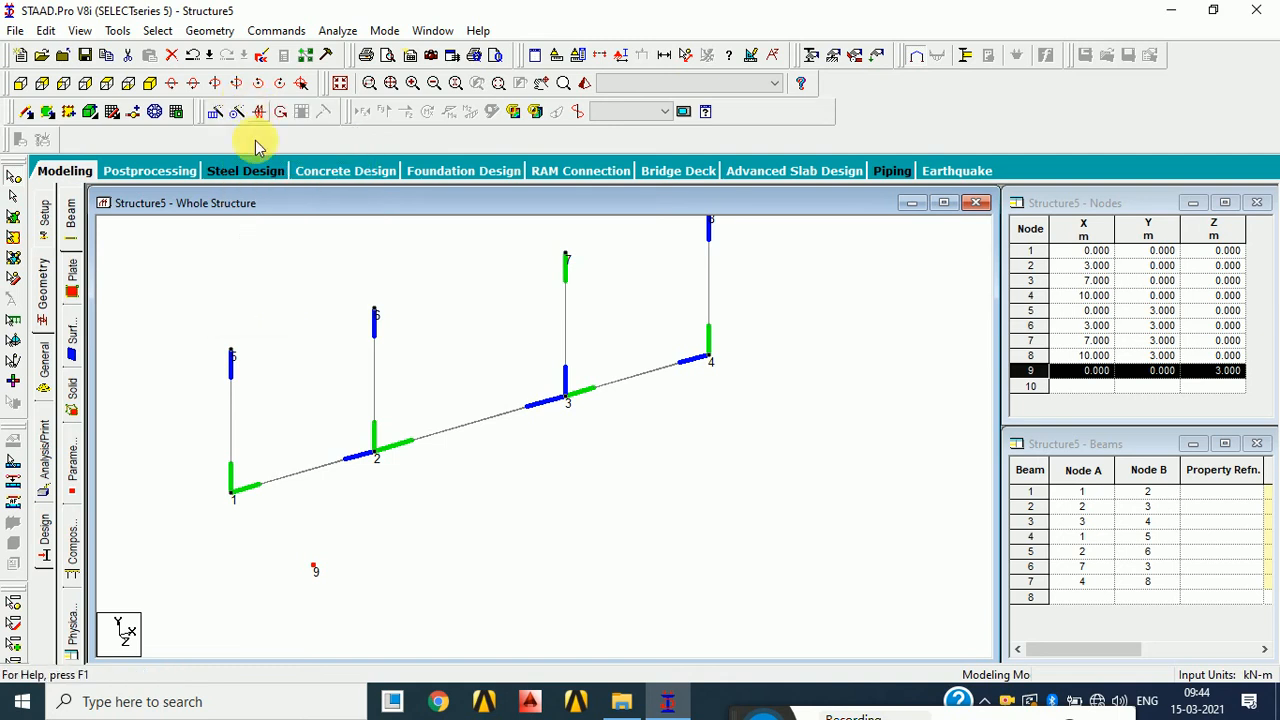
- Set up a Translational Repeat of node 9 in the global X direction with 3 steps
{"action": "left_click", "coordinate": [298, 545]}
{"action": "left_click", "coordinate": [314, 569]}
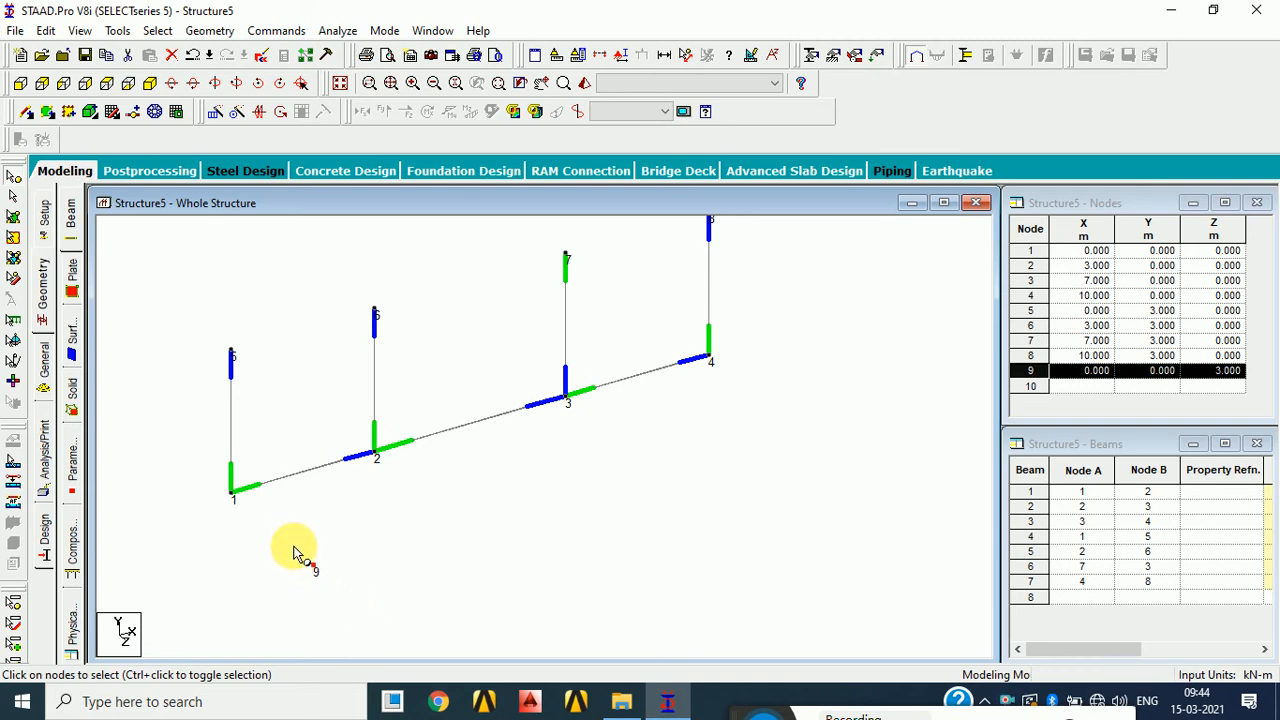
{"action": "left_click", "coordinate": [215, 111]}
{"action": "left_click_drag", "start_coordinate": [531, 233], "coordinate": [536, 72]}
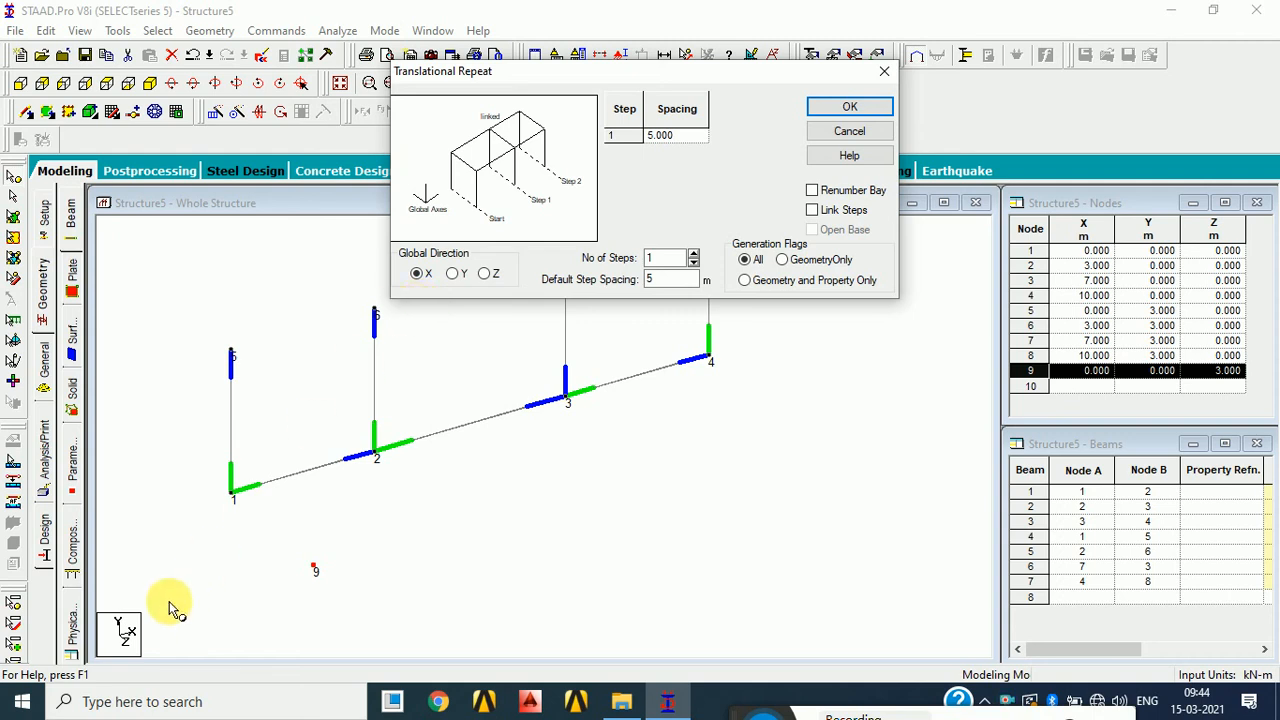
{"action": "left_click", "coordinate": [414, 273]}
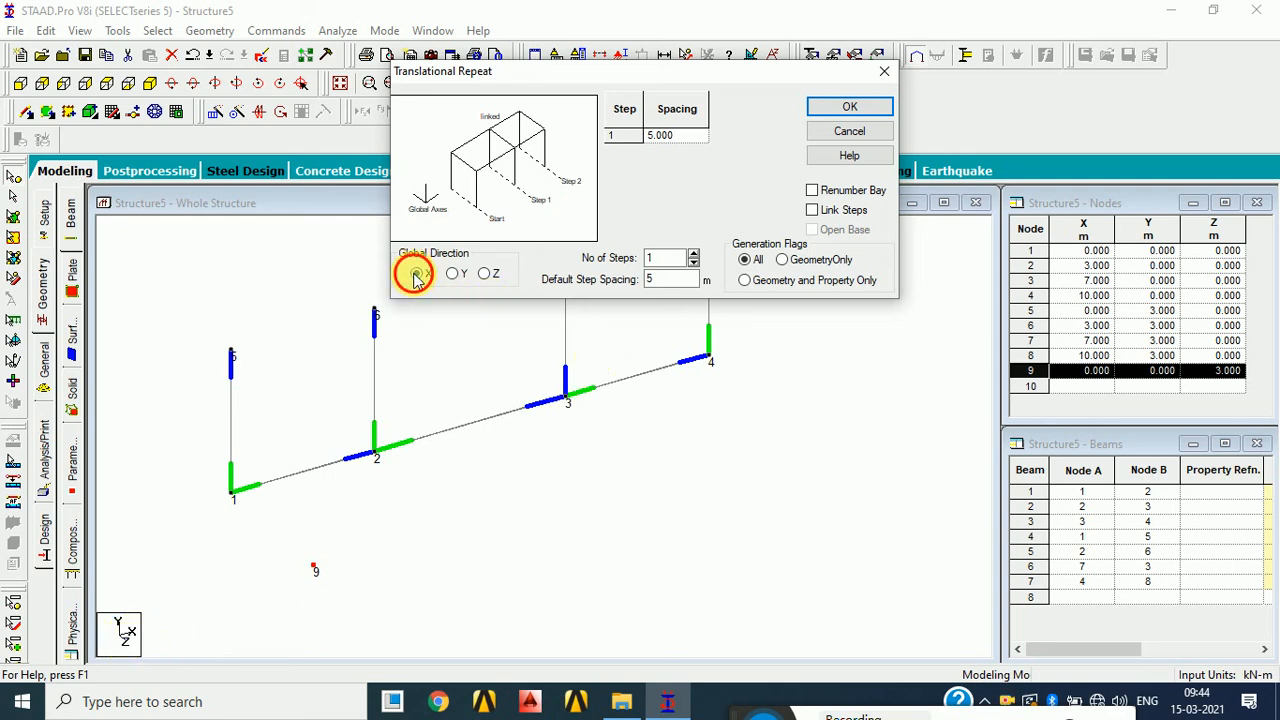
{"action": "double_click", "coordinate": [662, 258]}
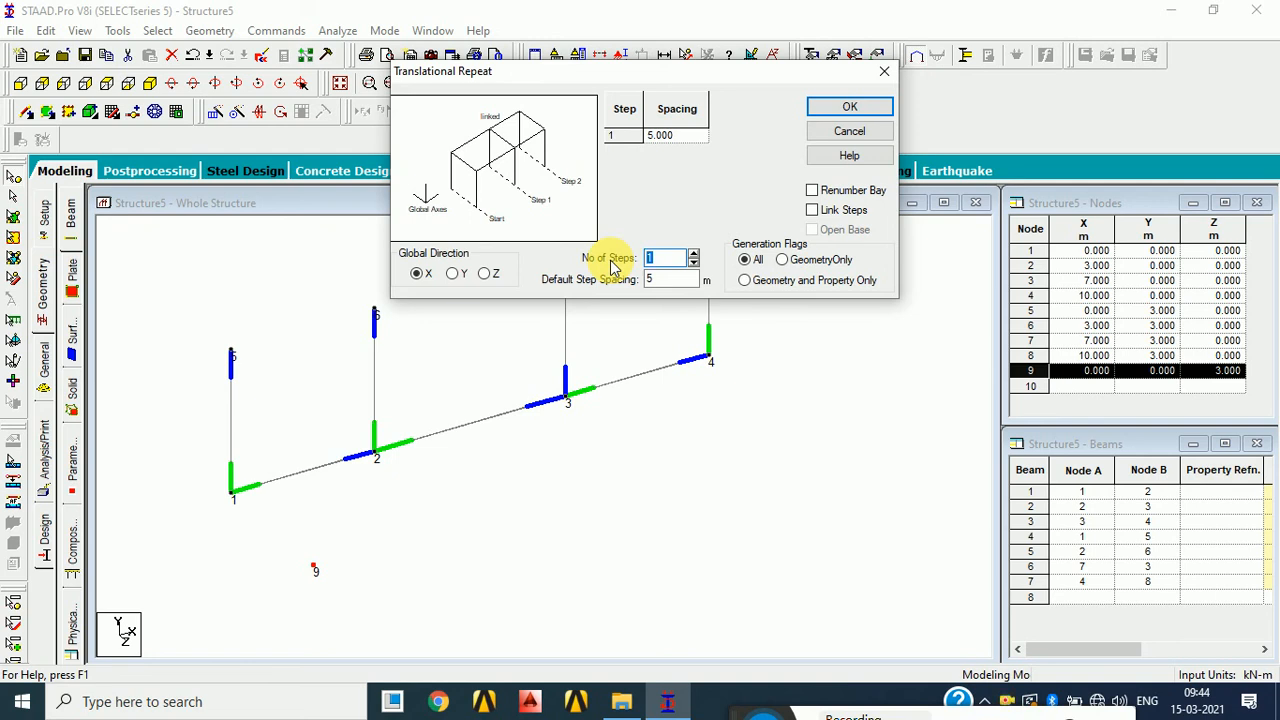
{"action": "type", "text": "3"}
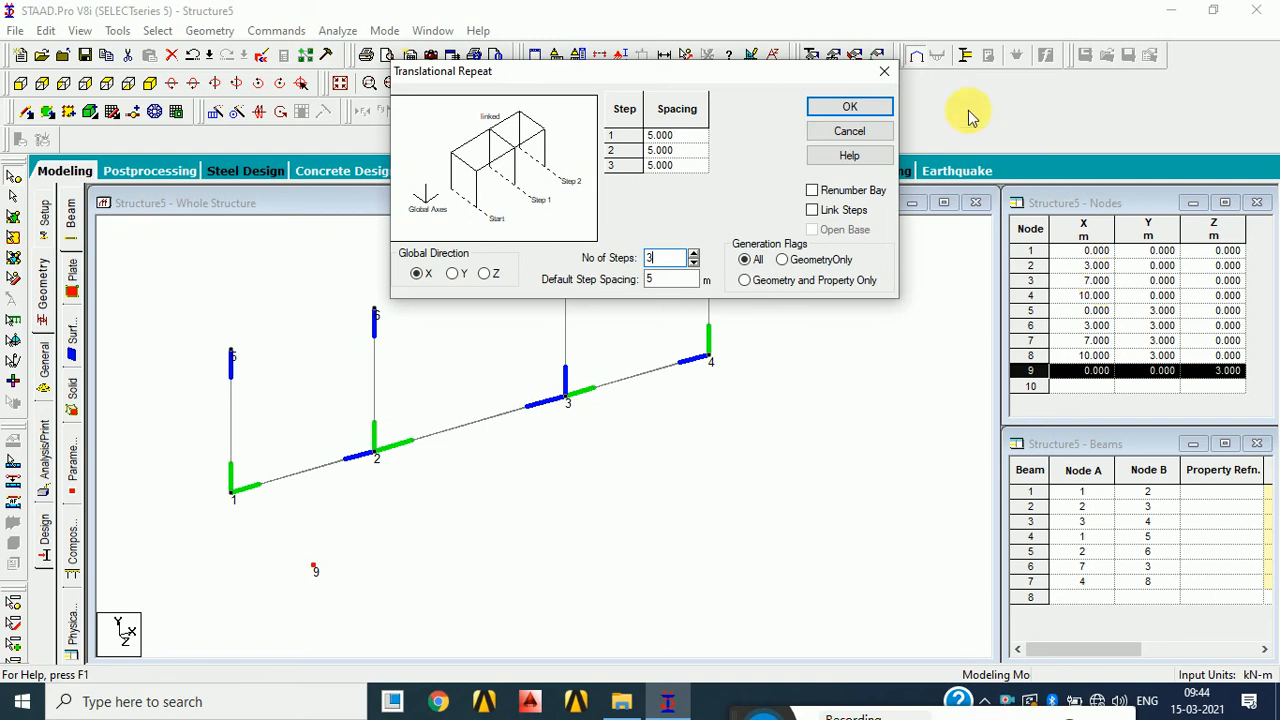
- Set the three step spacings to 3, 4 and 6 m and generate the repeated nodes
{"action": "left_click", "coordinate": [694, 135]}
{"action": "type", "text": "3"}
{"action": "left_click", "coordinate": [694, 151]}
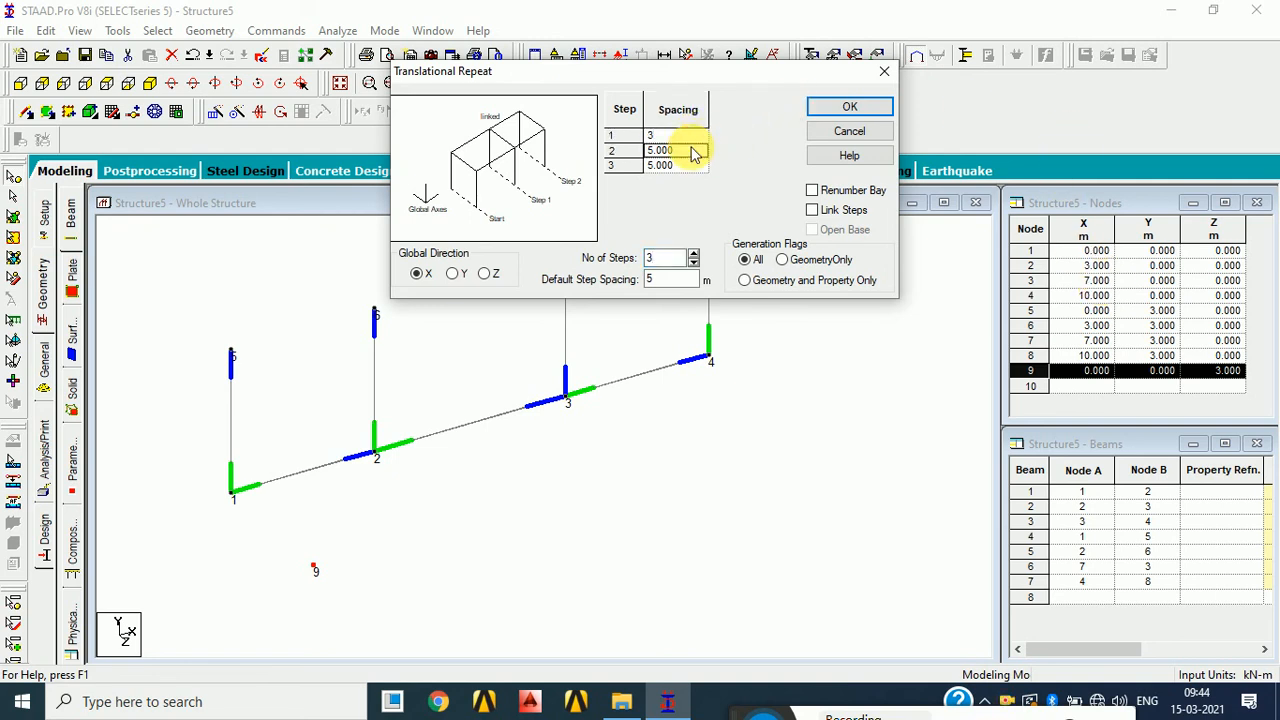
{"action": "type", "text": "4"}
{"action": "left_click", "coordinate": [686, 166]}
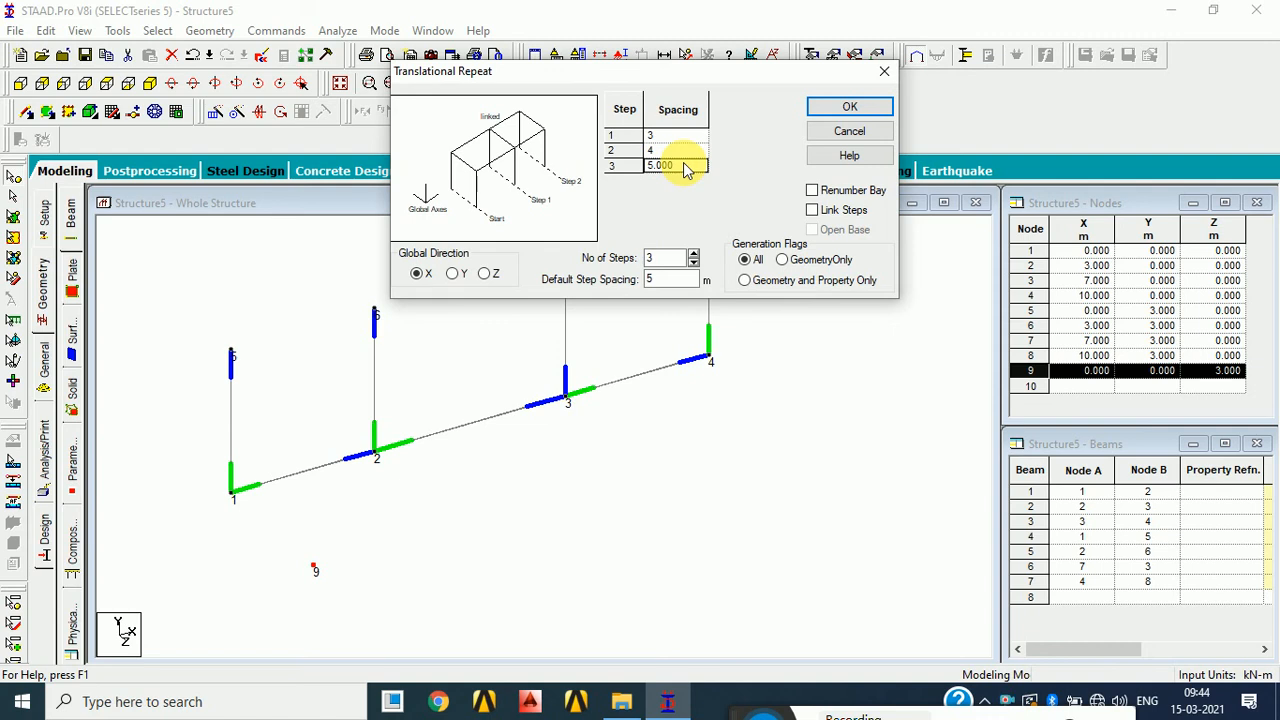
{"action": "type", "text": "6"}
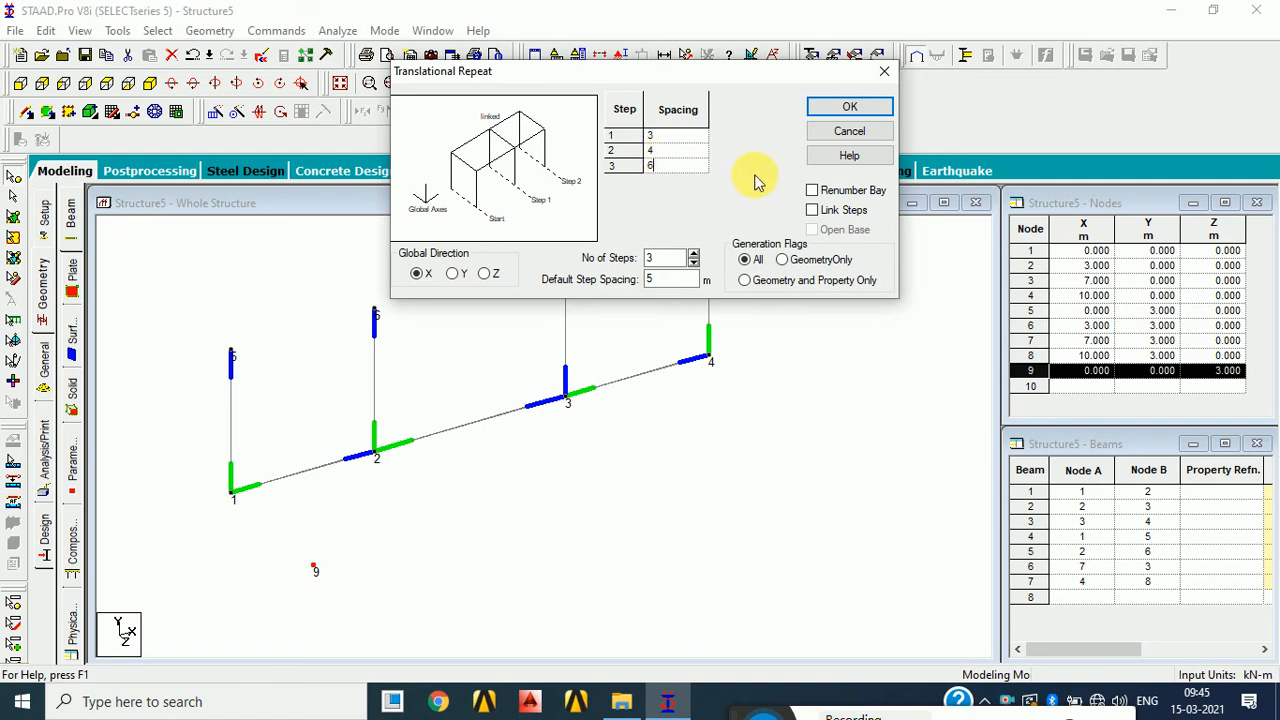
{"action": "left_click", "coordinate": [852, 110]}
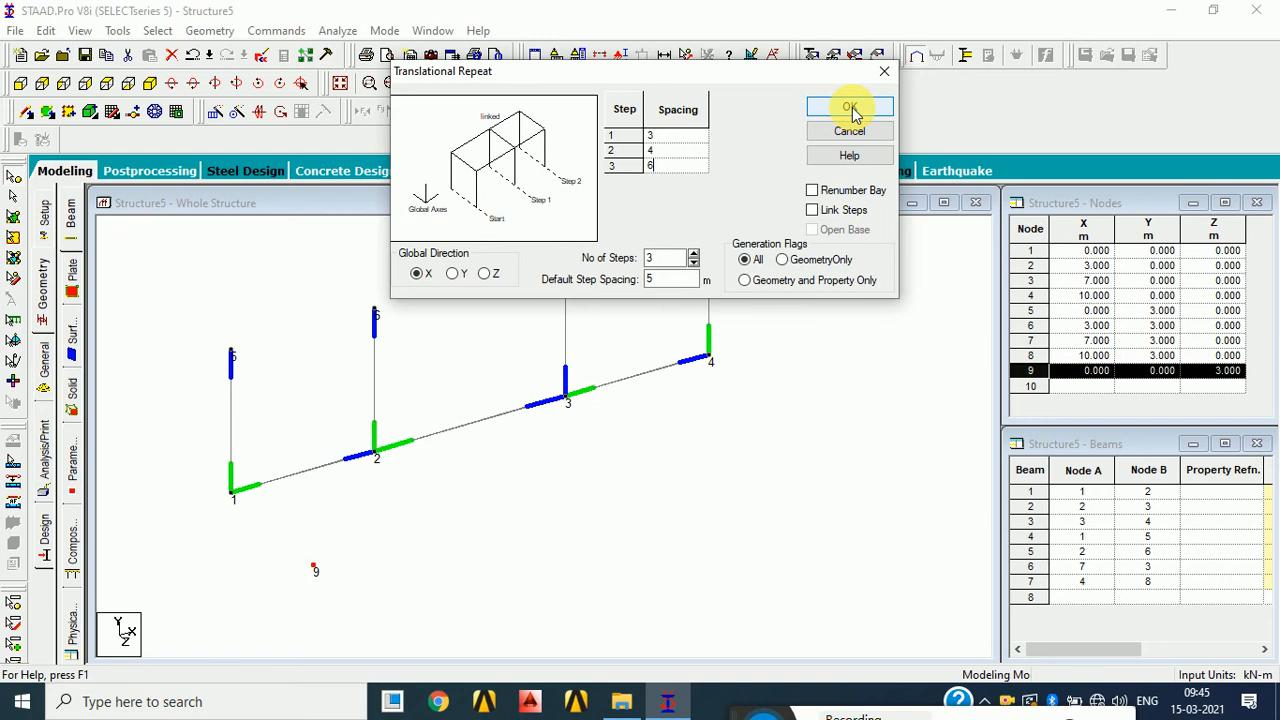
{"action": "left_click", "coordinate": [852, 110]}
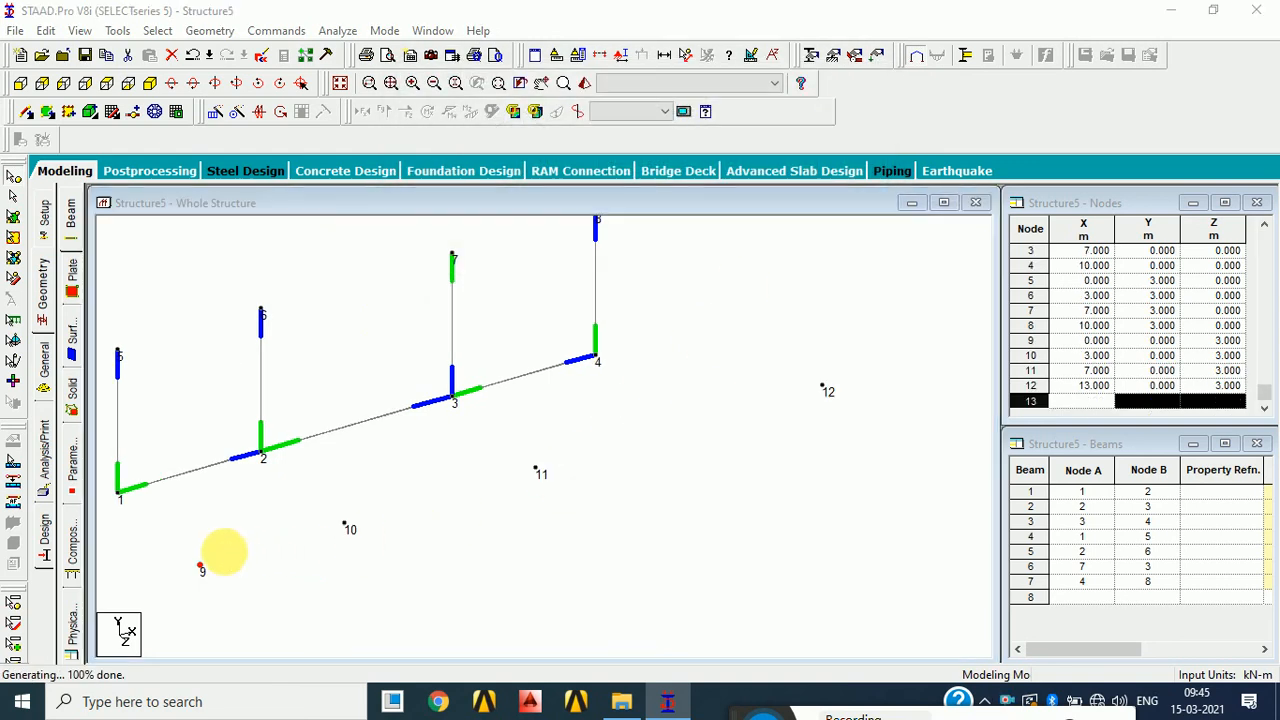
- Repeat node 9 along global Z in 3 linked steps with spacings of 3, 4 and 6 m
{"action": "left_click", "coordinate": [710, 390]}
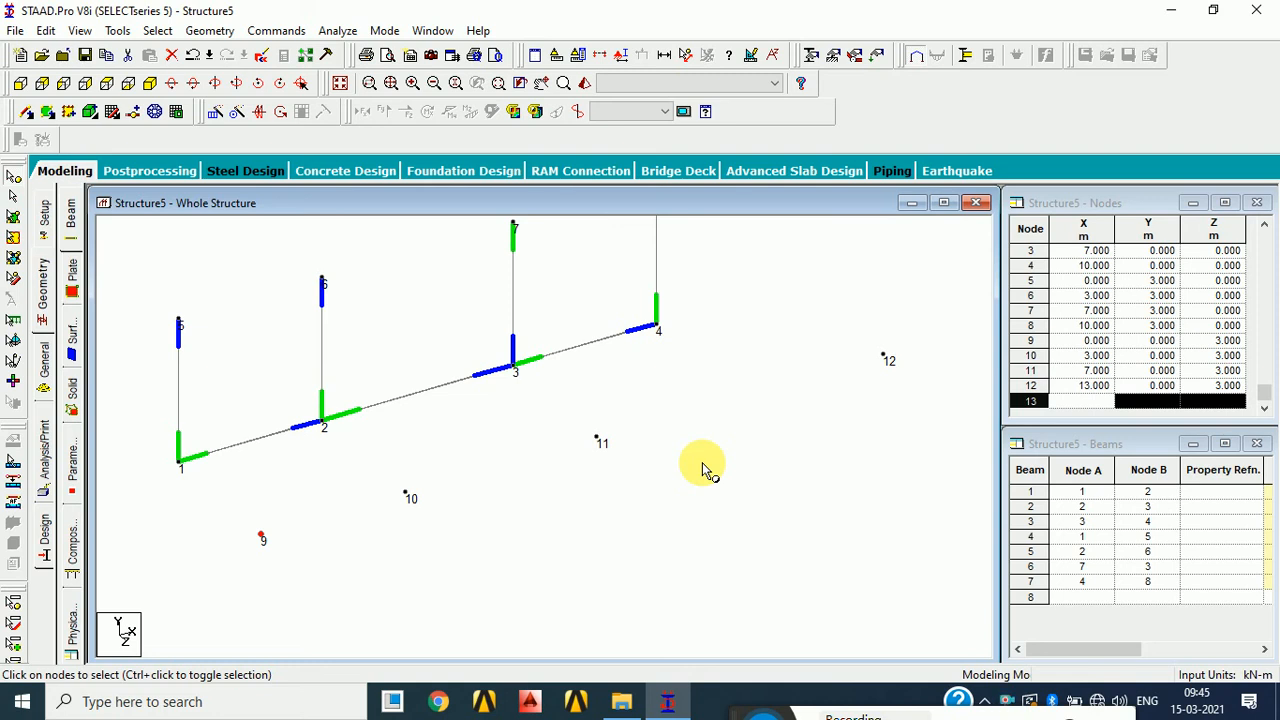
{"action": "left_click", "coordinate": [215, 111]}
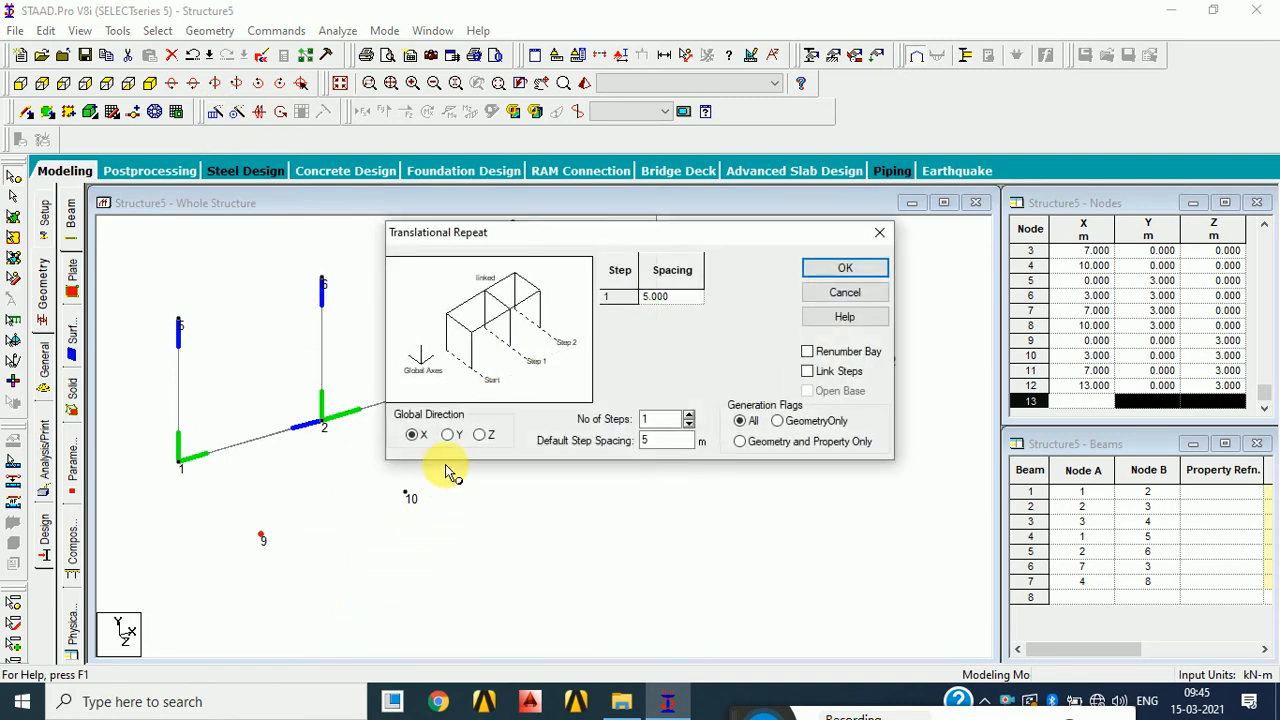
{"action": "left_click", "coordinate": [485, 436]}
{"action": "double_click", "coordinate": [655, 419]}
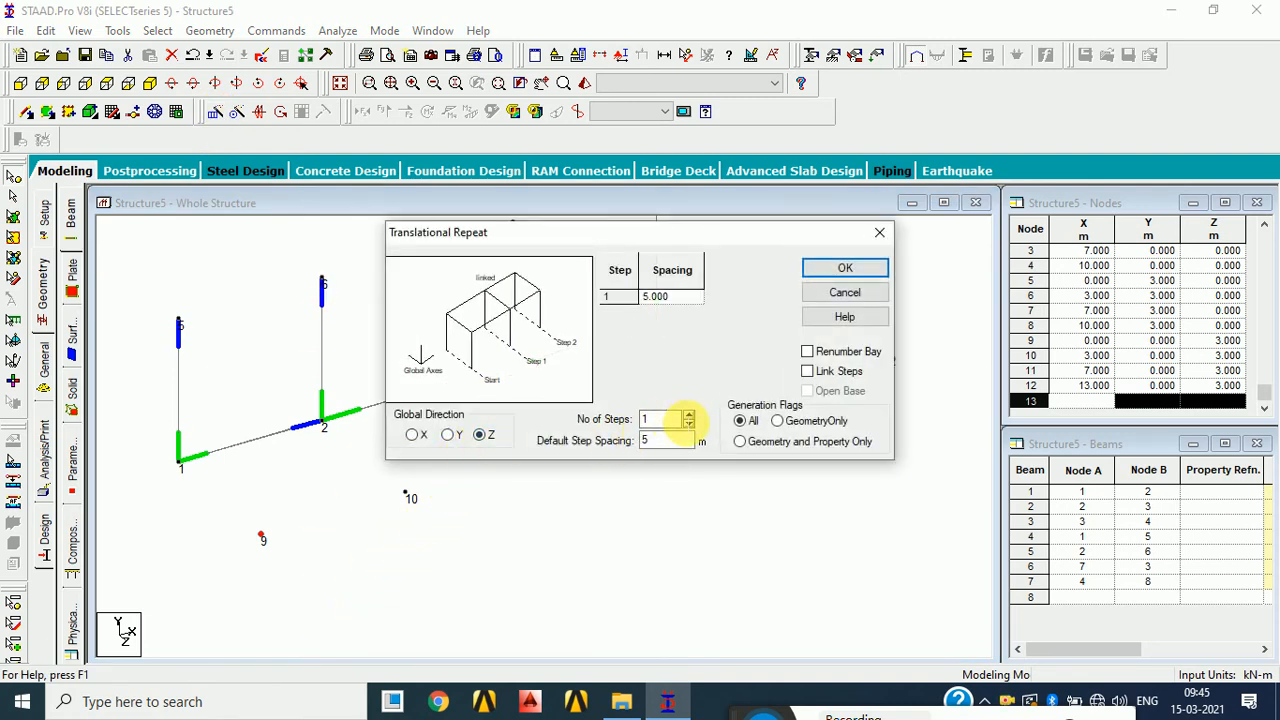
{"action": "type", "text": "3"}
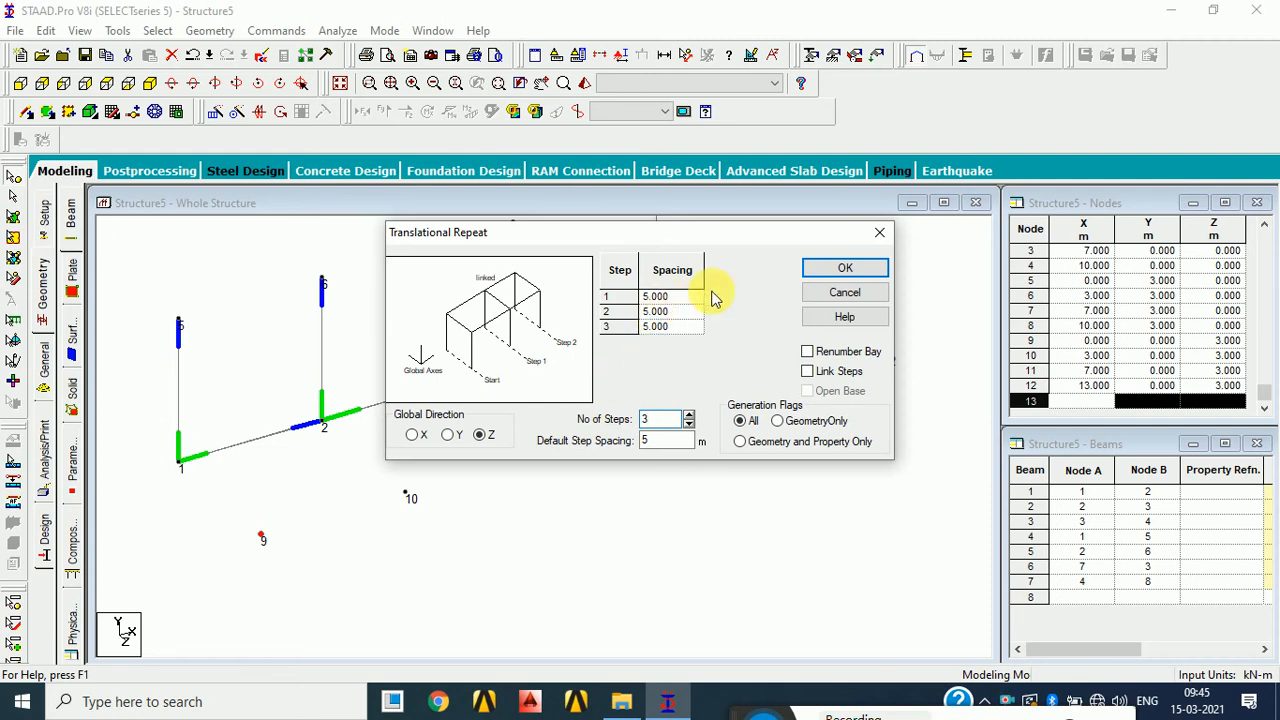
{"action": "type", "text": "3"}
{"action": "left_click", "coordinate": [683, 313]}
{"action": "type", "text": "4"}
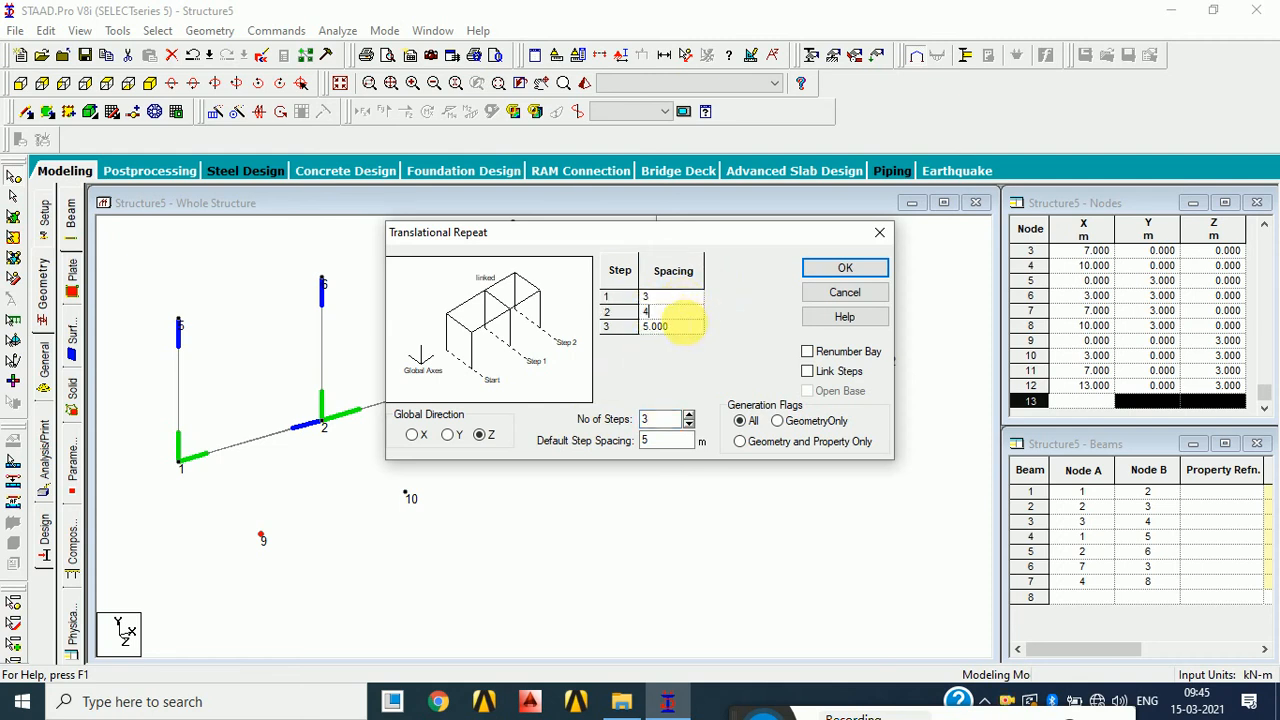
{"action": "left_click", "coordinate": [686, 327]}
{"action": "type", "text": "6"}
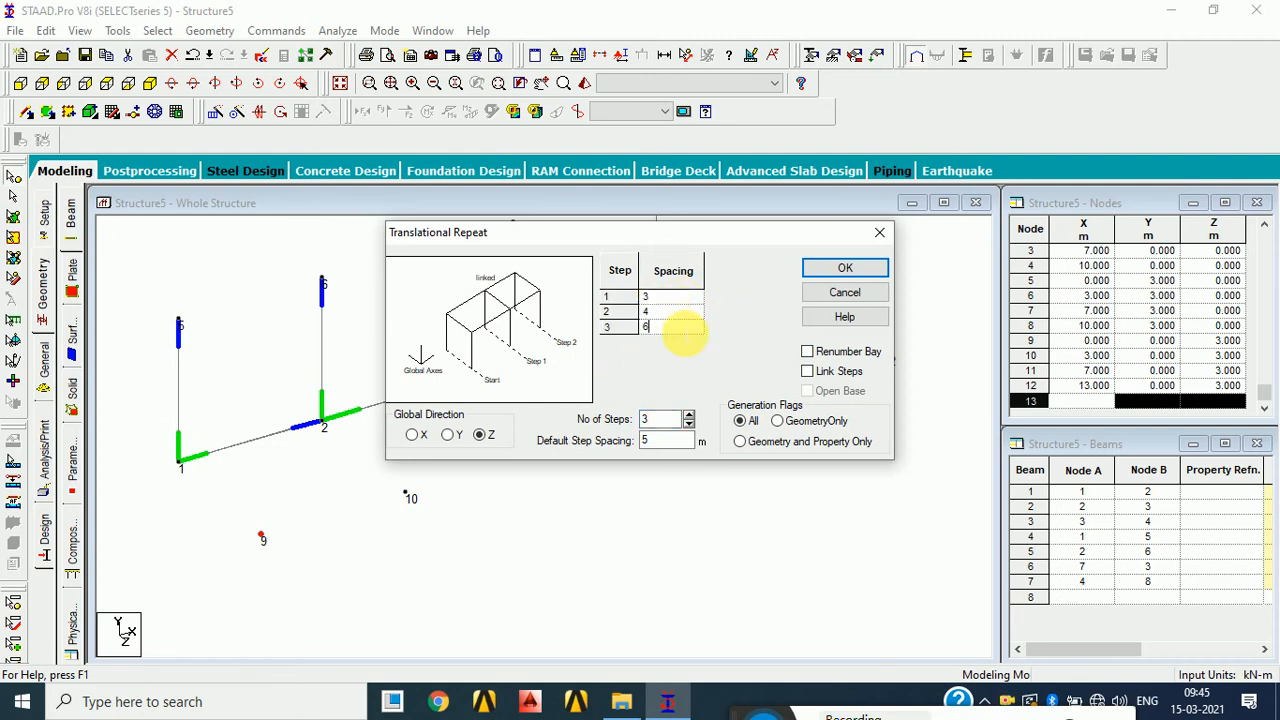
{"action": "left_click", "coordinate": [840, 373]}
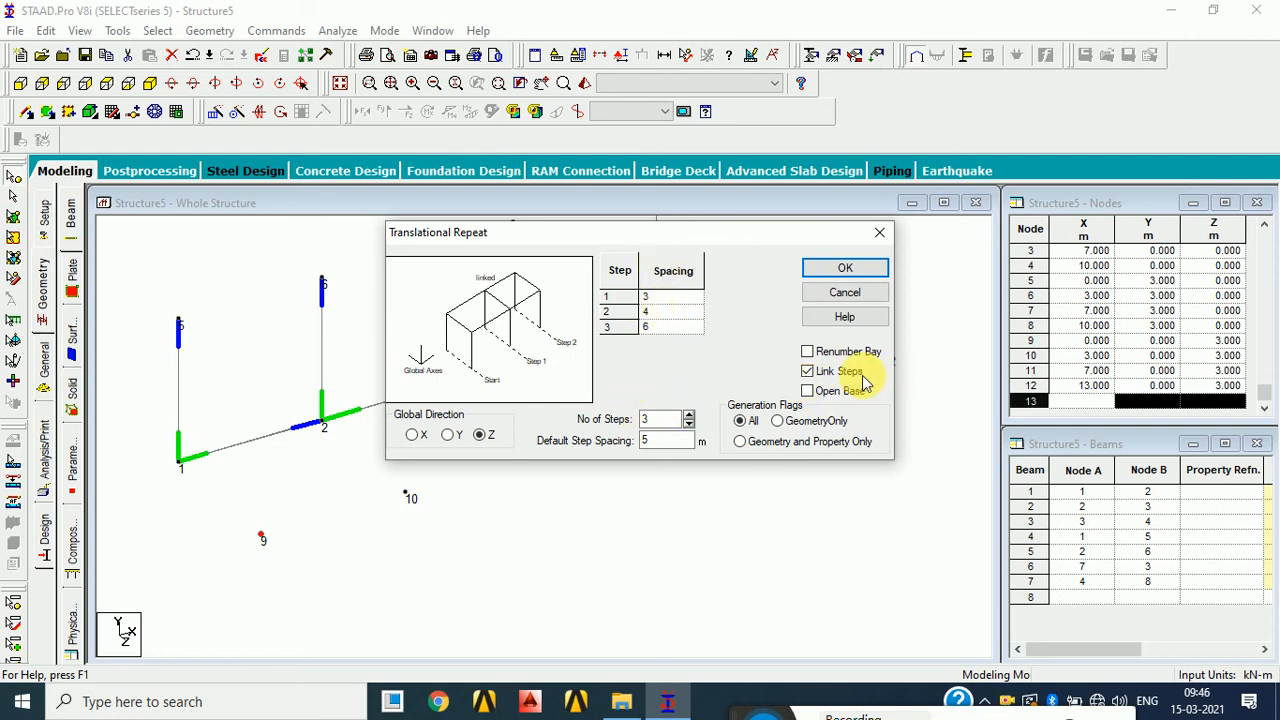
{"action": "left_click", "coordinate": [839, 272]}
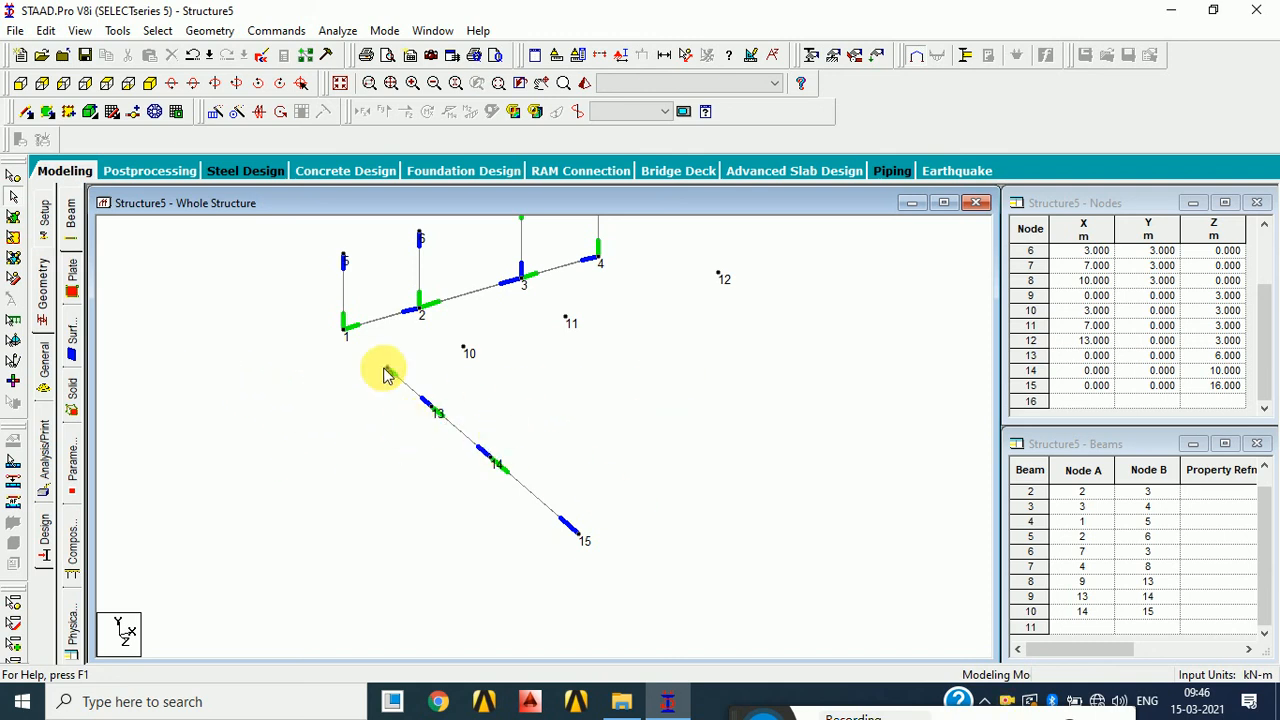
- Select the row of nodes 9, 10, 11 and 12 in the structure diagram
{"action": "left_click", "coordinate": [13, 175]}
{"action": "left_click_drag", "start_coordinate": [357, 340], "coordinate": [425, 373]}
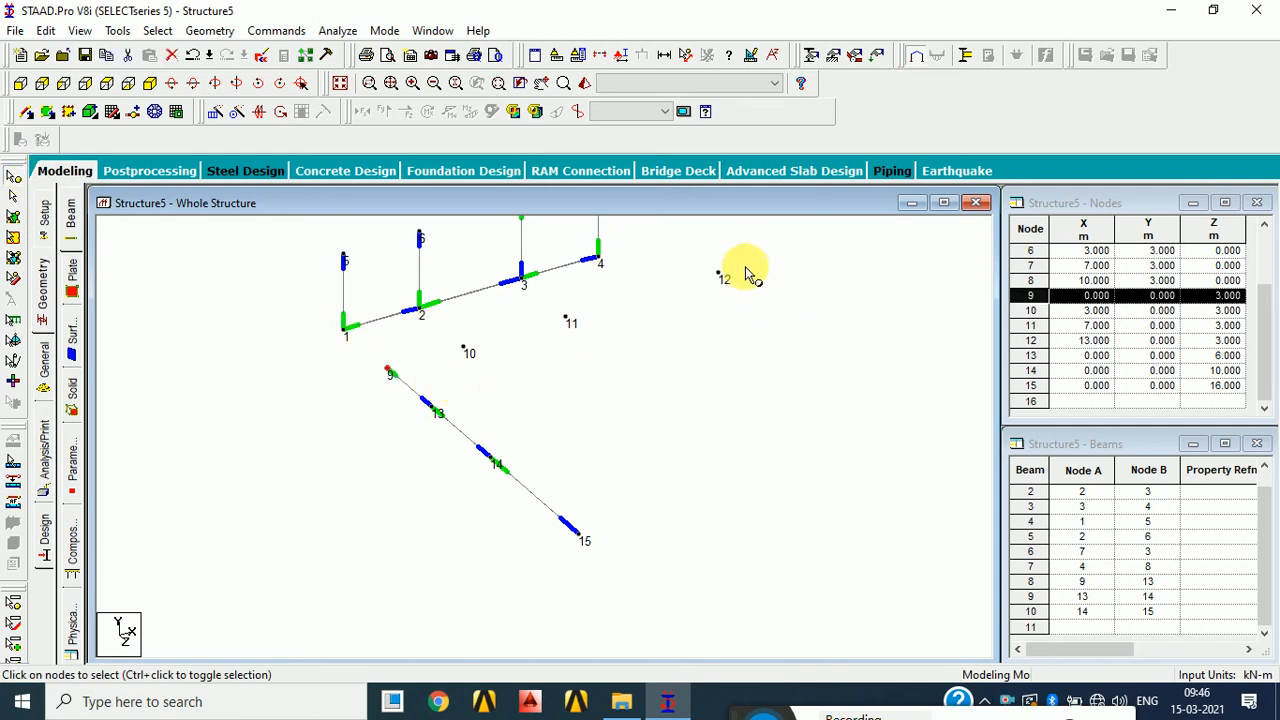
{"action": "left_click_drag", "start_coordinate": [740, 258], "coordinate": [690, 310], "text": "ctrl"}
{"action": "left_click", "coordinate": [566, 319], "text": "ctrl"}
{"action": "left_click_drag", "start_coordinate": [528, 355], "coordinate": [443, 329], "text": "ctrl"}
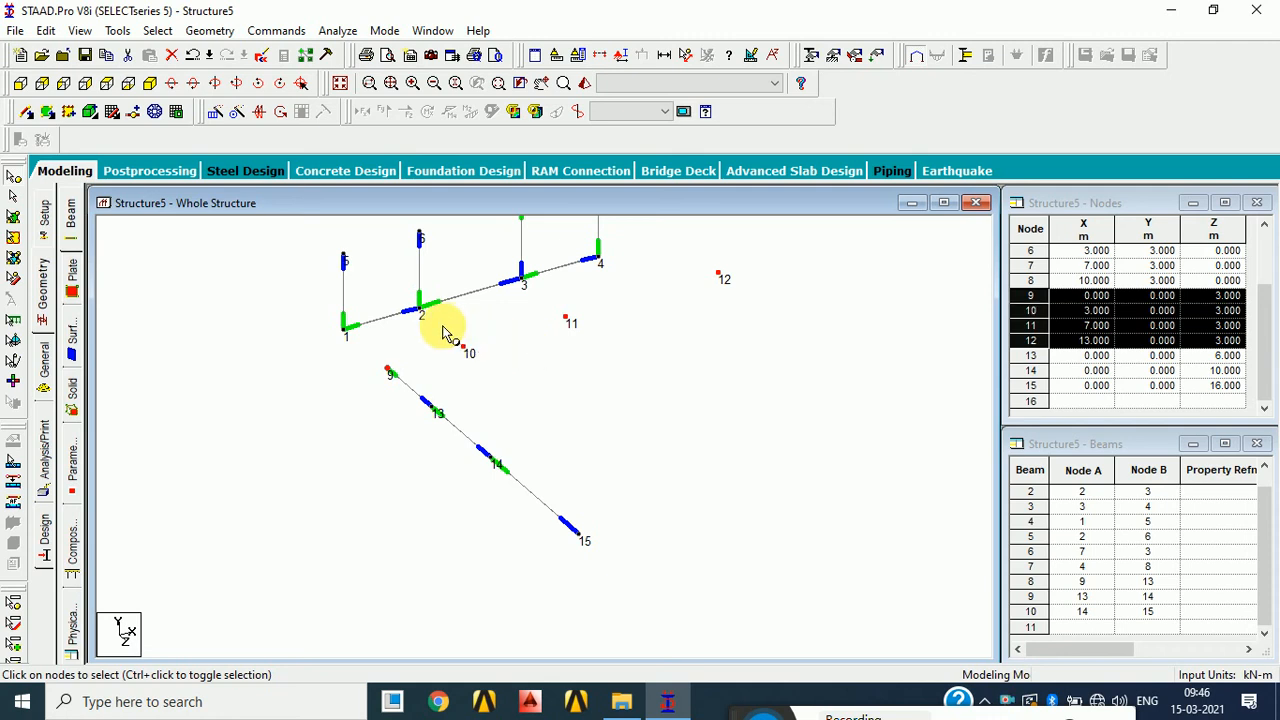
{"action": "left_click", "coordinate": [108, 86]}
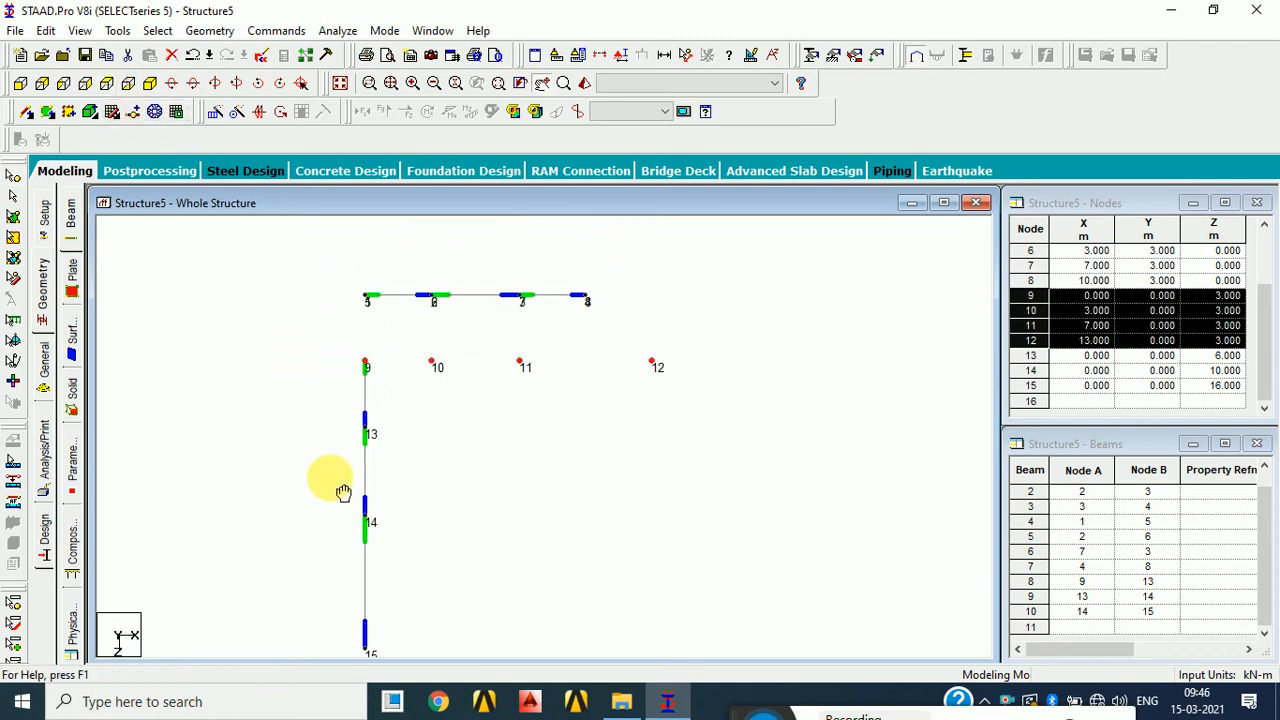
{"action": "left_click", "coordinate": [309, 371]}
{"action": "left_click_drag", "start_coordinate": [325, 339], "coordinate": [718, 381]}
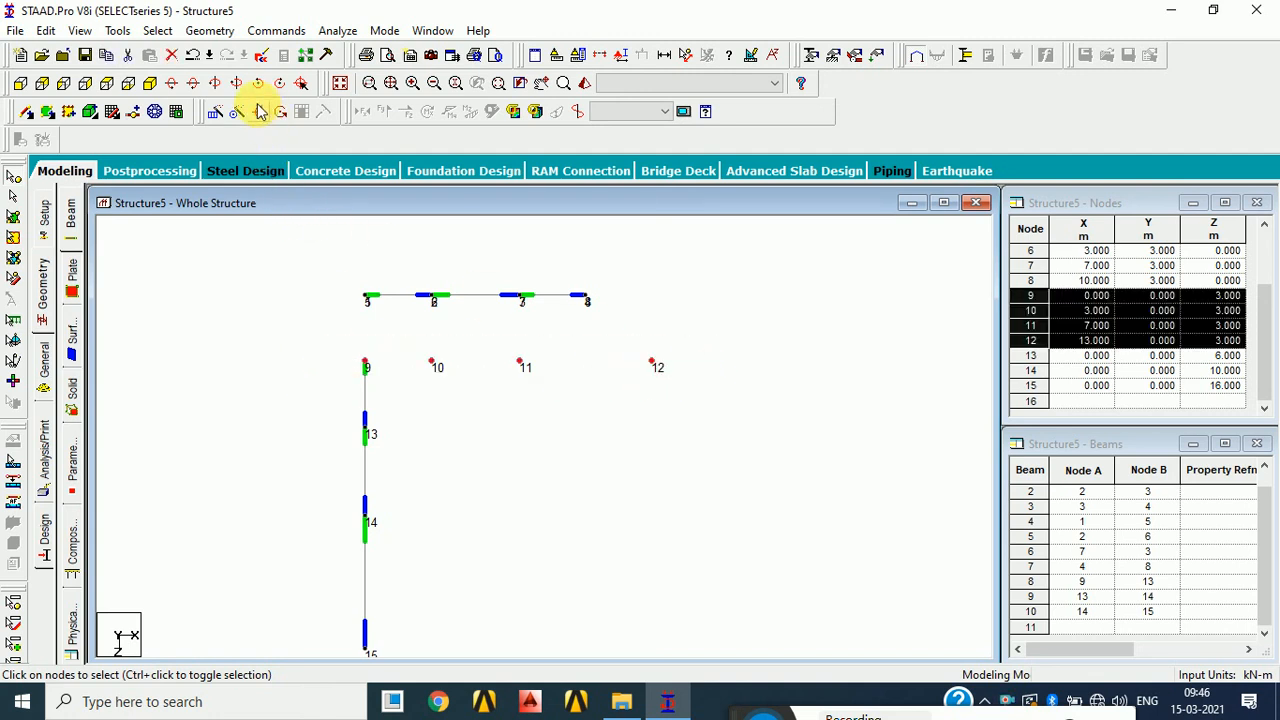
{"action": "left_click", "coordinate": [339, 84]}
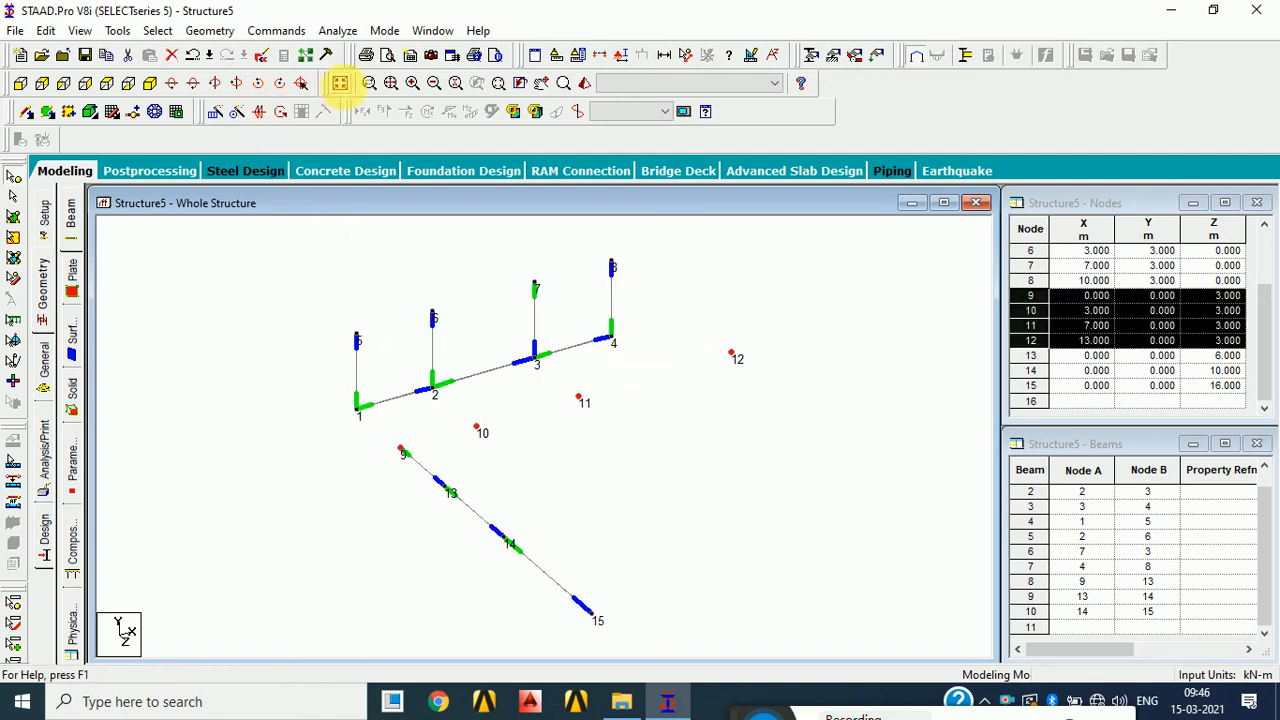
- Repeat the selected nodes along global Y in 4 linked steps at the default 5 m spacing
{"action": "left_click", "coordinate": [216, 112]}
{"action": "left_click_drag", "start_coordinate": [534, 234], "coordinate": [600, 57]}
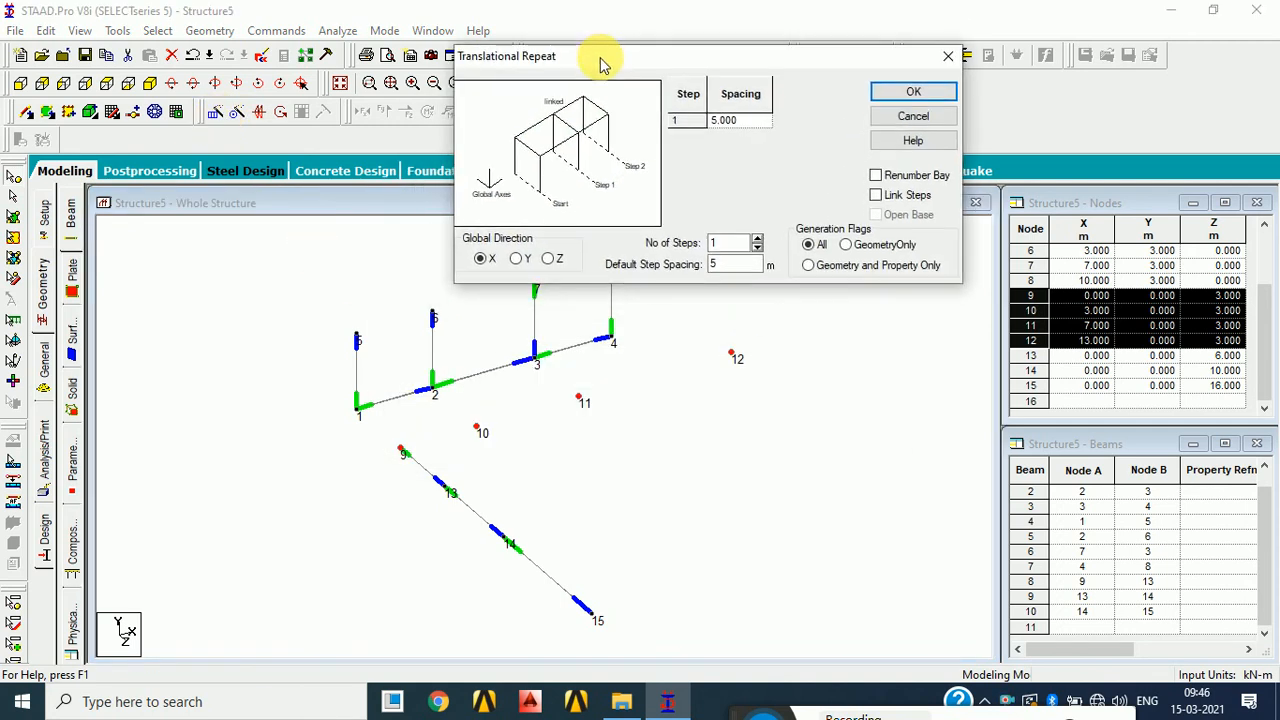
{"action": "left_click", "coordinate": [516, 259]}
{"action": "left_click_drag", "start_coordinate": [755, 265], "coordinate": [633, 265]}
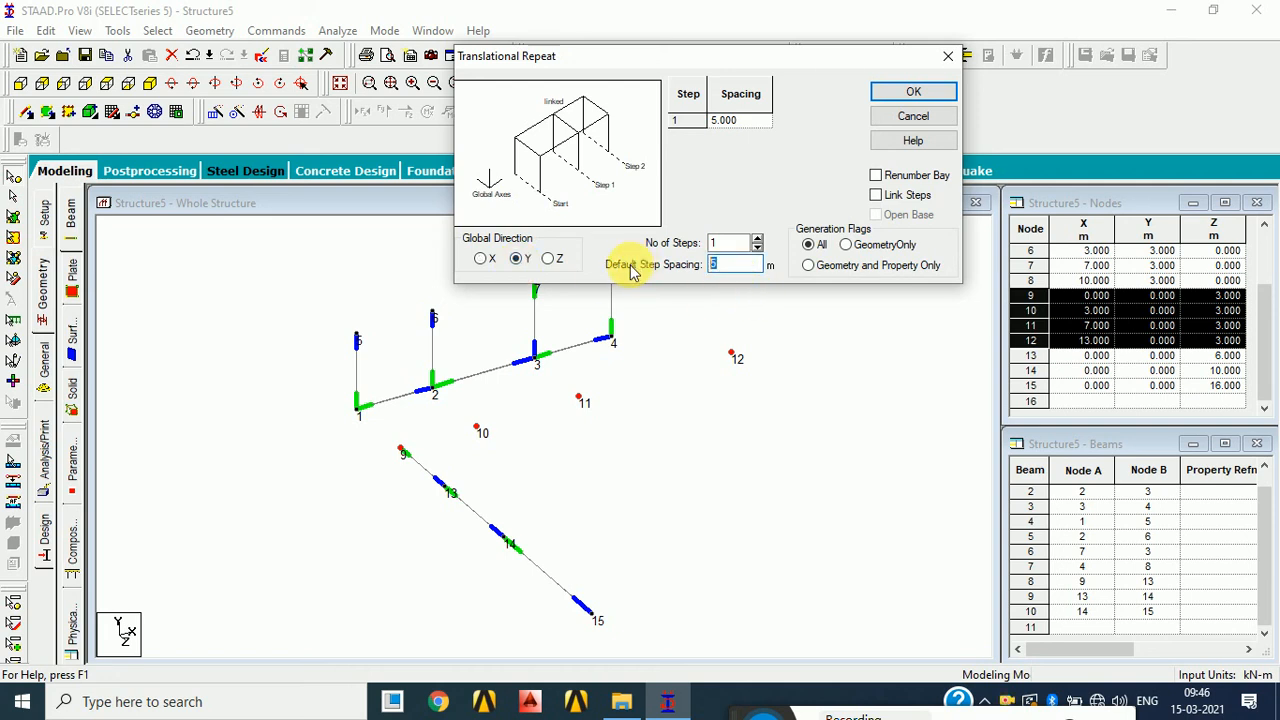
{"action": "left_click", "coordinate": [757, 239]}
{"action": "left_click", "coordinate": [757, 239]}
{"action": "left_click", "coordinate": [757, 239]}
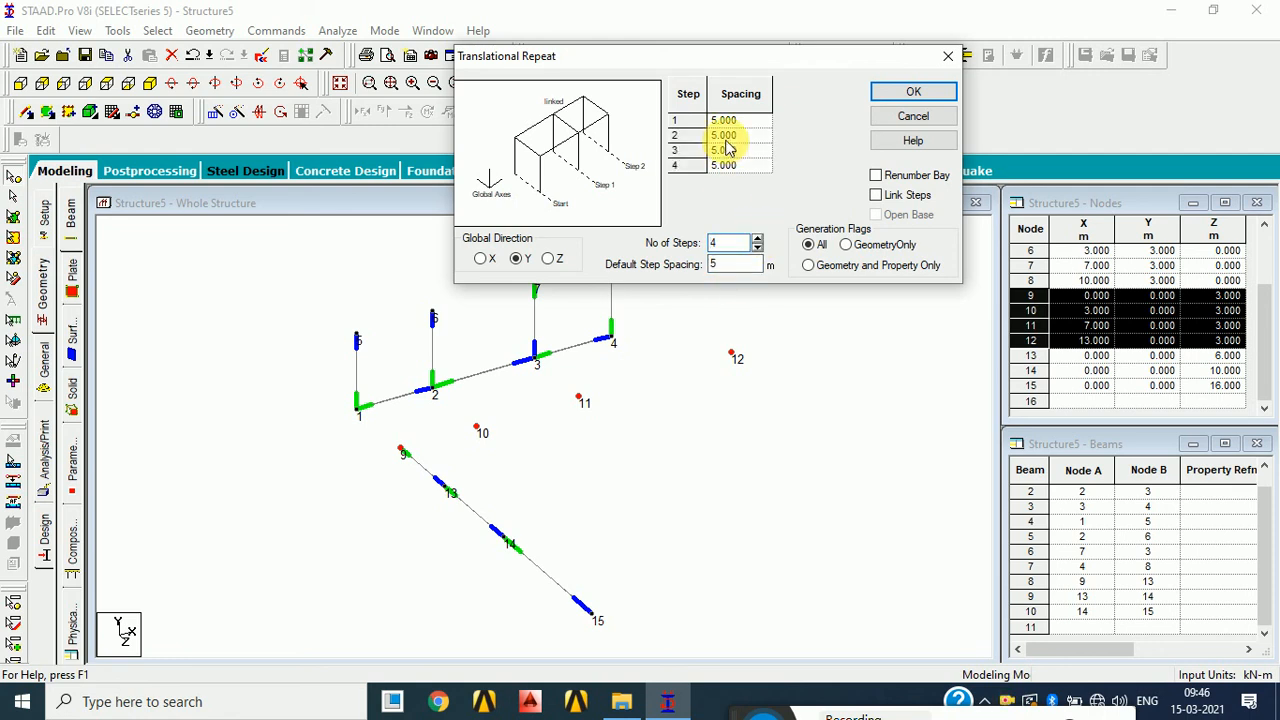
{"action": "left_click", "coordinate": [898, 198]}
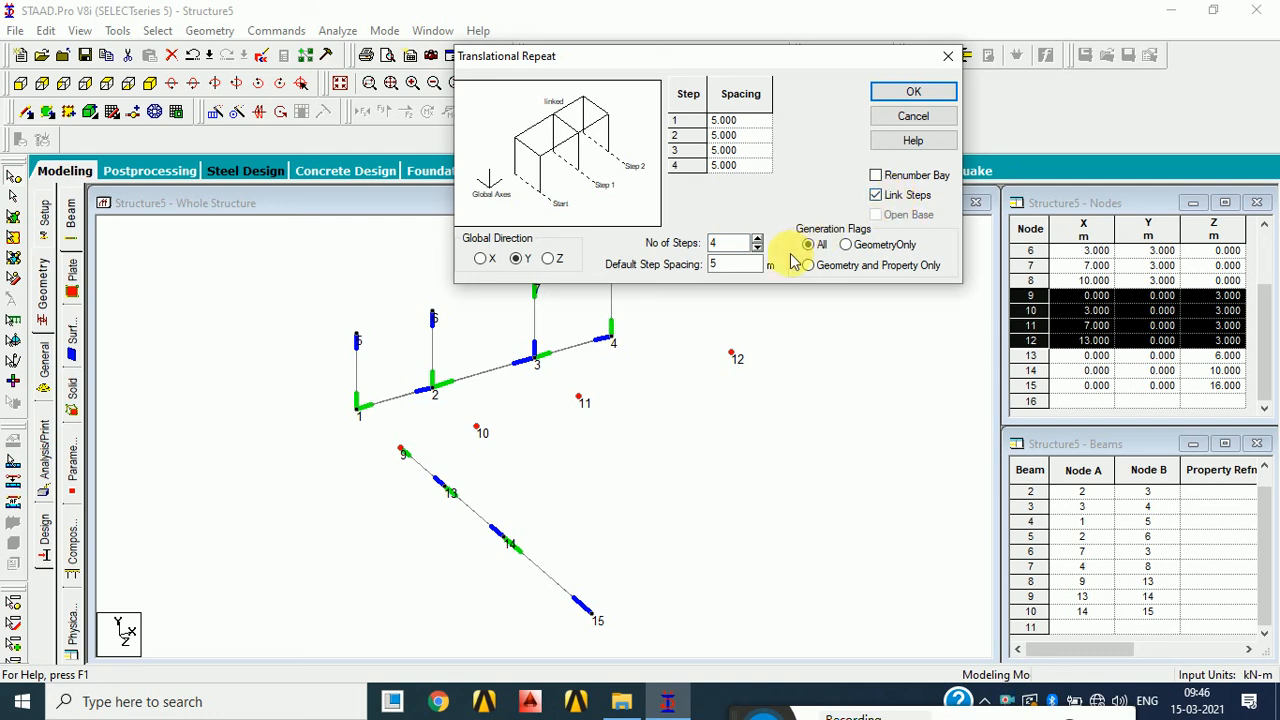
{"action": "left_click", "coordinate": [913, 92]}
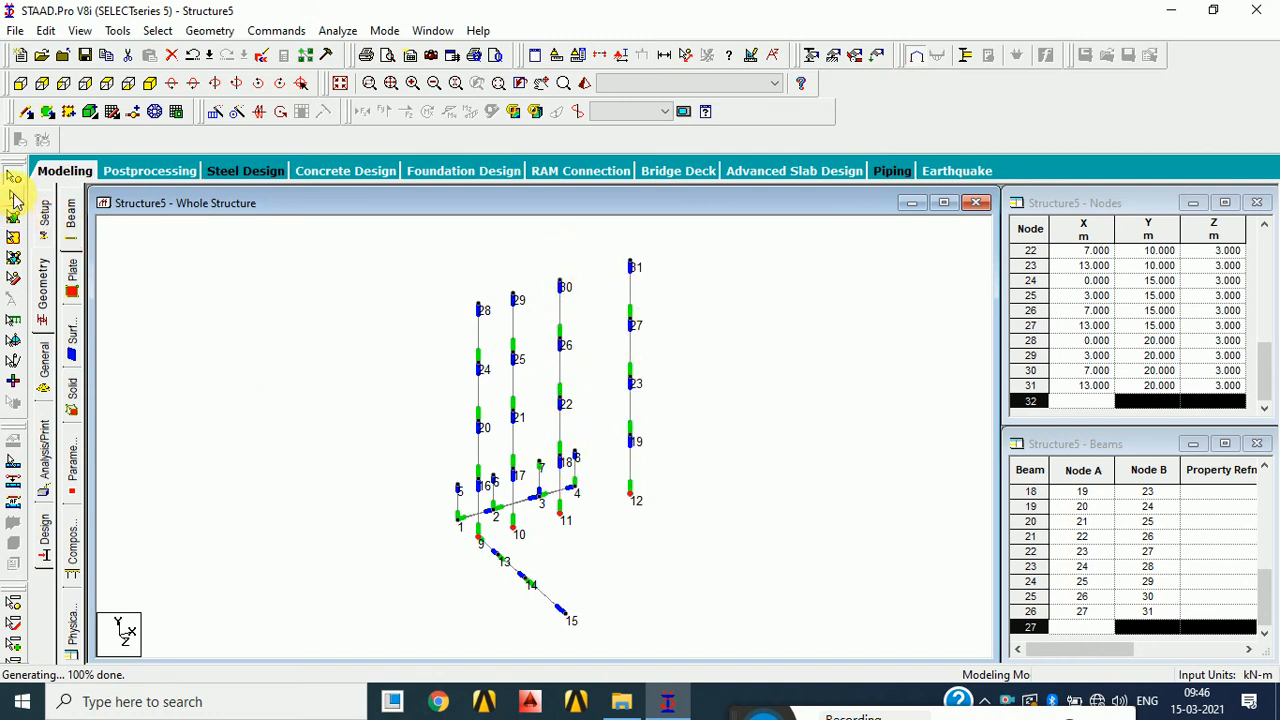
- Select the three collinear beams connecting nodes 9, 13, 14 and 15
{"action": "left_click", "coordinate": [507, 561]}
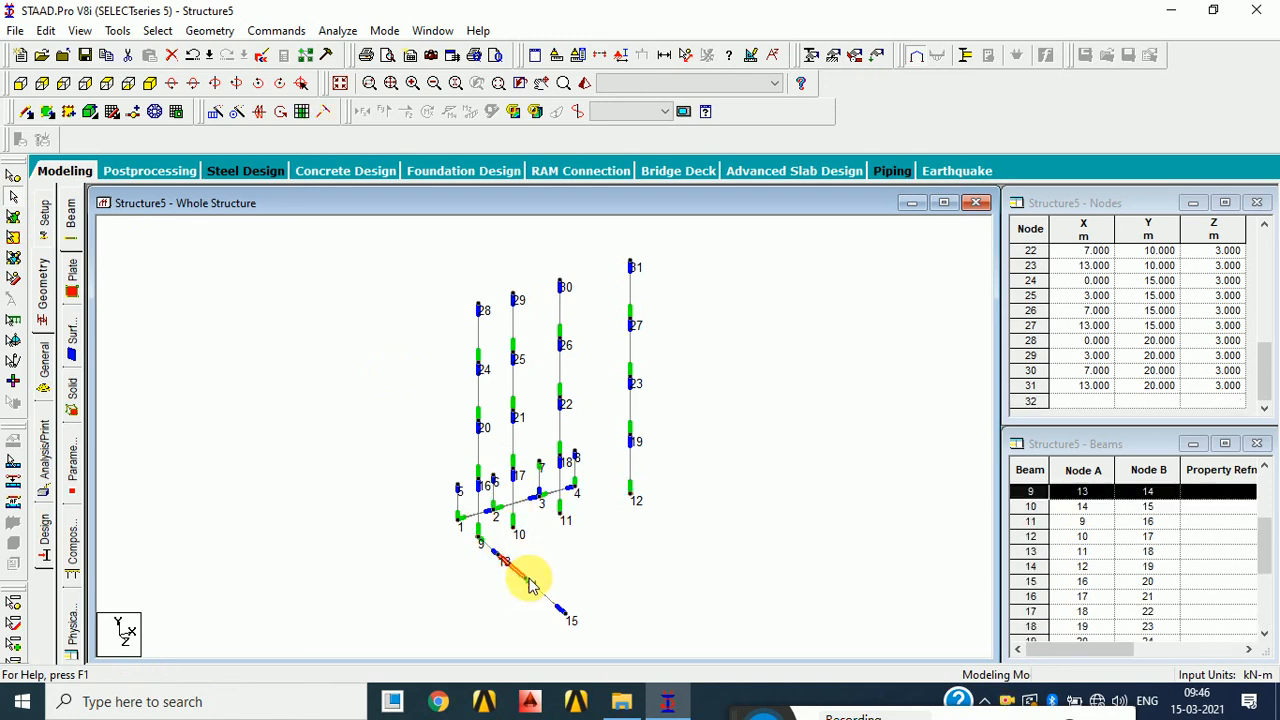
{"action": "left_click", "coordinate": [493, 553], "text": "ctrl"}
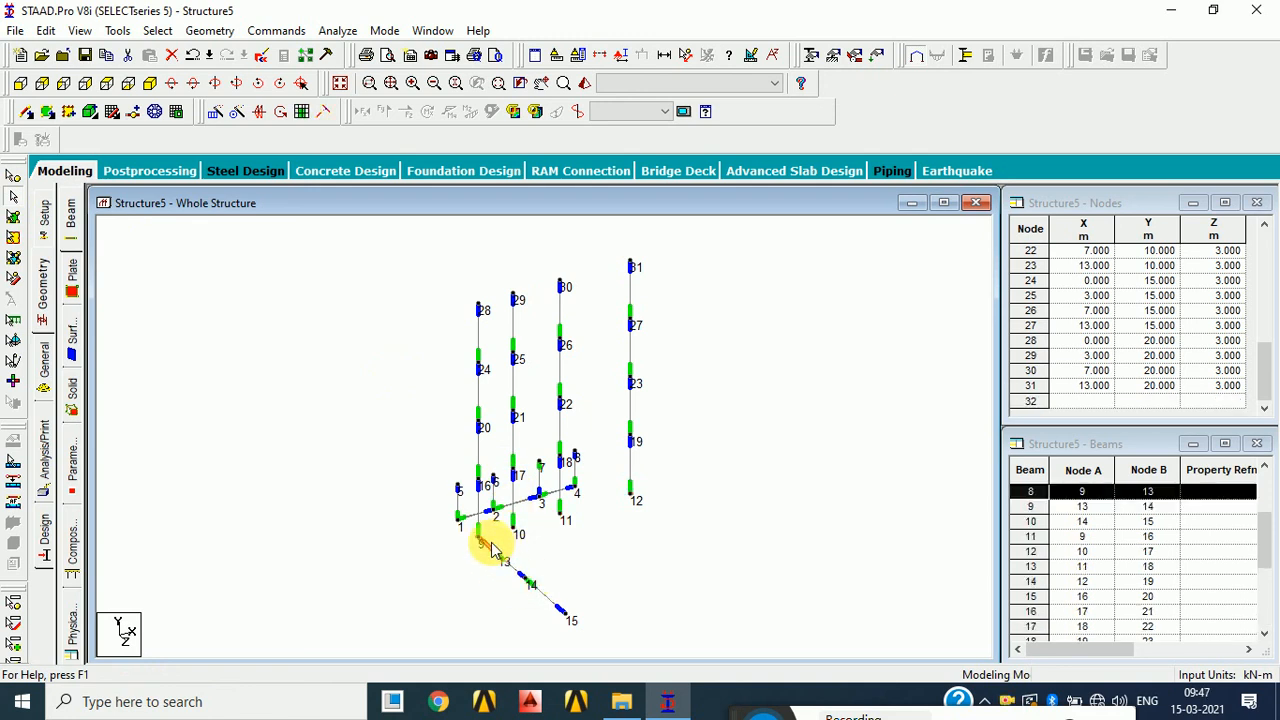
{"action": "left_click", "coordinate": [549, 607], "text": "ctrl"}
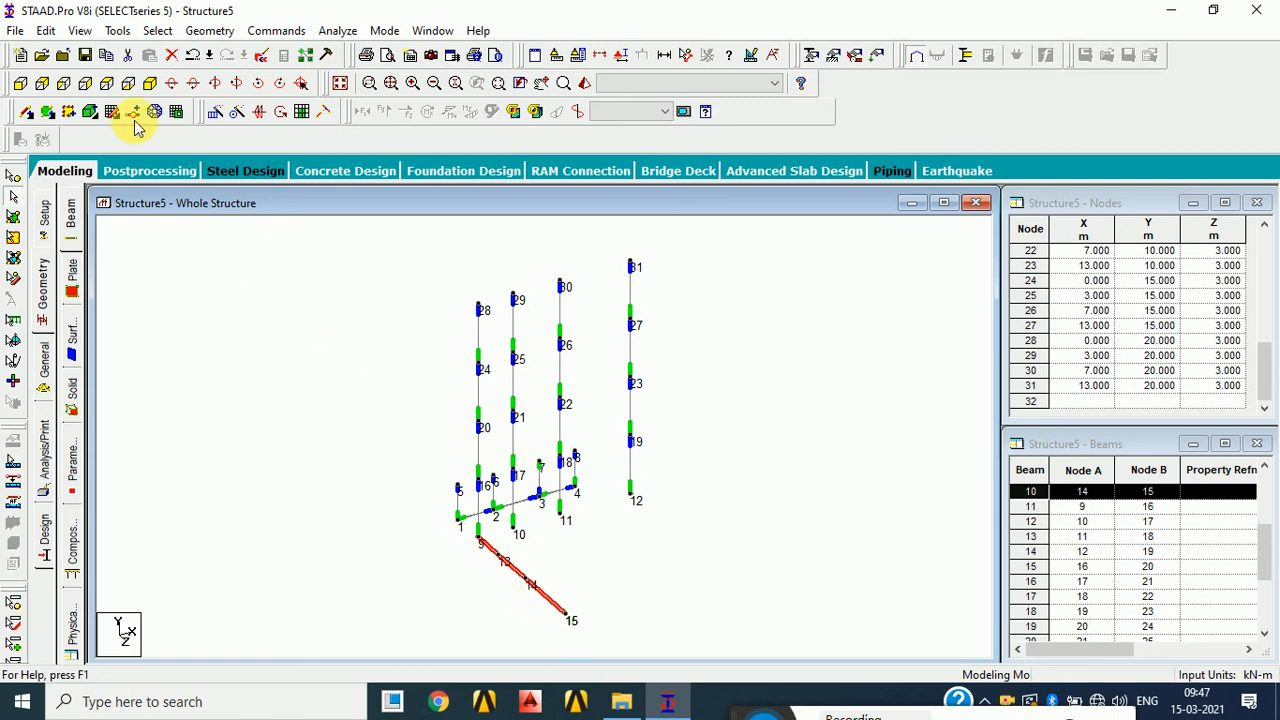
- Try repeating the selected beams along global Y in 4 unlinked steps at 5 m spacing, and undo the repeat
{"action": "left_click", "coordinate": [215, 112]}
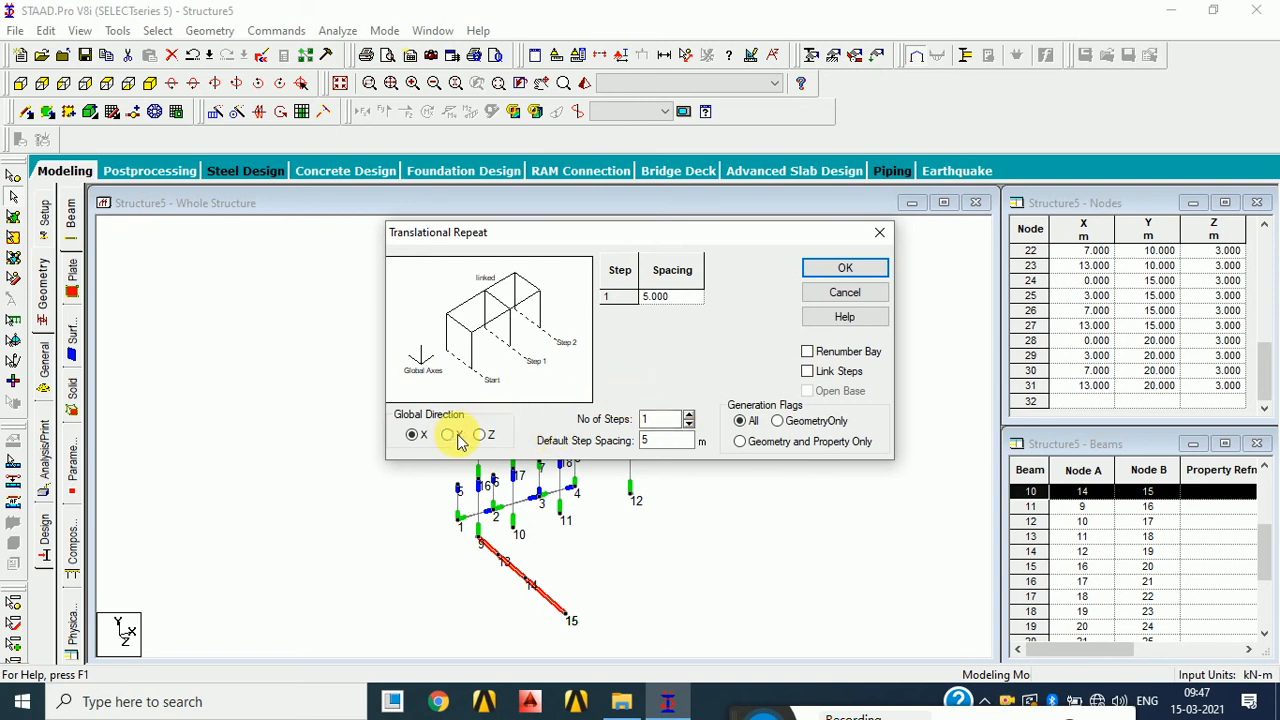
{"action": "left_click", "coordinate": [449, 436]}
{"action": "left_click", "coordinate": [688, 414]}
{"action": "left_click", "coordinate": [688, 414]}
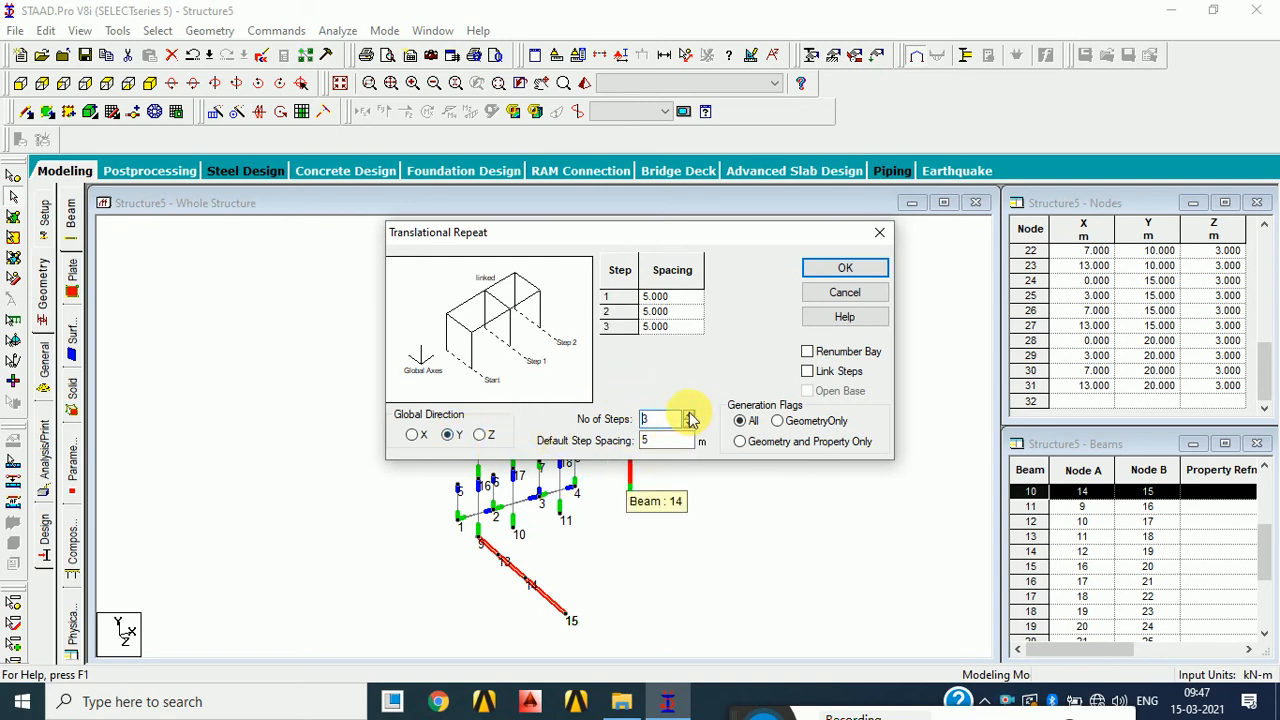
{"action": "left_click", "coordinate": [689, 414]}
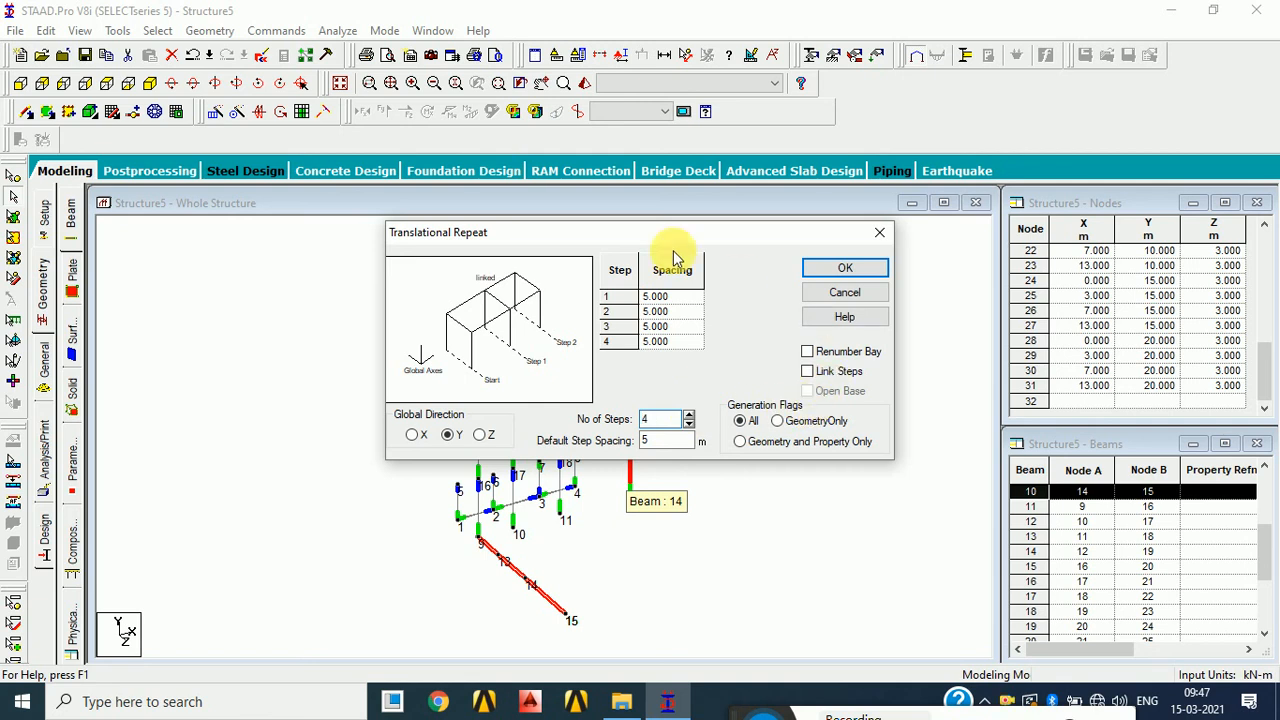
{"action": "left_click_drag", "start_coordinate": [663, 209], "coordinate": [682, 190]}
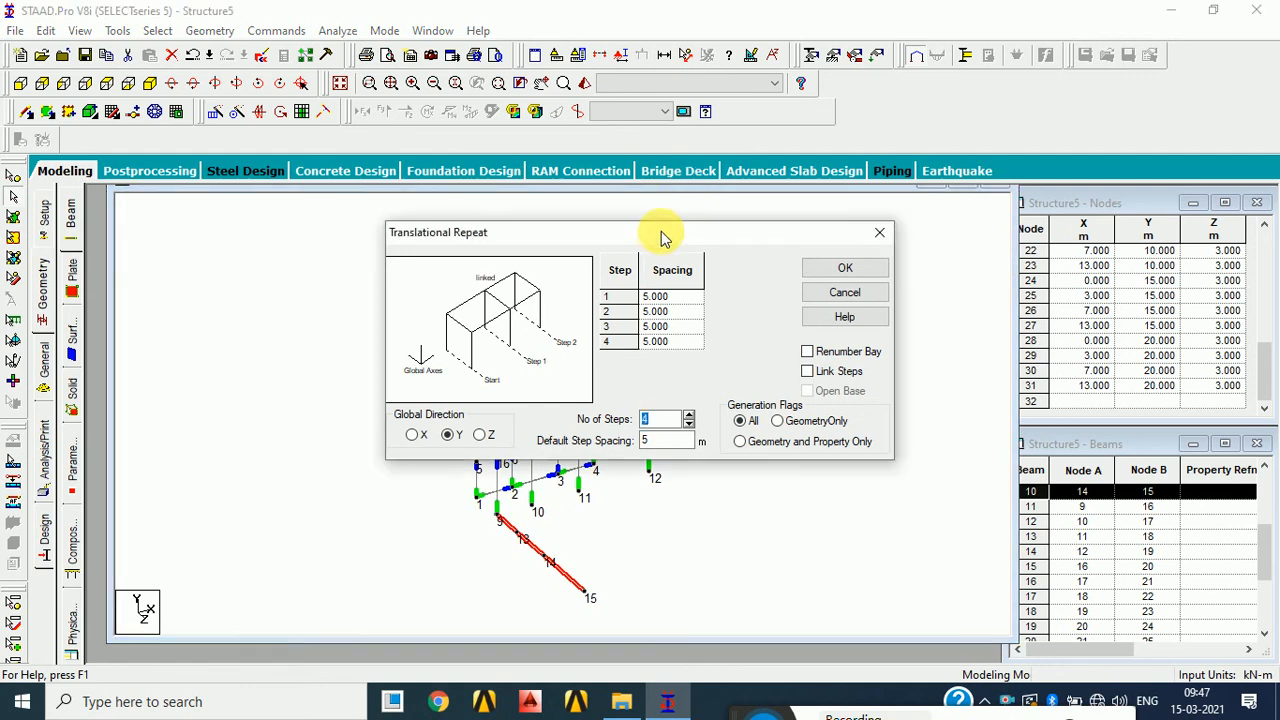
{"action": "left_click_drag", "start_coordinate": [663, 240], "coordinate": [826, 40]}
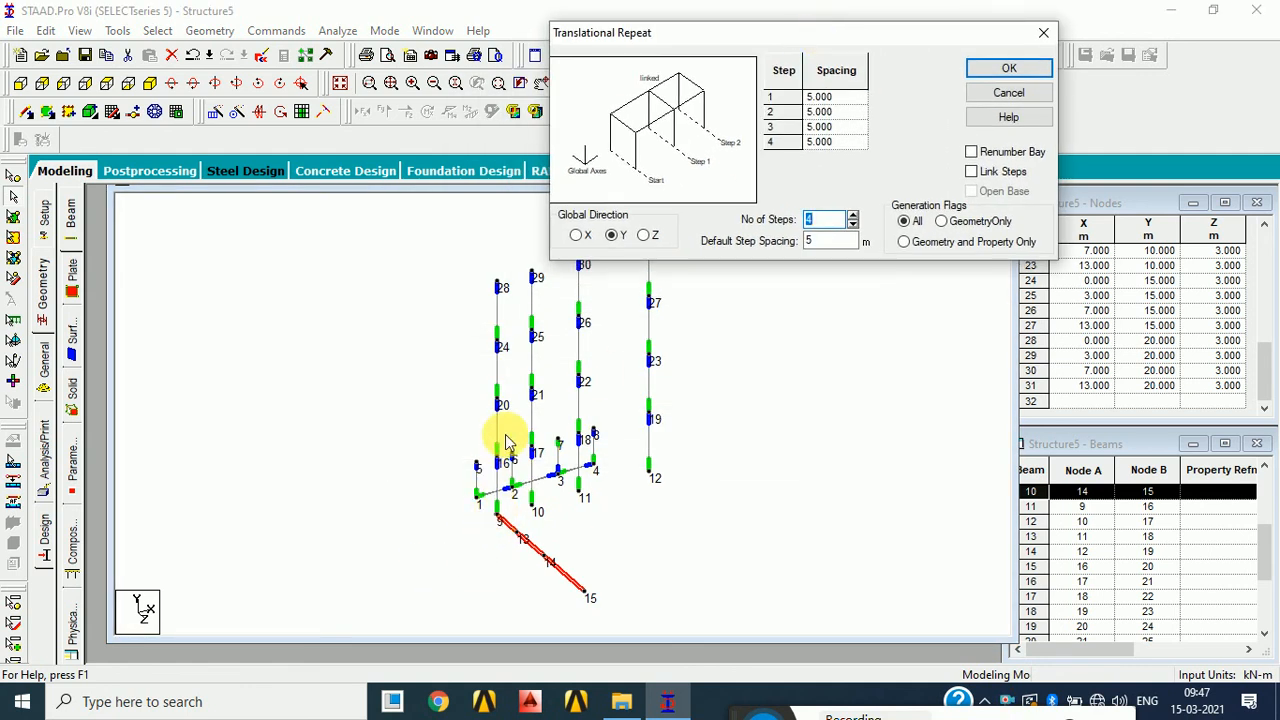
{"action": "left_click", "coordinate": [972, 172]}
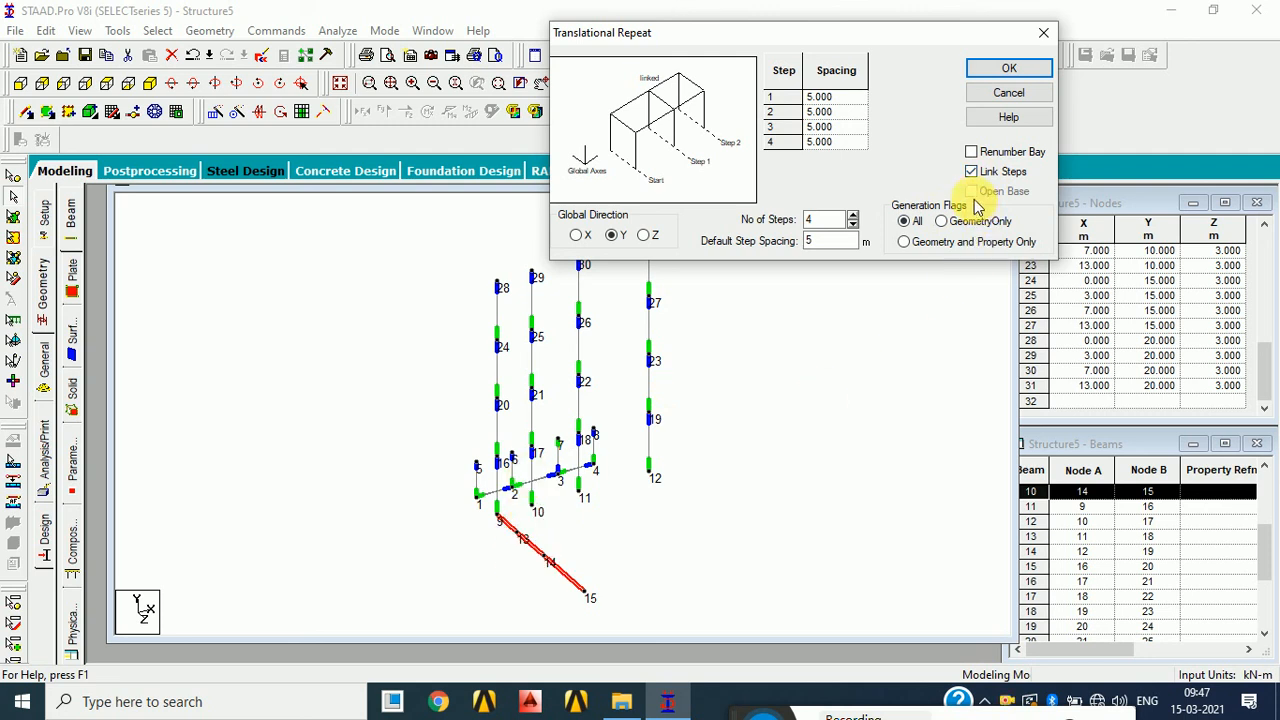
{"action": "left_click", "coordinate": [983, 176]}
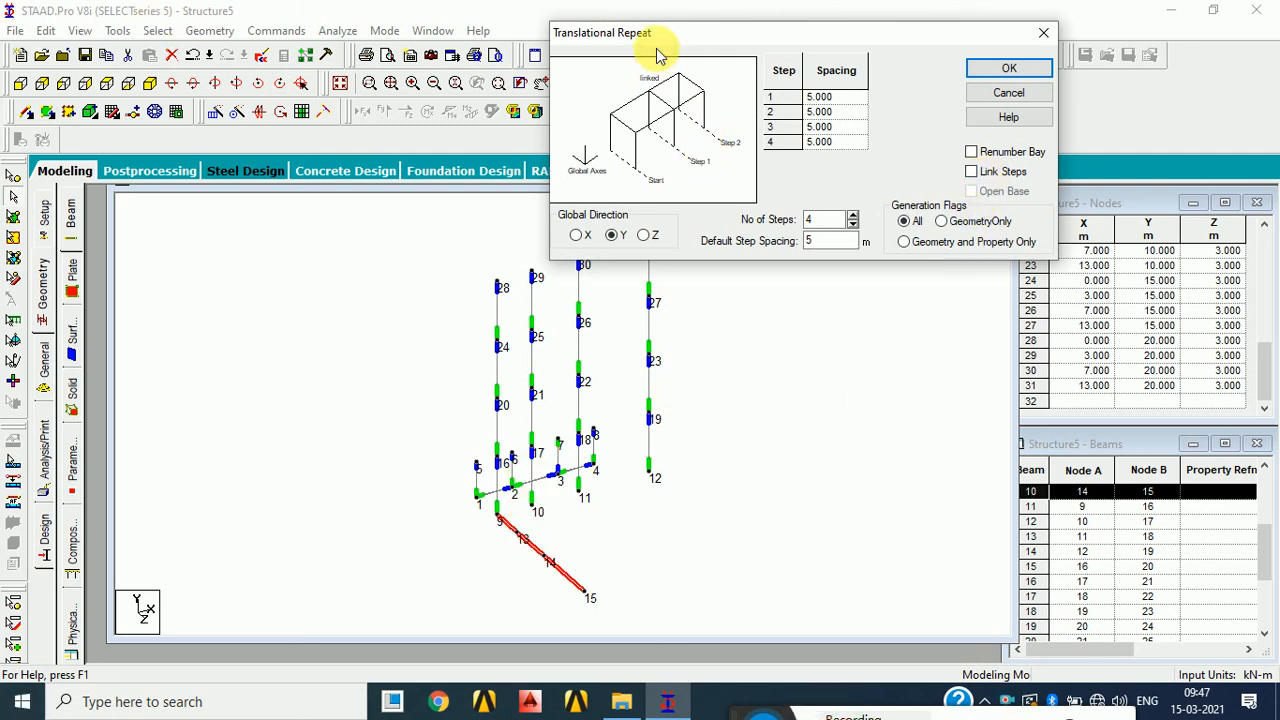
{"action": "left_click", "coordinate": [1036, 74]}
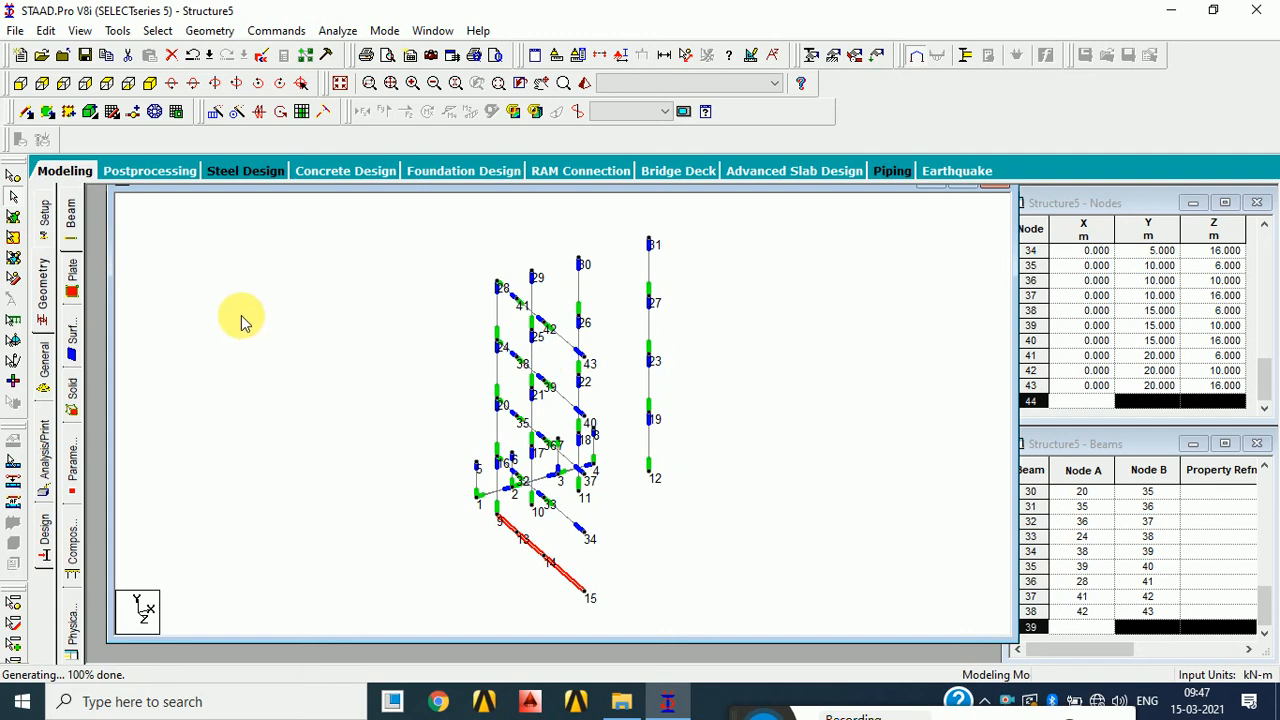
{"action": "key", "text": "ctrl+z"}
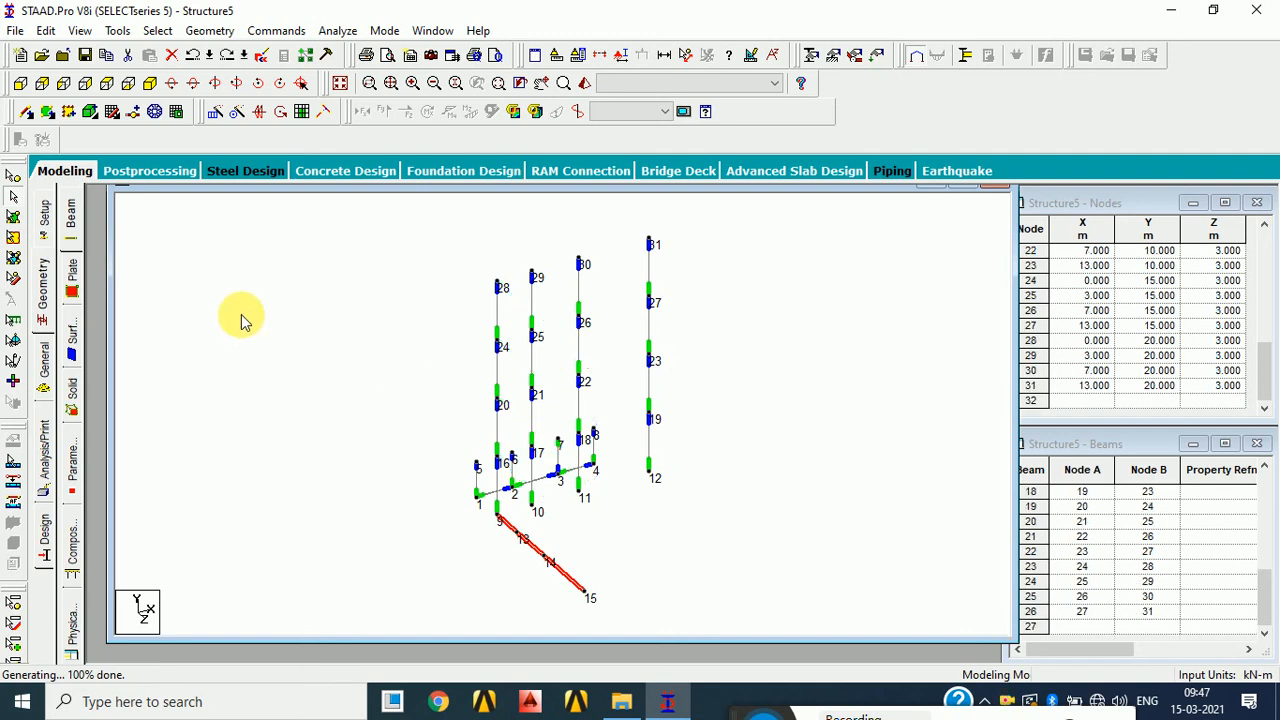
- Repeat the selected beams along global Y in 4 linked steps at the default 5 m spacing, and clear the selection
{"action": "left_click", "coordinate": [214, 114]}
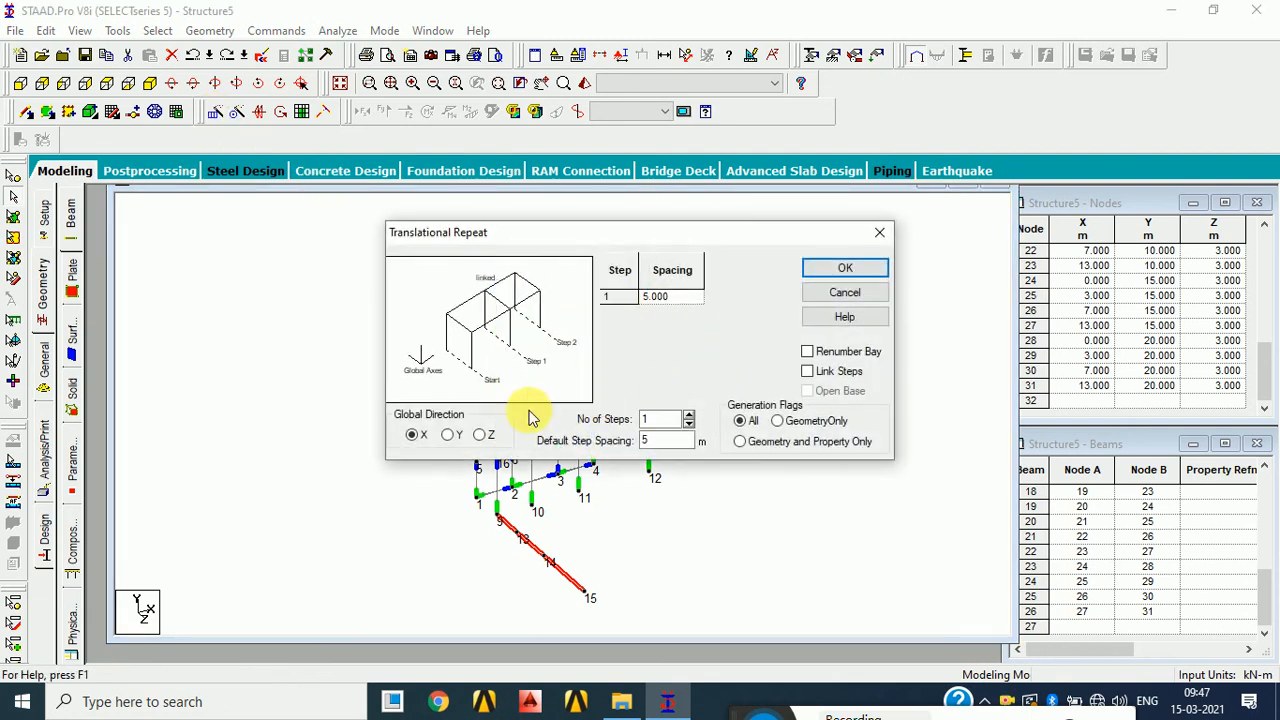
{"action": "left_click", "coordinate": [449, 435]}
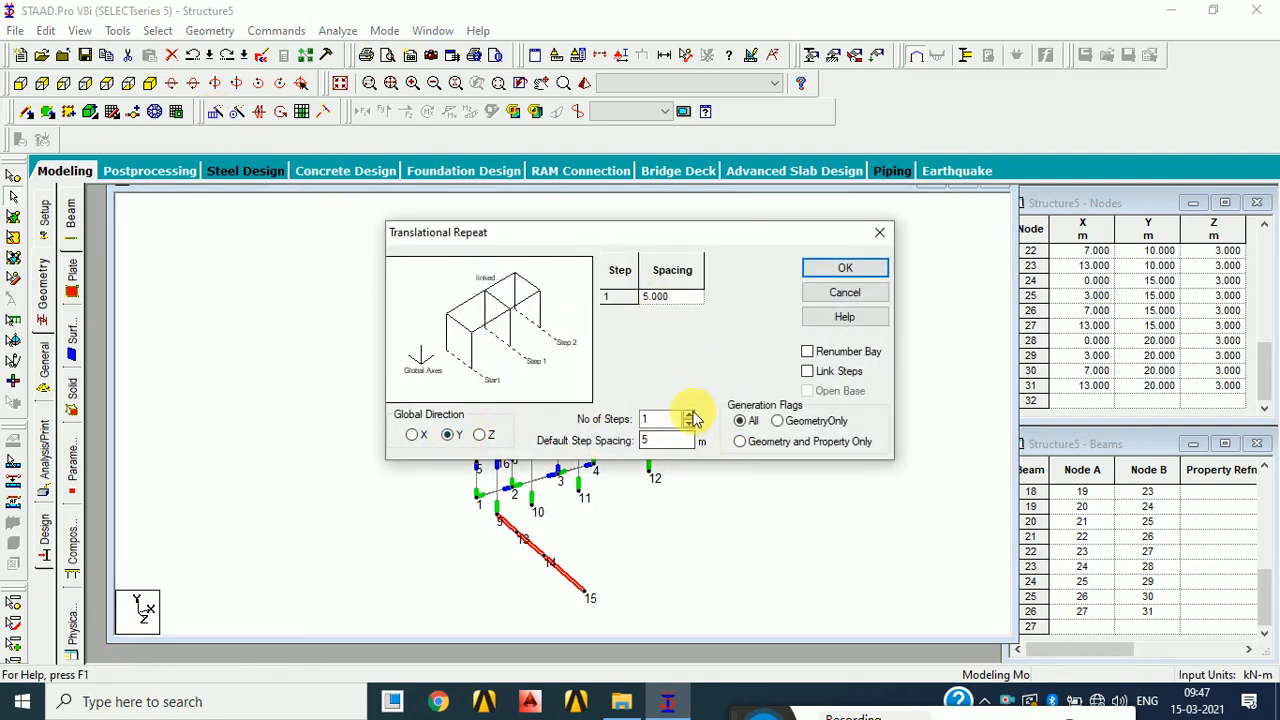
{"action": "left_click", "coordinate": [689, 414]}
{"action": "left_click", "coordinate": [689, 414]}
{"action": "left_click", "coordinate": [691, 415]}
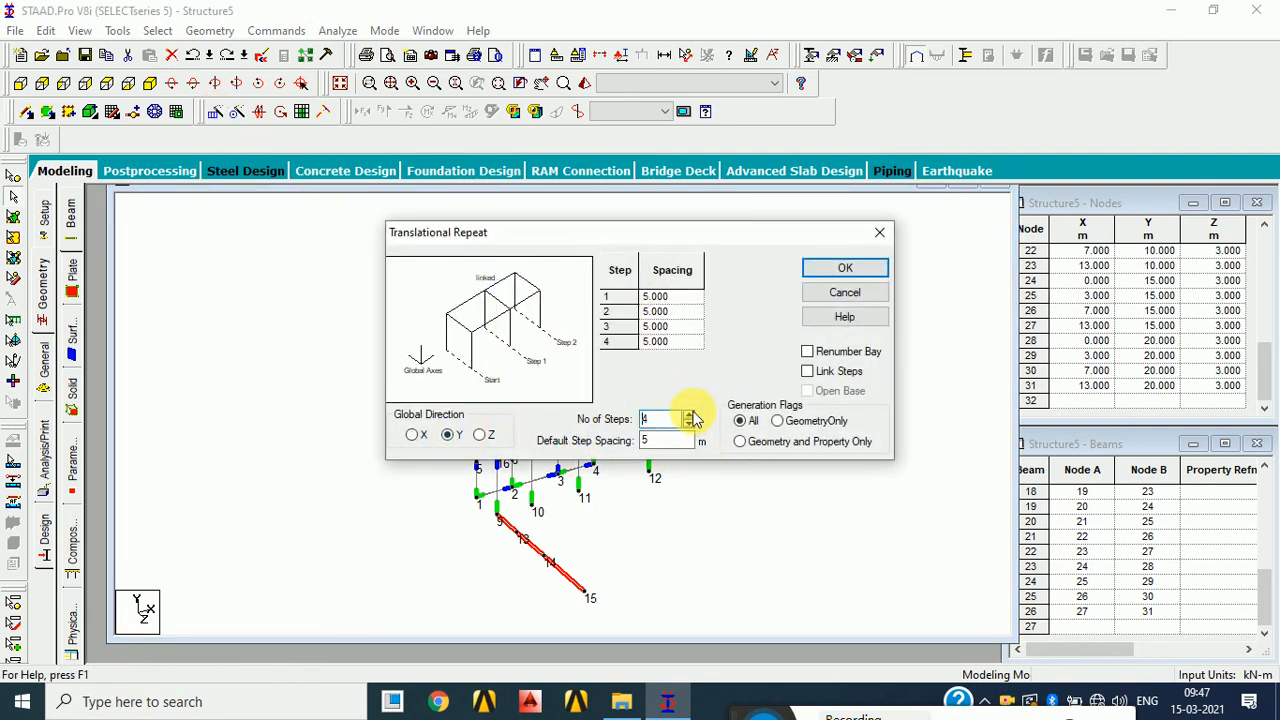
{"action": "left_click", "coordinate": [808, 371]}
{"action": "left_click", "coordinate": [873, 265]}
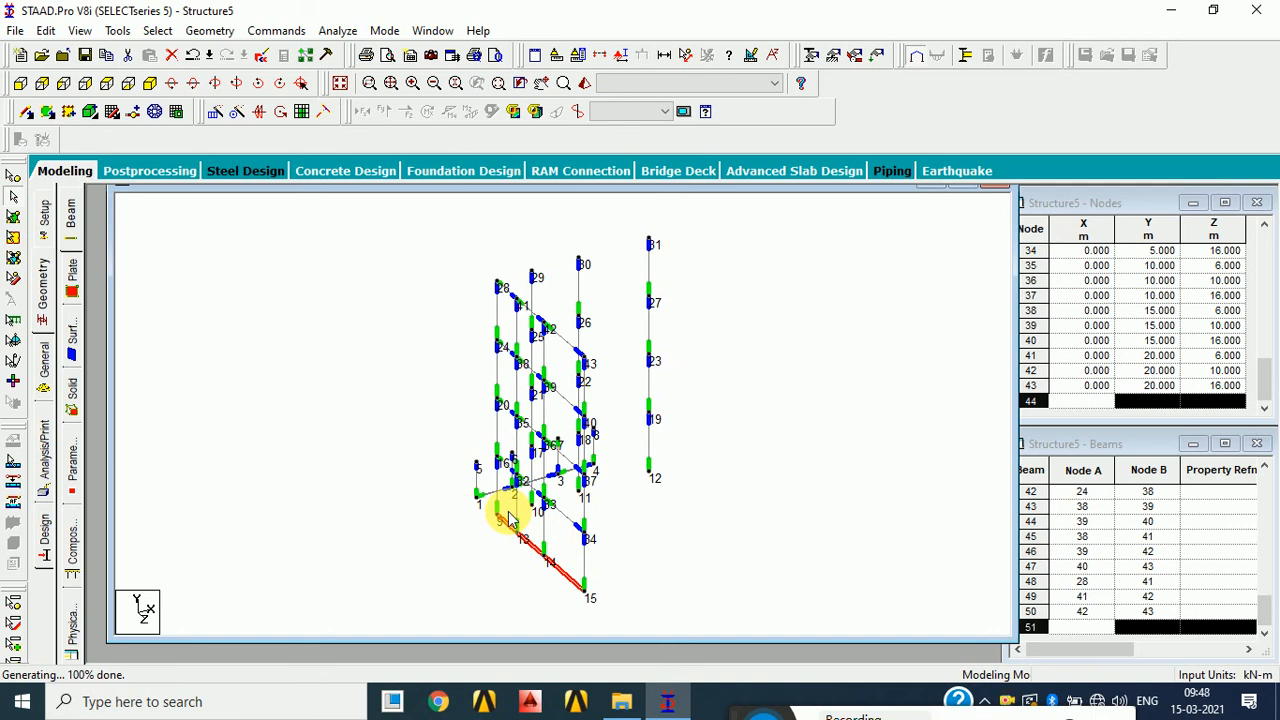
{"action": "left_click", "coordinate": [437, 375]}
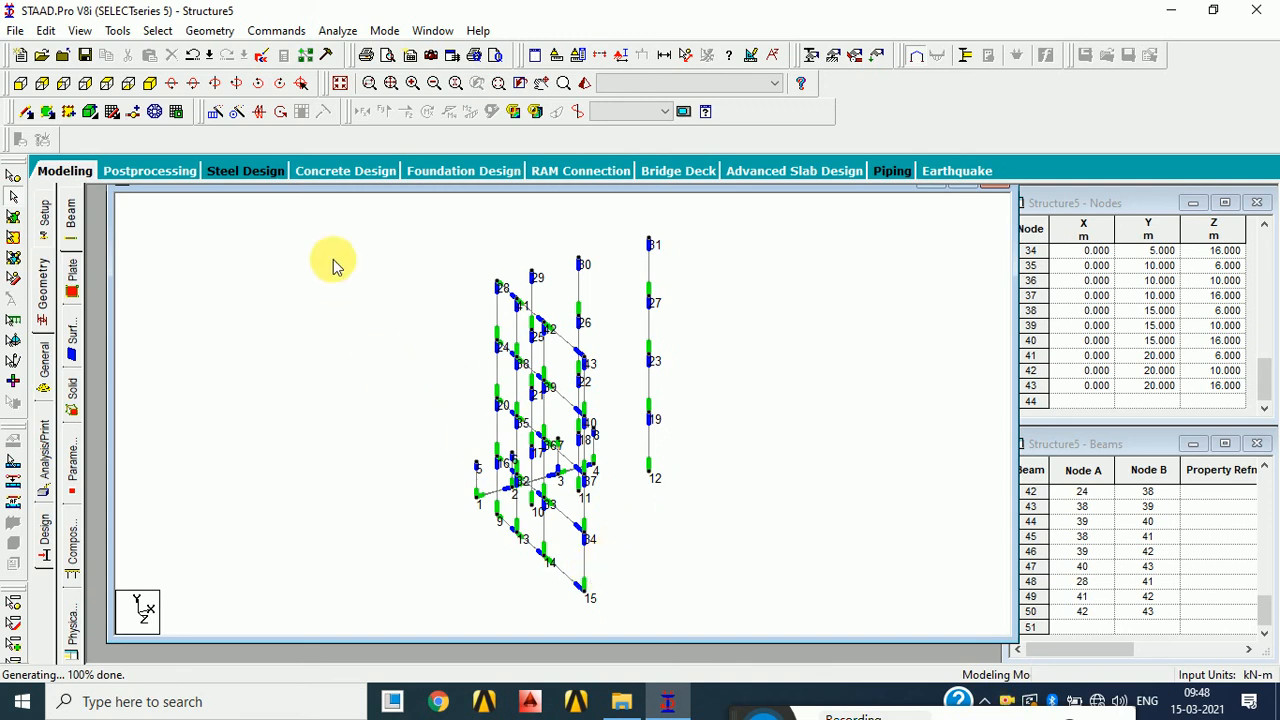
- Select every beam of the vertical frame standing on nodes 9, 13, 14 and 15, using the plan view
{"action": "left_click", "coordinate": [107, 83]}
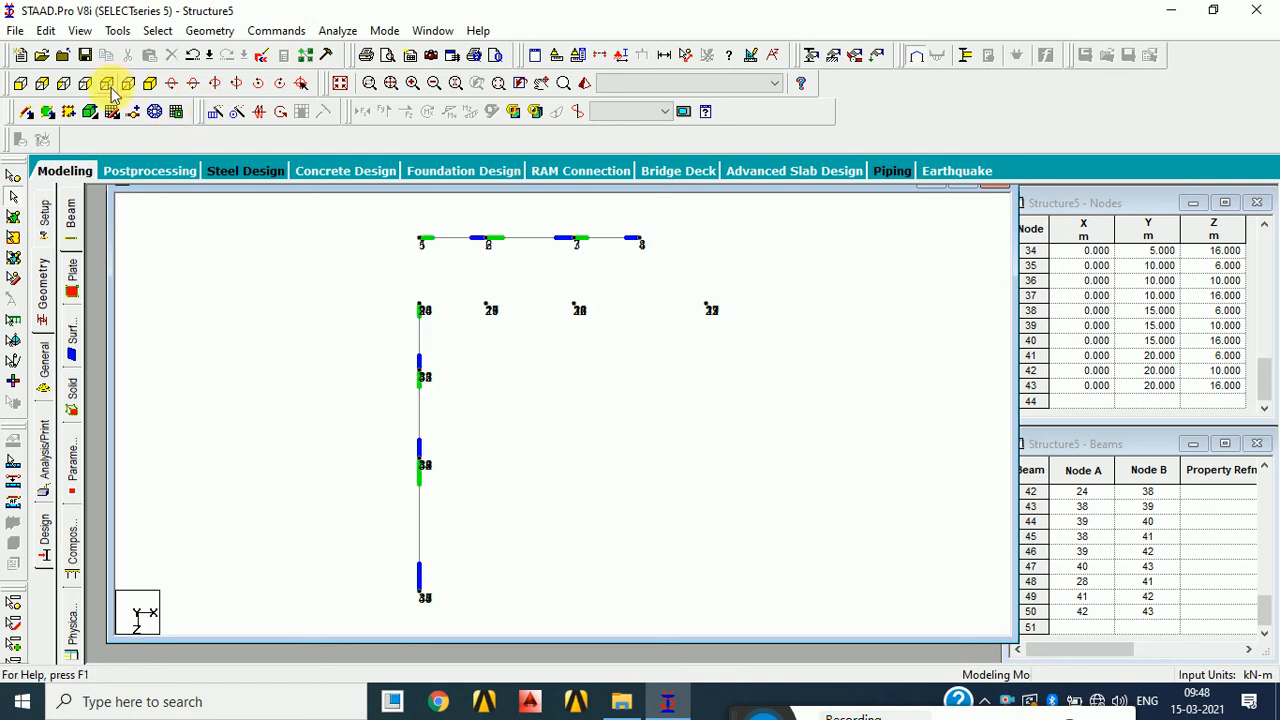
{"action": "left_click_drag", "start_coordinate": [367, 289], "coordinate": [445, 615]}
{"action": "left_click", "coordinate": [340, 83]}
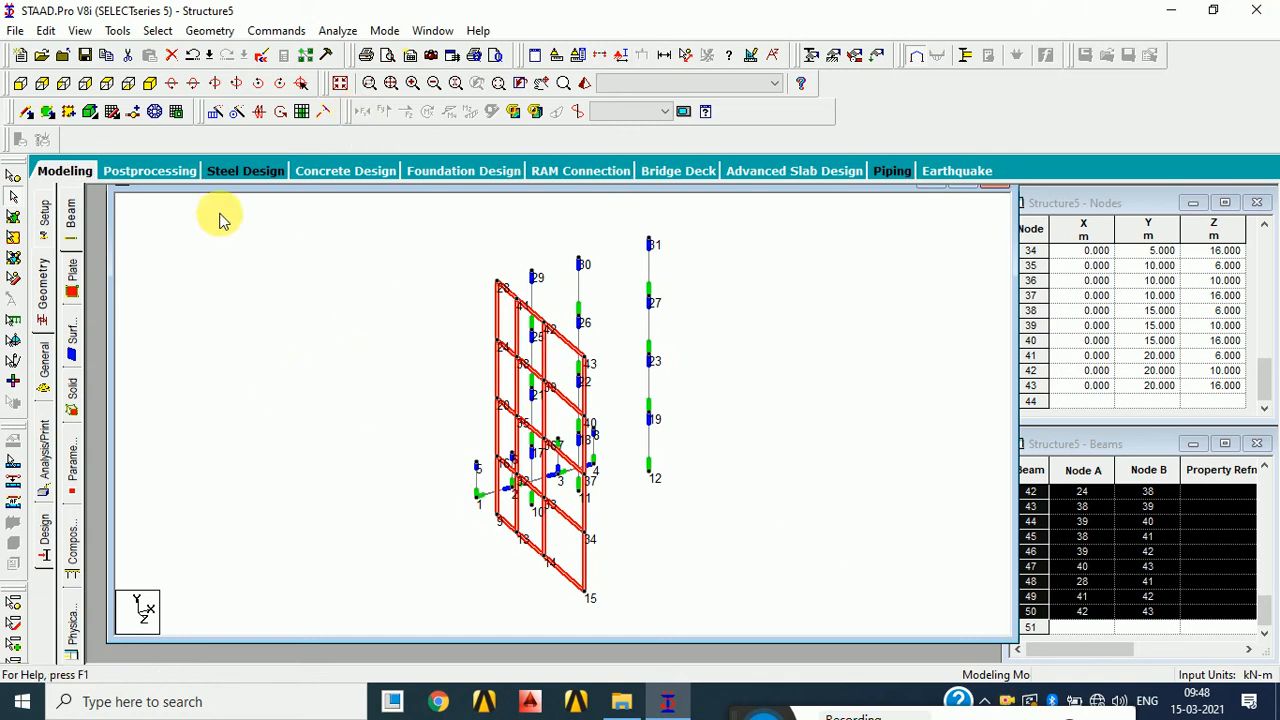
- Set up a Translational Repeat of the selected frame along global X with 4 steps at -3 m spacing
{"action": "left_click", "coordinate": [215, 112]}
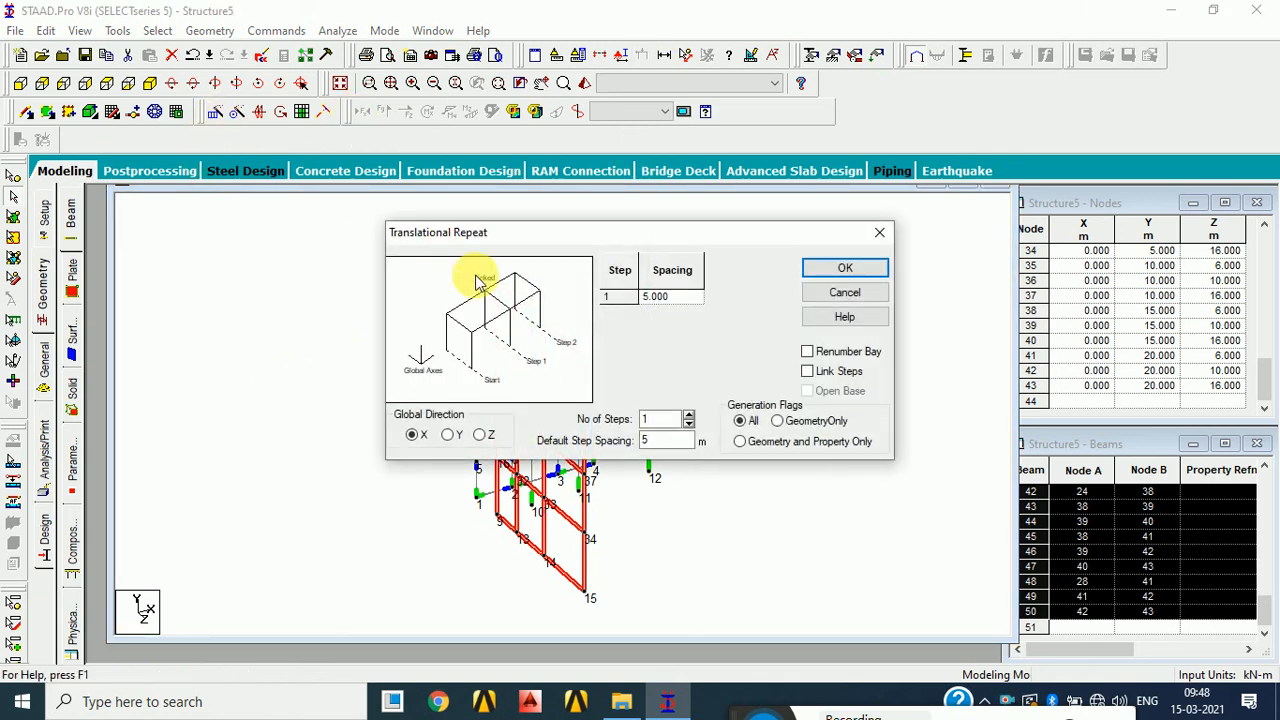
{"action": "left_click", "coordinate": [482, 435]}
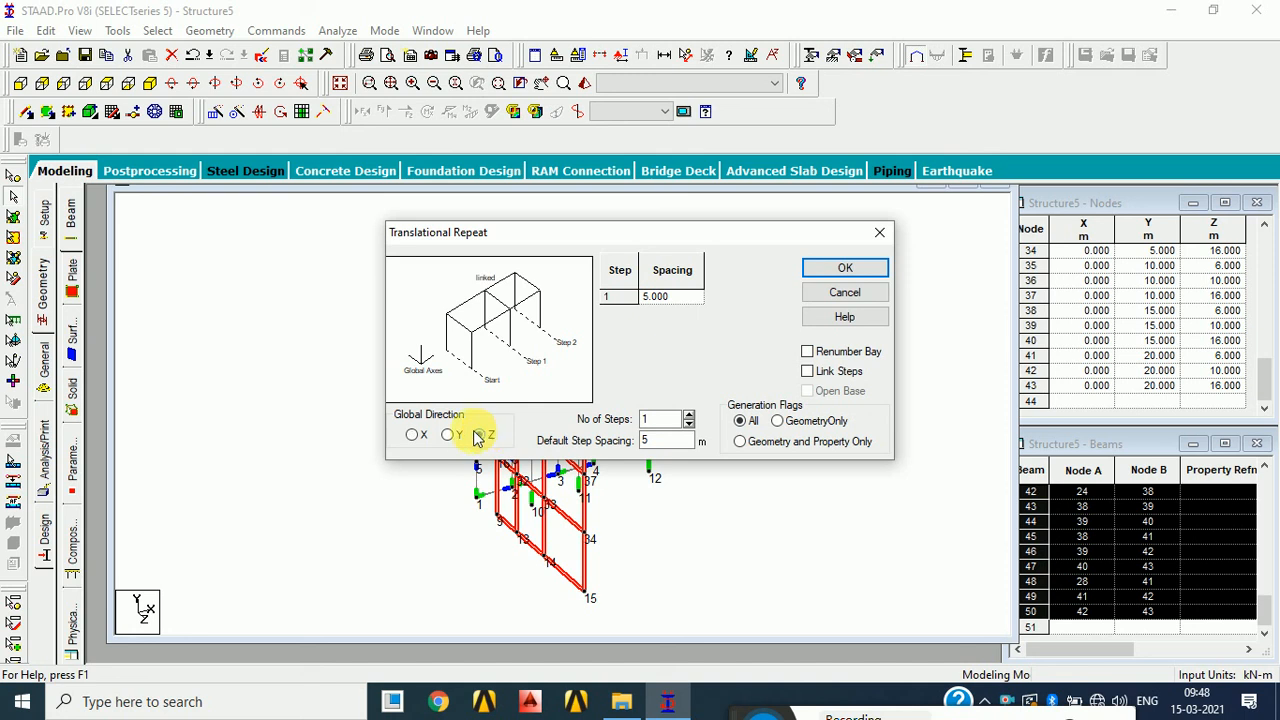
{"action": "left_click", "coordinate": [413, 434]}
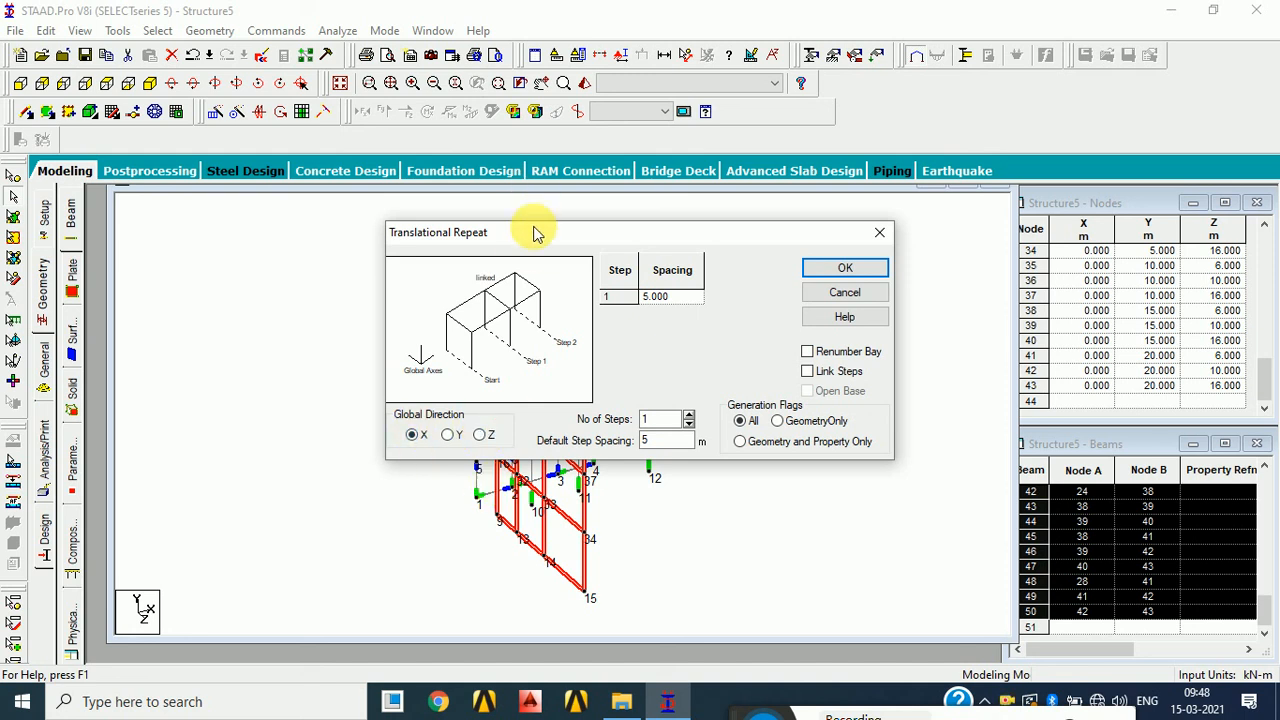
{"action": "left_click_drag", "start_coordinate": [558, 229], "coordinate": [808, 130]}
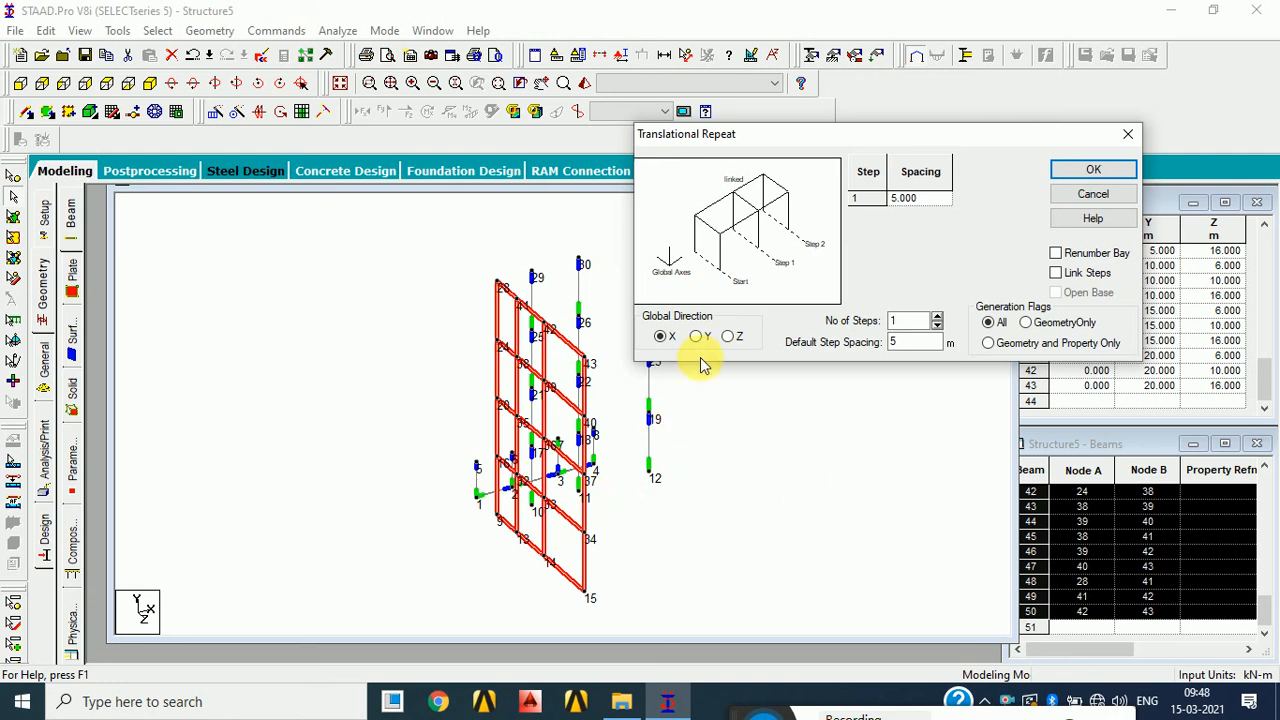
{"action": "double_click", "coordinate": [916, 344]}
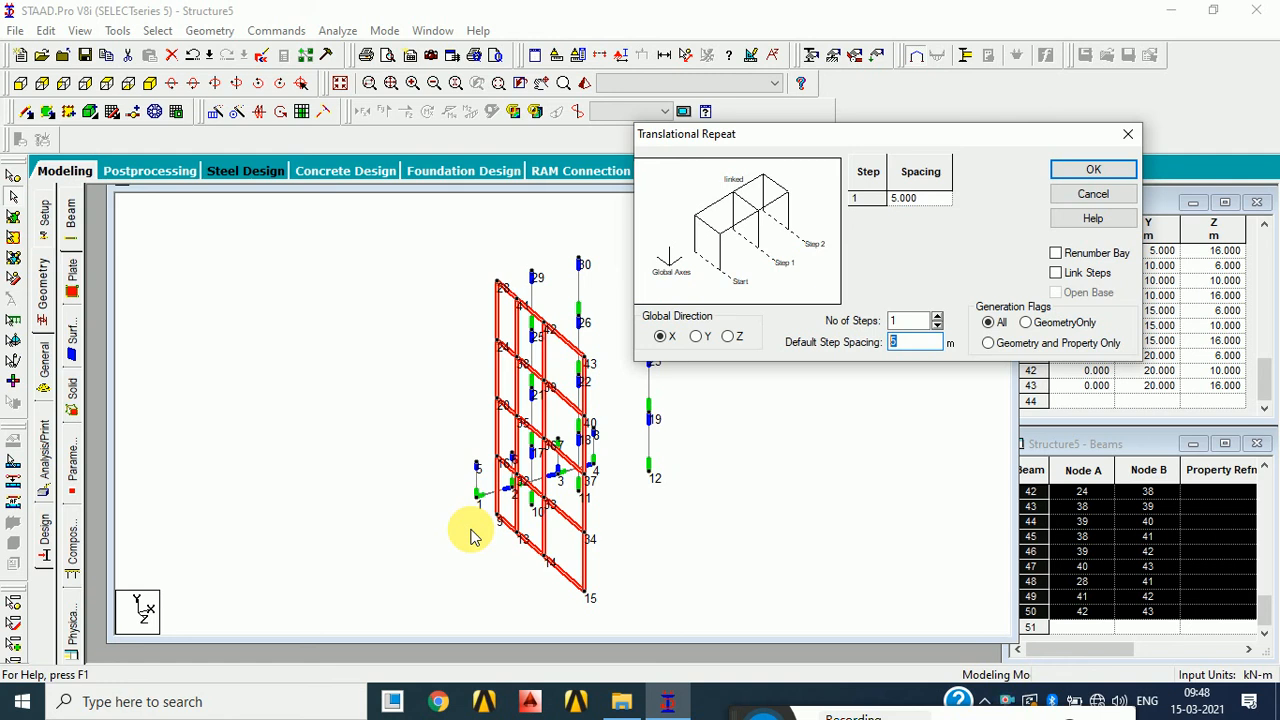
{"action": "type", "text": "-"}
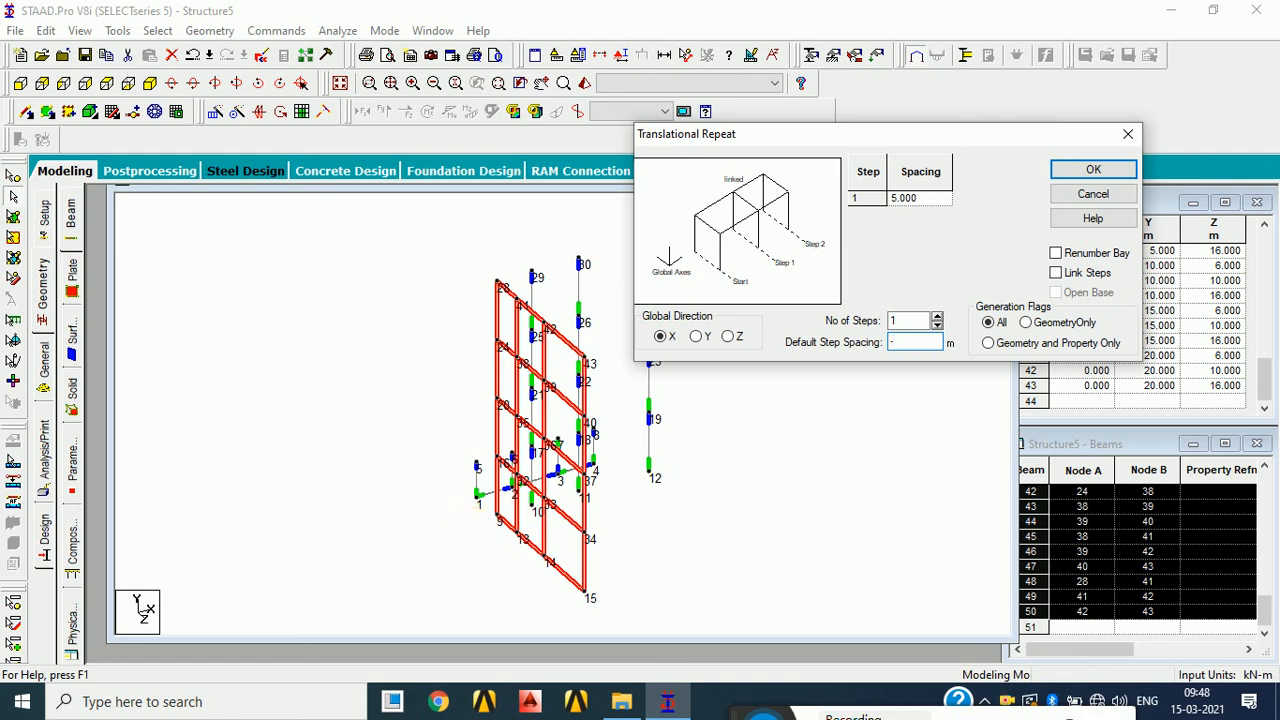
{"action": "type", "text": "3"}
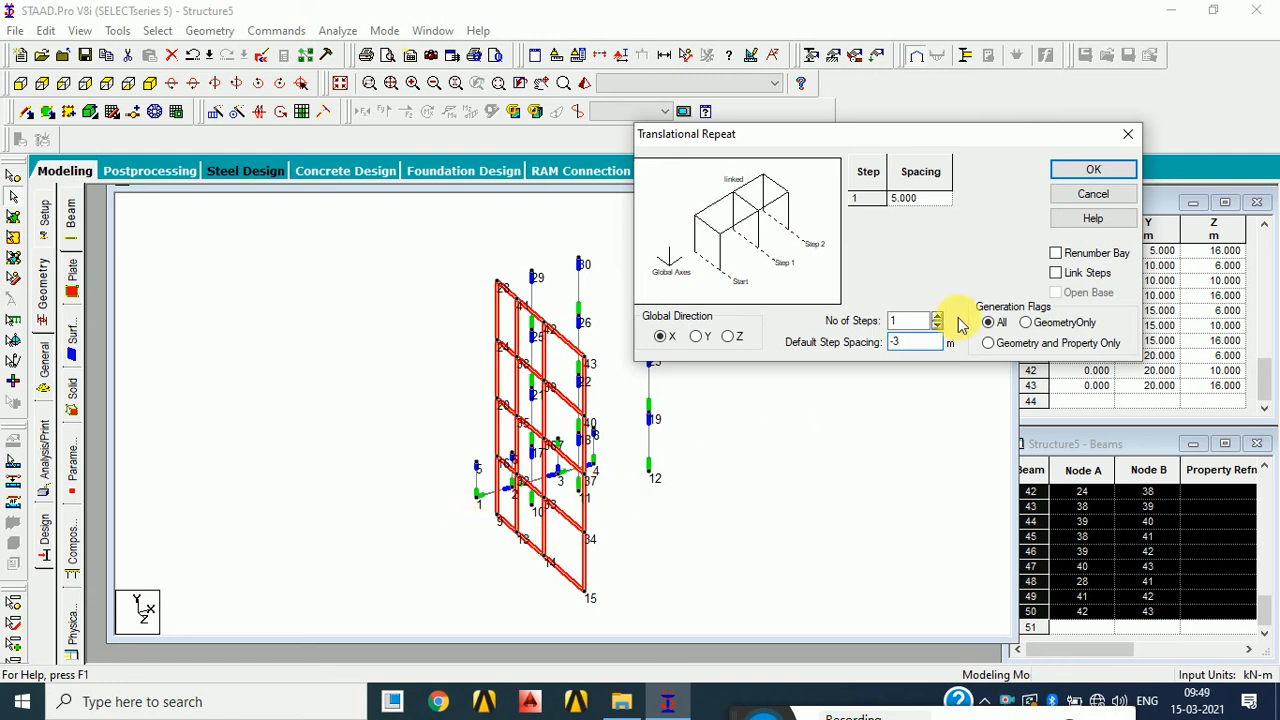
{"action": "double_click", "coordinate": [873, 342]}
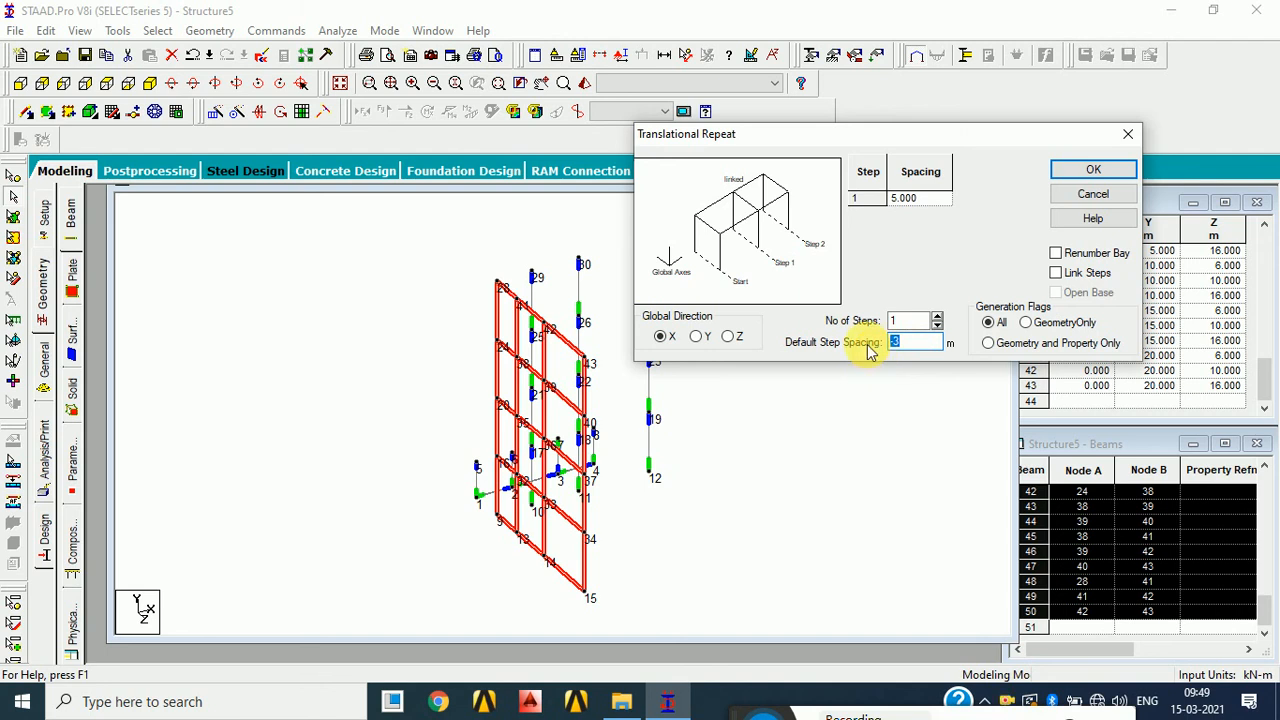
{"action": "left_click", "coordinate": [937, 316]}
{"action": "left_click", "coordinate": [937, 316]}
{"action": "left_click", "coordinate": [937, 316]}
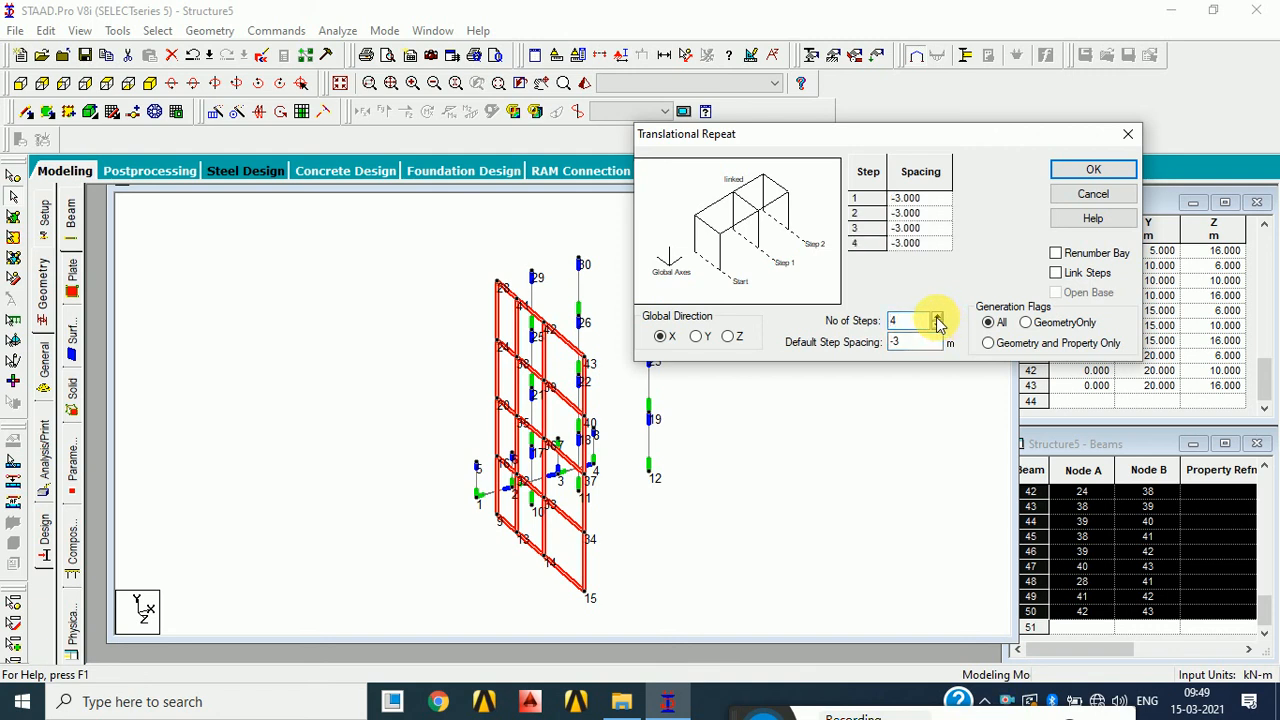
- Enable Link Steps and Open Base for the repeat and generate the copied frames
{"action": "left_click", "coordinate": [1090, 277]}
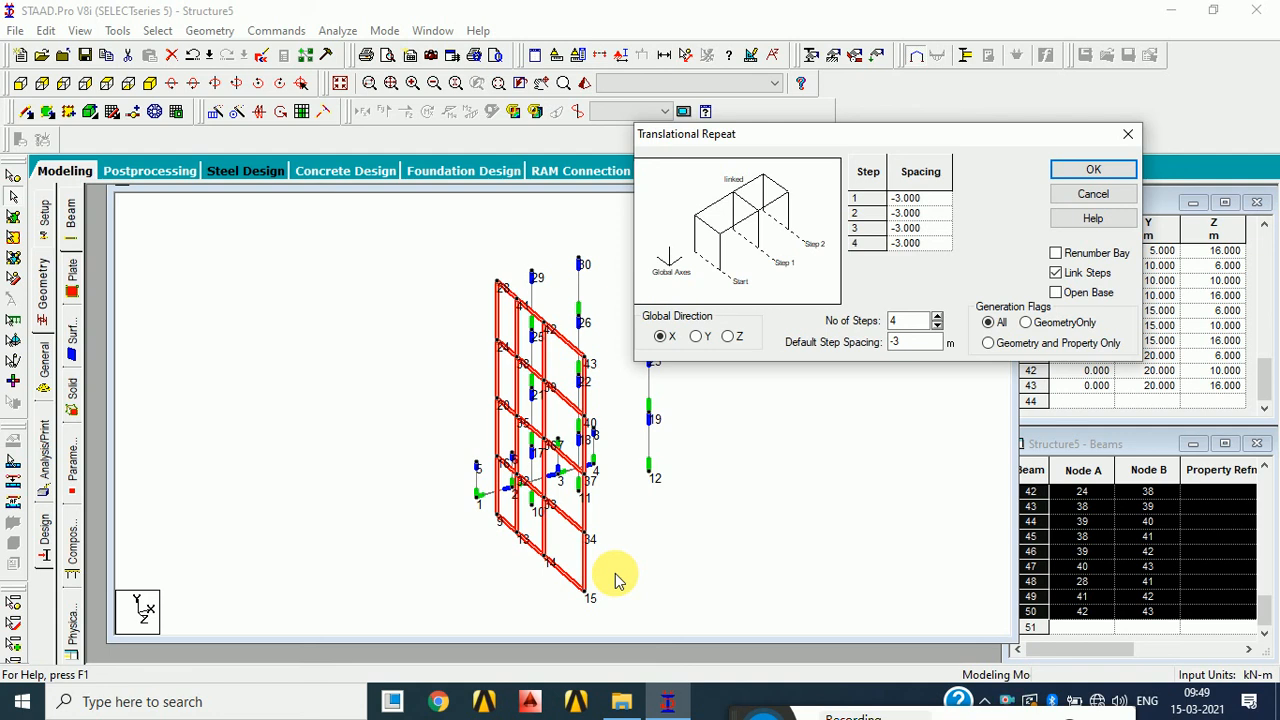
{"action": "left_click", "coordinate": [1066, 292]}
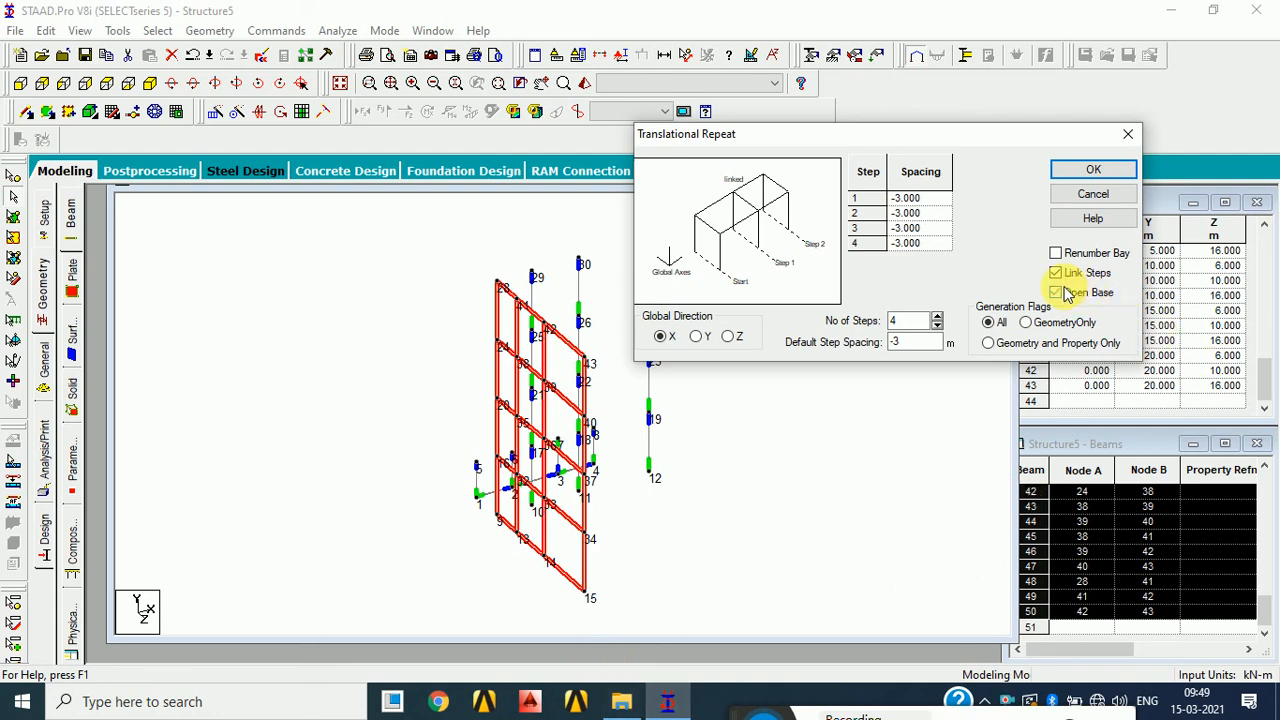
{"action": "left_click", "coordinate": [1093, 169]}
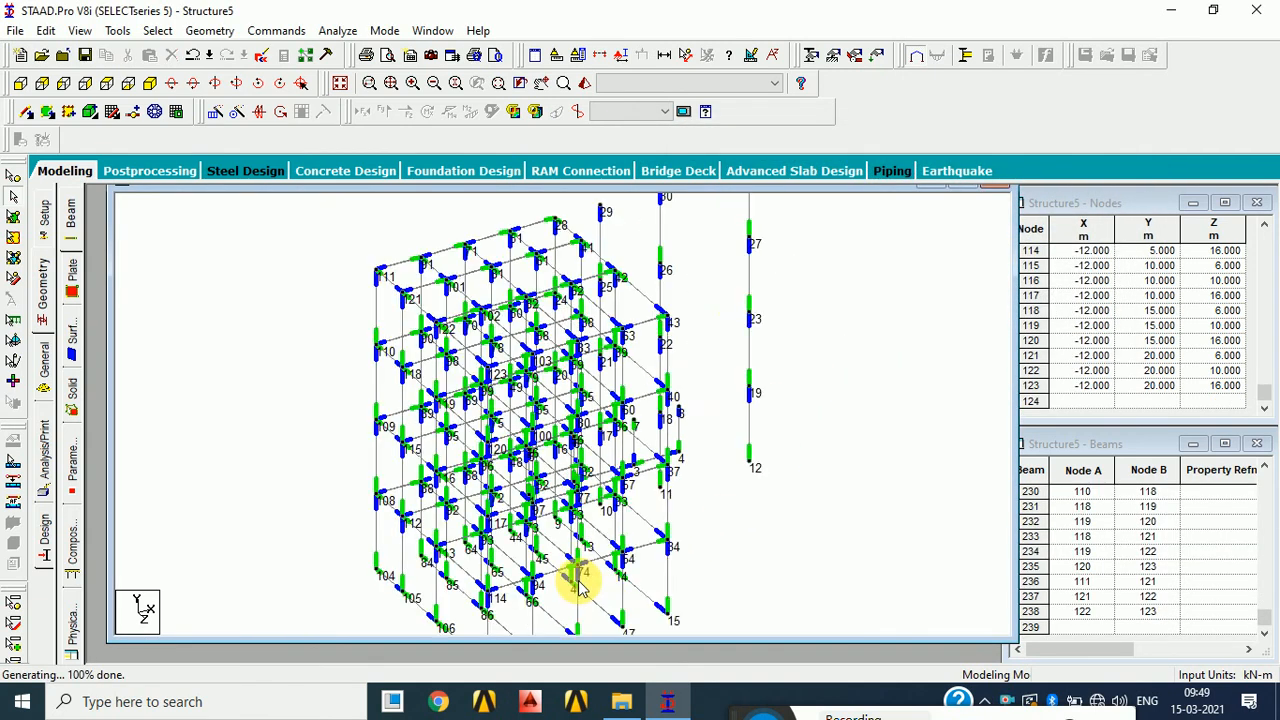
- Select the horizontal beams at the base level of the structure in the front view
{"action": "middle_click_drag", "start_coordinate": [578, 582], "coordinate": [626, 323]}
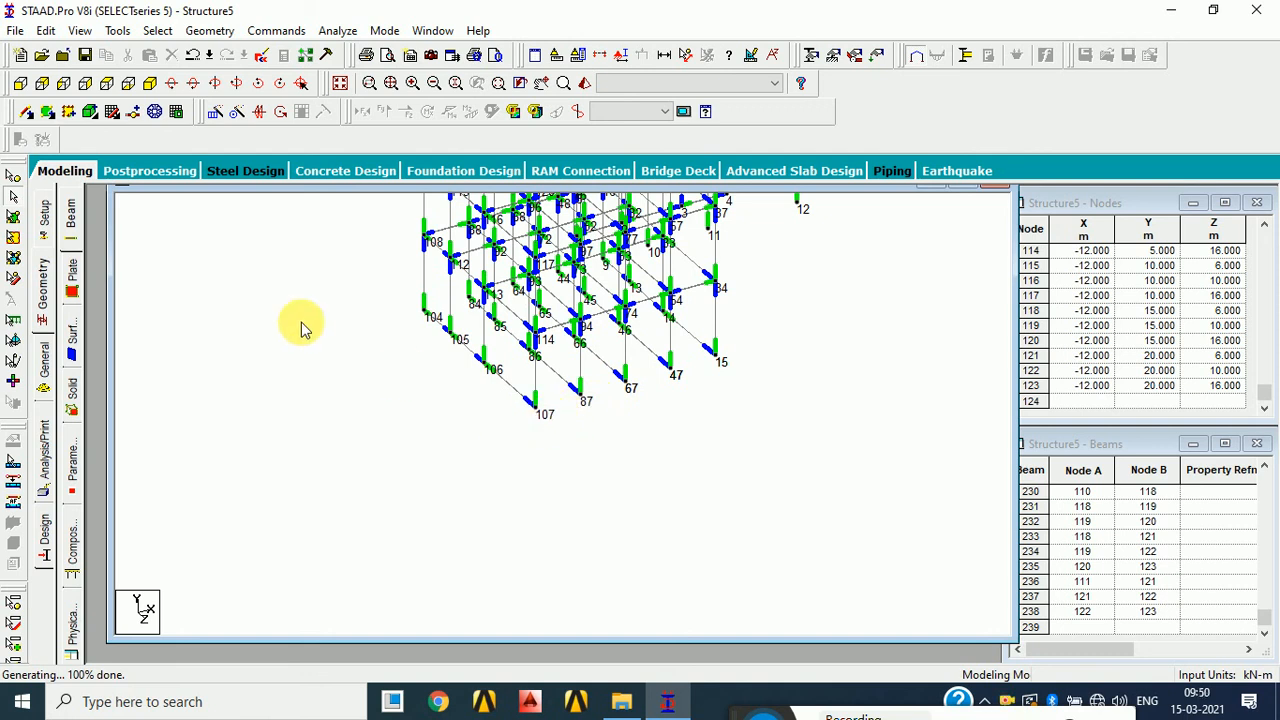
{"action": "left_click", "coordinate": [20, 83]}
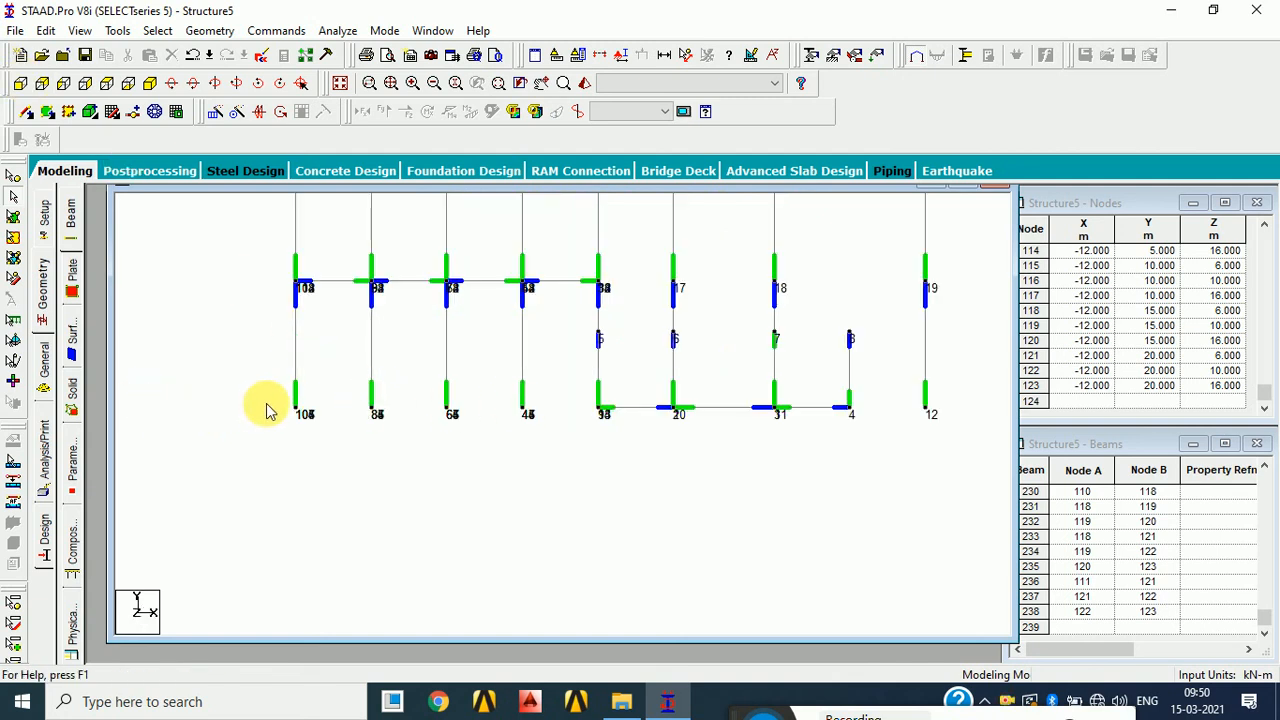
{"action": "left_click_drag", "start_coordinate": [257, 404], "coordinate": [191, 324]}
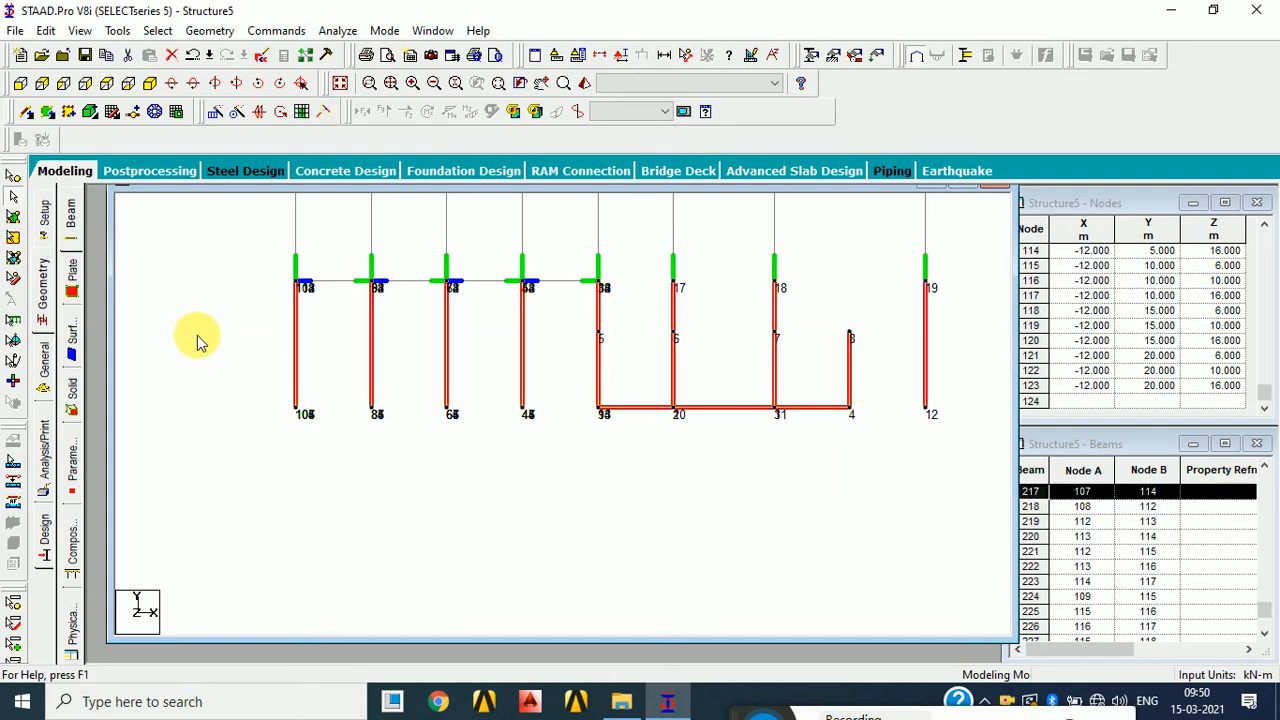
{"action": "left_click_drag", "start_coordinate": [263, 405], "coordinate": [553, 394]}
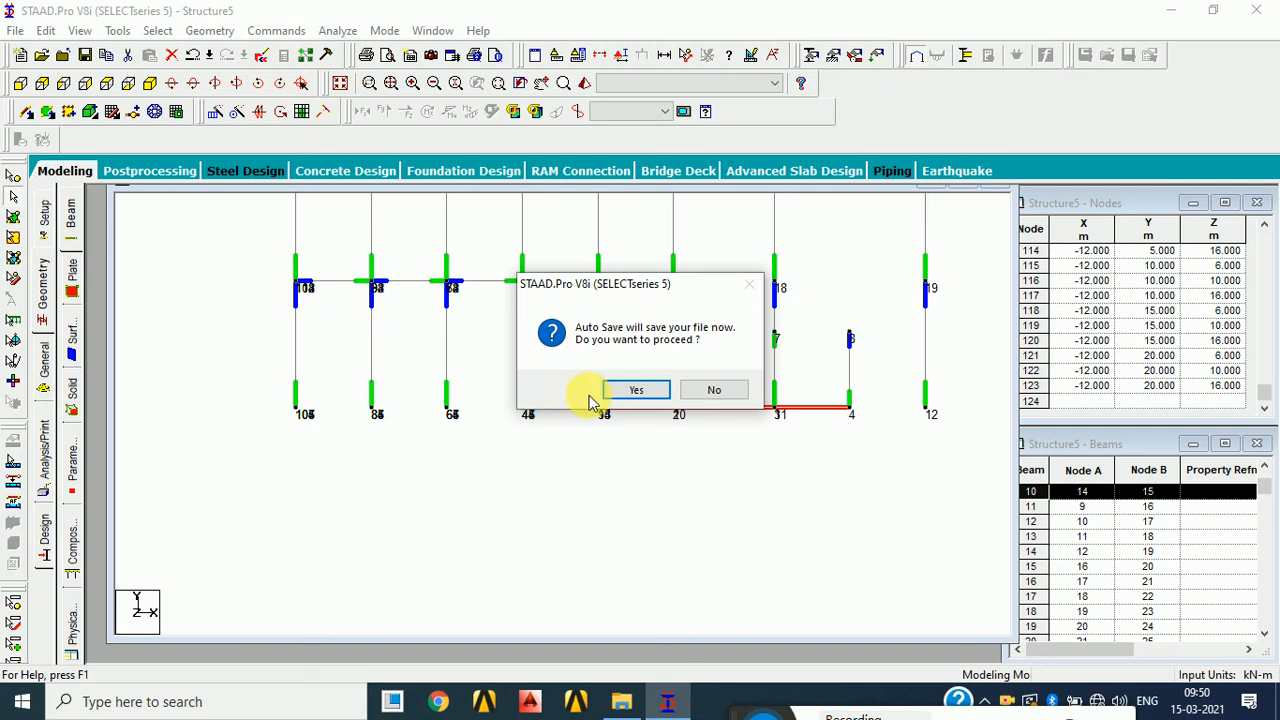
- Save the structure and delete the row of horizontal base-level beams ending at node 4
{"action": "left_click", "coordinate": [634, 392]}
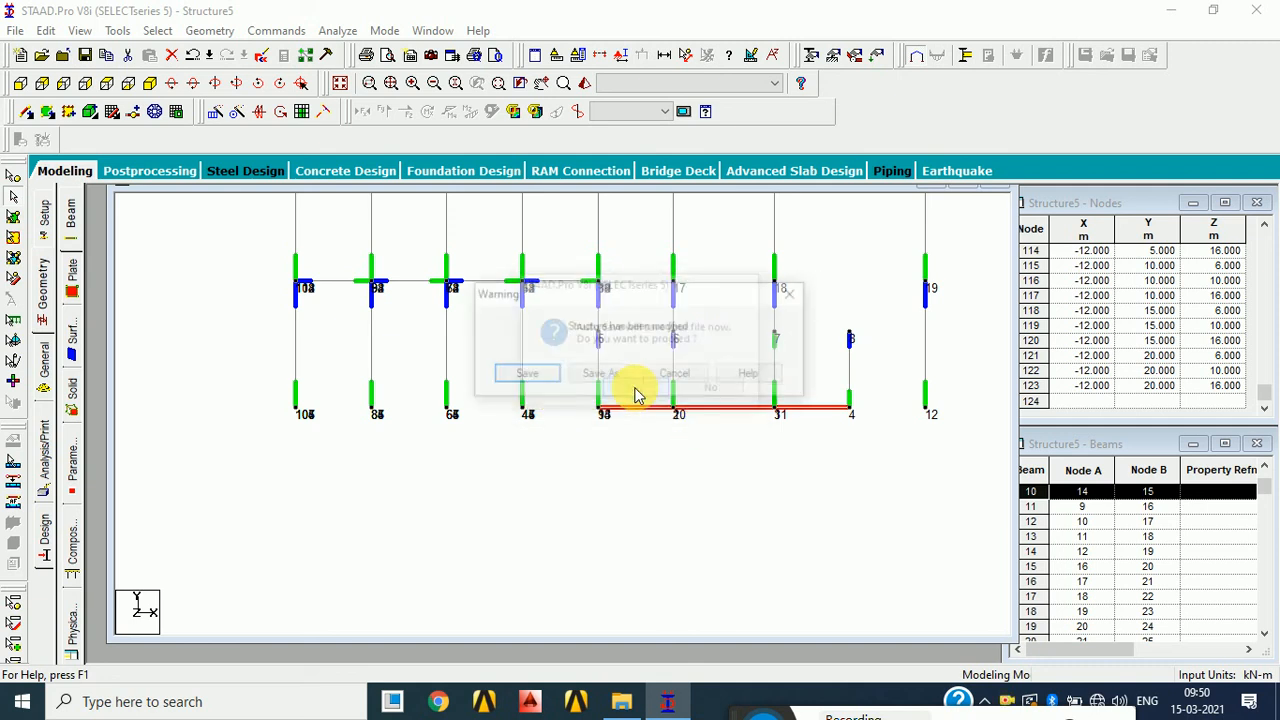
{"action": "left_click", "coordinate": [525, 374]}
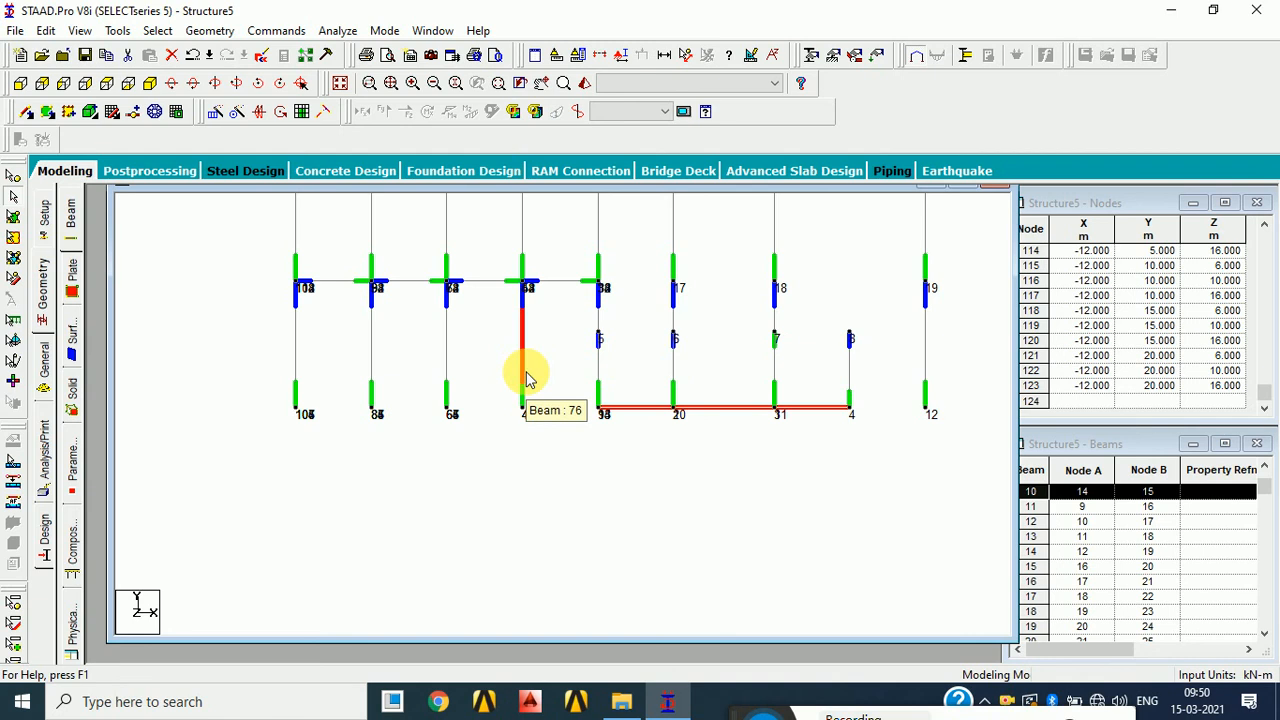
{"action": "middle_click_drag", "start_coordinate": [655, 473], "coordinate": [658, 518]}
{"action": "left_click", "coordinate": [658, 518]}
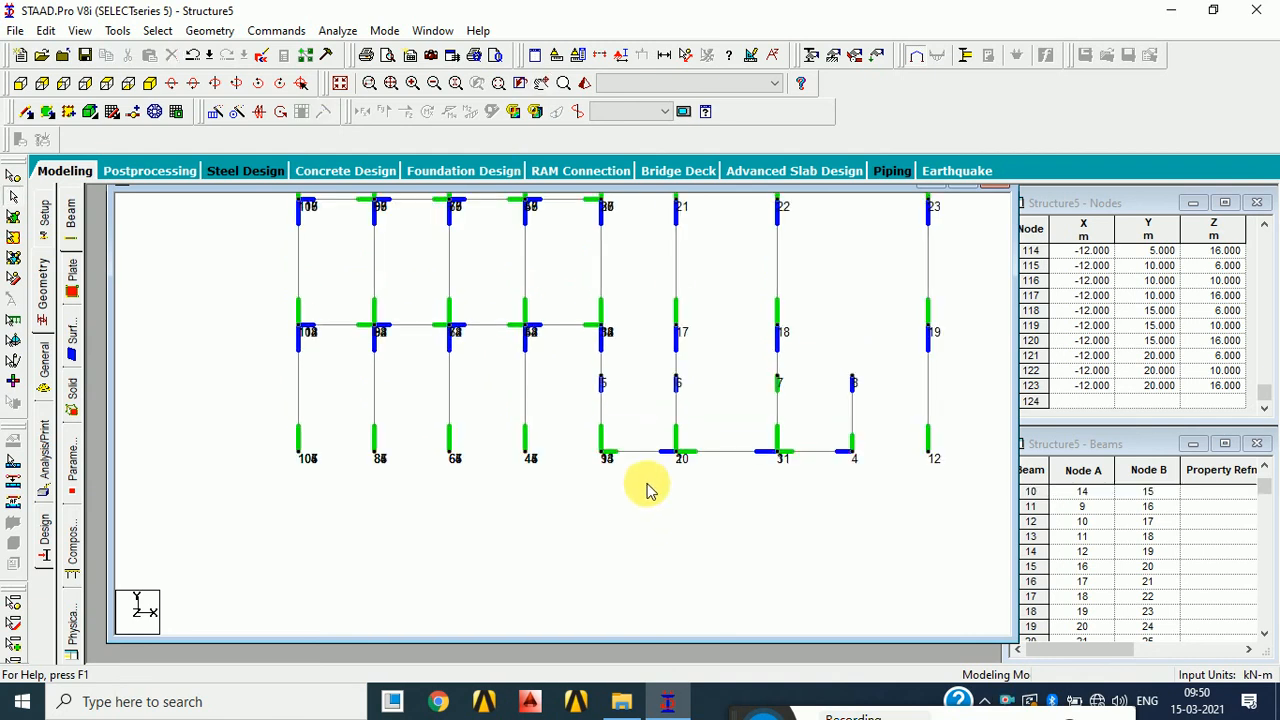
{"action": "left_click_drag", "start_coordinate": [598, 430], "coordinate": [1000, 491]}
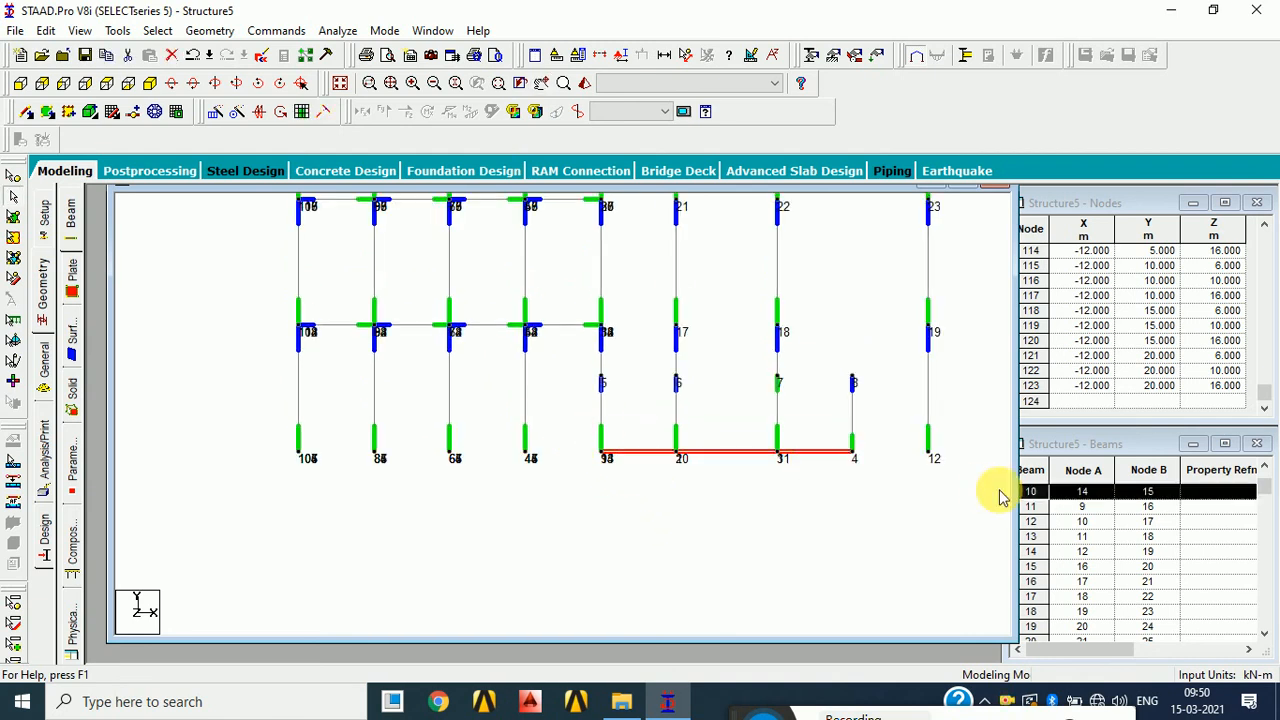
{"action": "key", "text": "Delete"}
{"action": "left_click", "coordinate": [690, 388]}
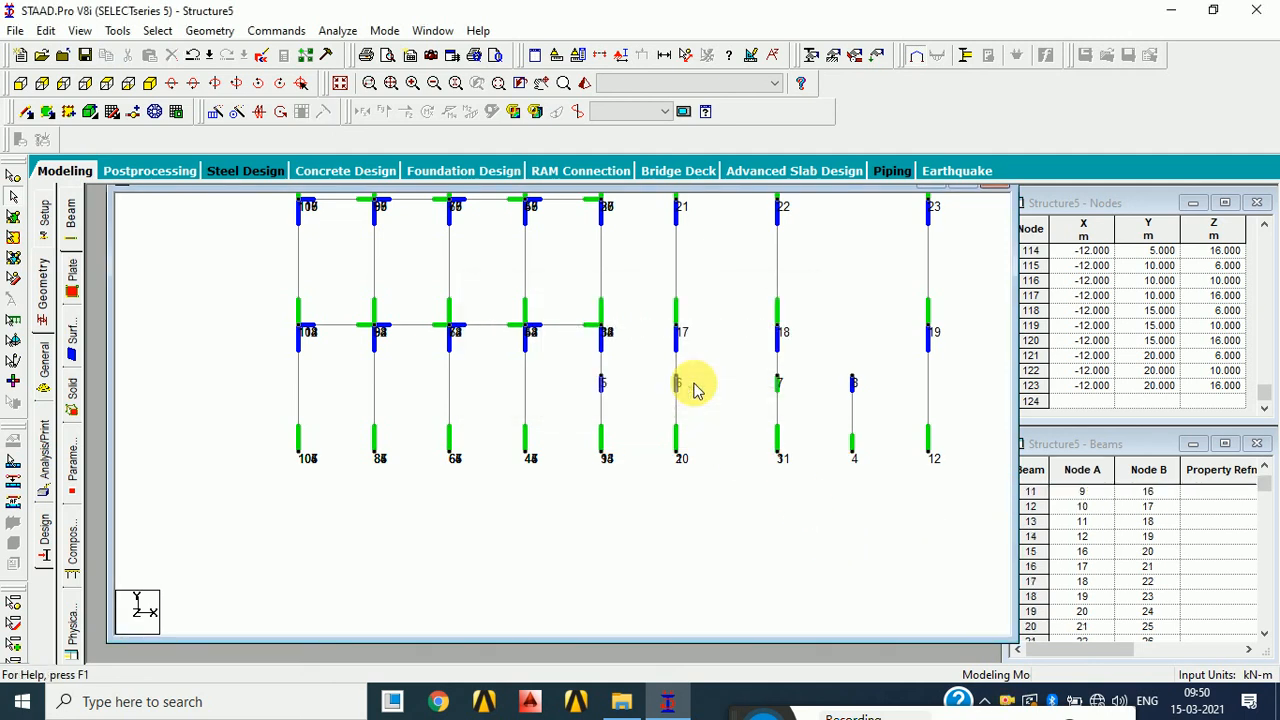
- Delete the remaining horizontal beams at the base level of the repeated frames, selecting them in the front view
{"action": "left_click", "coordinate": [340, 84]}
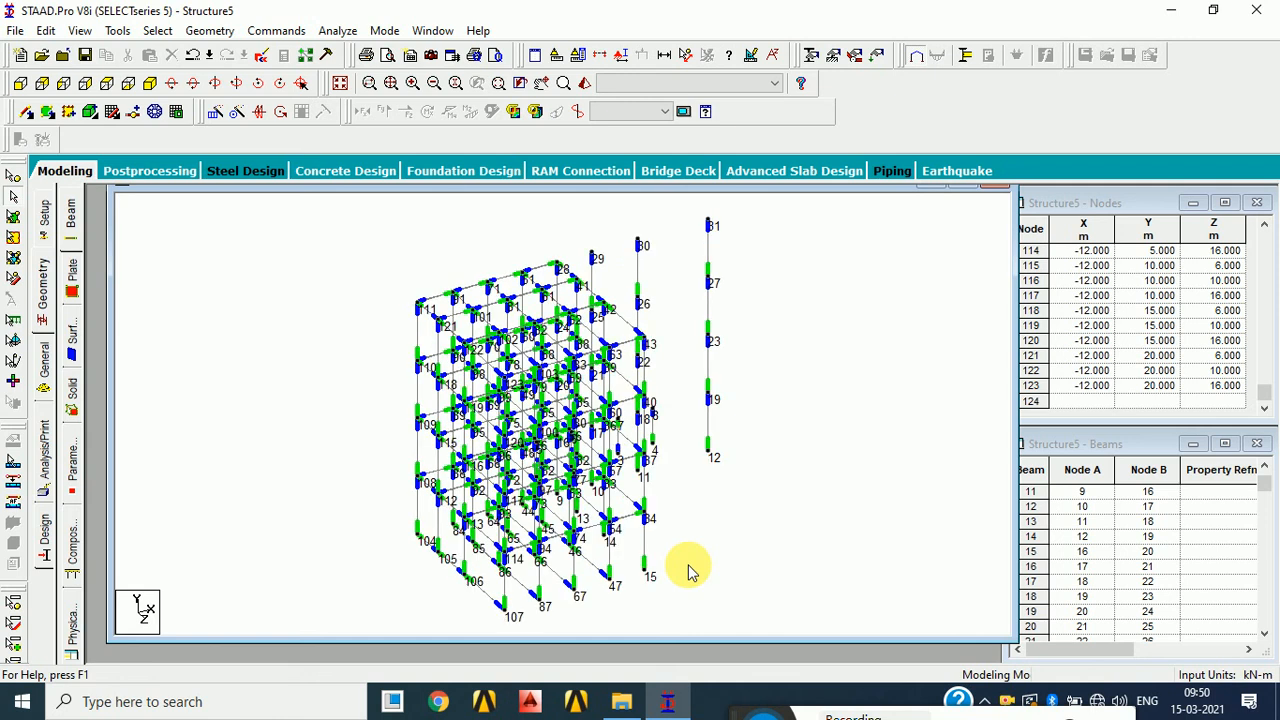
{"action": "scroll", "coordinate": [688, 566], "scroll_direction": "up", "scroll_amount": 3}
{"action": "middle_click_drag", "start_coordinate": [700, 568], "coordinate": [716, 429]}
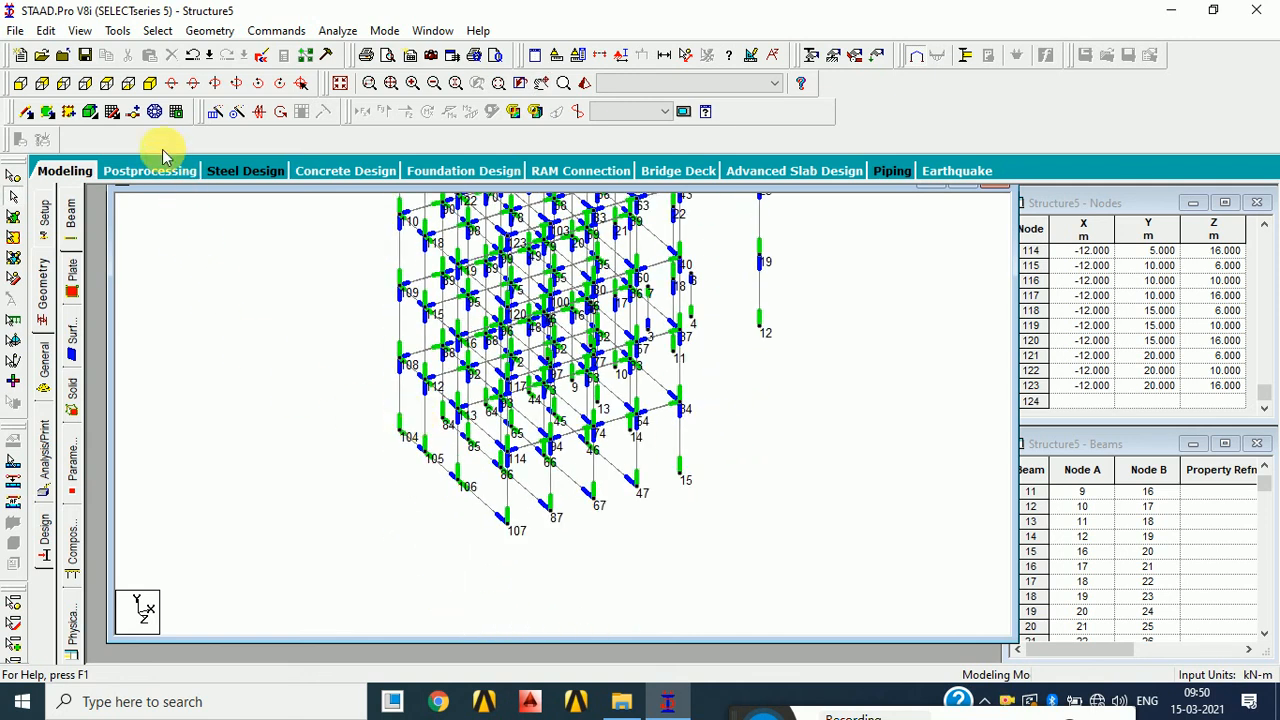
{"action": "left_click", "coordinate": [22, 83]}
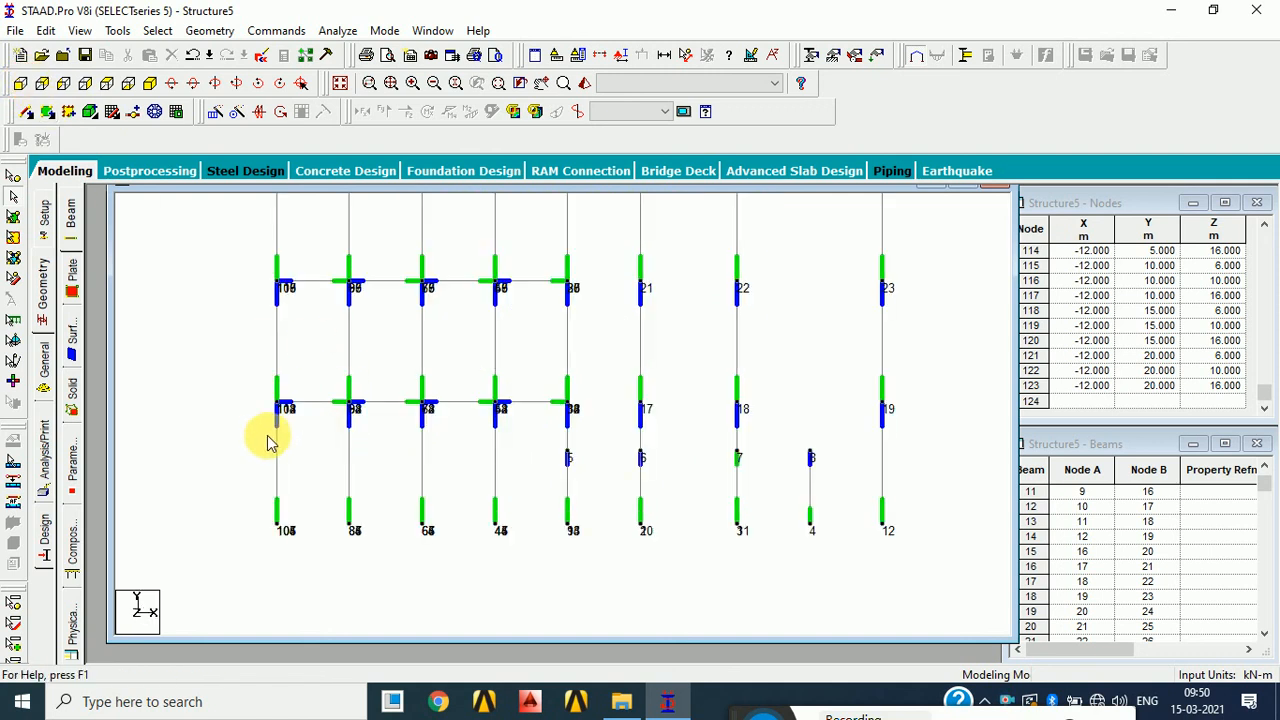
{"action": "left_click_drag", "start_coordinate": [189, 476], "coordinate": [969, 605]}
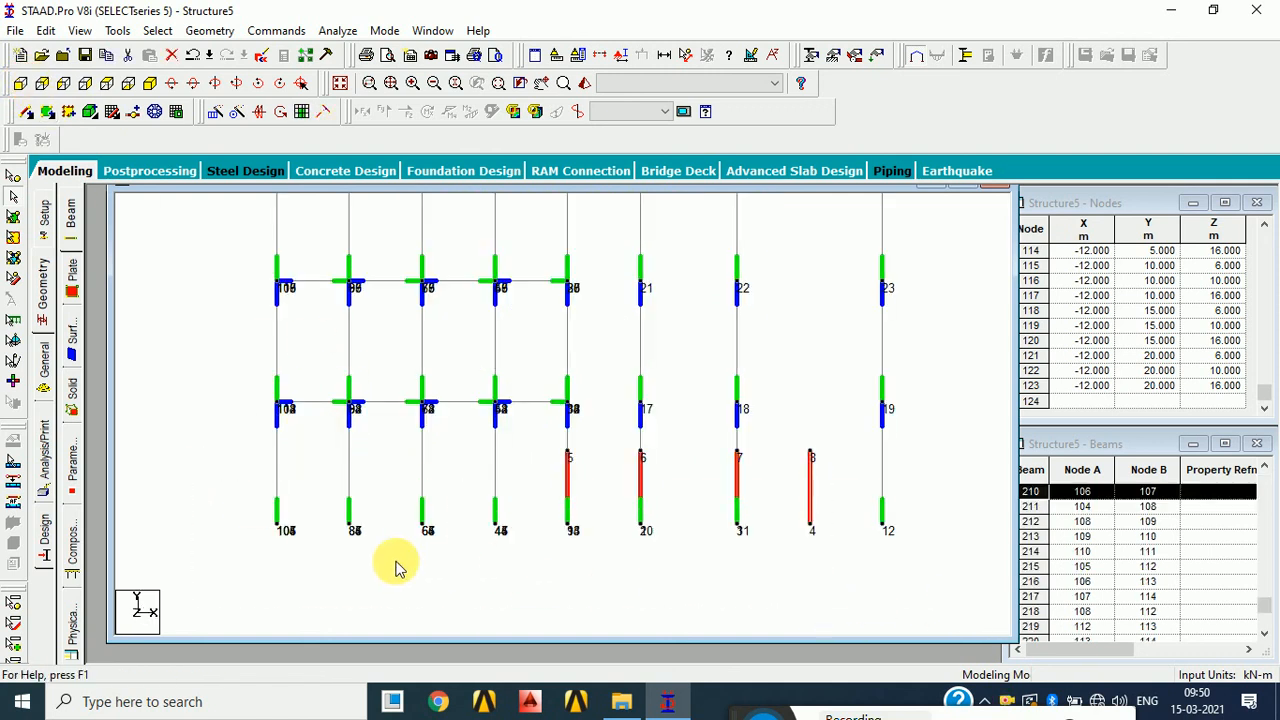
{"action": "left_click_drag", "start_coordinate": [220, 508], "coordinate": [886, 580]}
{"action": "left_click_drag", "start_coordinate": [998, 577], "coordinate": [999, 579]}
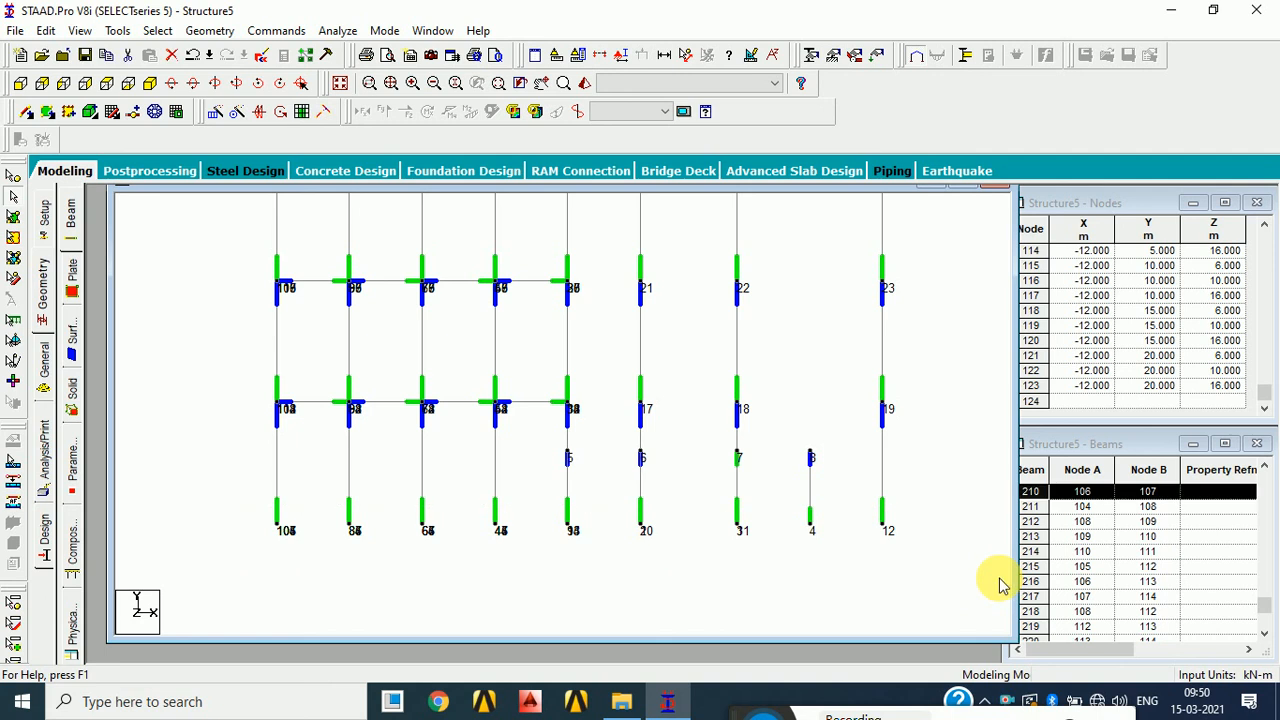
{"action": "key", "text": "Delete"}
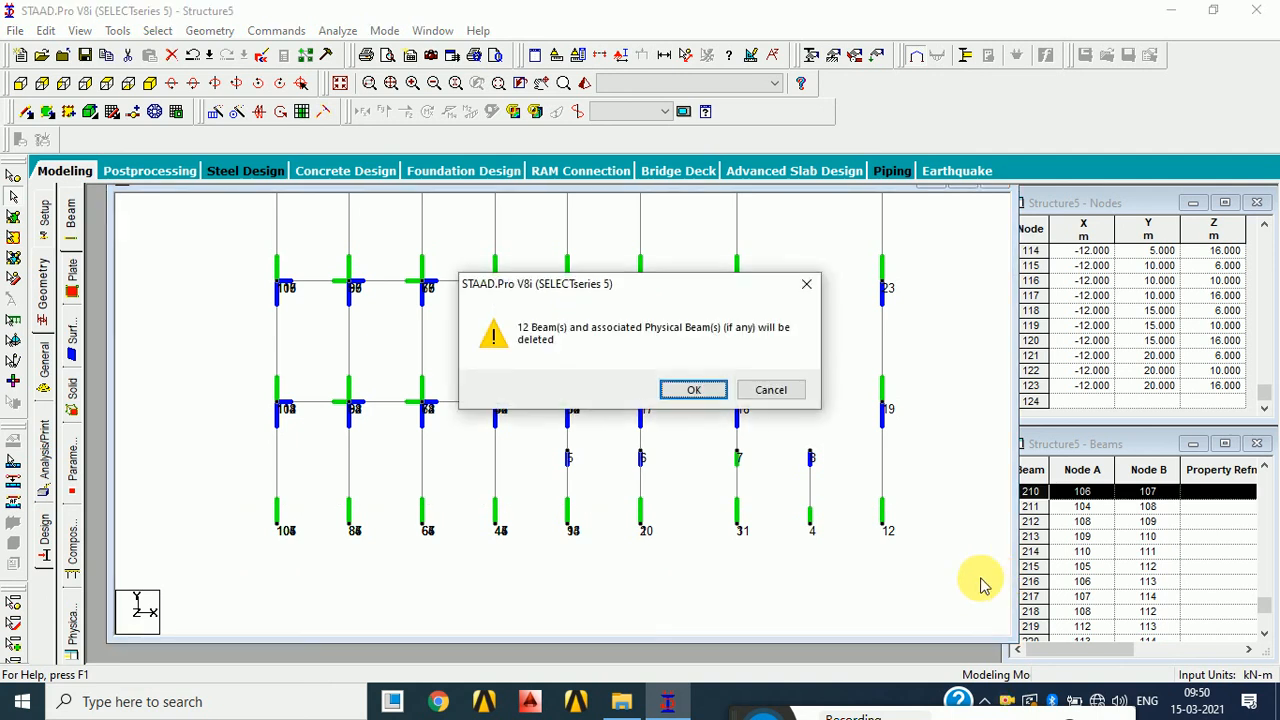
{"action": "key", "text": "Return"}
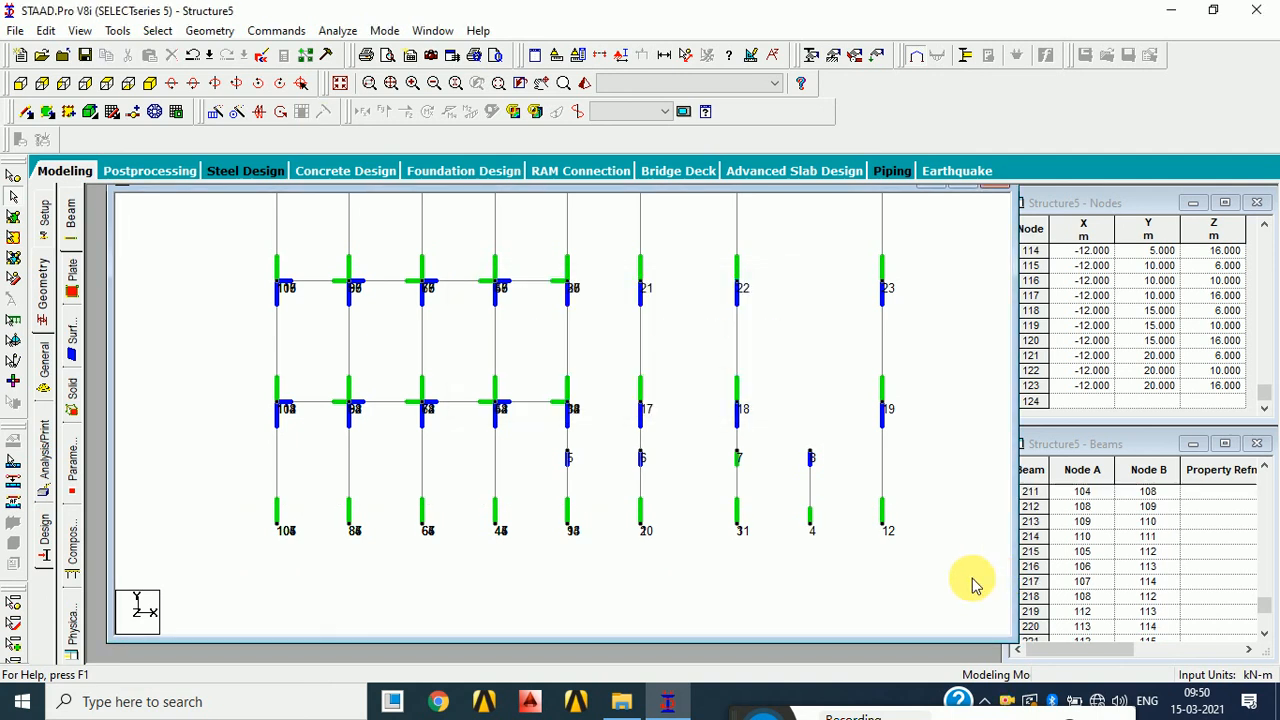
- Turn off the Node Numbers and Beam Ends labels for the structure
{"action": "left_click", "coordinate": [340, 84]}
{"action": "scroll", "coordinate": [490, 532], "scroll_direction": "up", "scroll_amount": 5}
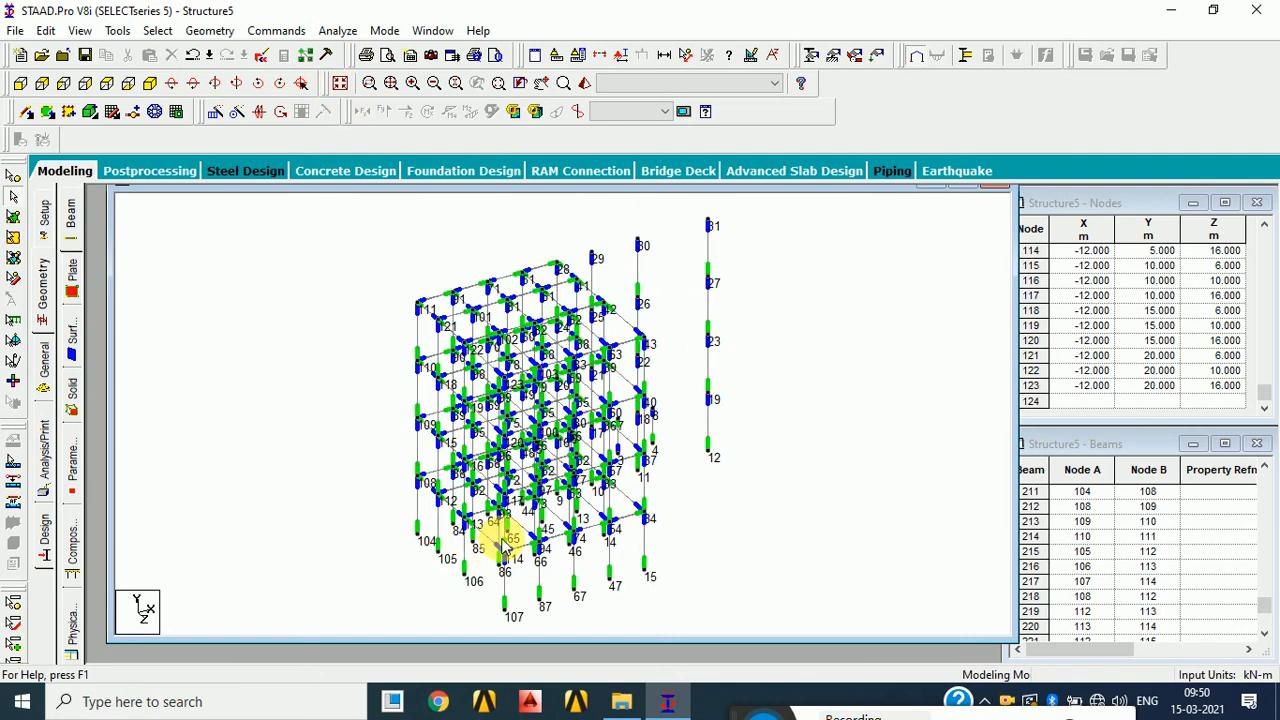
{"action": "middle_click_drag", "start_coordinate": [547, 364], "coordinate": [503, 331]}
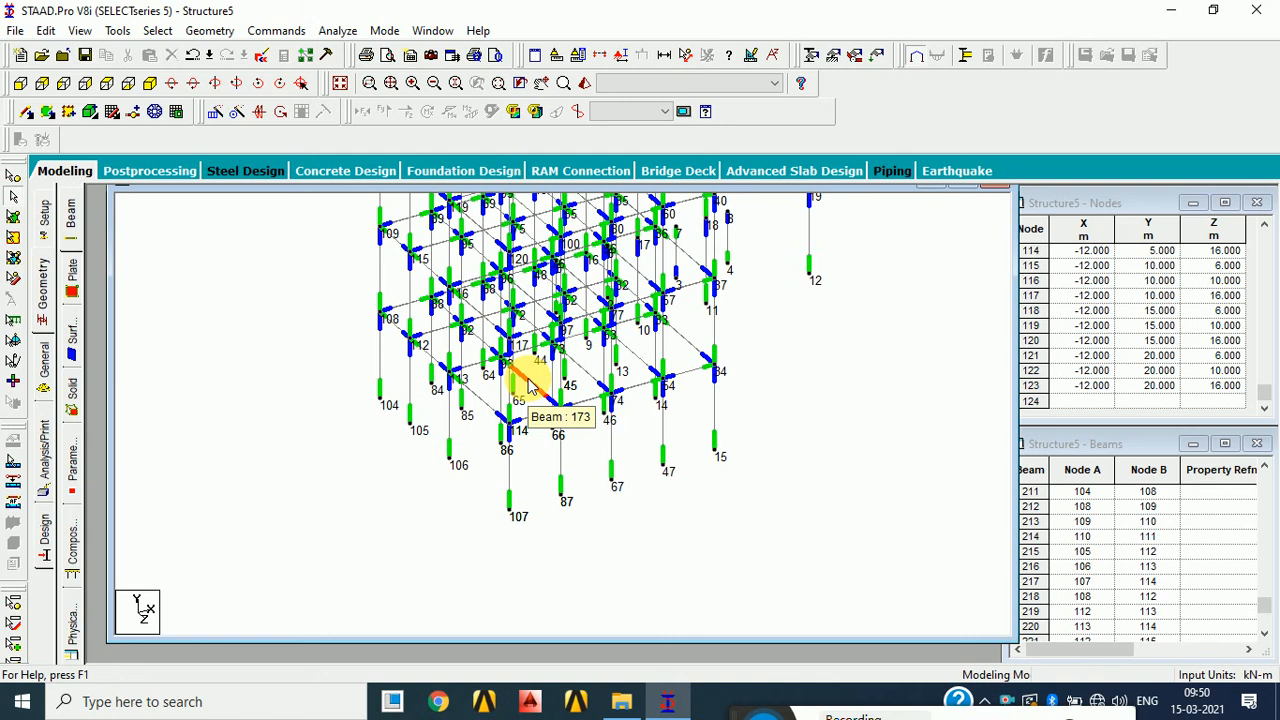
{"action": "left_click", "coordinate": [626, 58]}
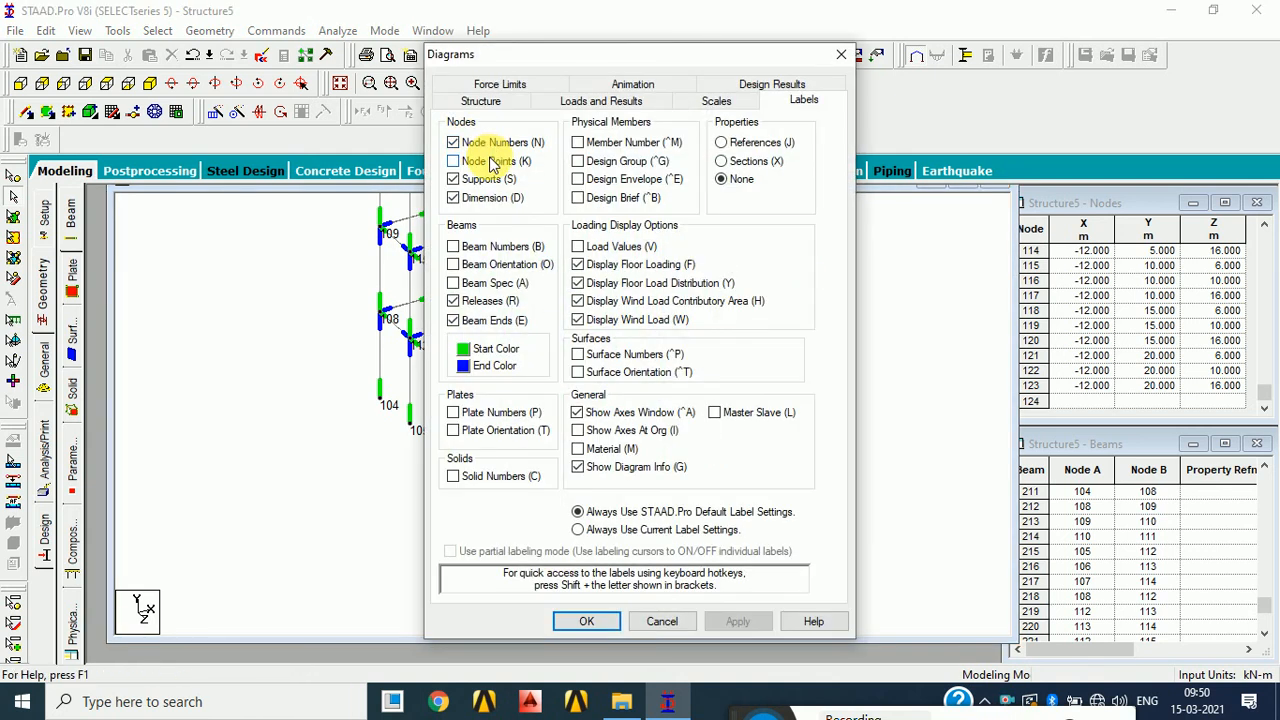
{"action": "left_click", "coordinate": [500, 140]}
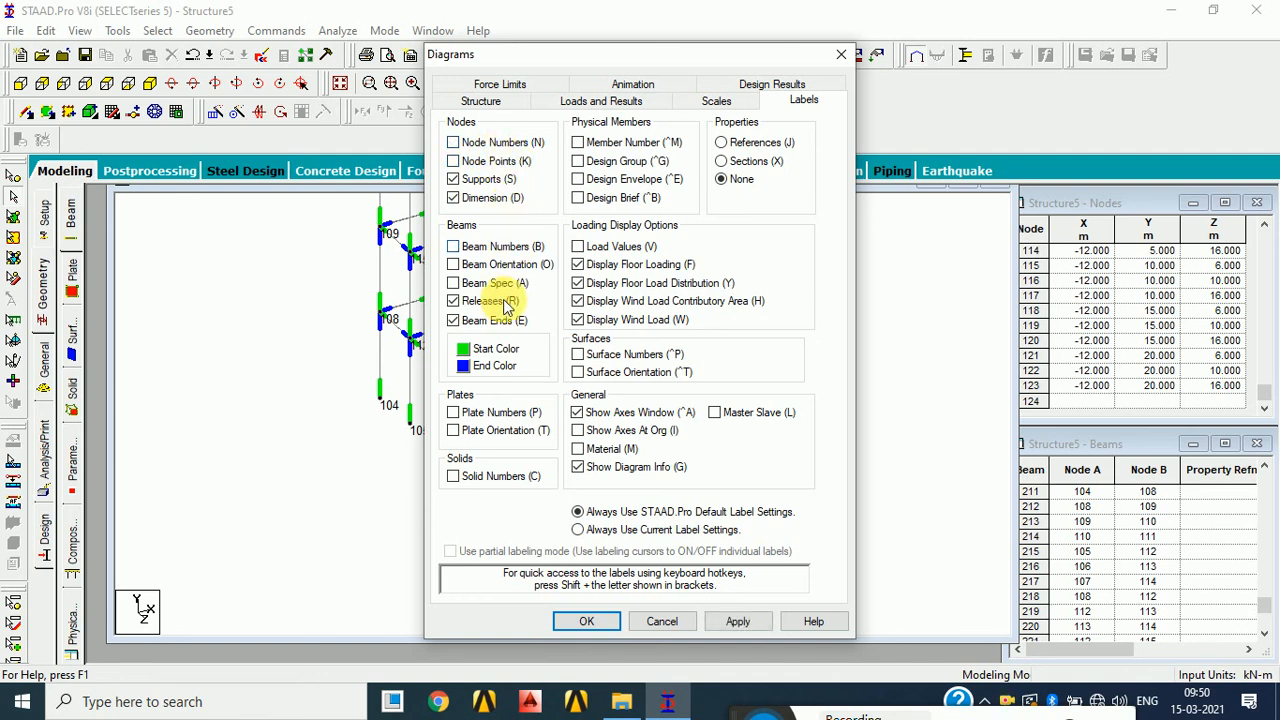
{"action": "left_click", "coordinate": [490, 324]}
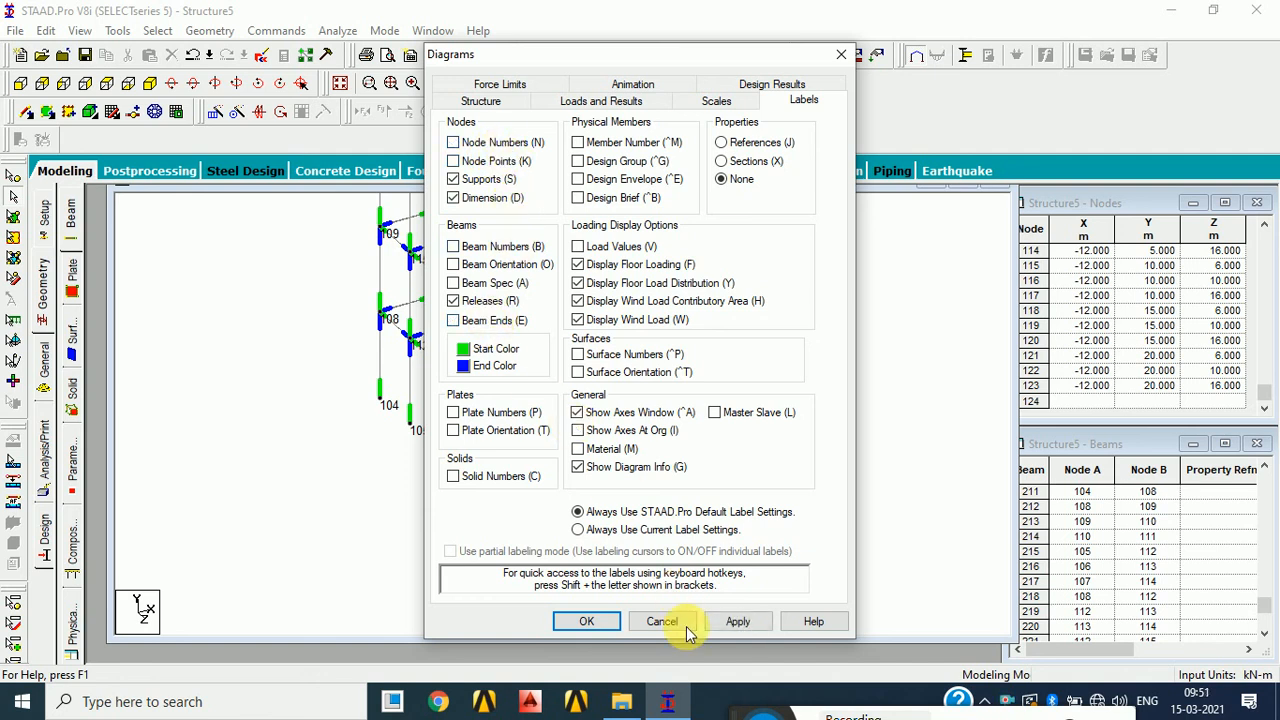
{"action": "left_click", "coordinate": [738, 621]}
{"action": "left_click", "coordinate": [586, 621]}
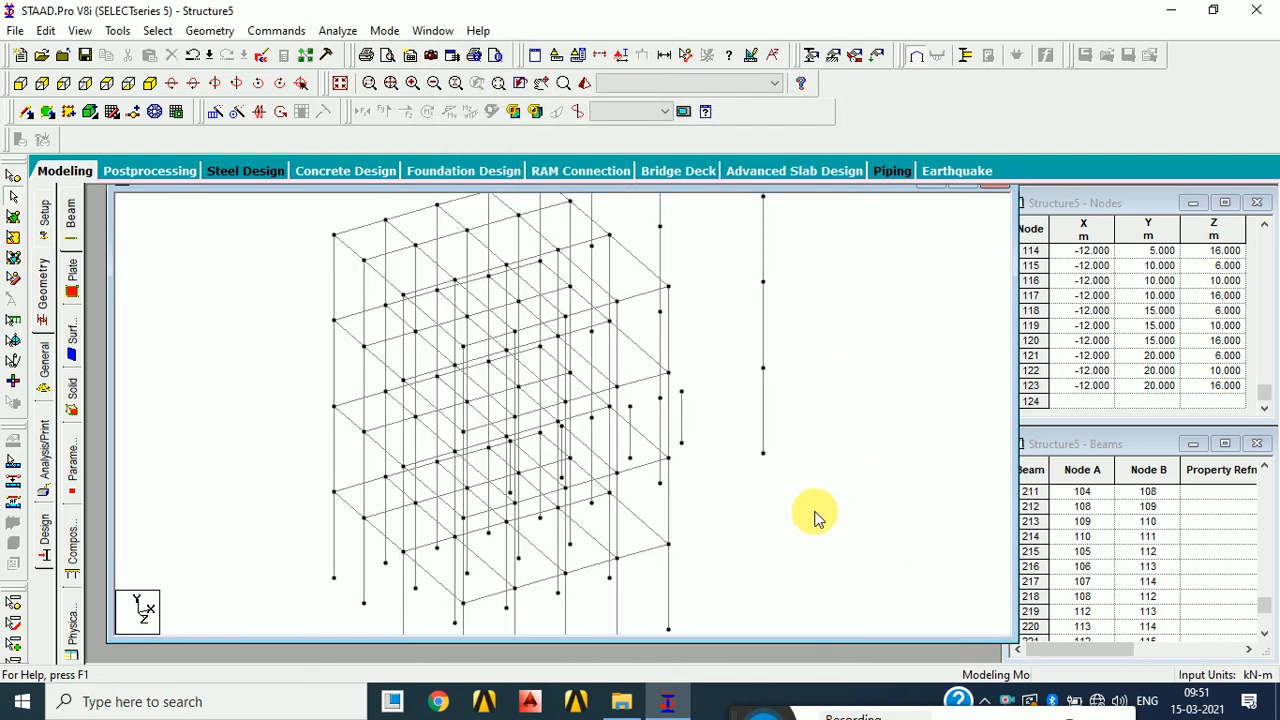
- Examine the frame in the 3D rendered view from another angle, close that view and inspect the column bases in the wireframe
{"action": "left_click", "coordinate": [584, 83]}
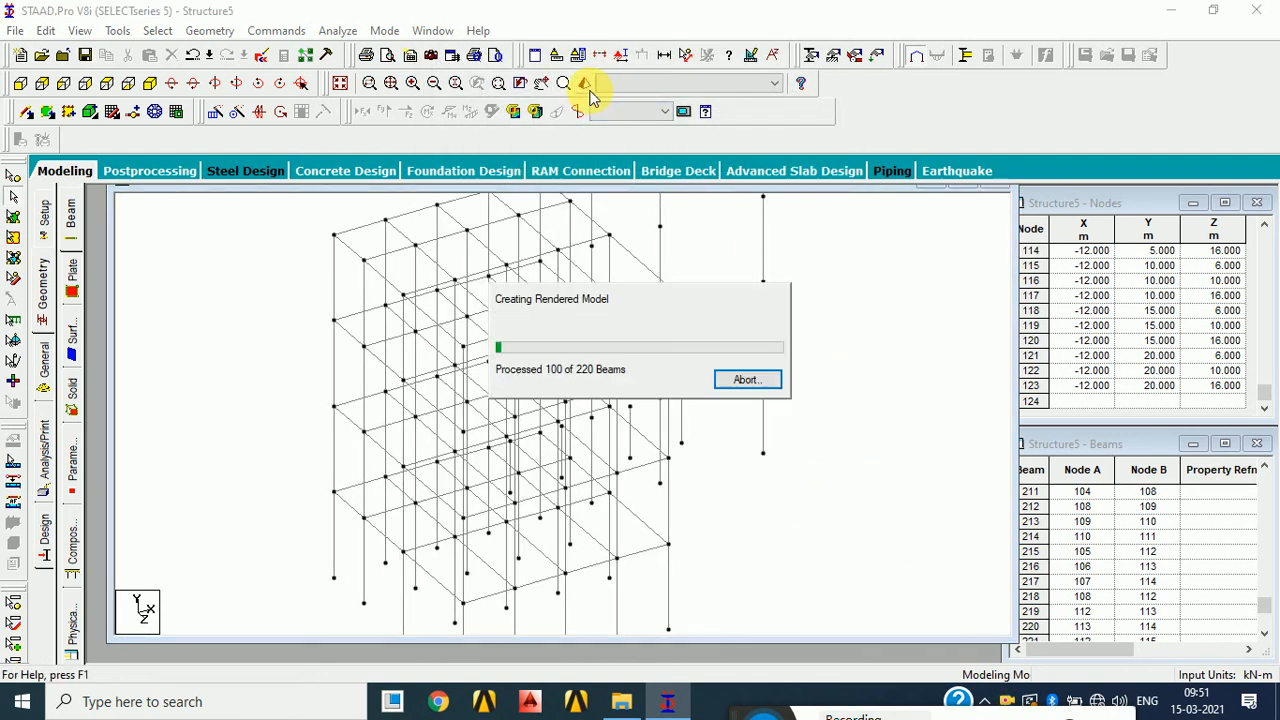
{"action": "left_click_drag", "start_coordinate": [673, 350], "coordinate": [660, 429]}
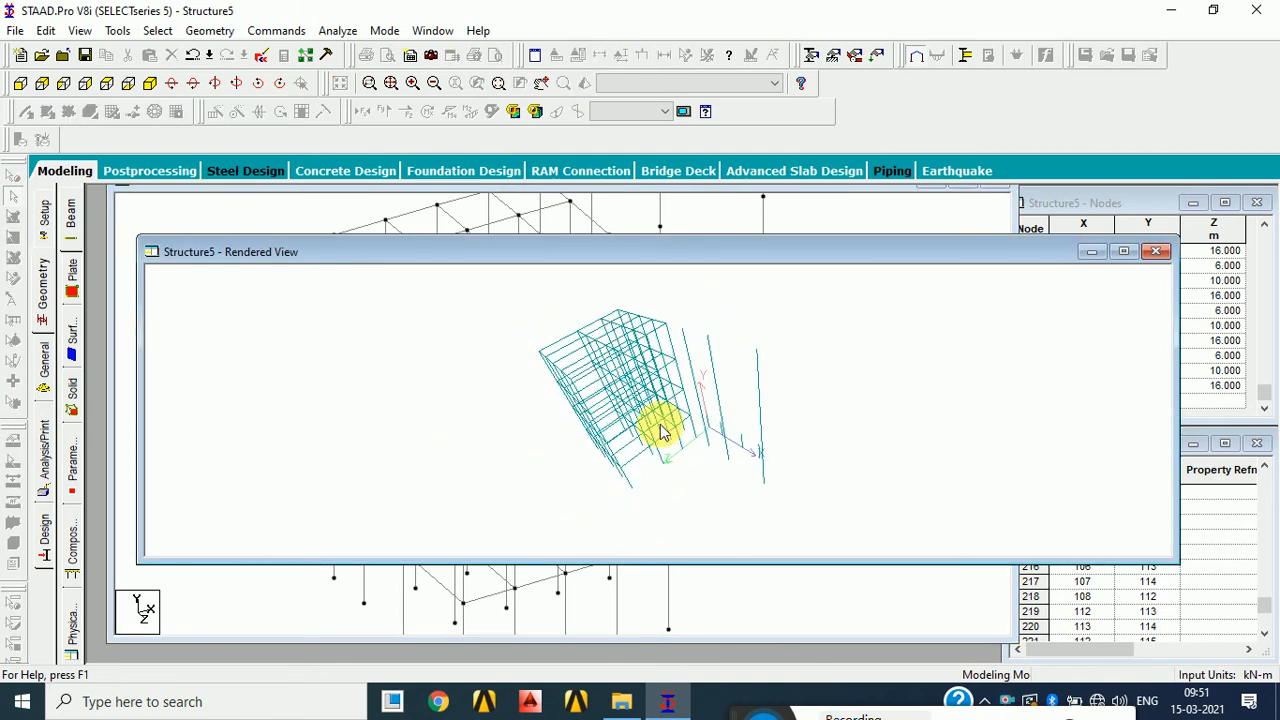
{"action": "left_click", "coordinate": [1155, 252]}
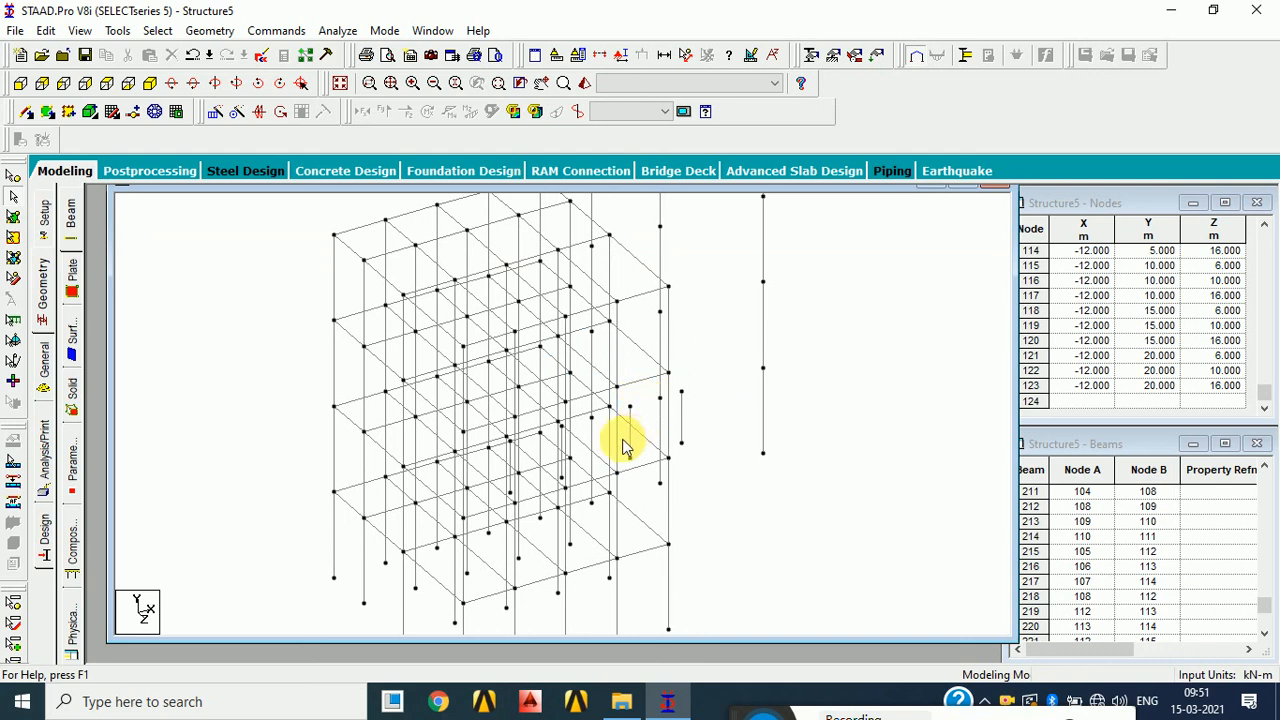
{"action": "left_click_drag", "start_coordinate": [516, 436], "coordinate": [604, 371]}
{"action": "middle_click_drag", "start_coordinate": [604, 371], "coordinate": [610, 342]}
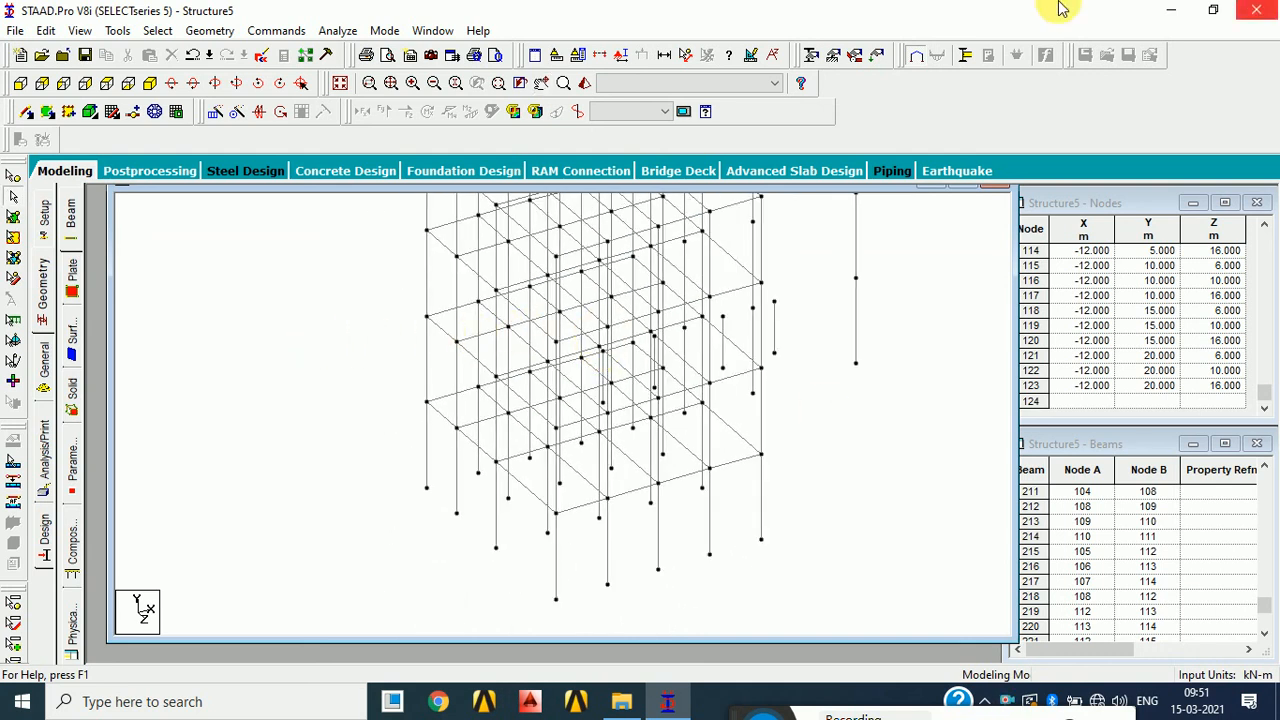